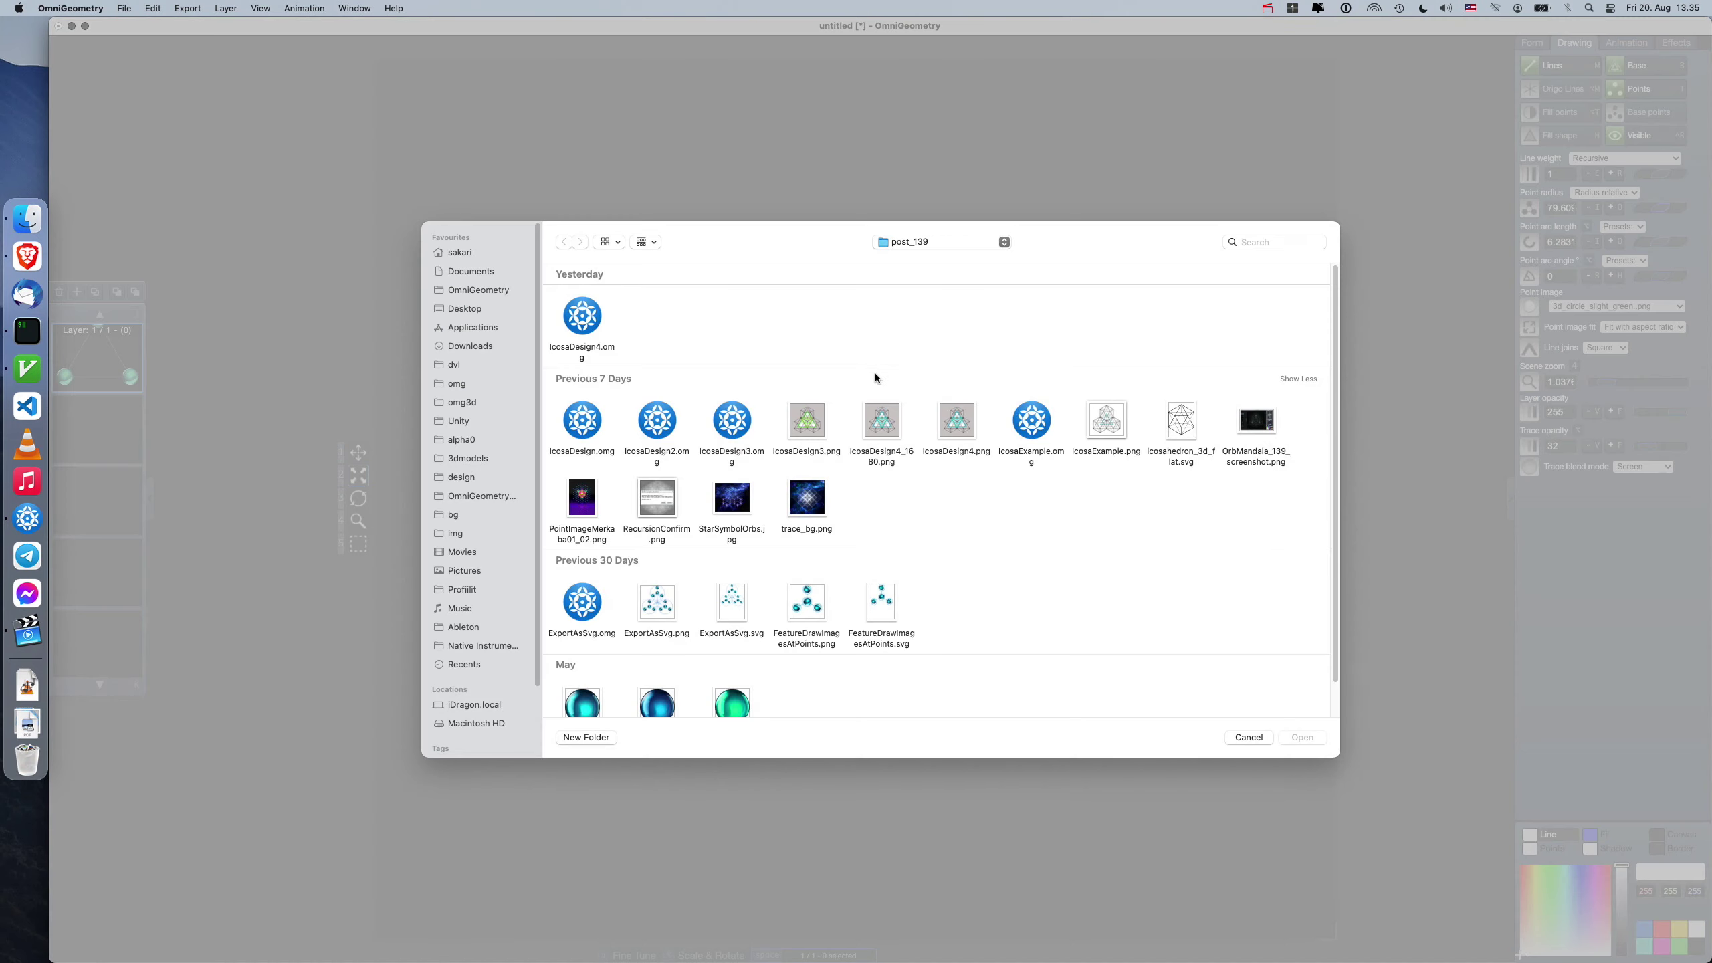
Load icosahedron_3d_flat.svg as the layer's point image and lighten the canvas colour to grey 176, 176, 176.
left_click(1177, 417)
key("space")
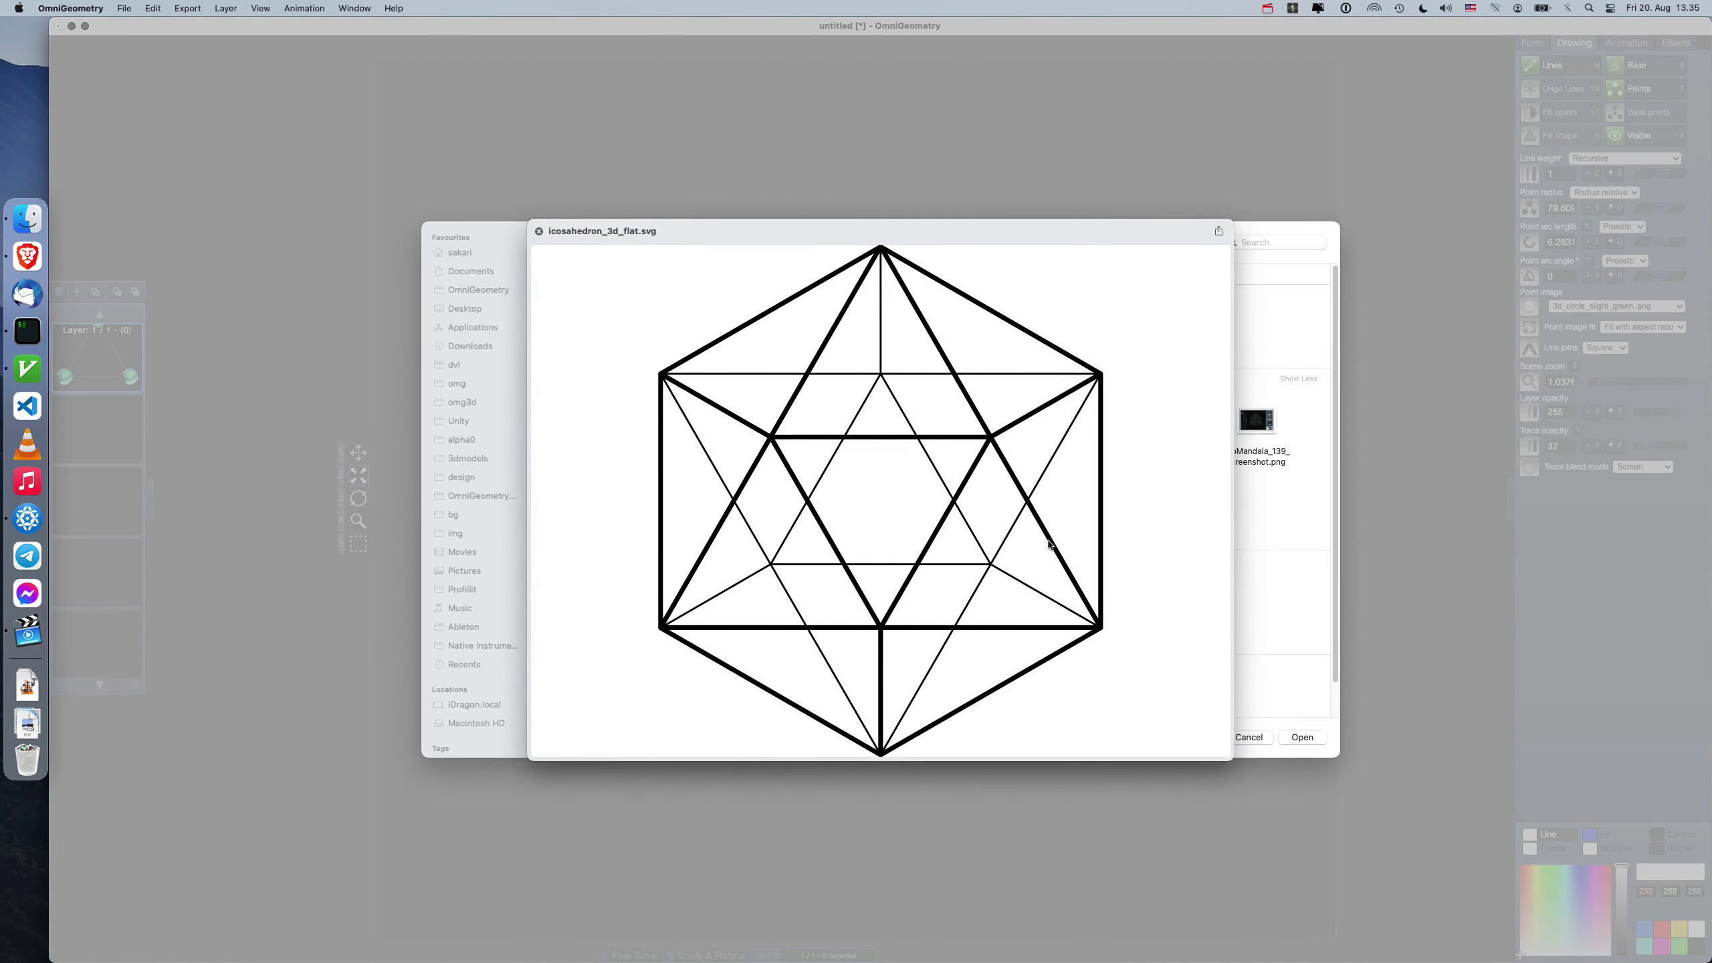
key("space")
left_click(1301, 737)
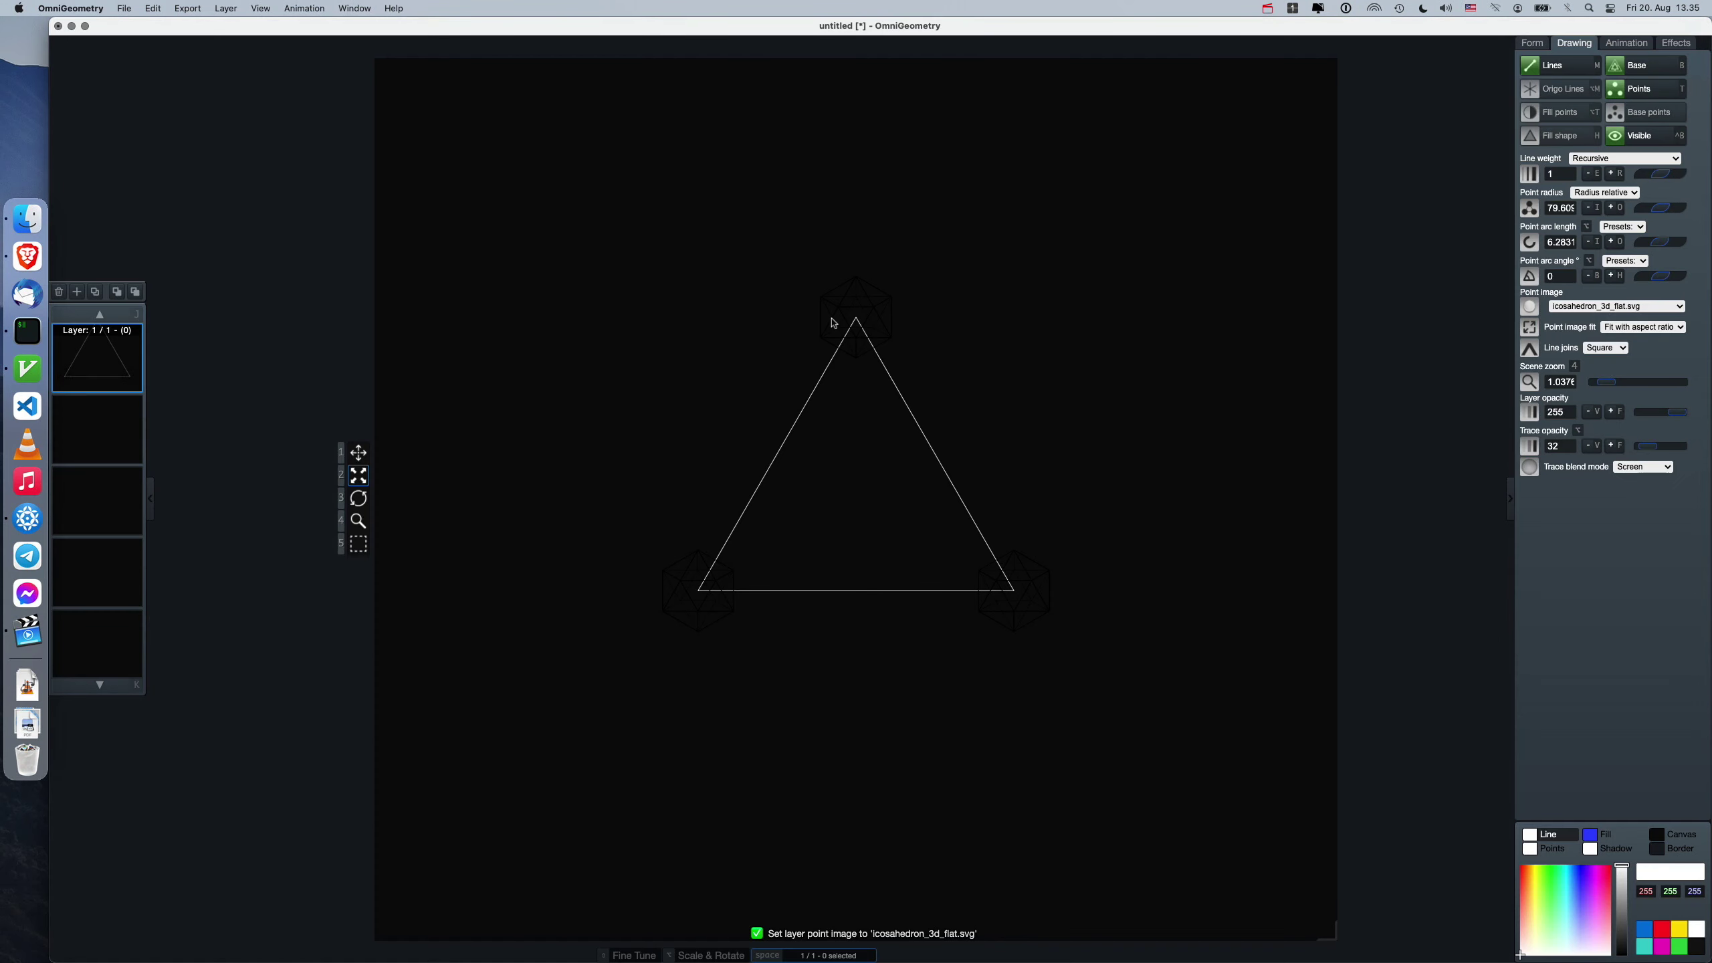
left_click(1691, 839)
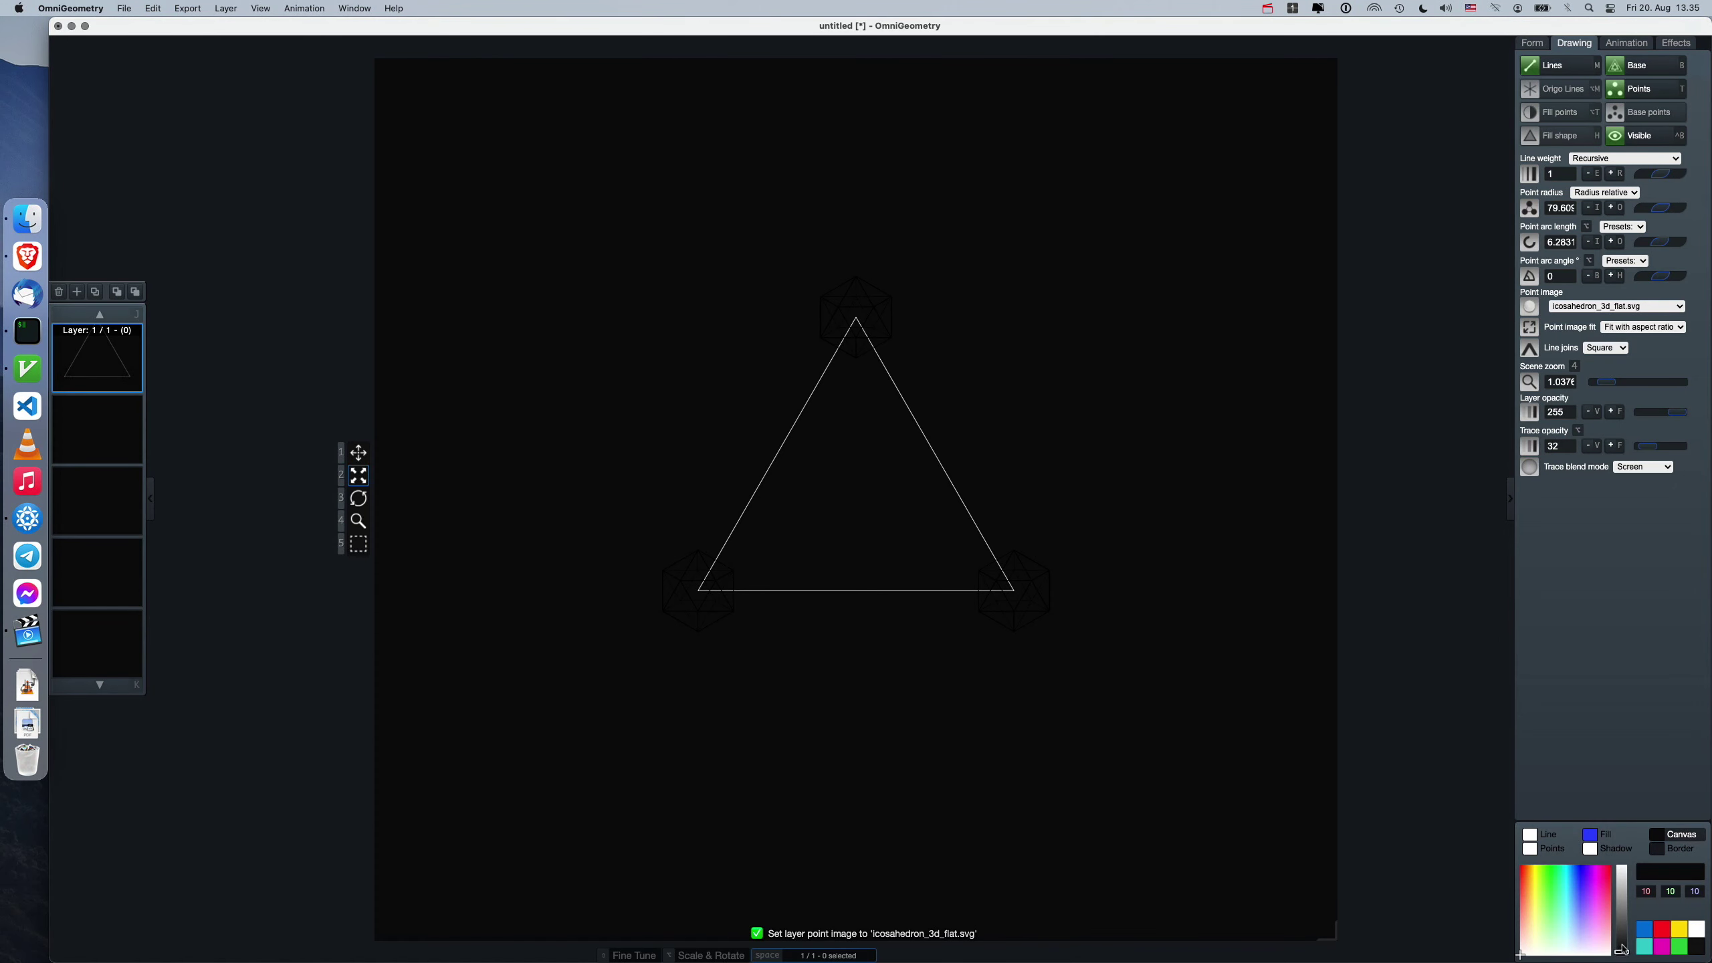
left_click_drag(1622, 950, 1625, 896)
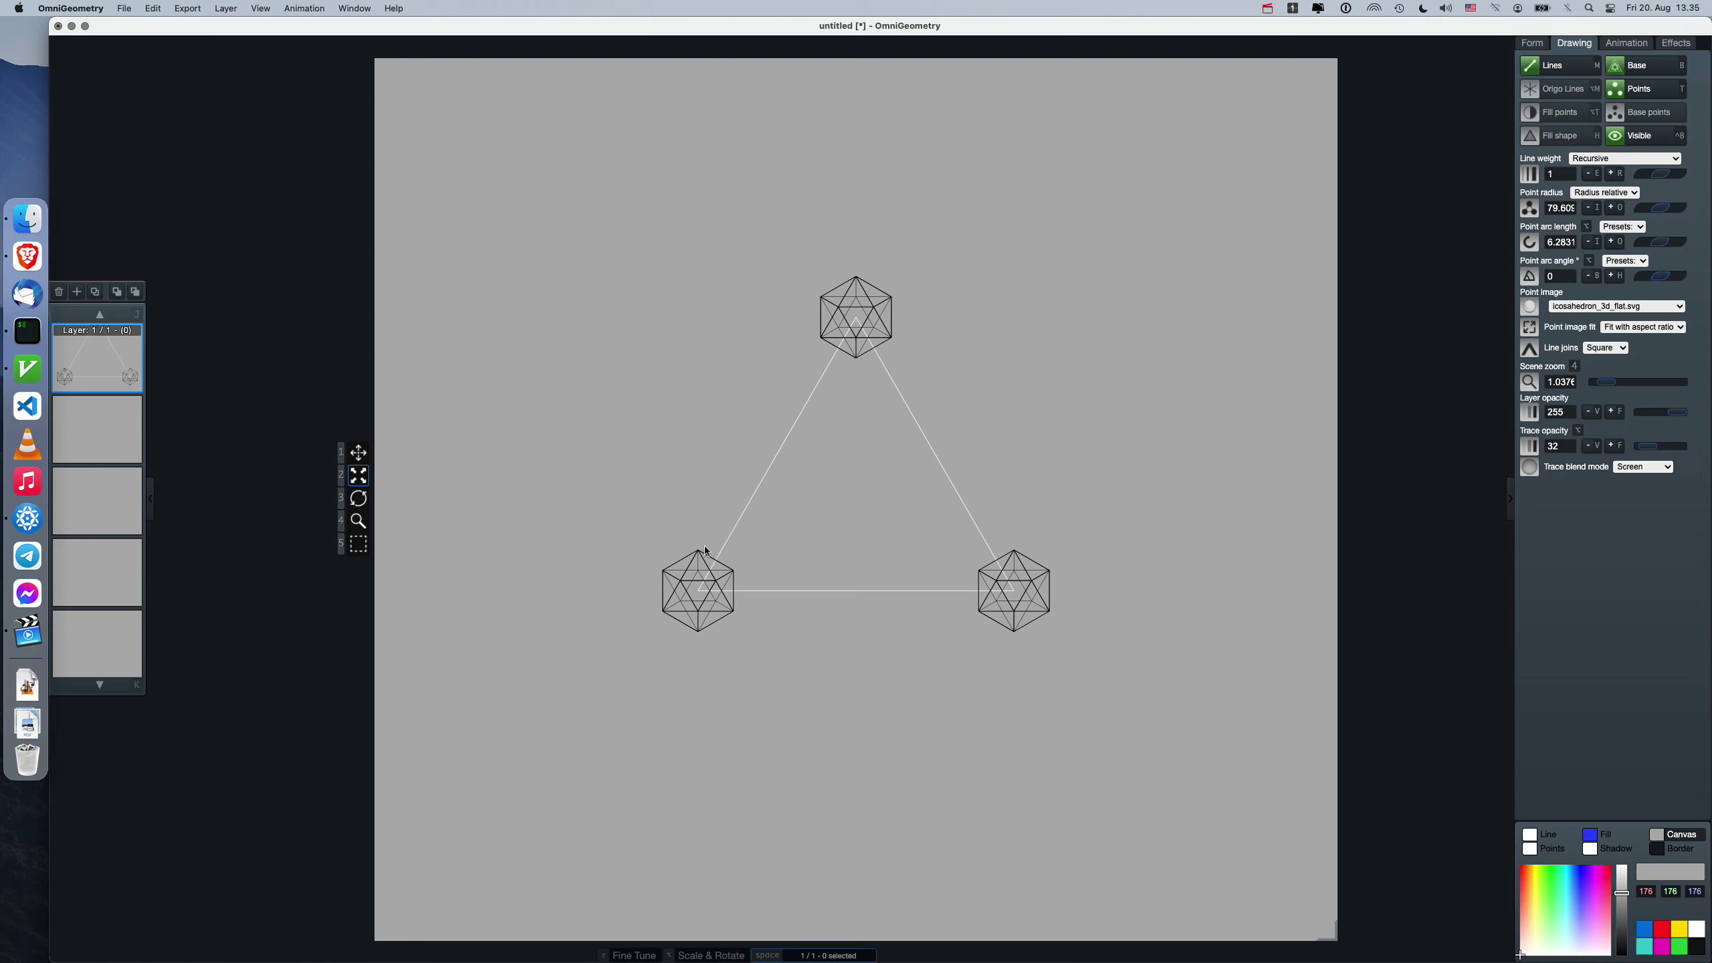
Increase the point radius to 351.31 so that the edges of the three icosahedra meet at the centre.
key("o")
key("o")
key("o")
key("o")
key("o")
key("o")
key("o")
key("o")
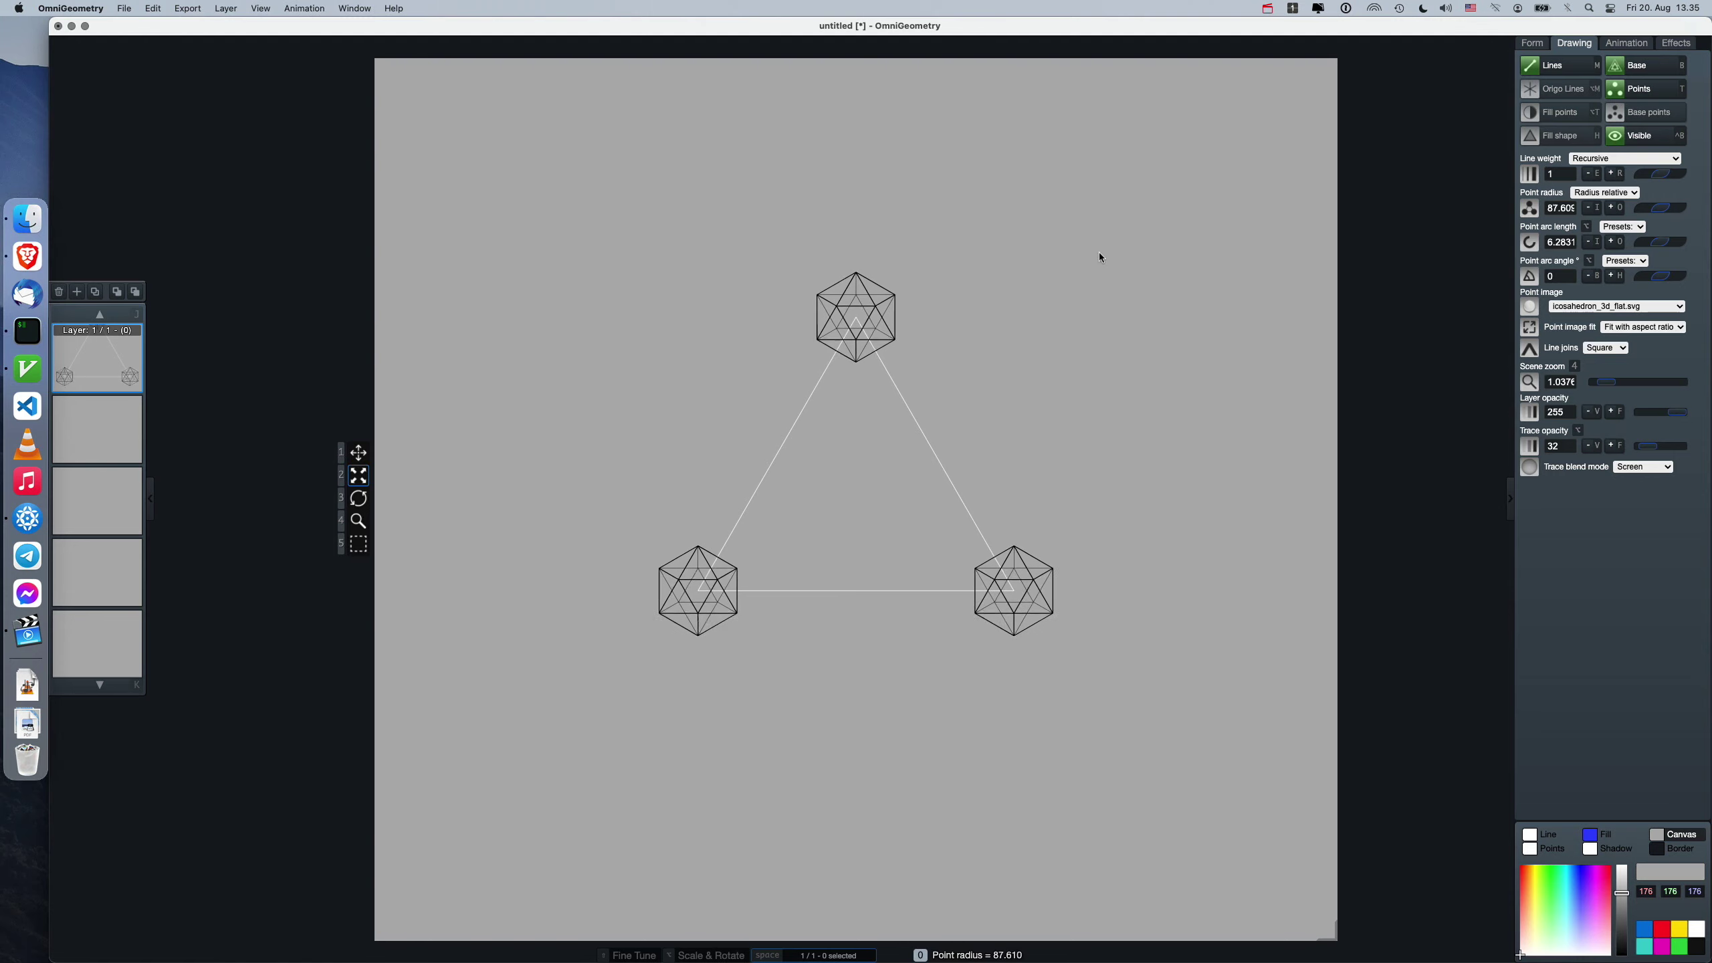
key("o")
key("o")
key("o")
key("o")
key("o")
key("o")
key("o")
key("o")
key("o")
key("o")
key("o")
key("o")
key("o")
key("o")
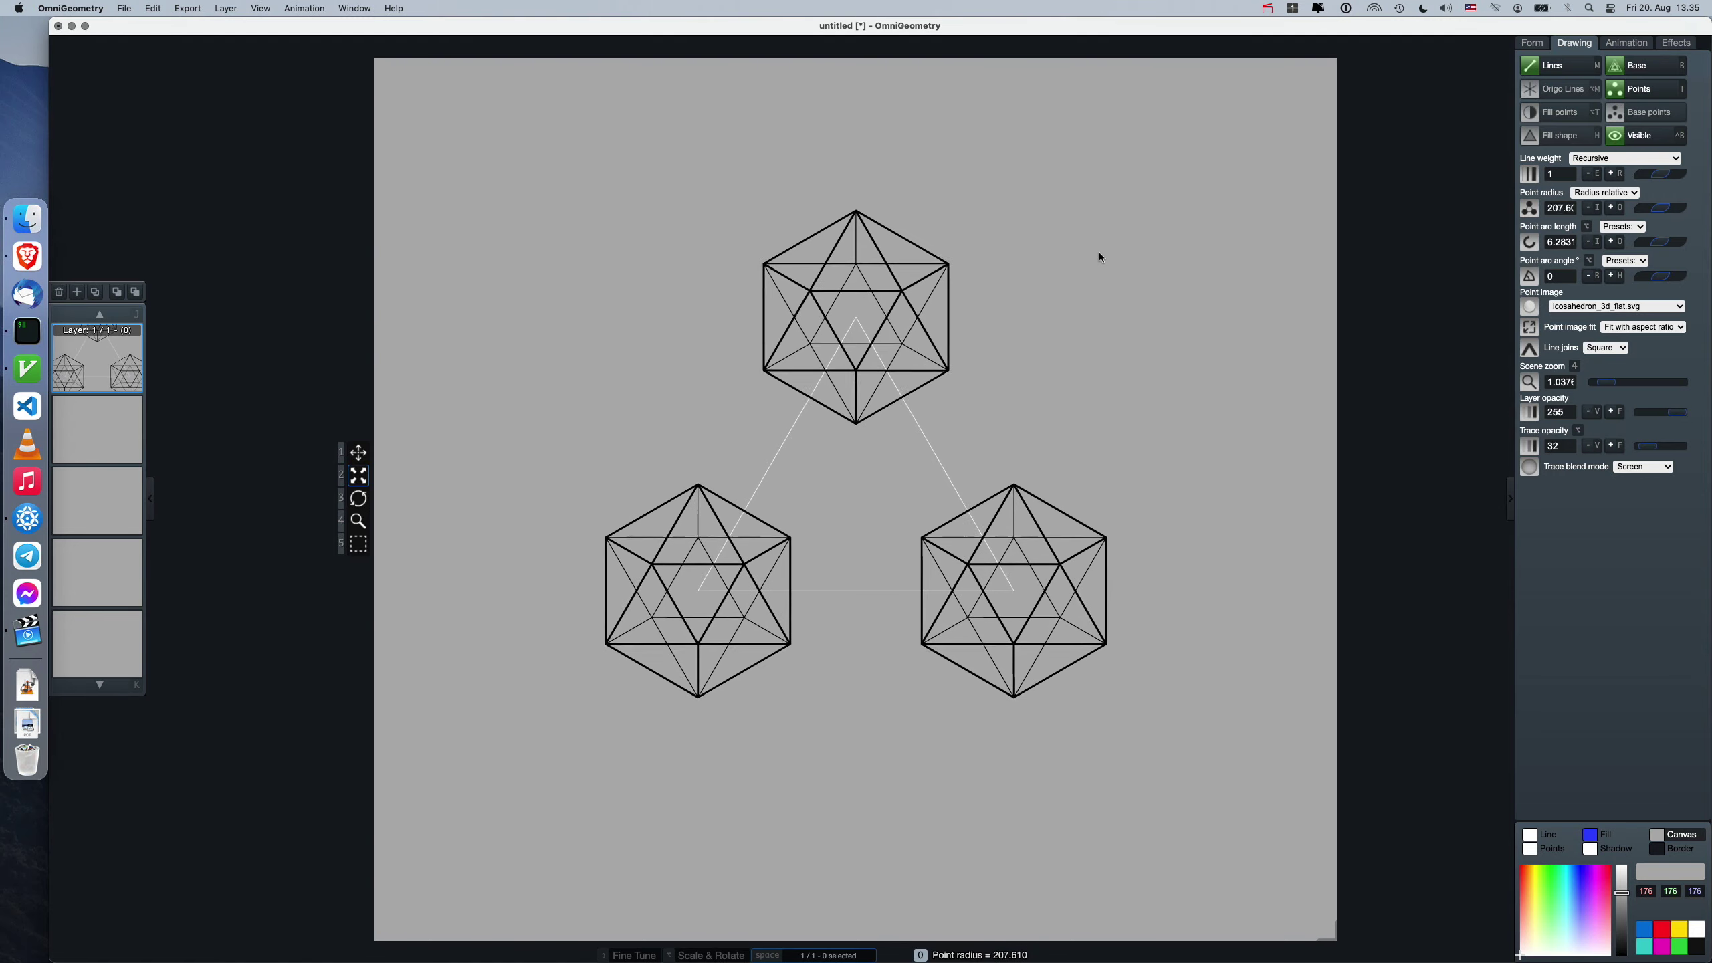
key("o")
key("o")
key("o")
key("o")
key("o")
key("o")
key("o")
key("o")
key("o")
key("o")
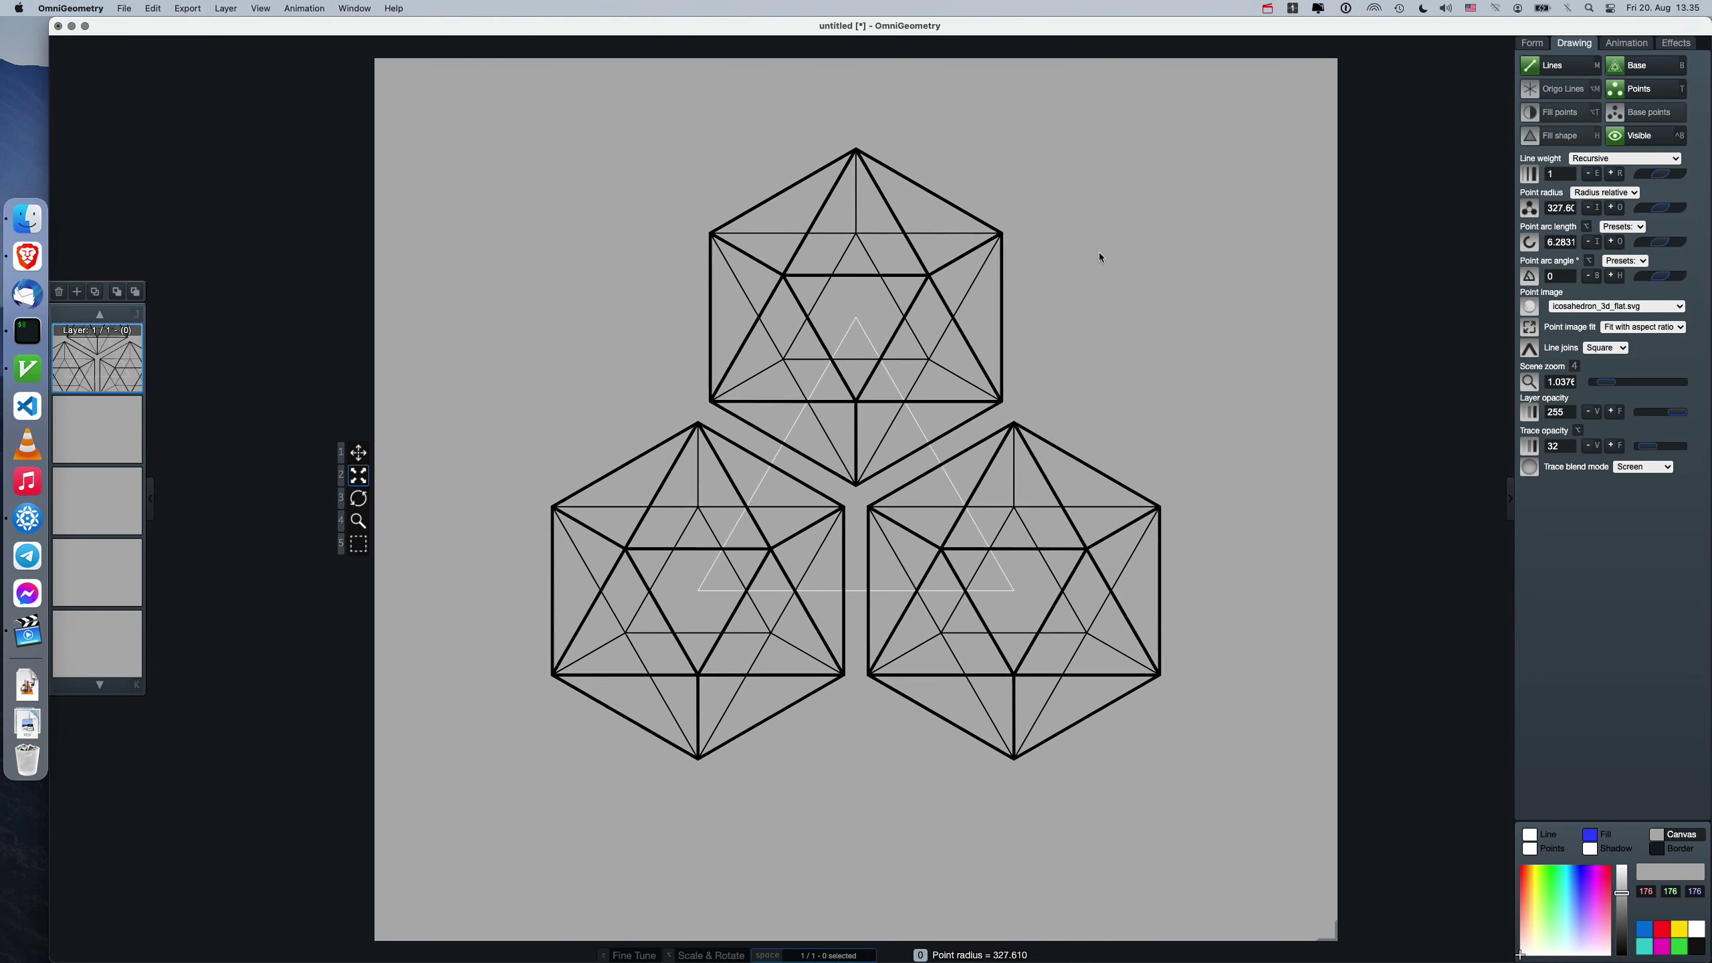
key("shift+o")
key("shift+o")
key("shift+o")
key("shift+o")
key("shift+o")
key("shift+o")
key("shift+o")
key("shift+o")
key("shift+o")
key("shift+o")
key("shift+o")
key("shift+o")
key("shift+o")
key("shift+o")
key("shift+o")
key("shift+o")
key("shift+o")
key("shift+o")
key("shift+o")
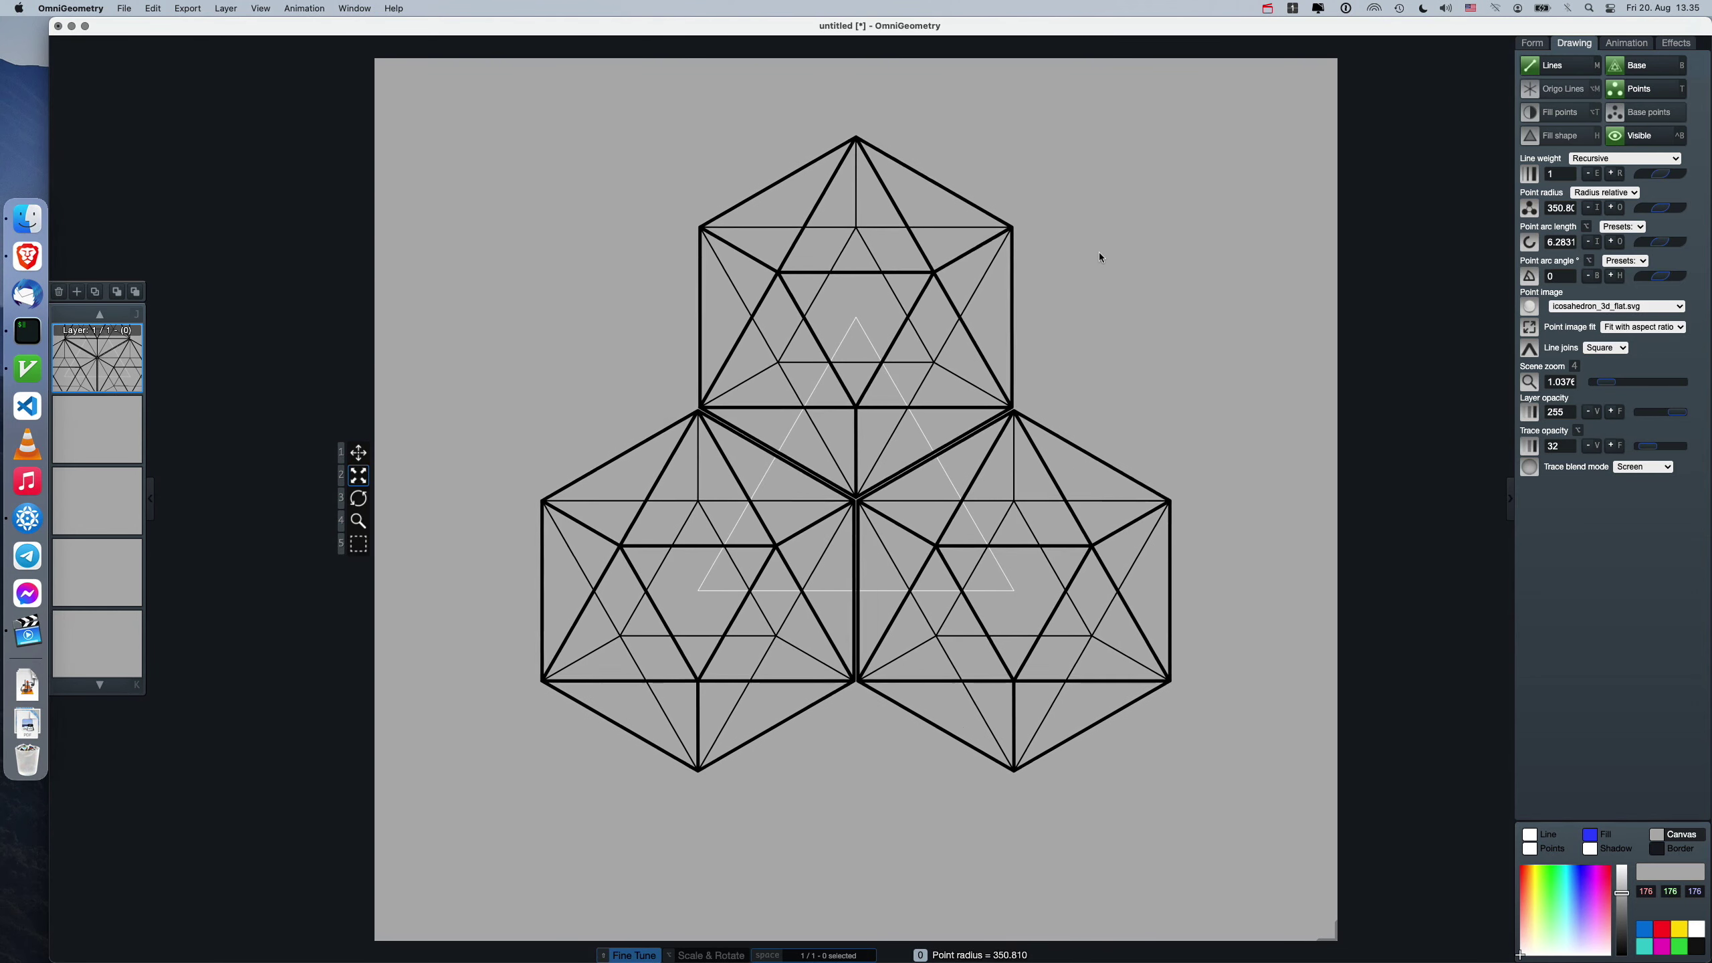
key("shift+i")
key("shift+i")
Raise the number of points to 6 and reduce the point radius to 177.31 so neighbouring icosahedra touch only at their corners.
key("4")
left_click_drag(921, 445, 829, 291)
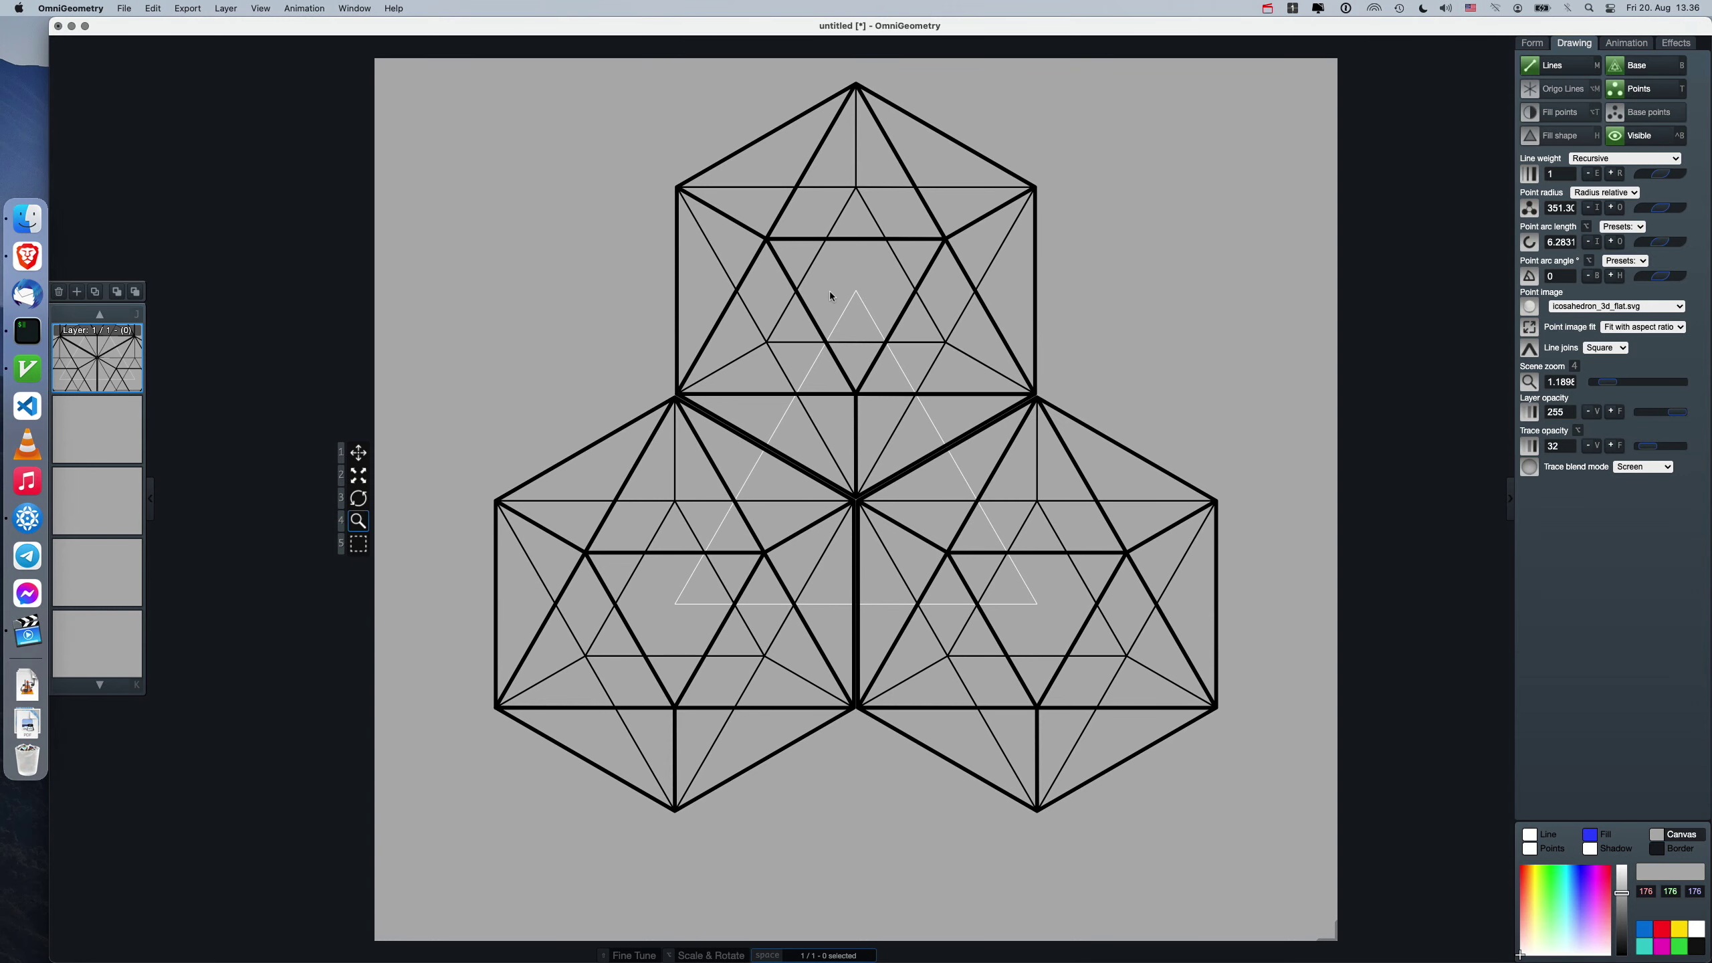
key("q")
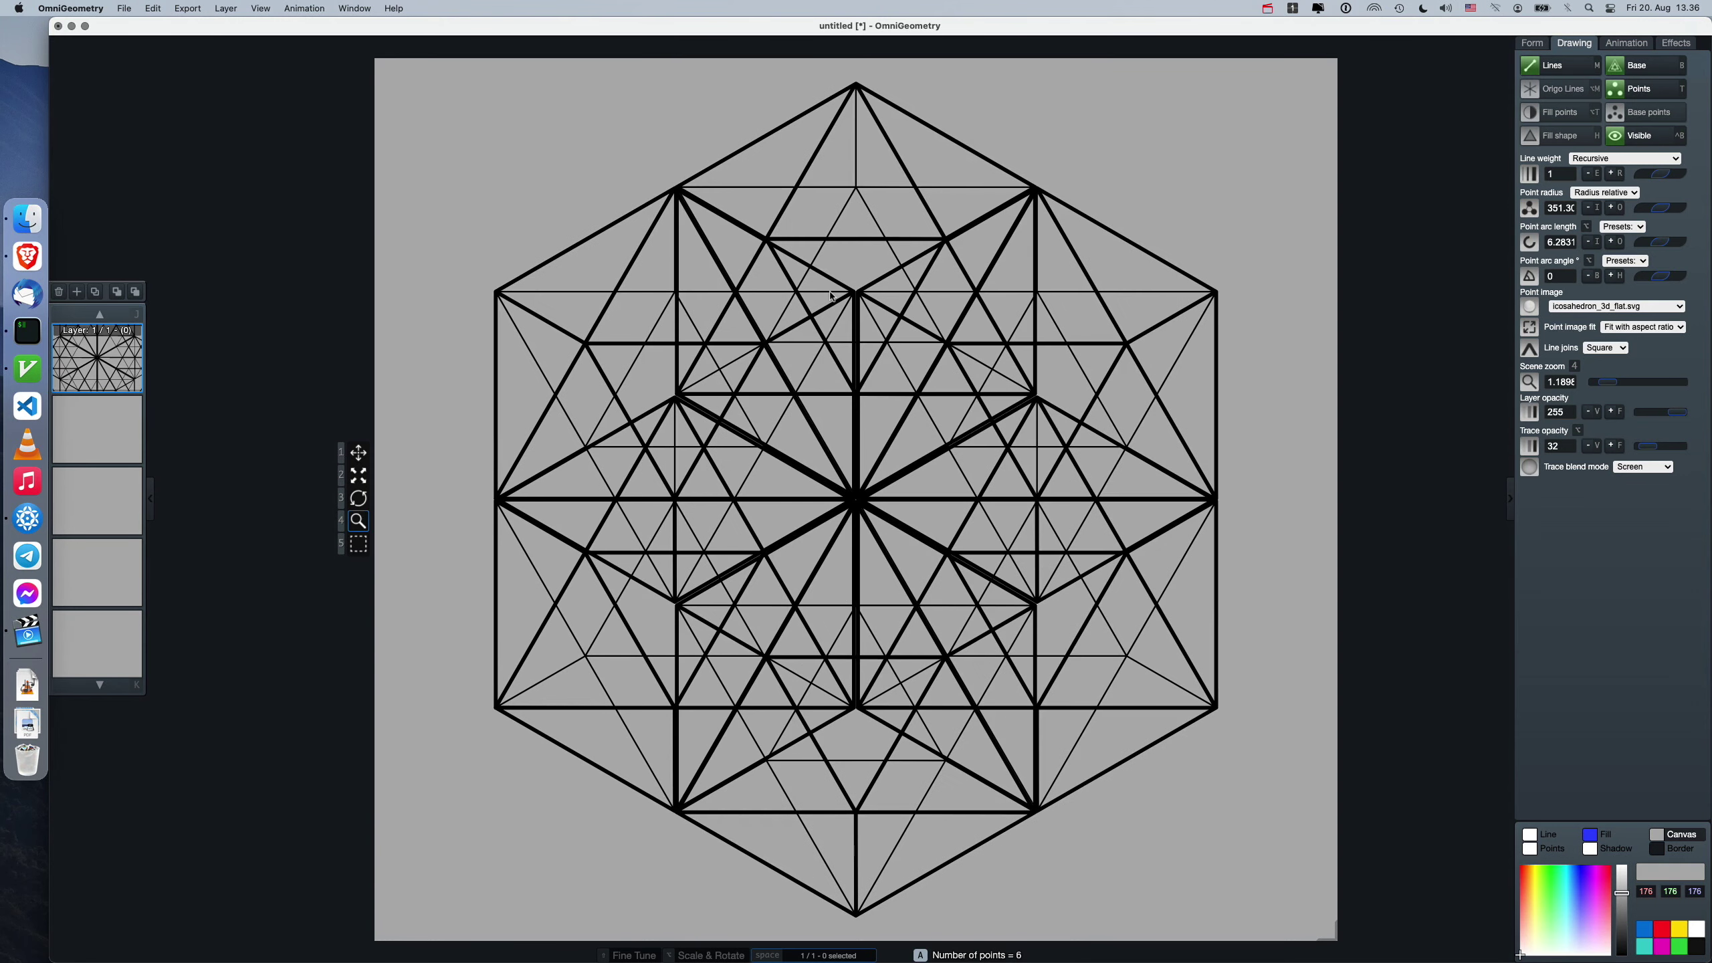
key("i")
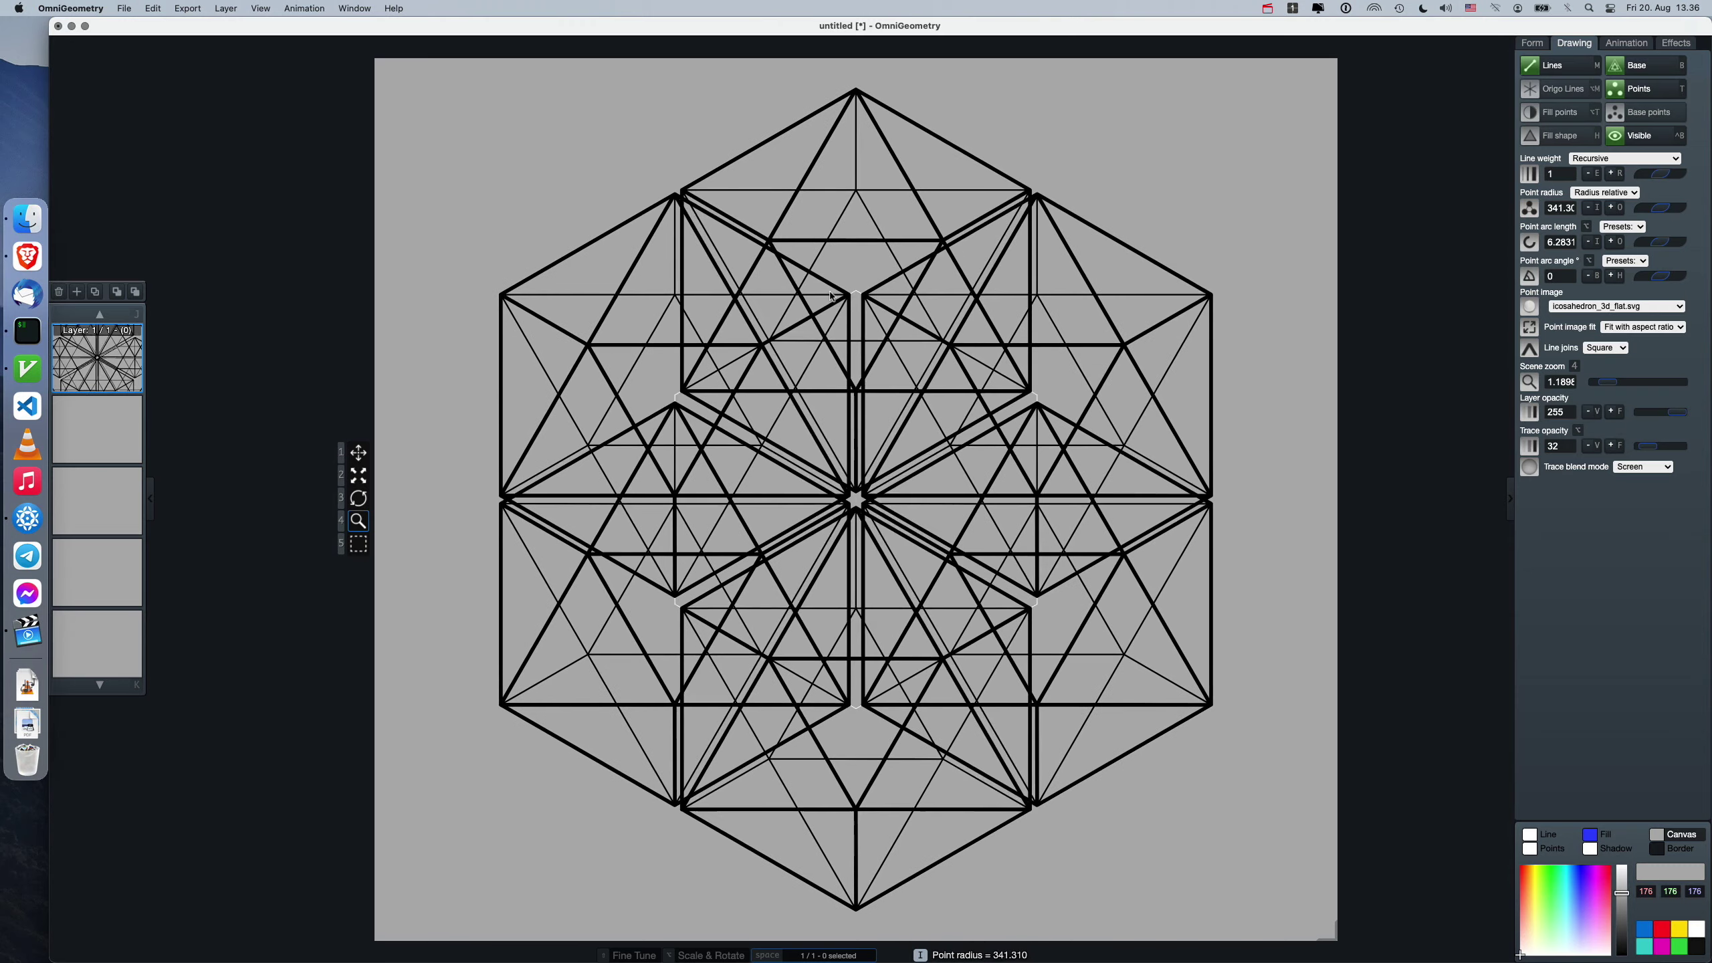
key("i")
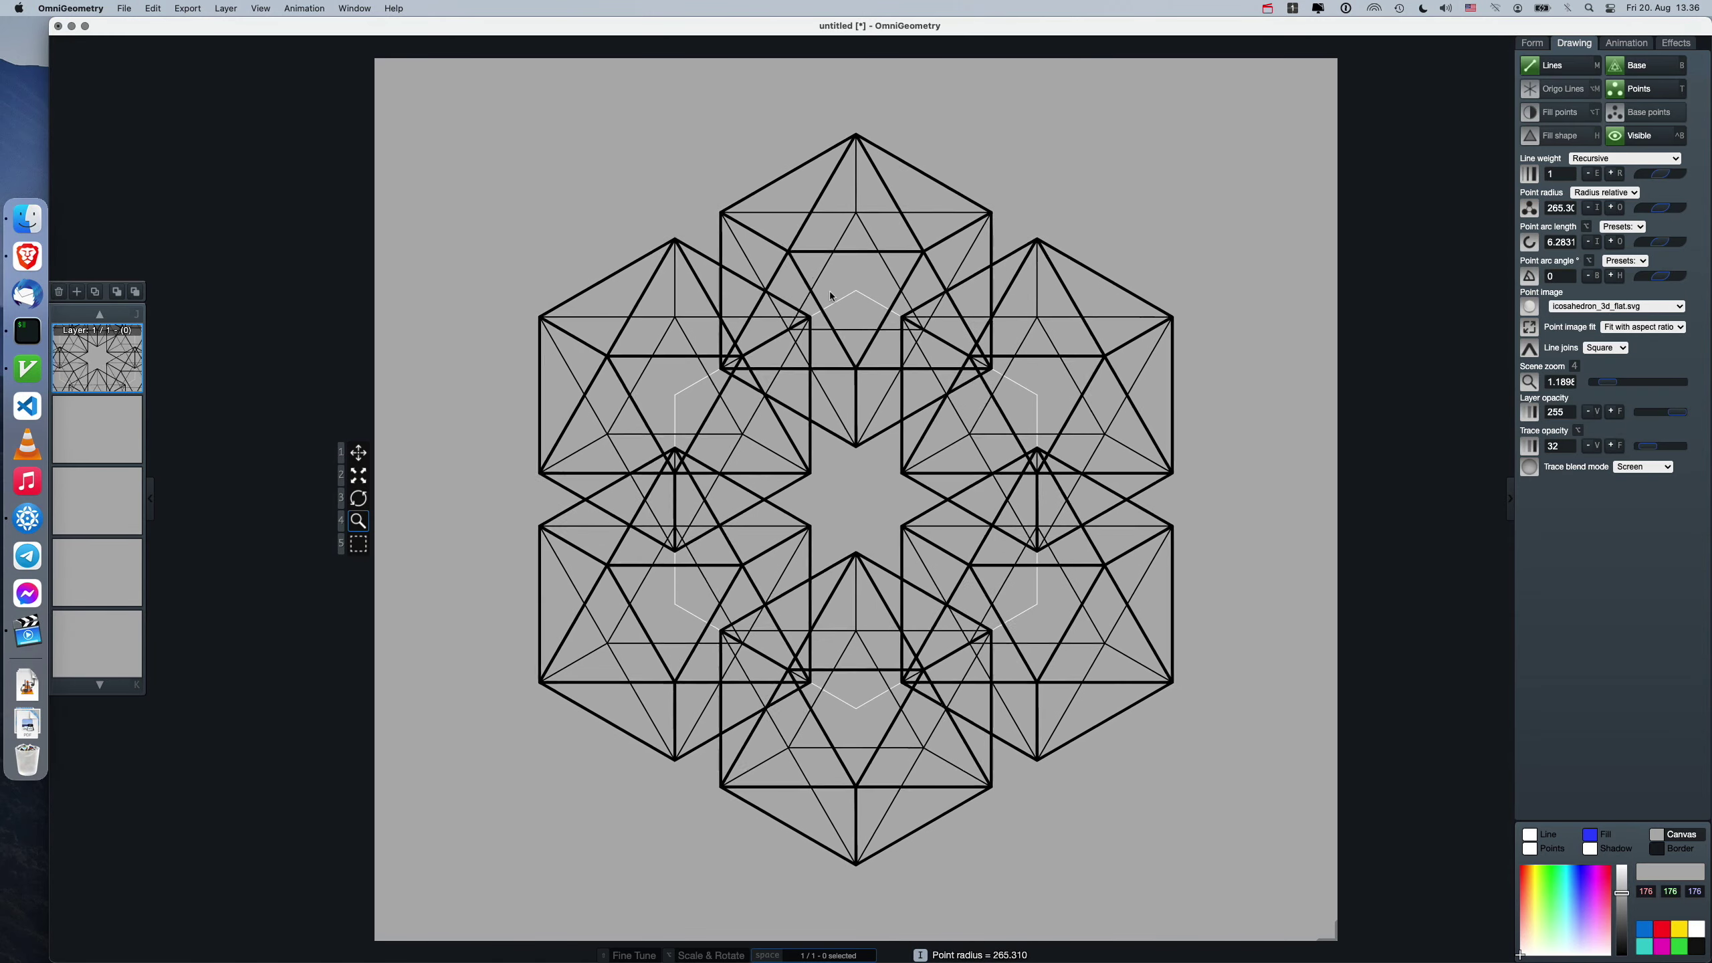
key("o")
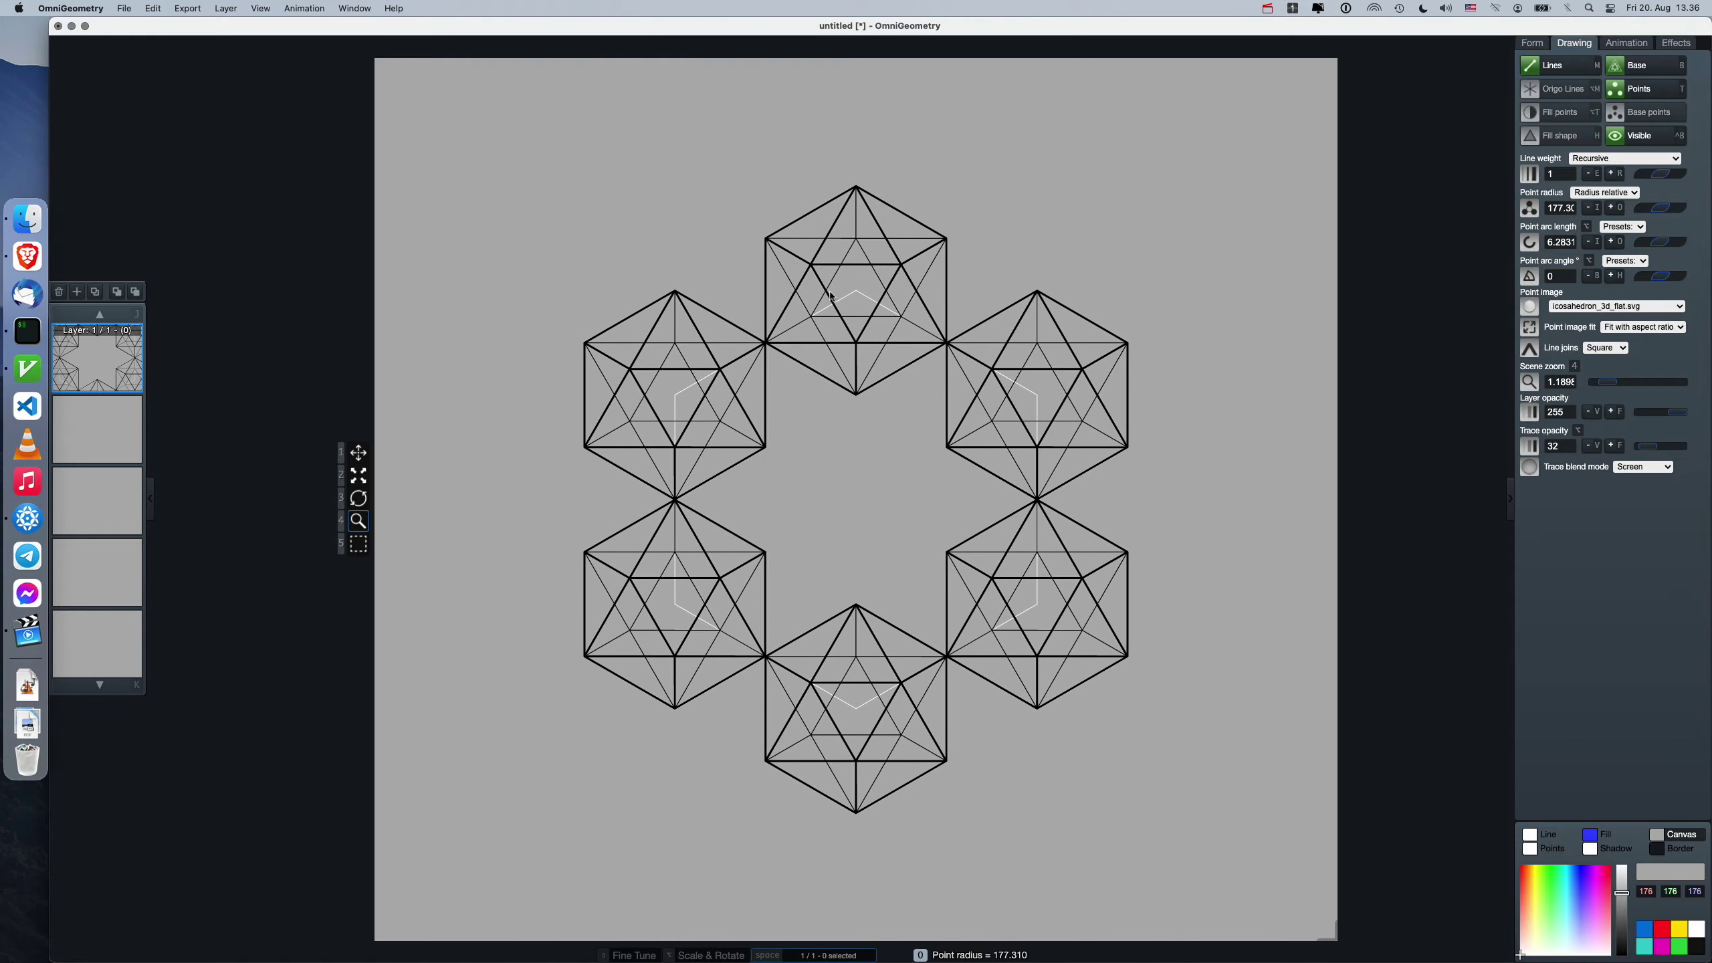
Set the recursion depth to 1 and reduce the point radius to about 131.3.
key("s")
key("s")
key("s")
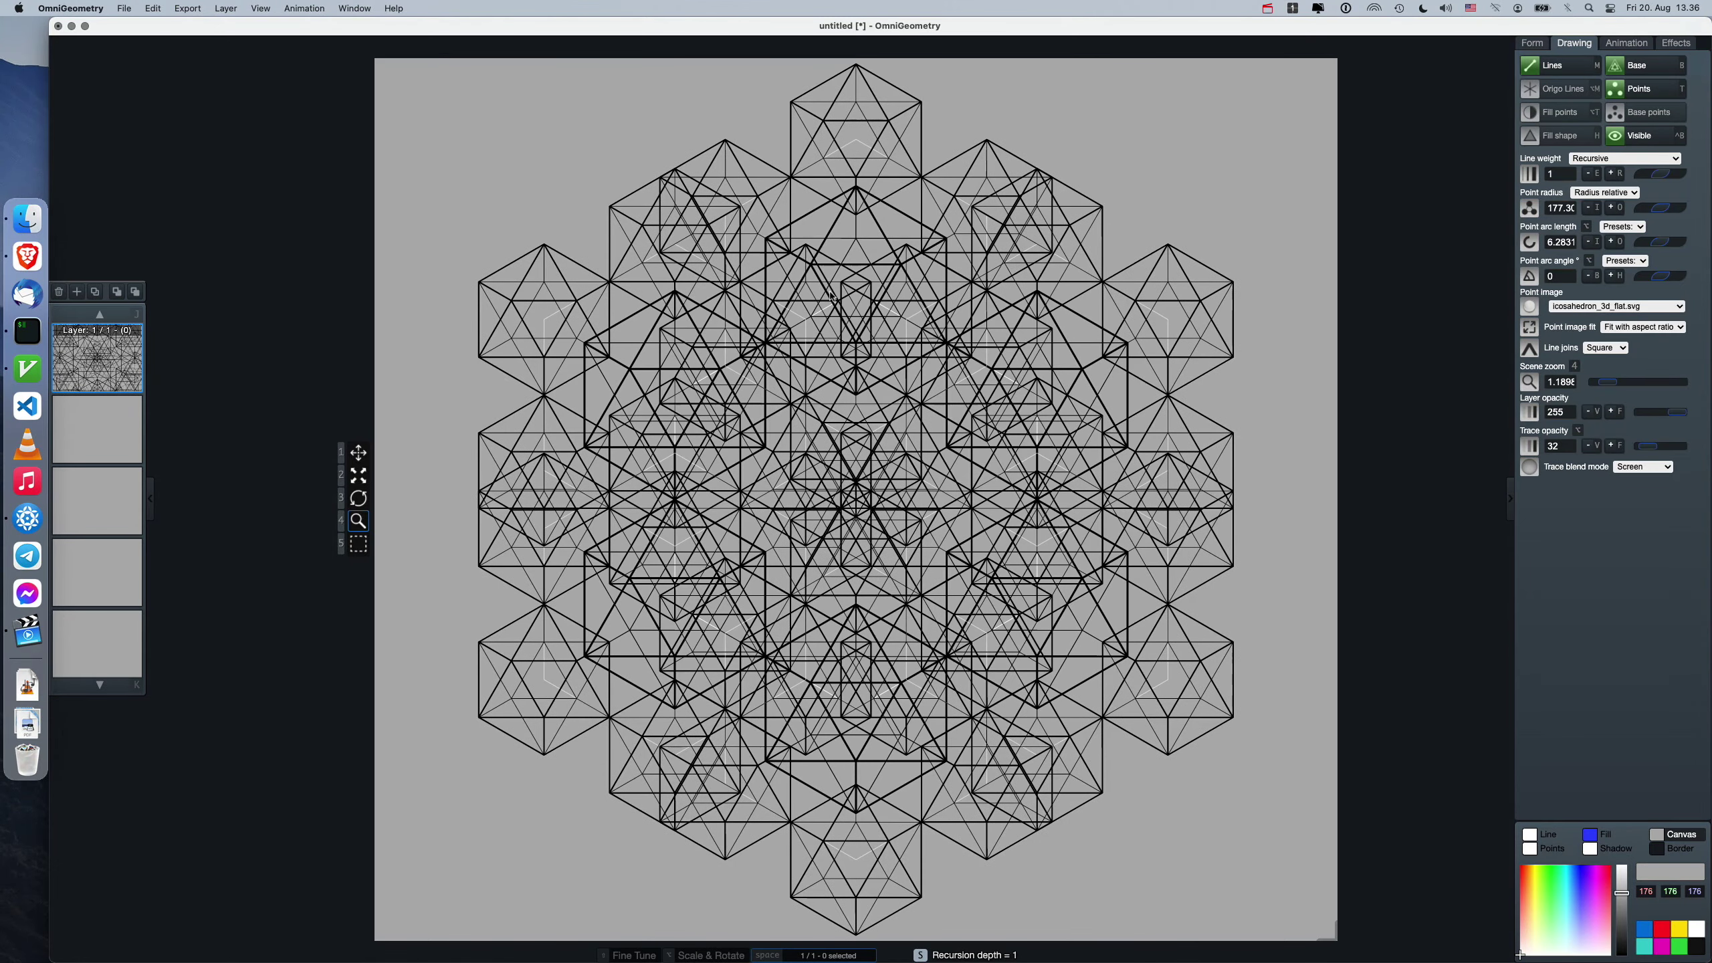
key("i")
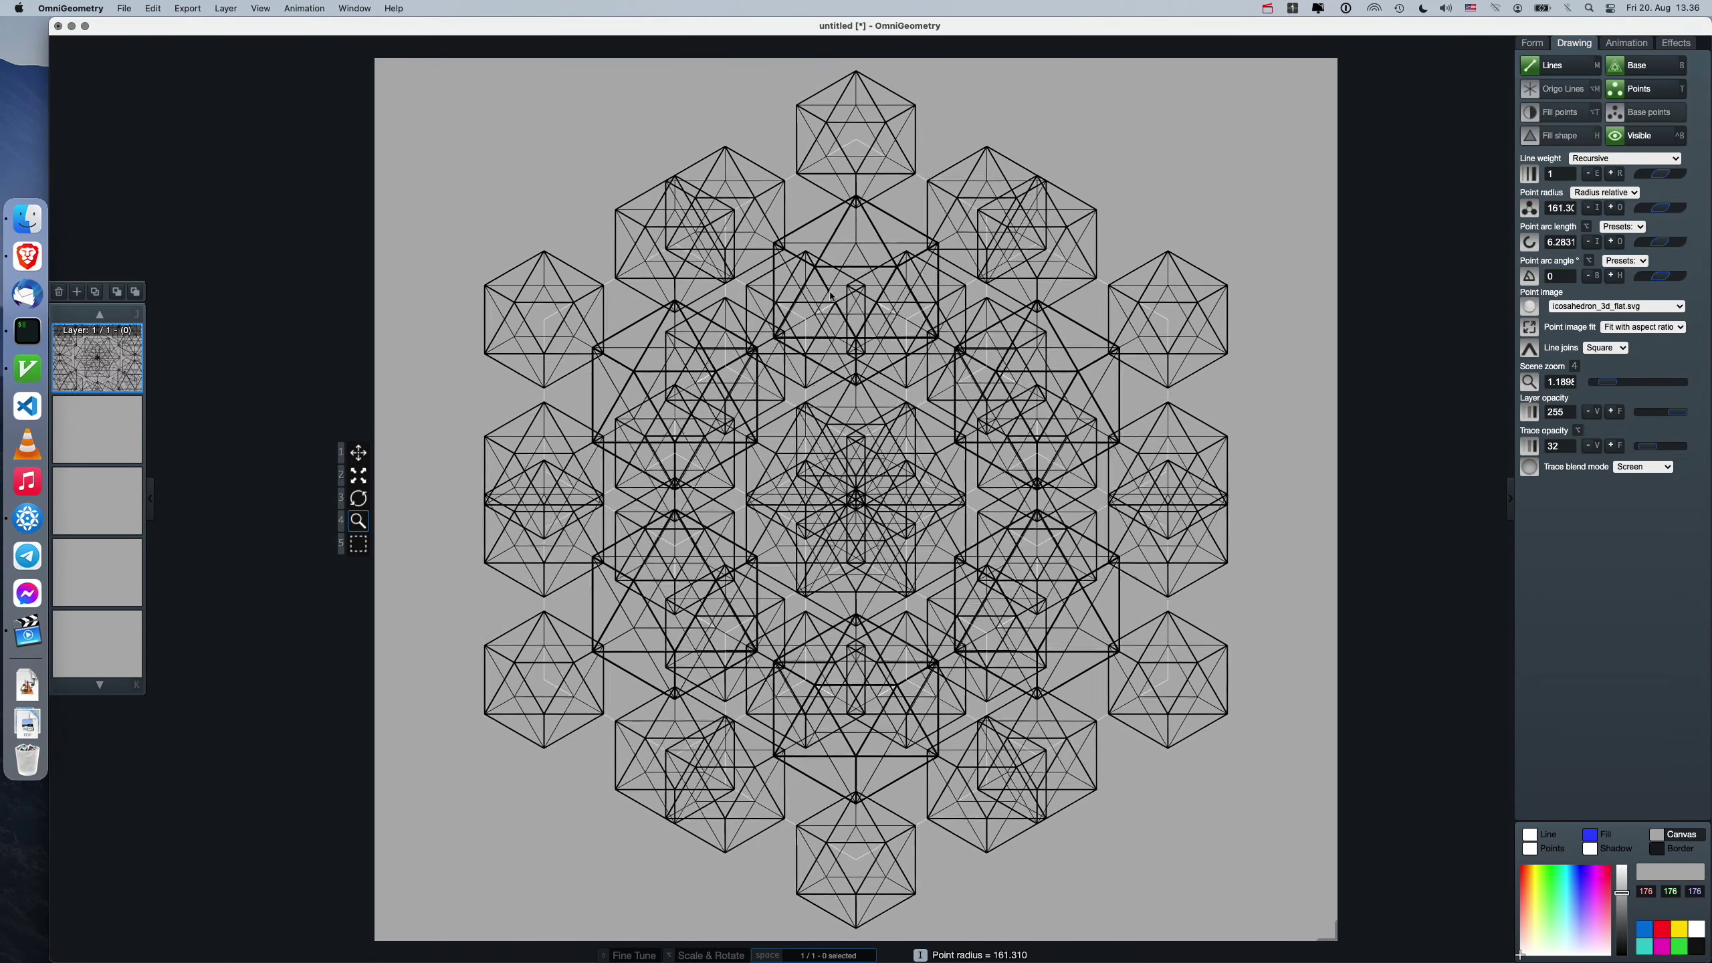
key("o")
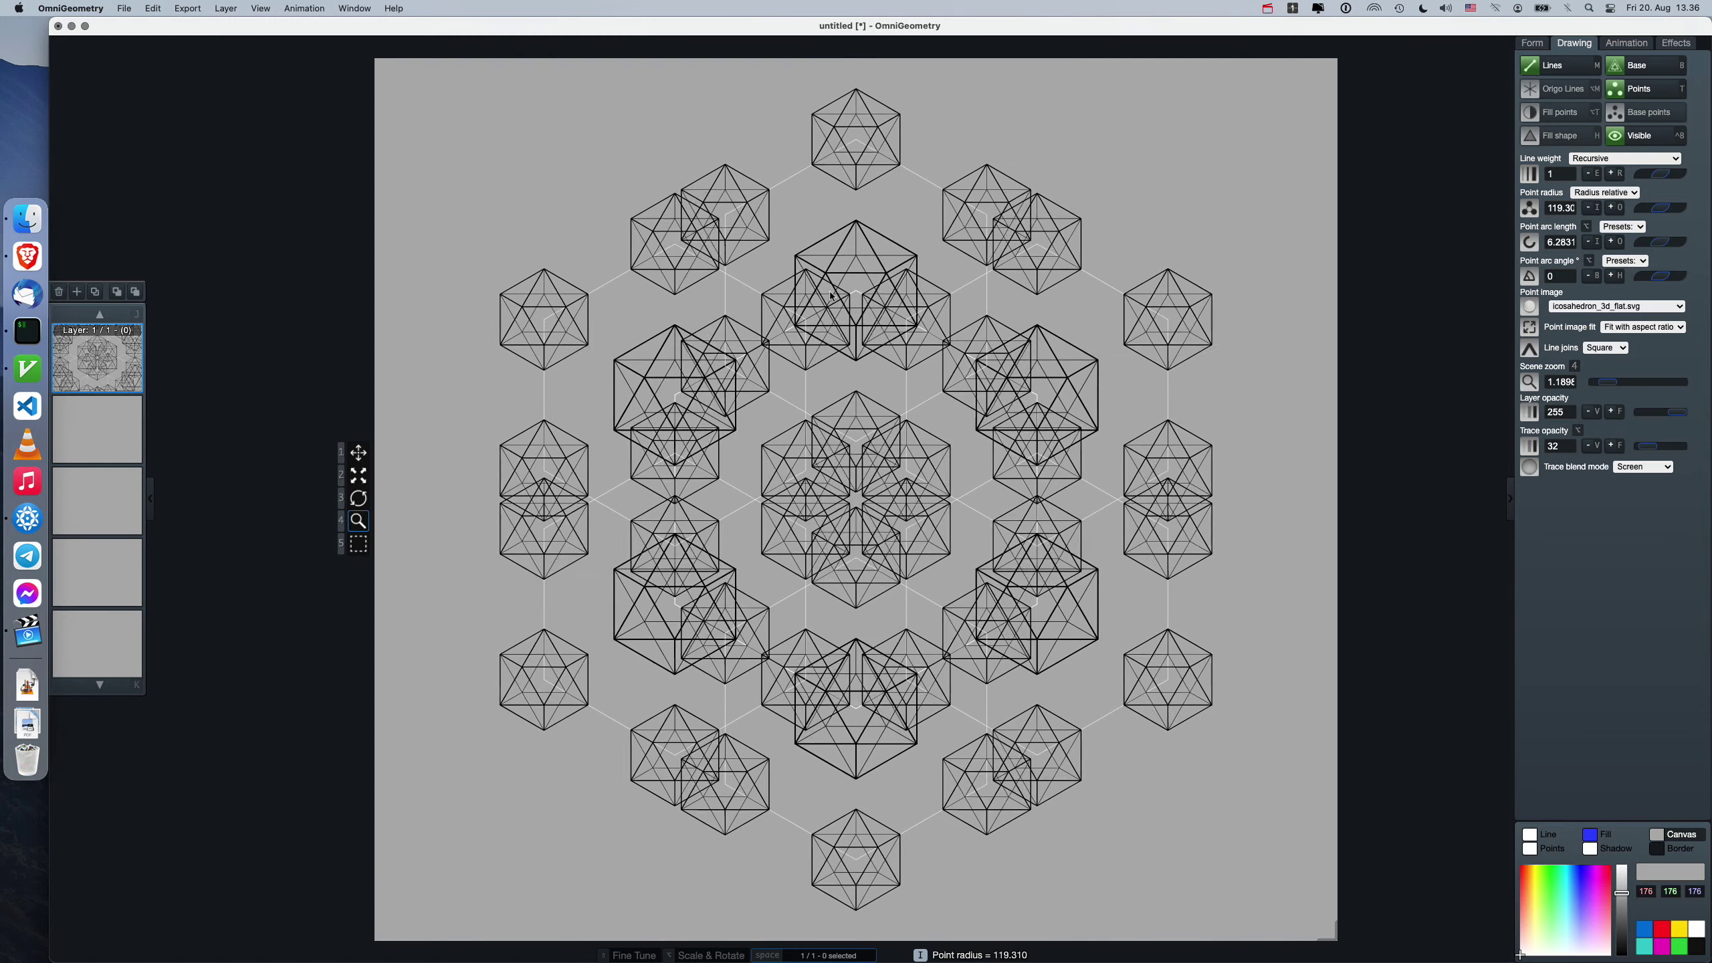
key("o")
Turn off line drawing, and rotate and scale the pattern down to a point radius of about 110.6.
key("m")
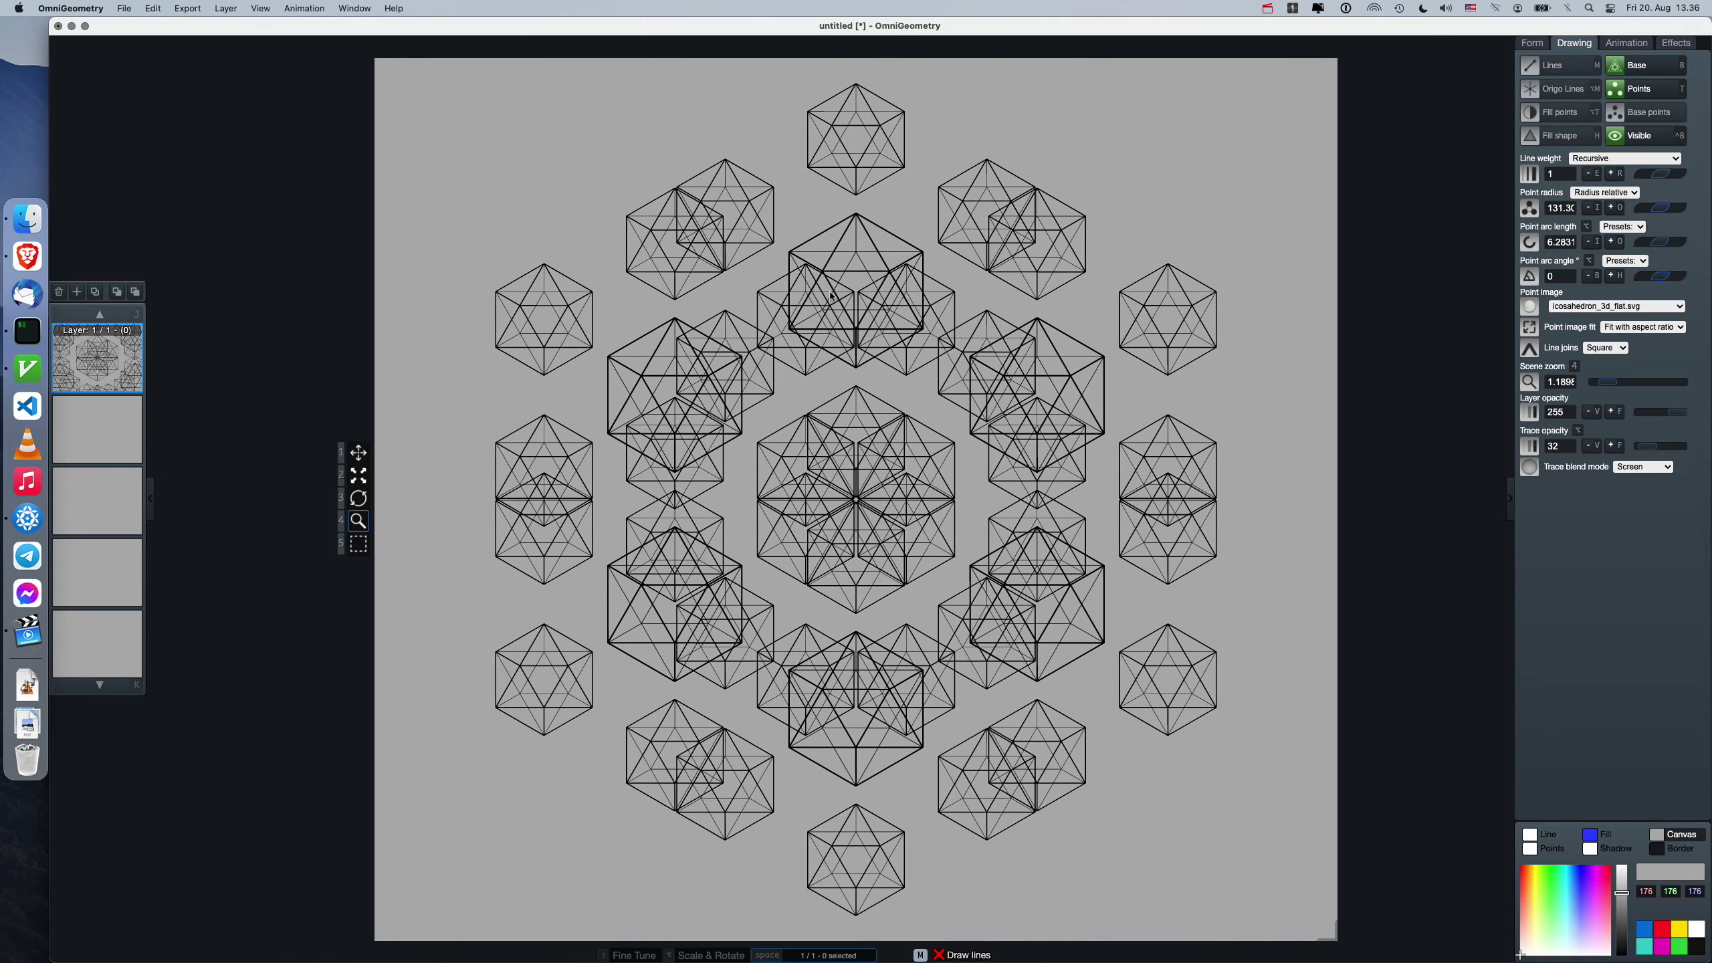
key("2")
left_click_drag(832, 297, 865, 400)
Try the recursive icosahedron pattern with other numbers of points, ending on 2.
key("q")
key("a")
key("a")
key("a")
key("a")
key("w")
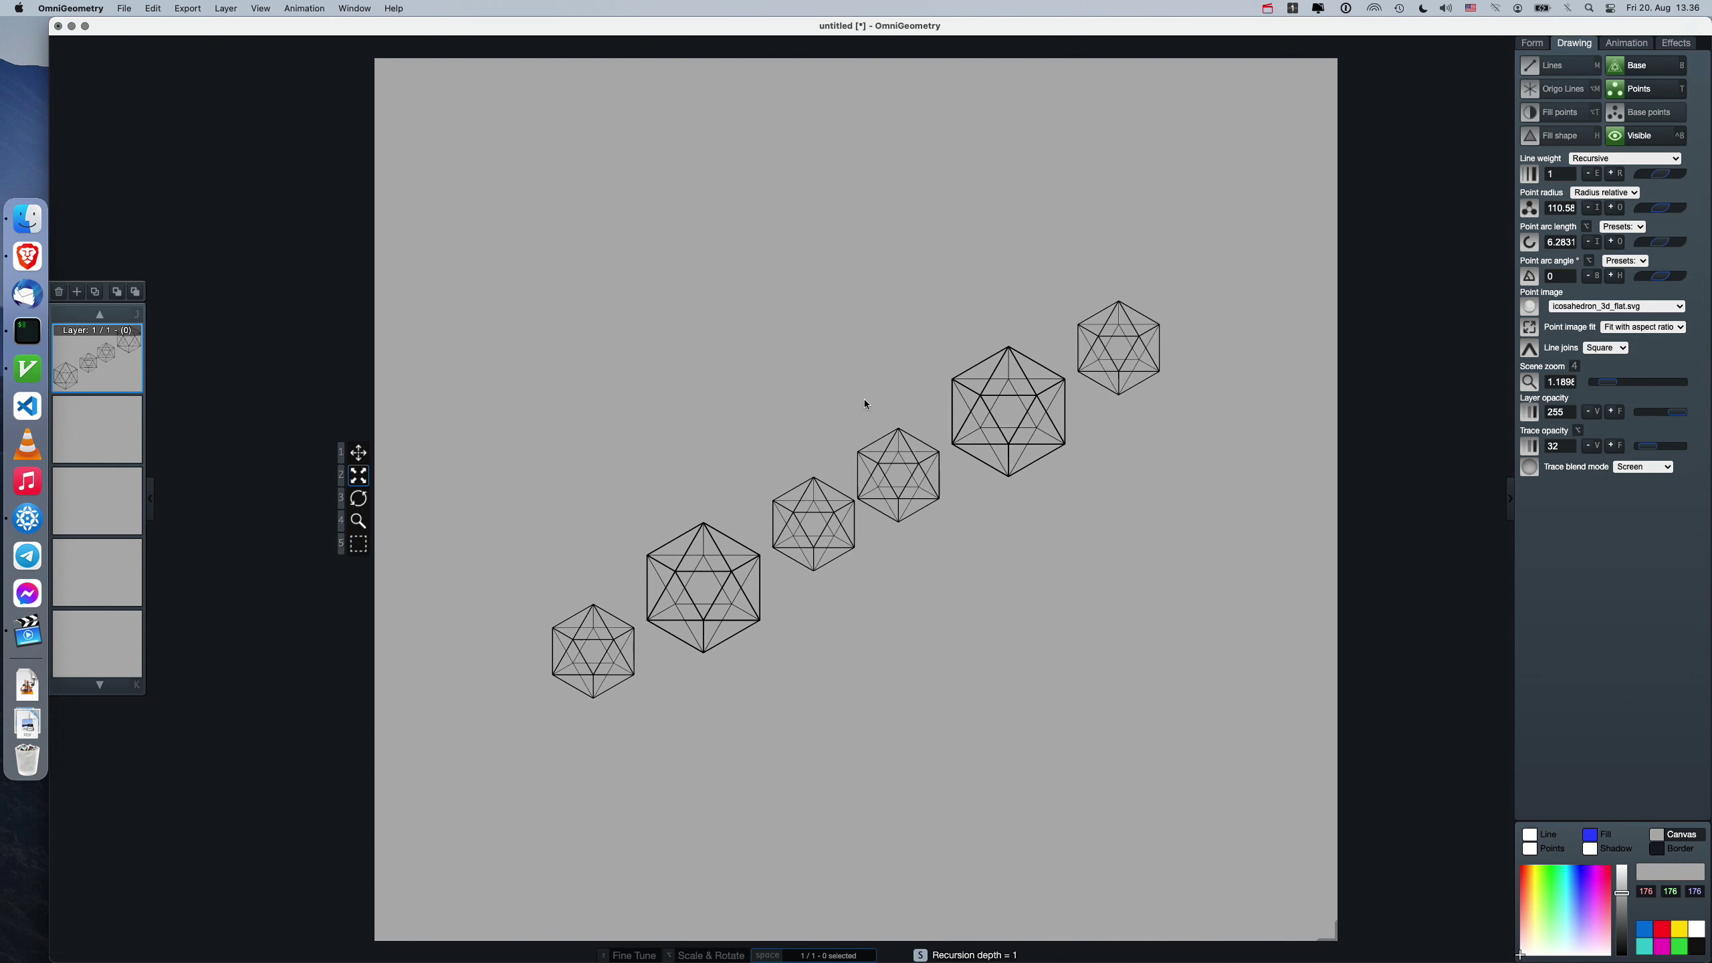
Remove the recursion and reduce the number of points to 1, leaving a single centred icosahedron.
key("s")
key("s")
key("a")
key("a")
key("x")
key("z")
key("z")
key("z")
key("z")
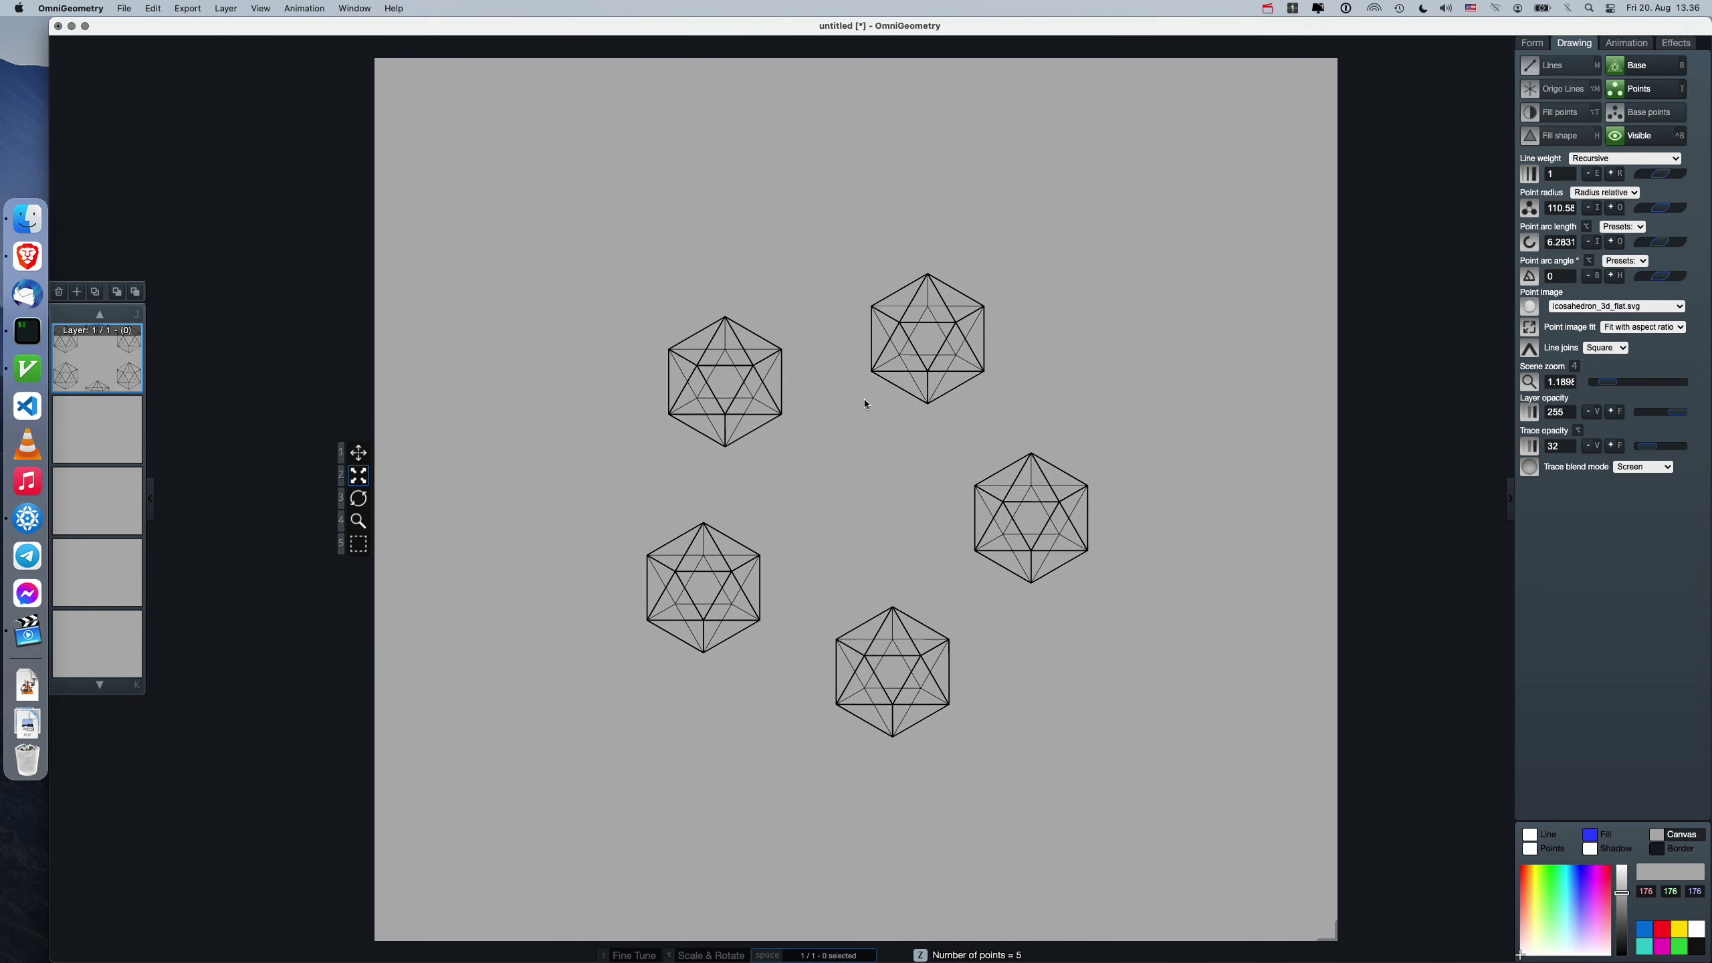
key("z")
Enlarge the single icosahedron to a point radius of about 442.6.
key("0")
key("0")
key("0")
key("0")
key("0")
key("0")
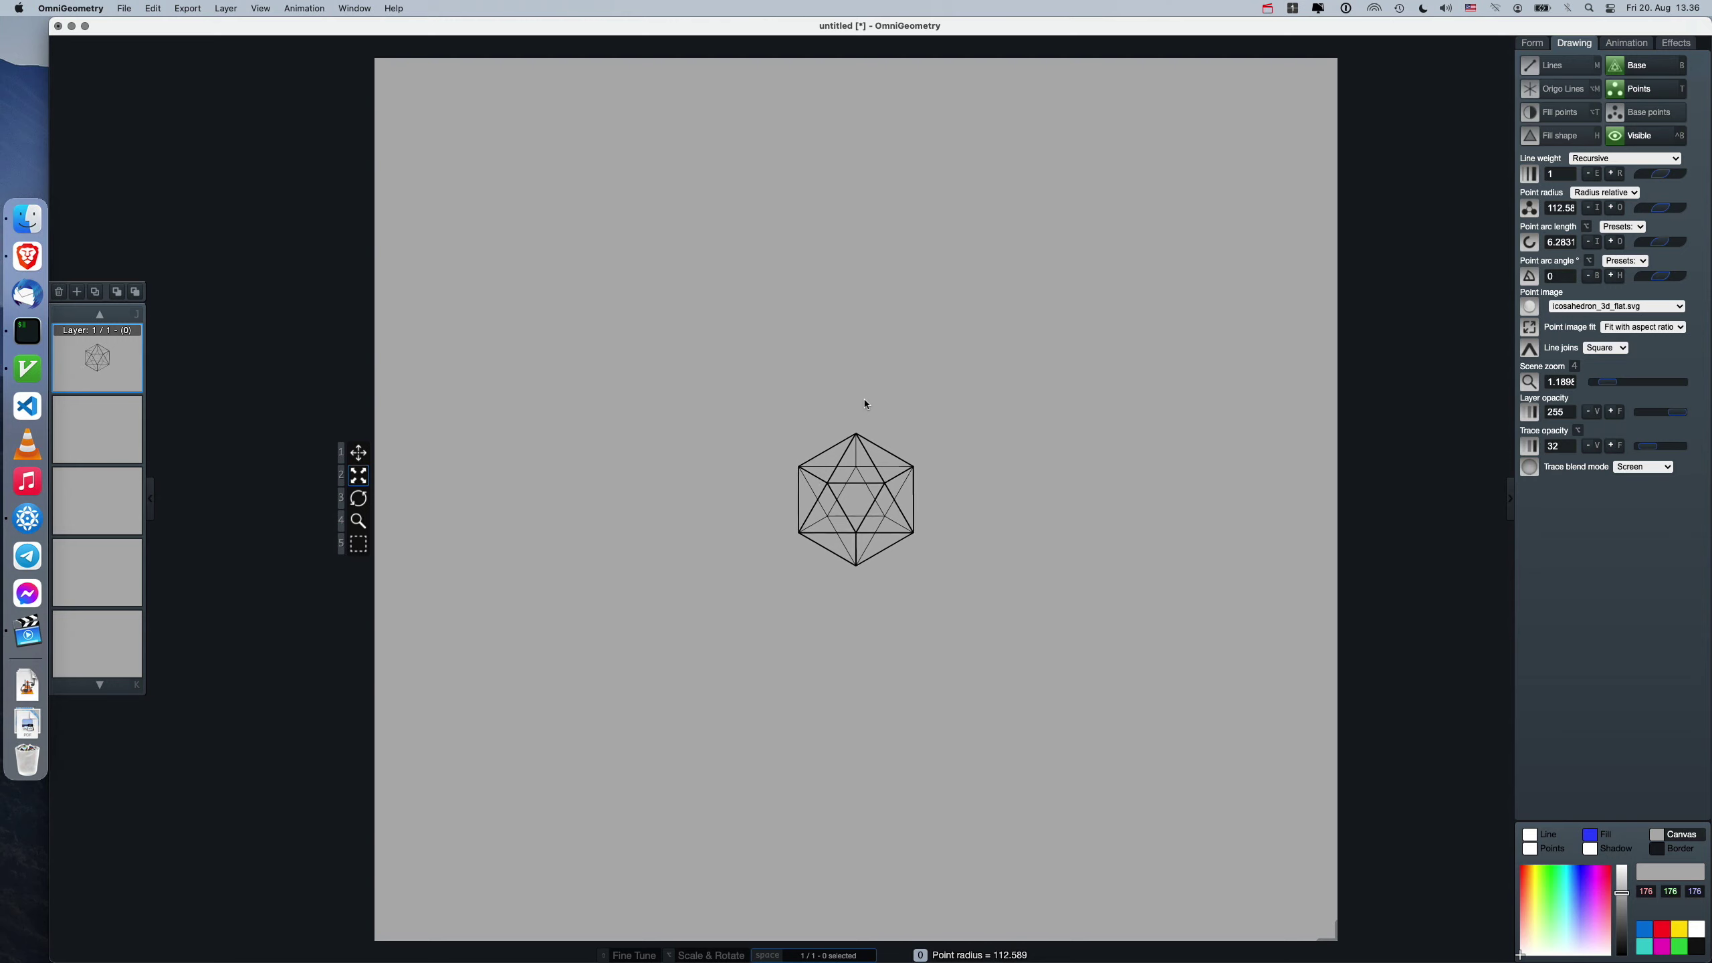
key("0")
key("0")
key("0")
key("0")
key("0")
key("0")
key("0")
key("0")
key("0")
key("0")
key("0")
key("0")
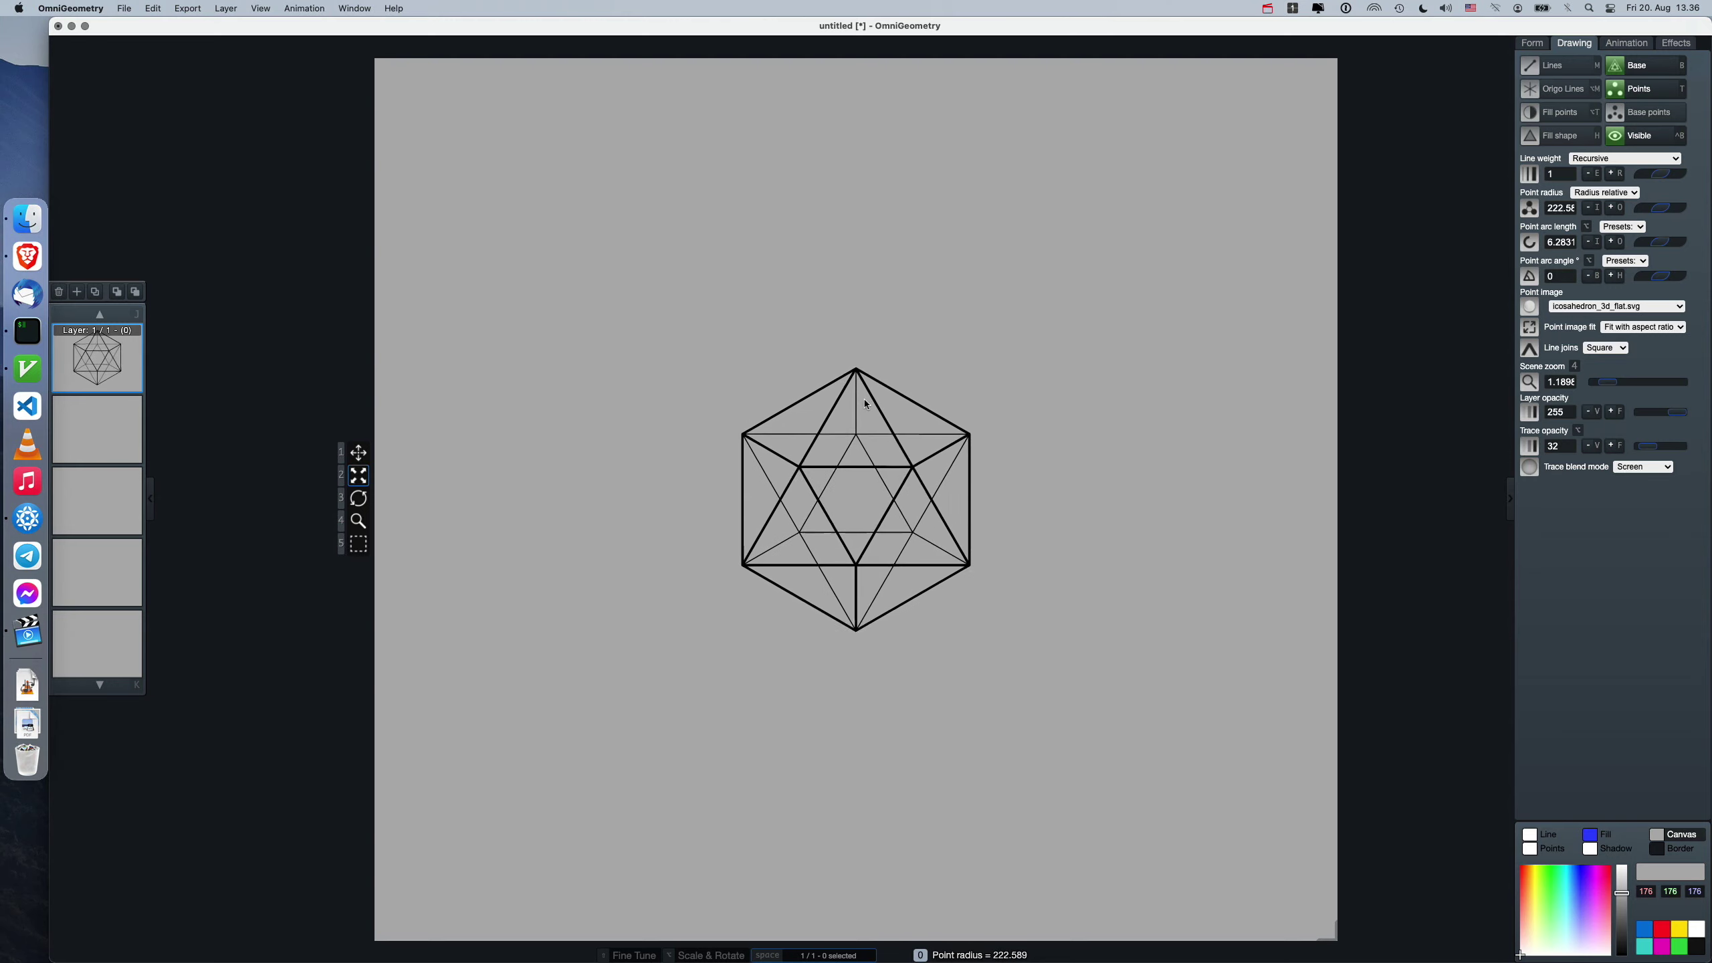
key("0")
key("0")
key("0")
key("0")
key("0")
key("0")
key("0")
key("0")
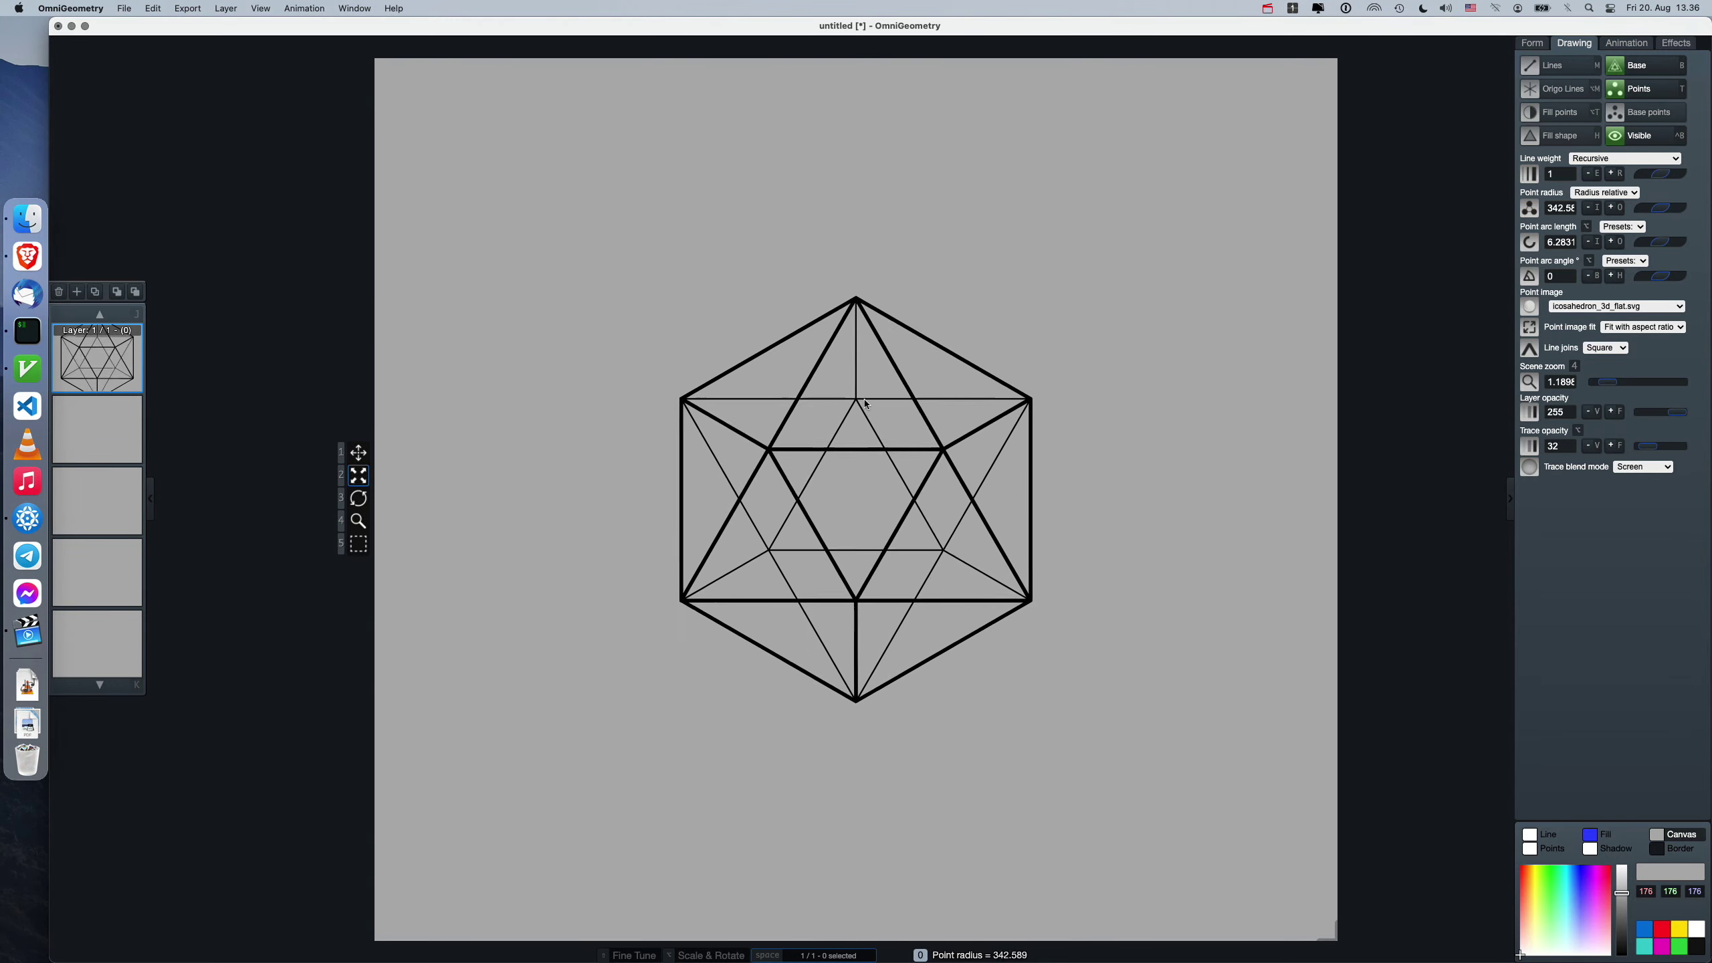
key("0")
key("0")
key("0")
key("0")
key("0")
key("0")
key("0")
key("0")
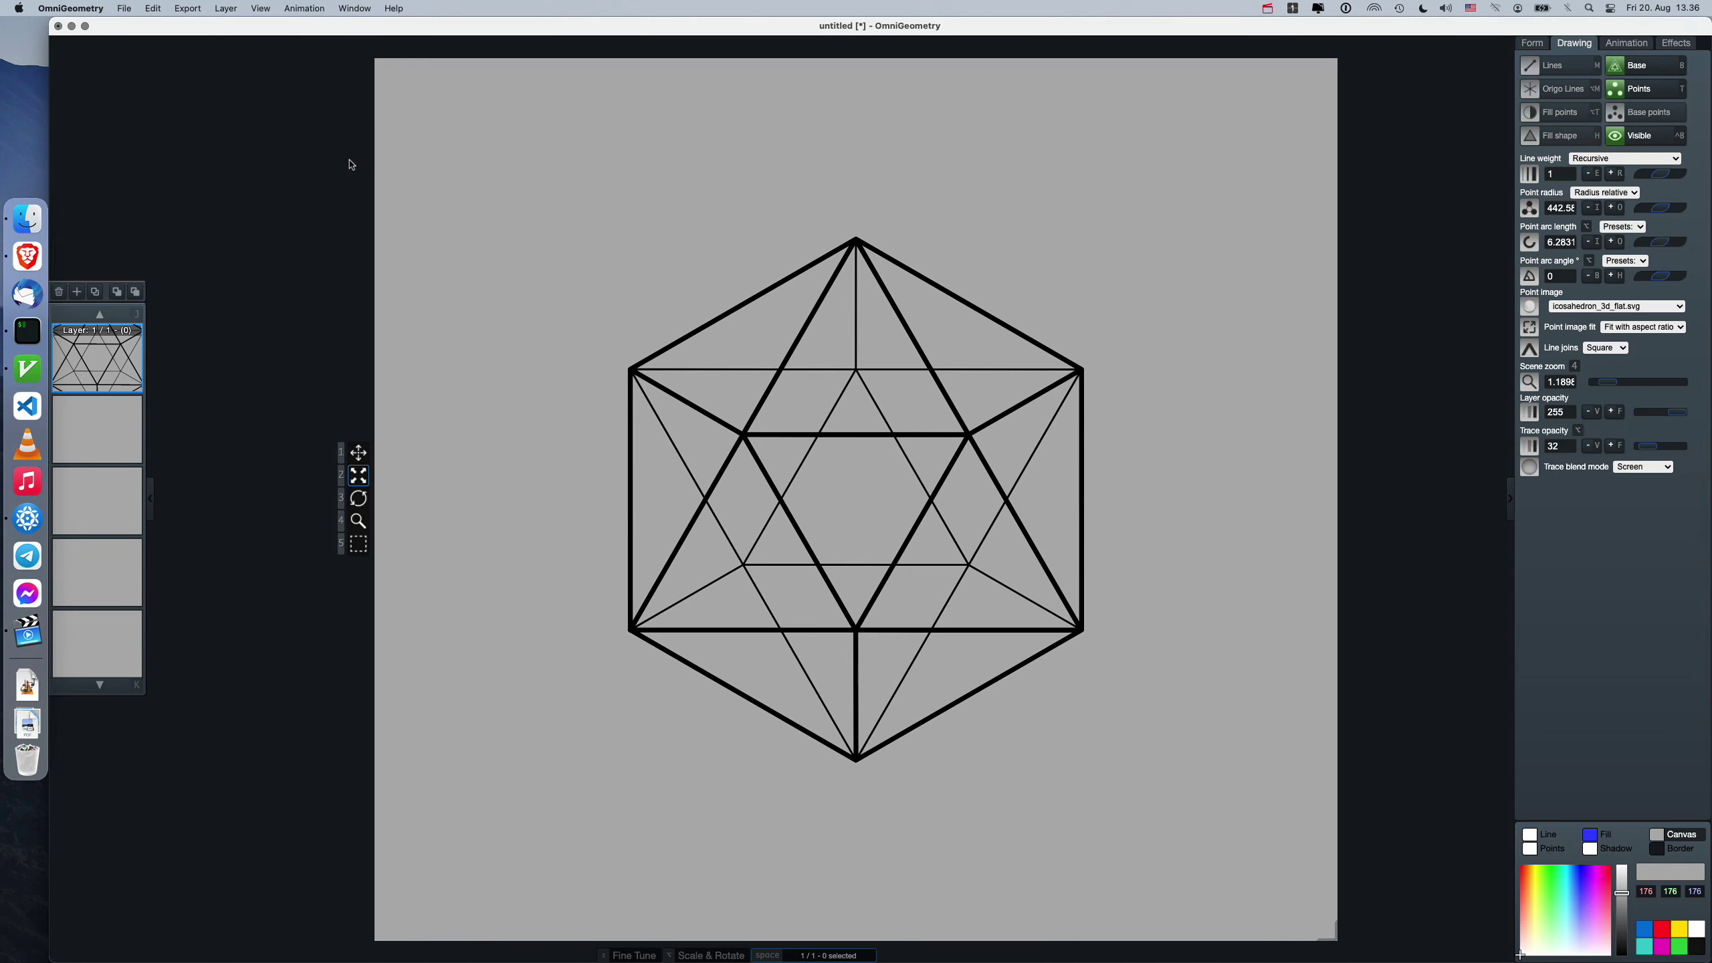
Create a new scene, discarding the unsaved changes to the current one.
left_click(123, 8)
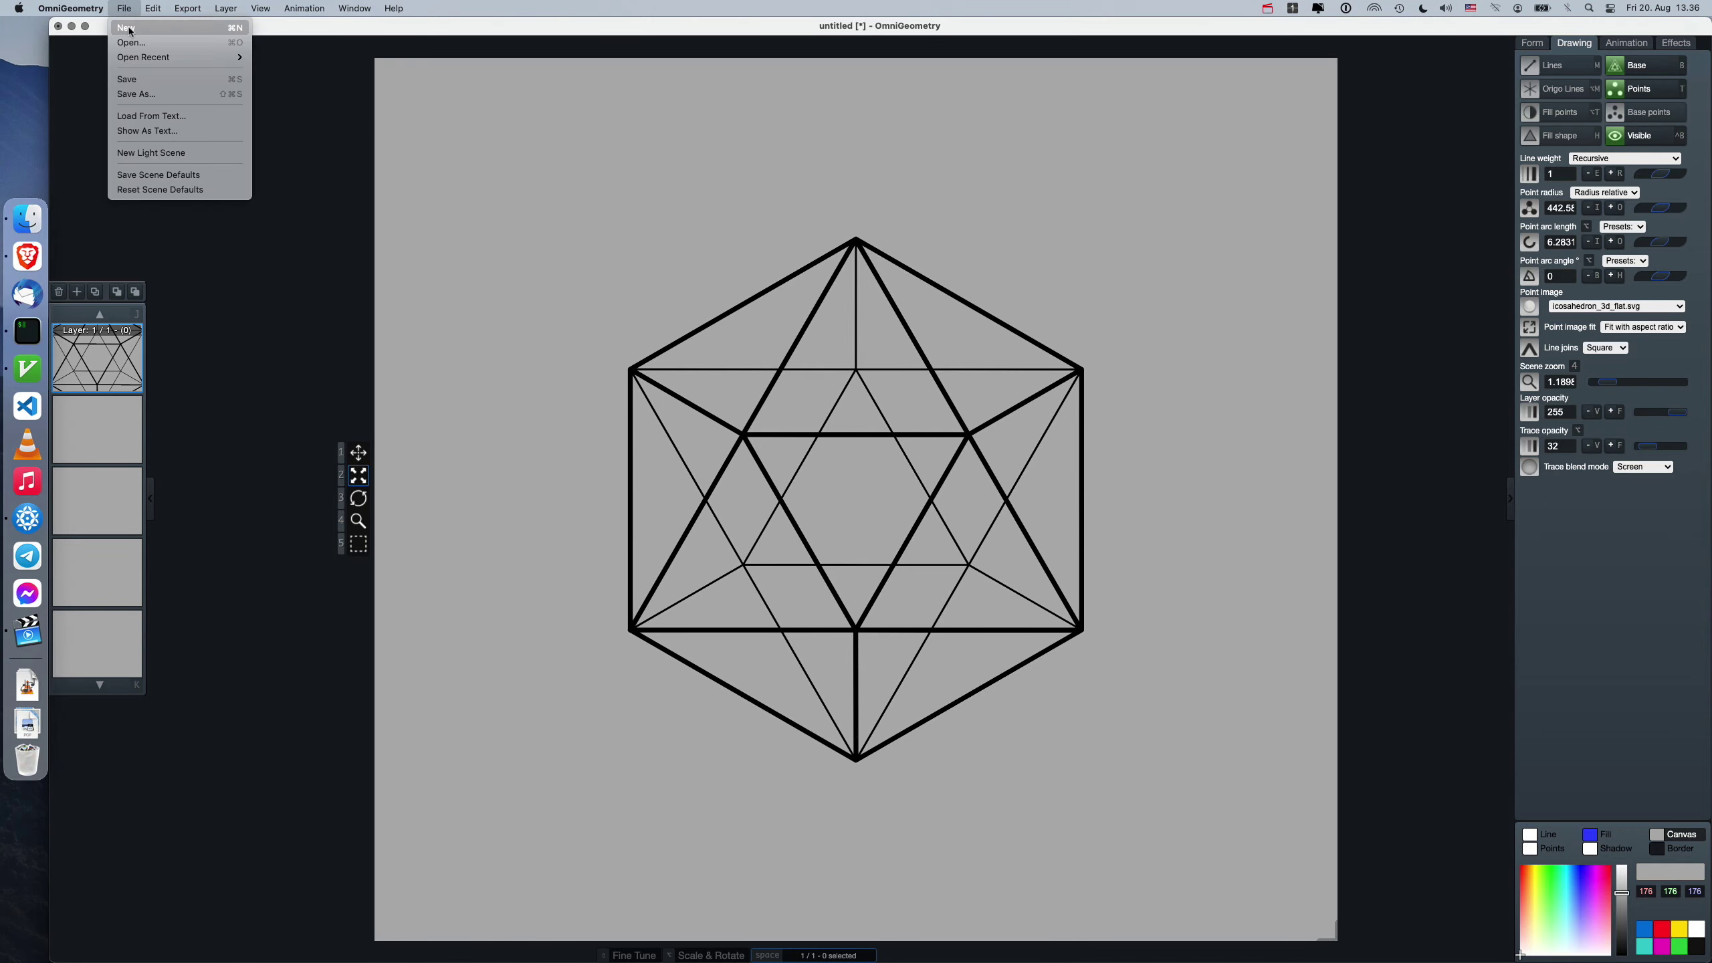
left_click(127, 27)
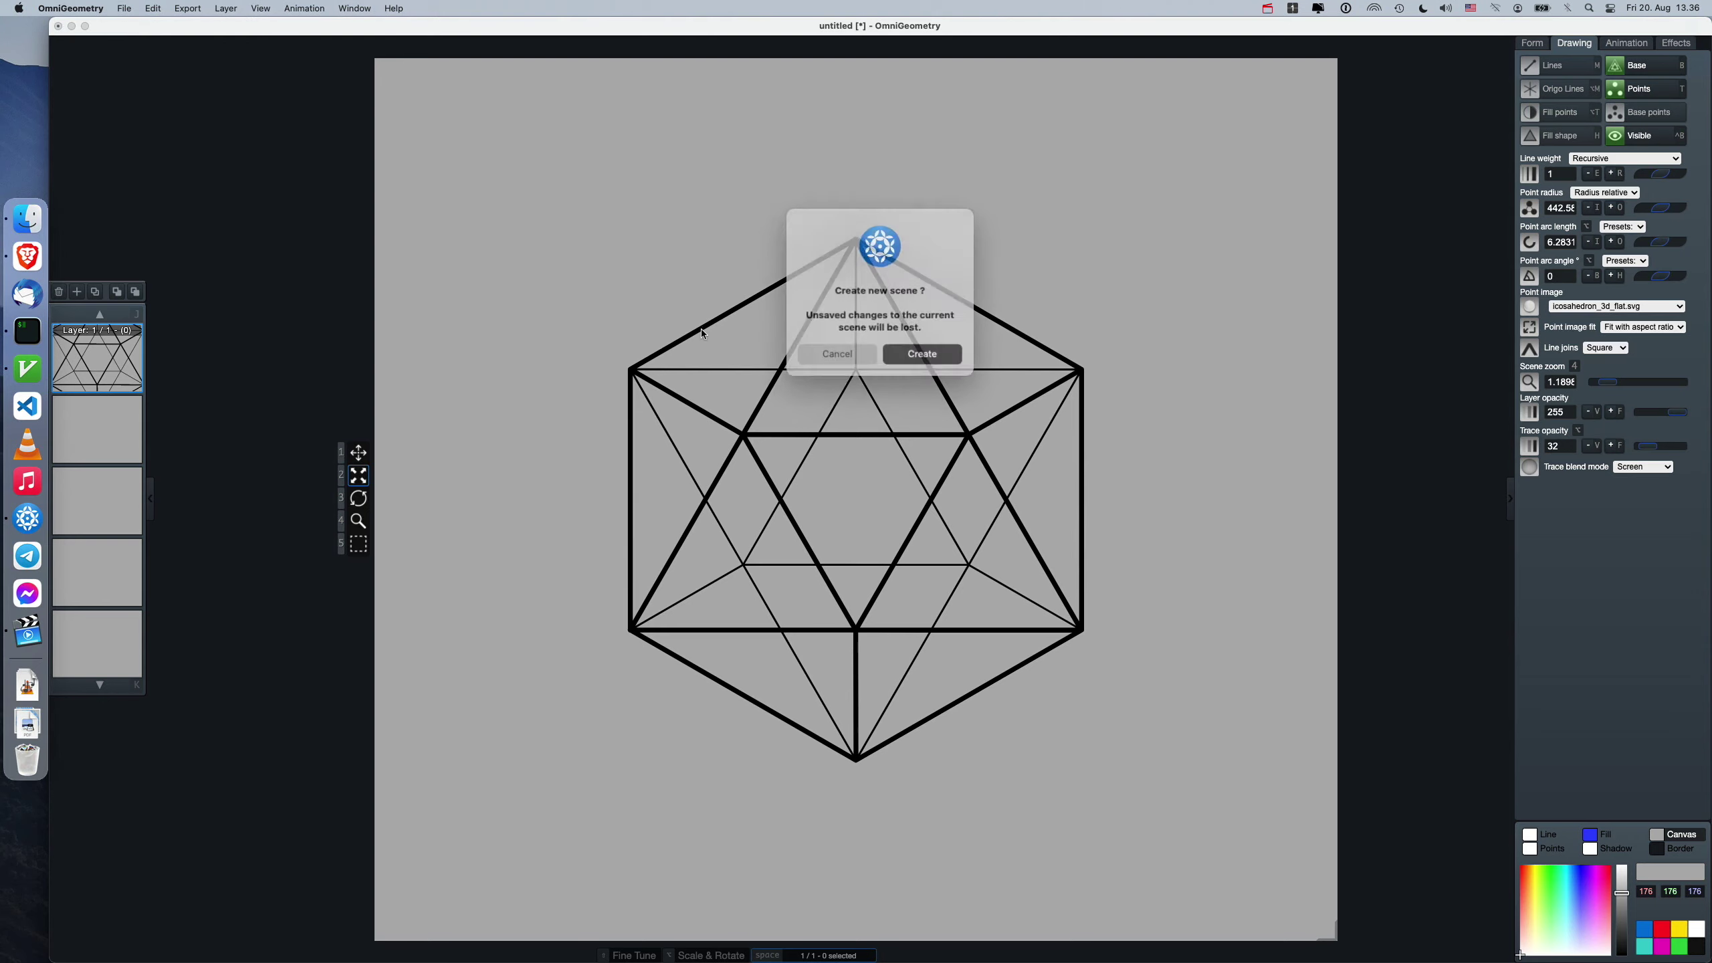
left_click(954, 357)
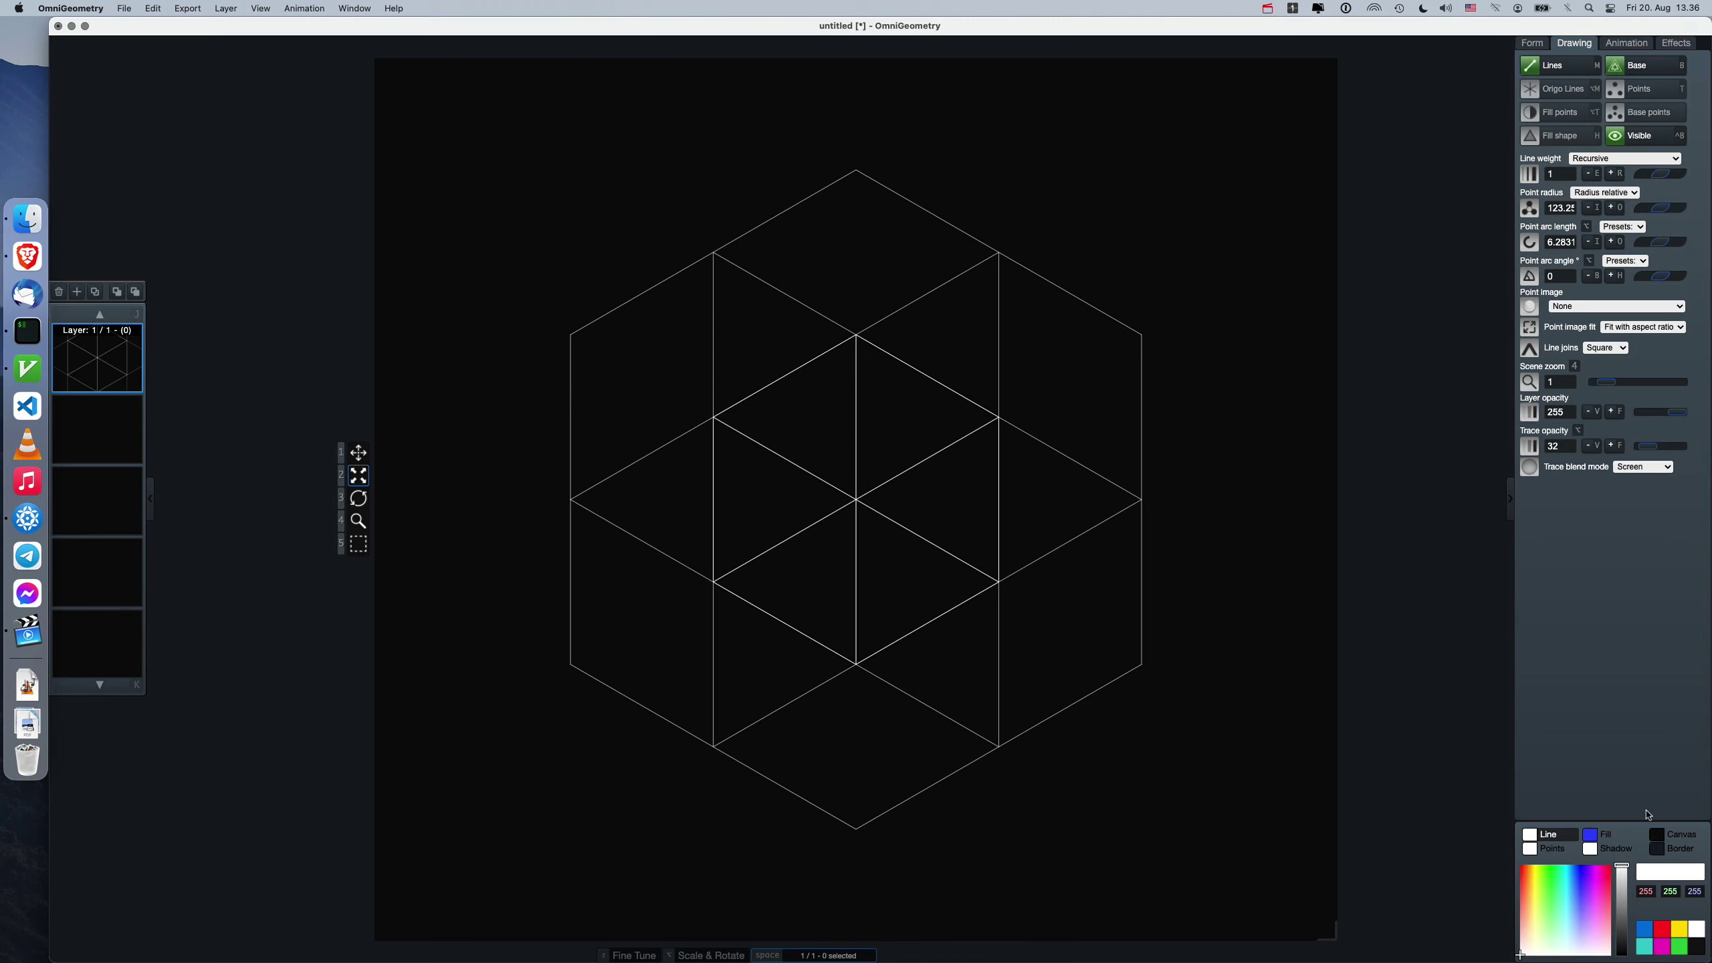
Open the recent scene IcosaDesign4.omg and shrink its canvas to 718 × 750 px around the design.
left_click(123, 8)
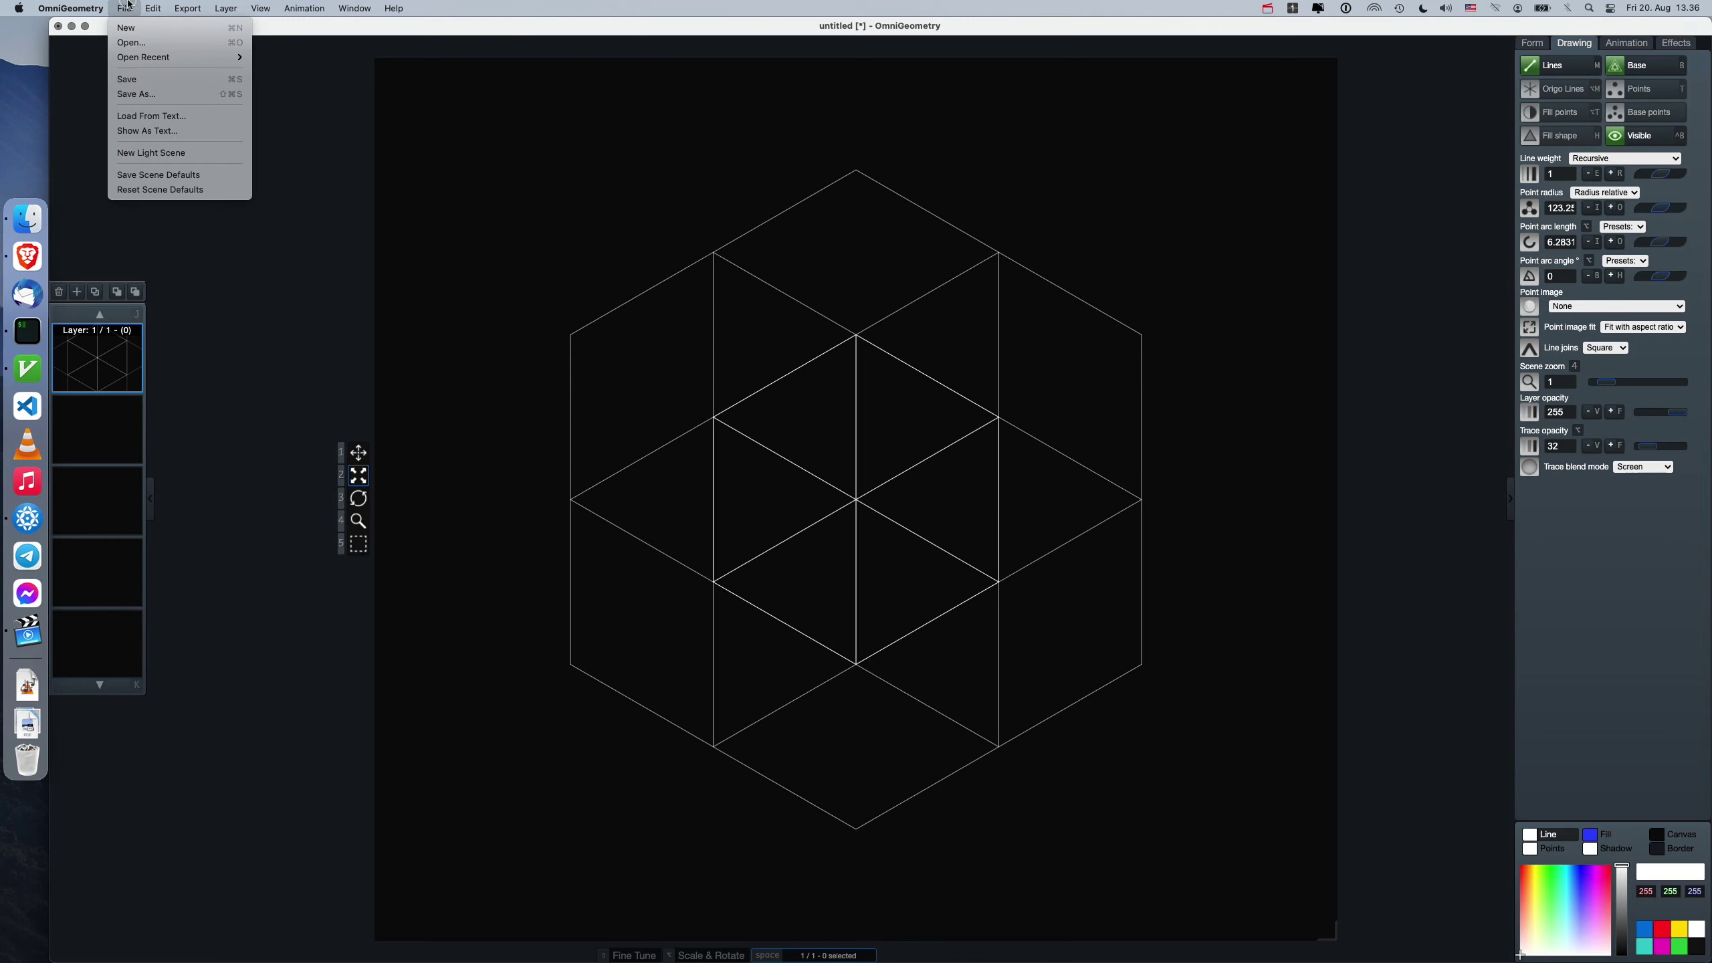
mouse_move(195, 57)
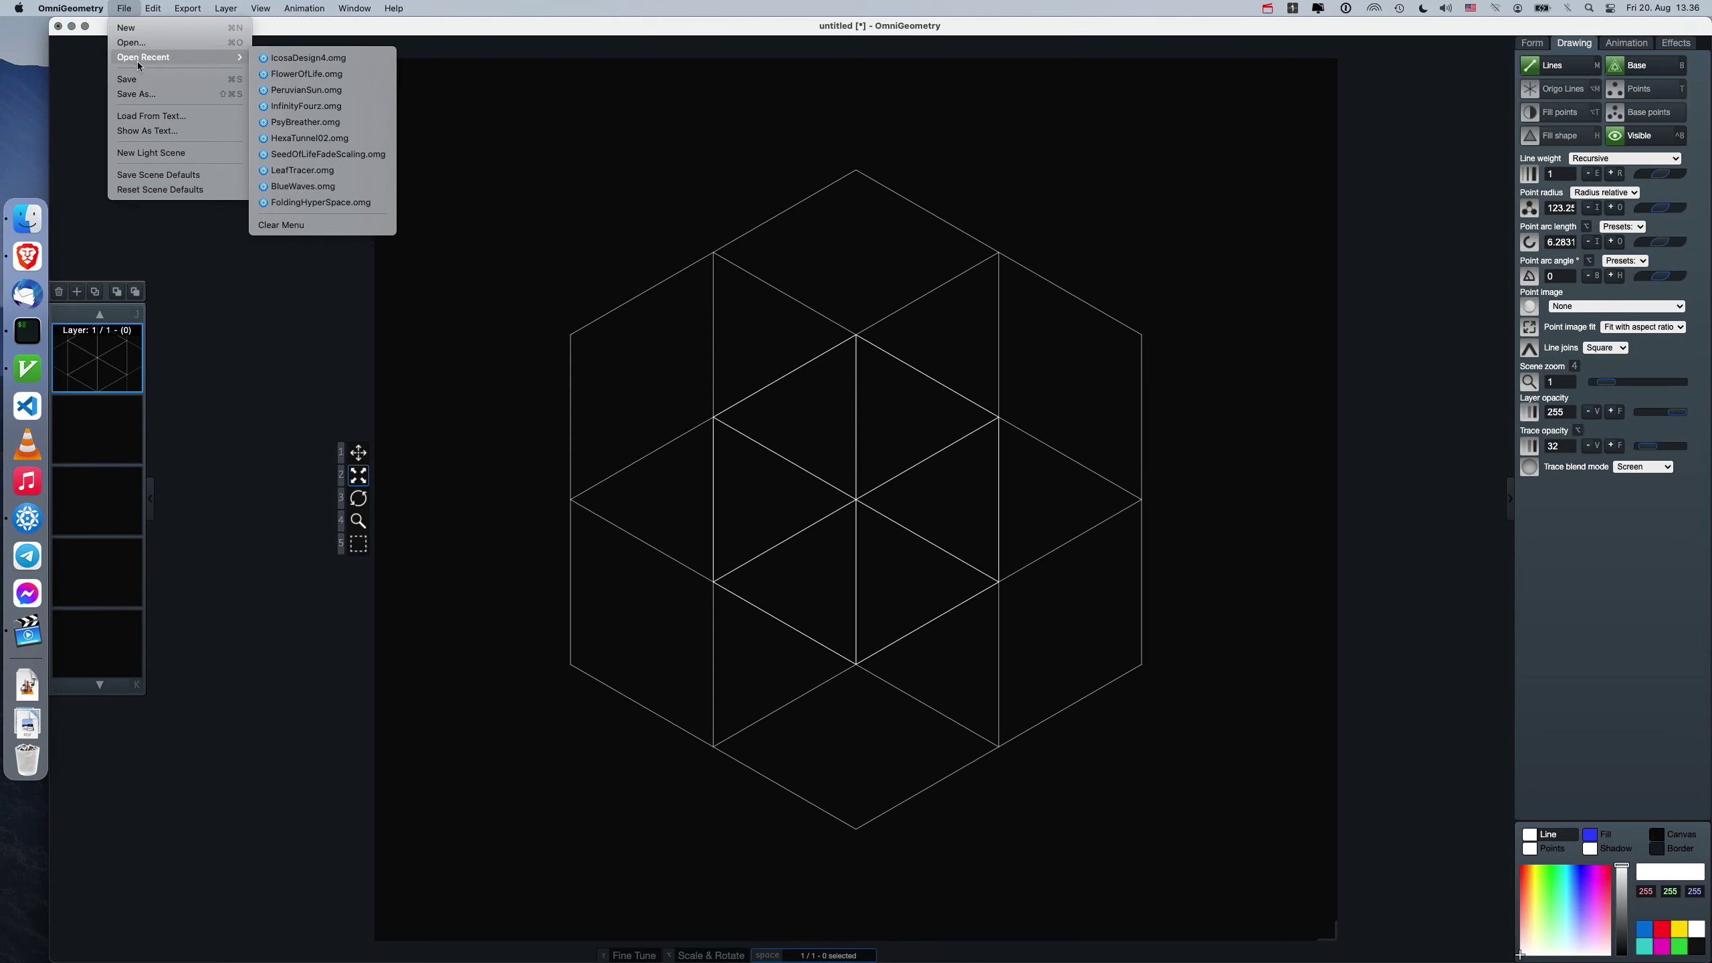
left_click(356, 58)
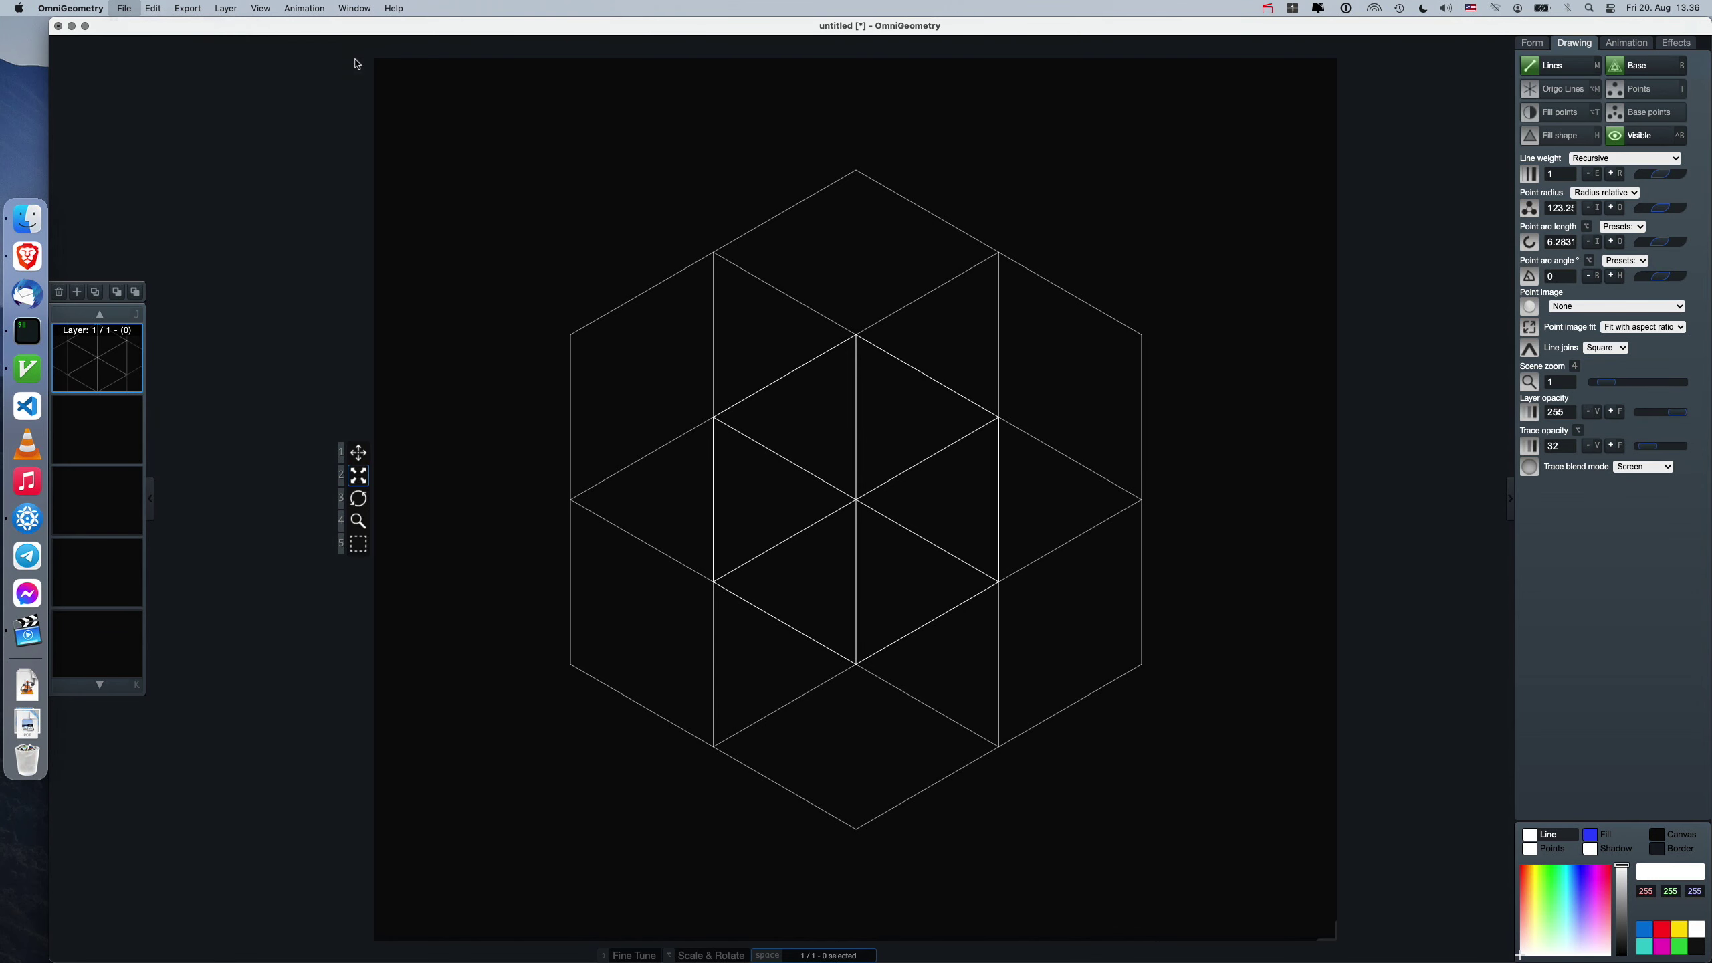
left_click(929, 549)
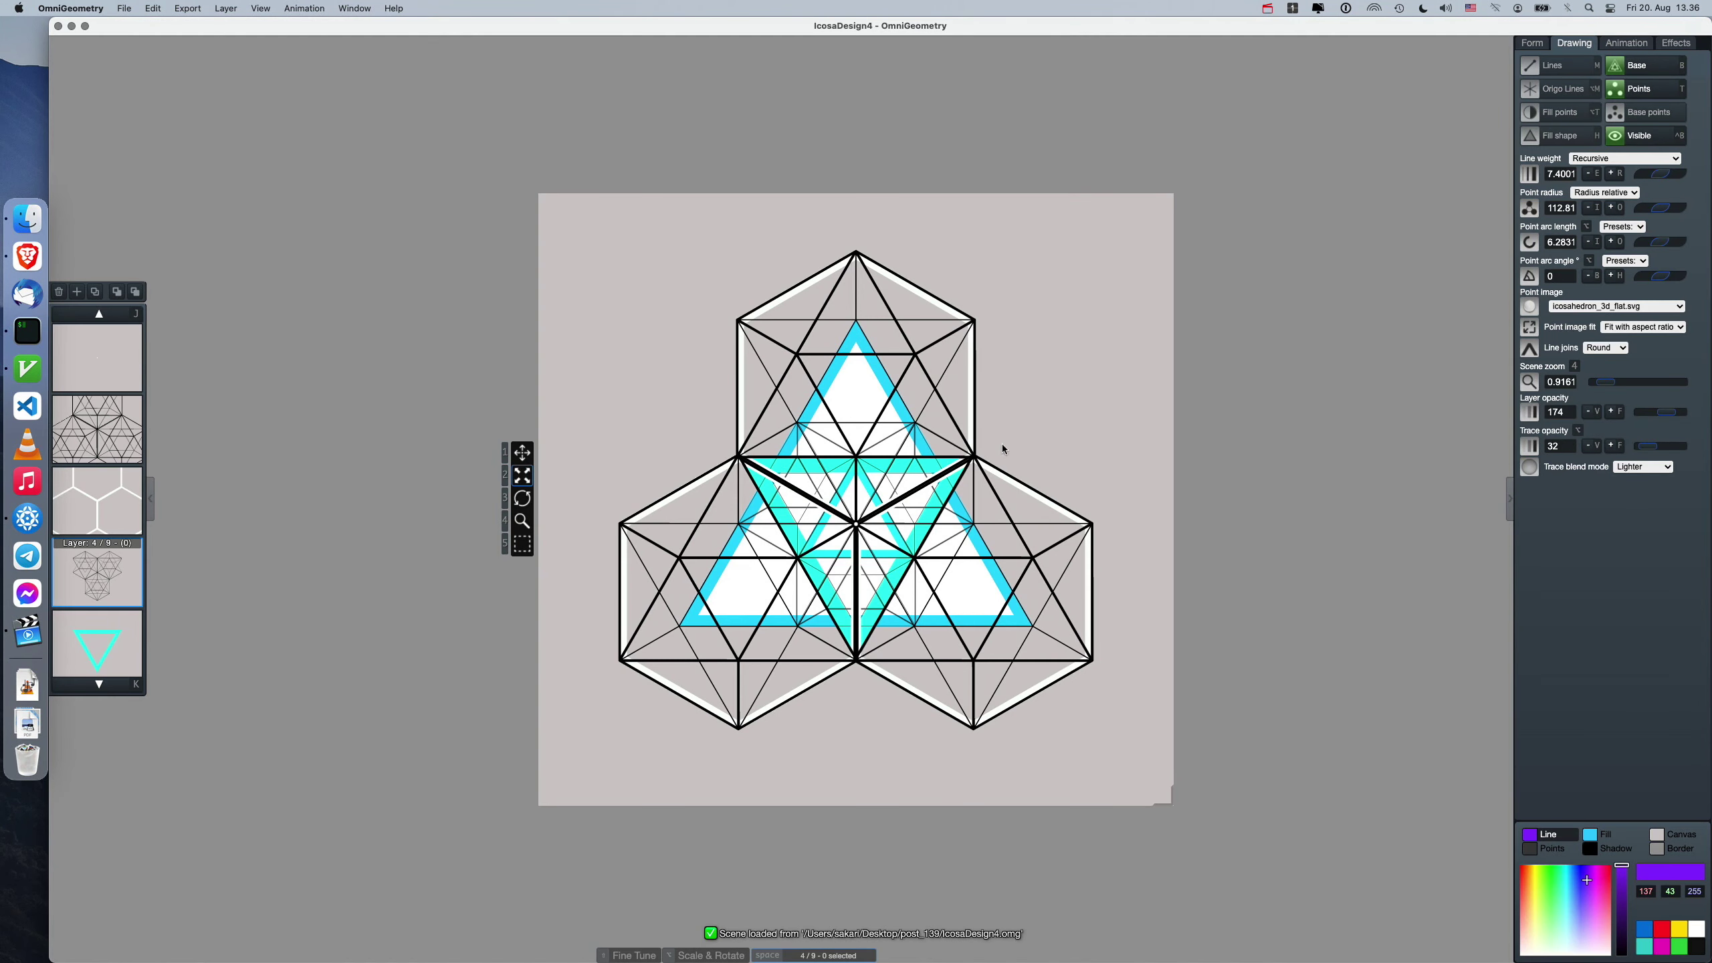
left_click_drag(1166, 798, 1090, 745)
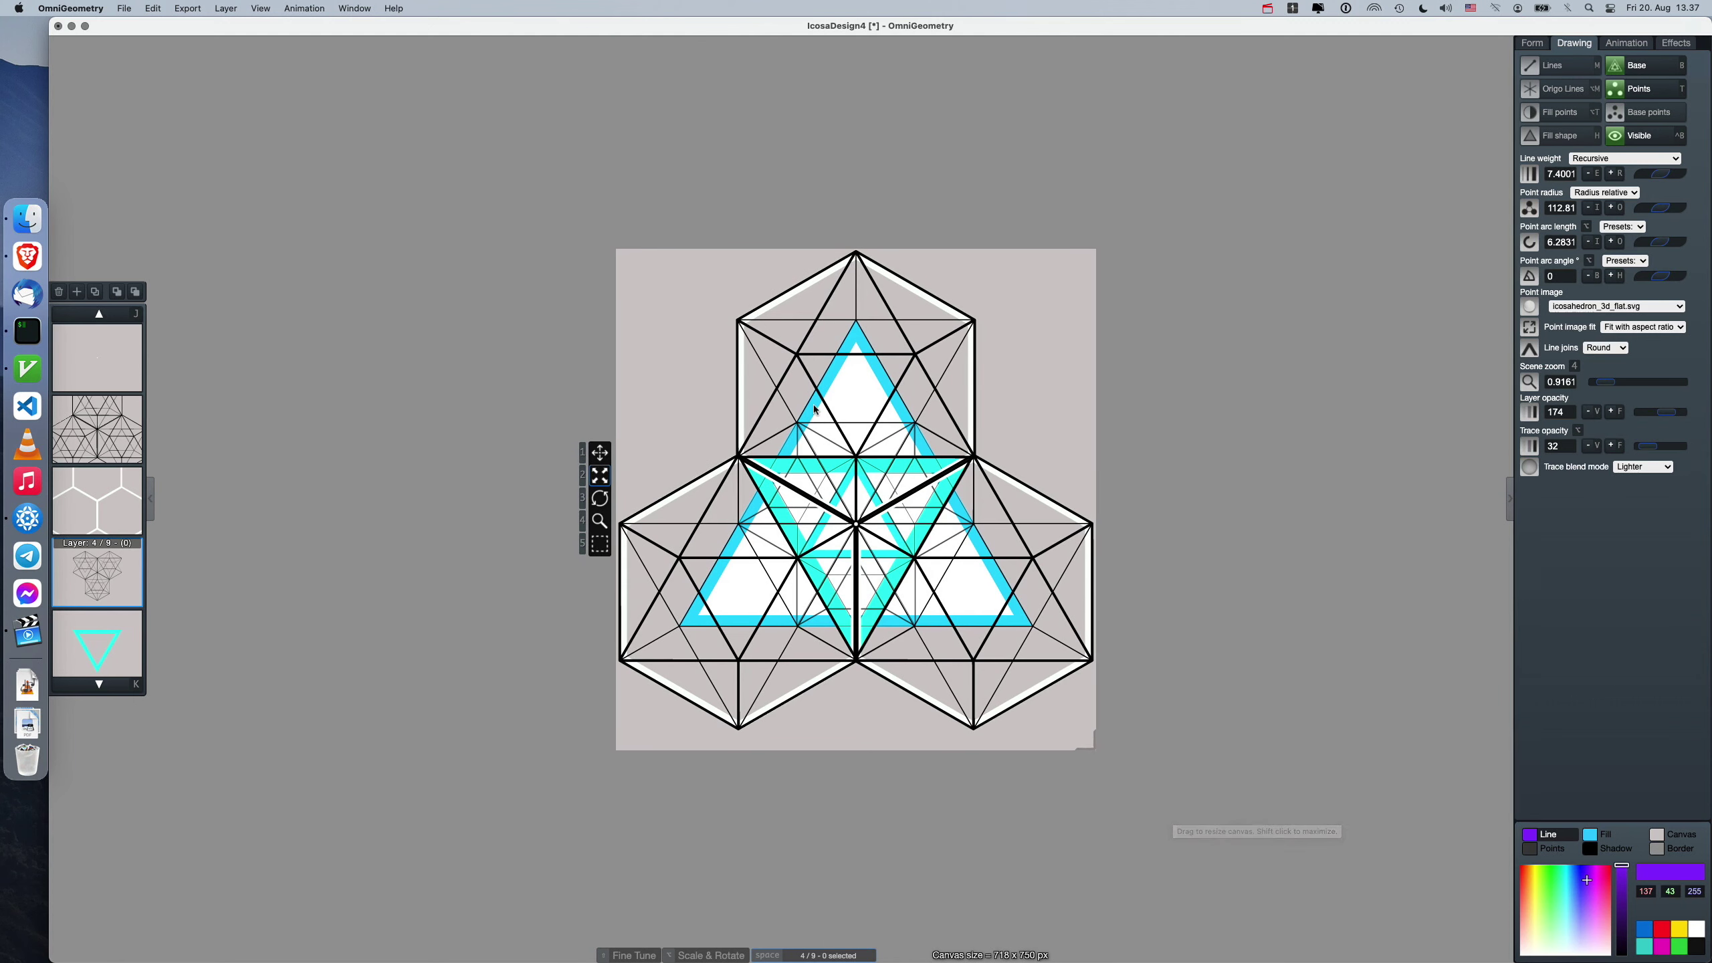
Review the size, transparency option and preview for SVG export, and close the settings without exporting.
left_click(187, 8)
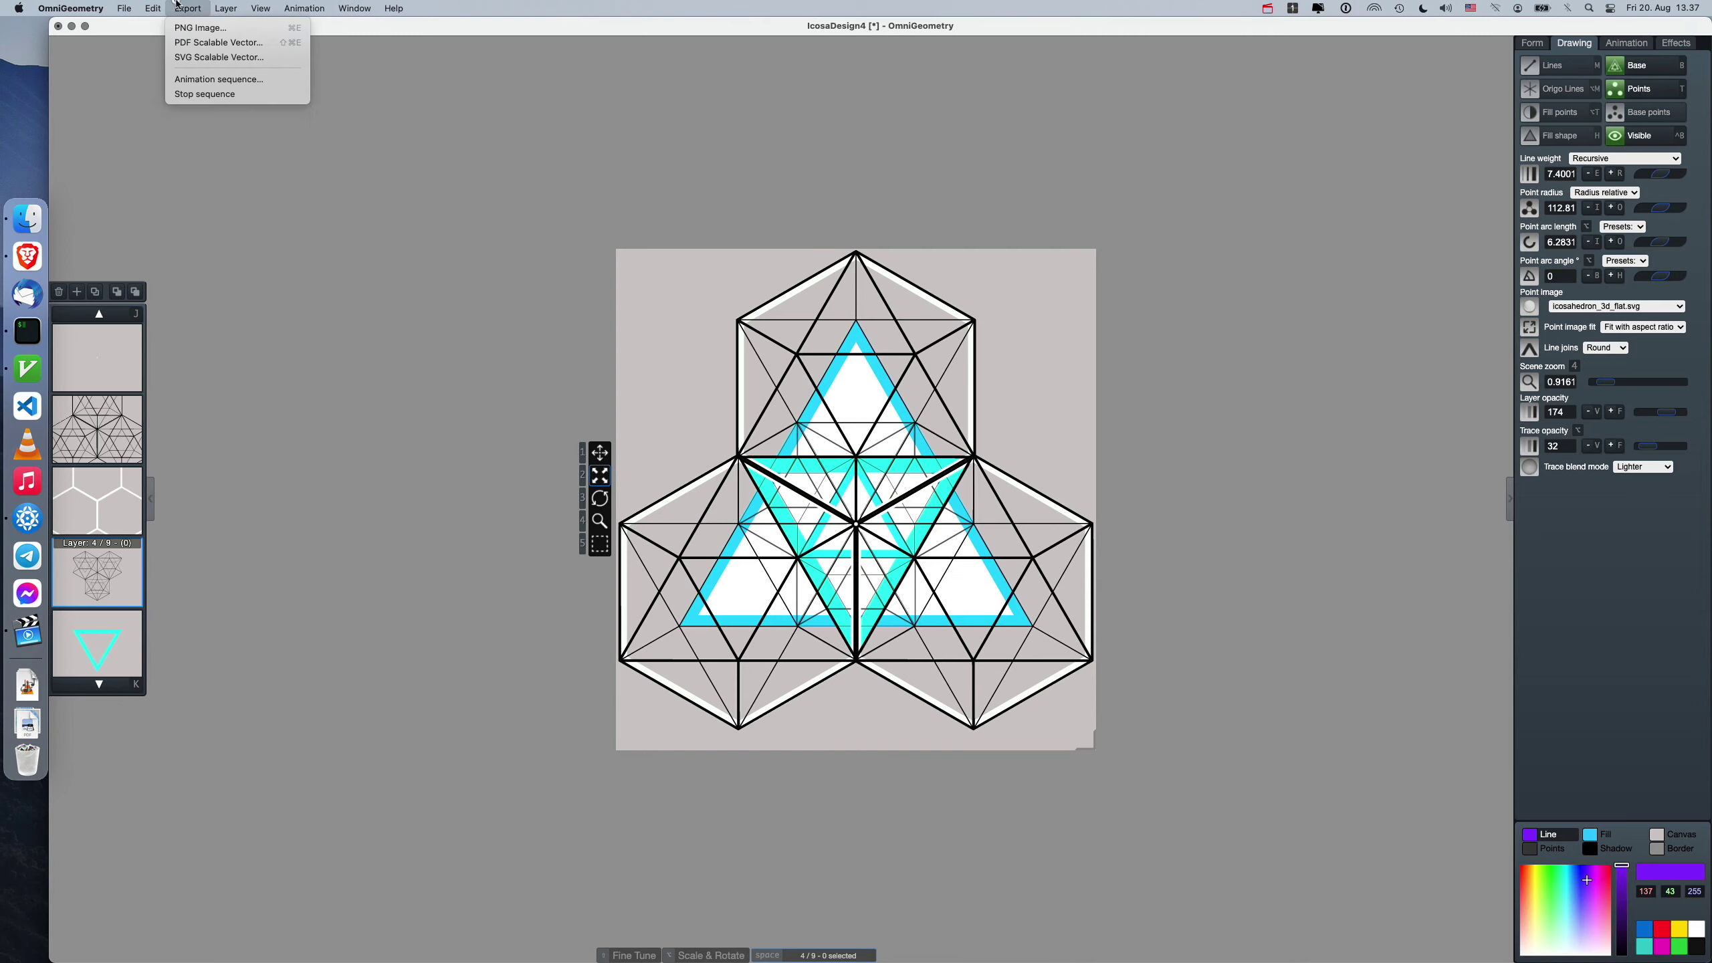
left_click(259, 58)
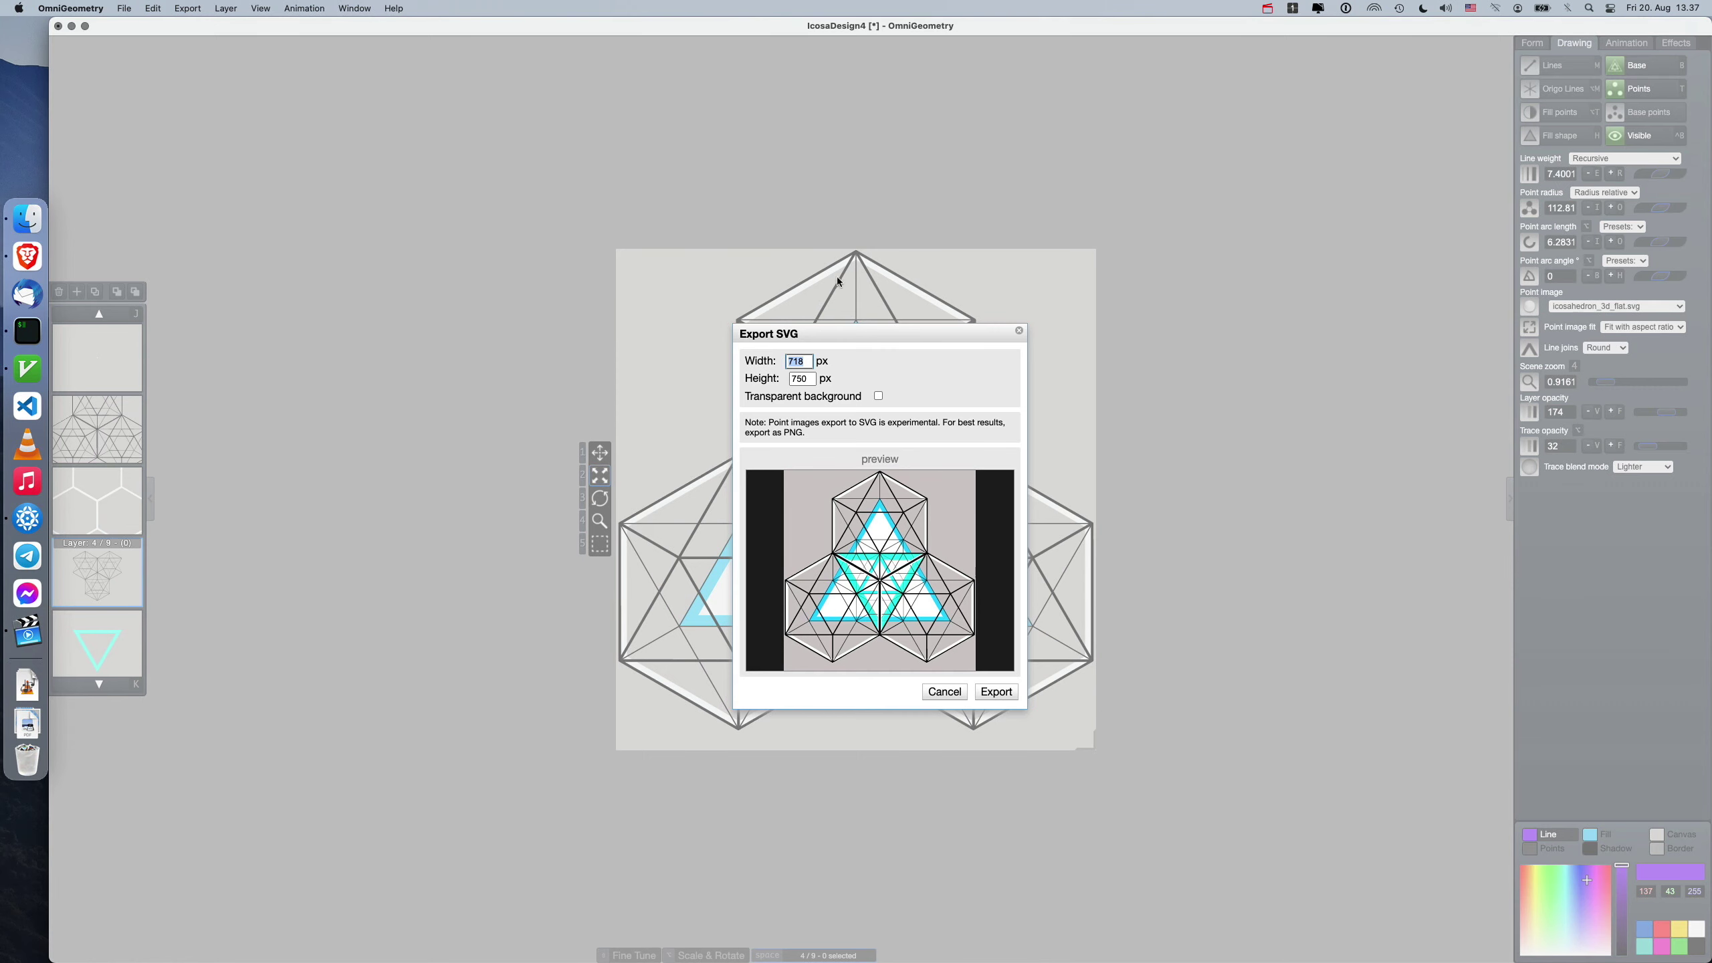
left_click(944, 693)
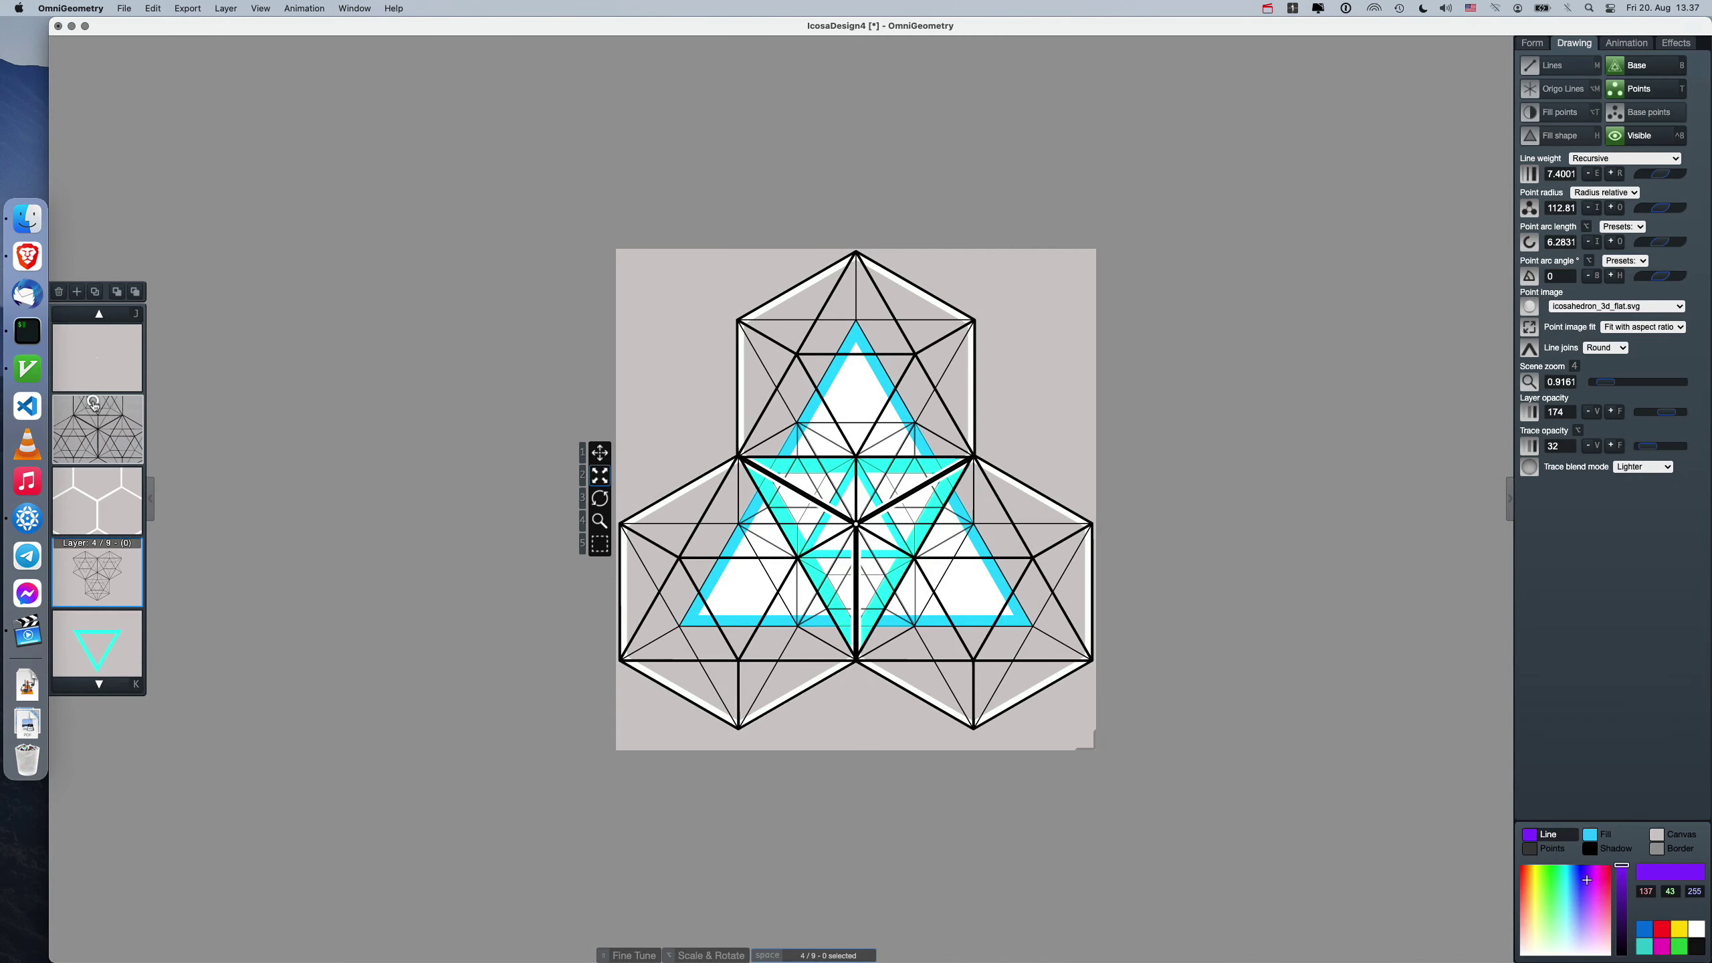
Select layer 2 and turn off its point drawing.
left_click(94, 405)
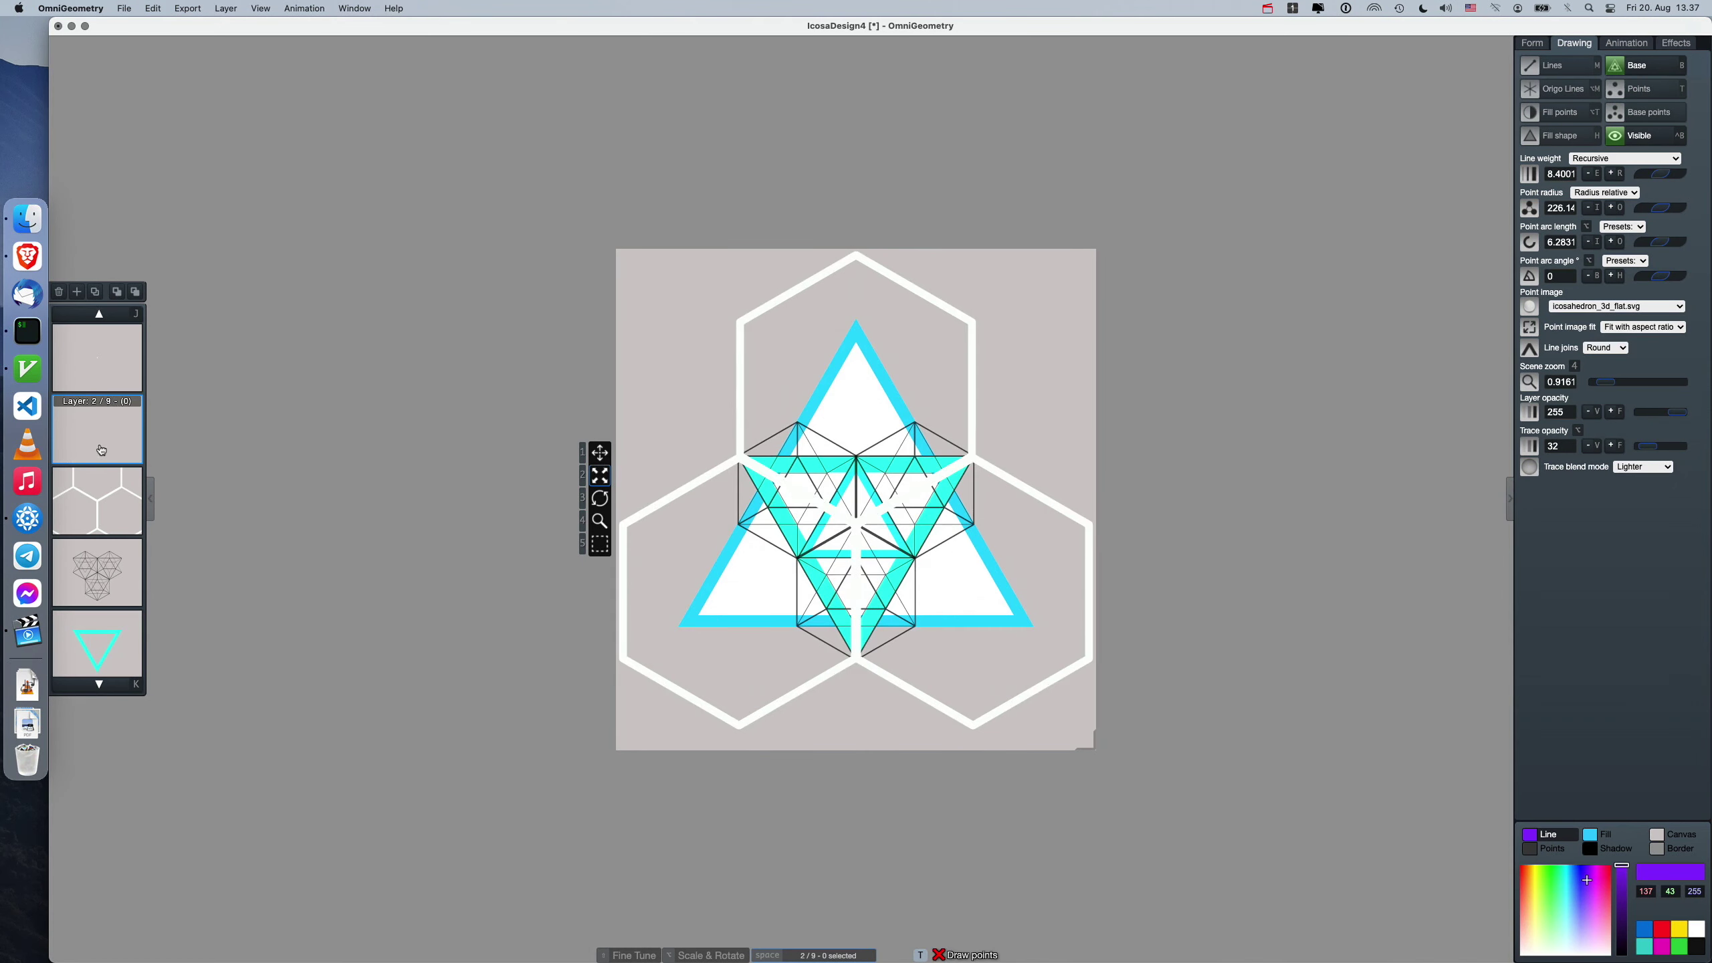
Turn layer 2's point drawing back on and check its point image choice, keeping icosahedron_3d_flat.svg.
key("t")
key("t")
key("t")
key("t")
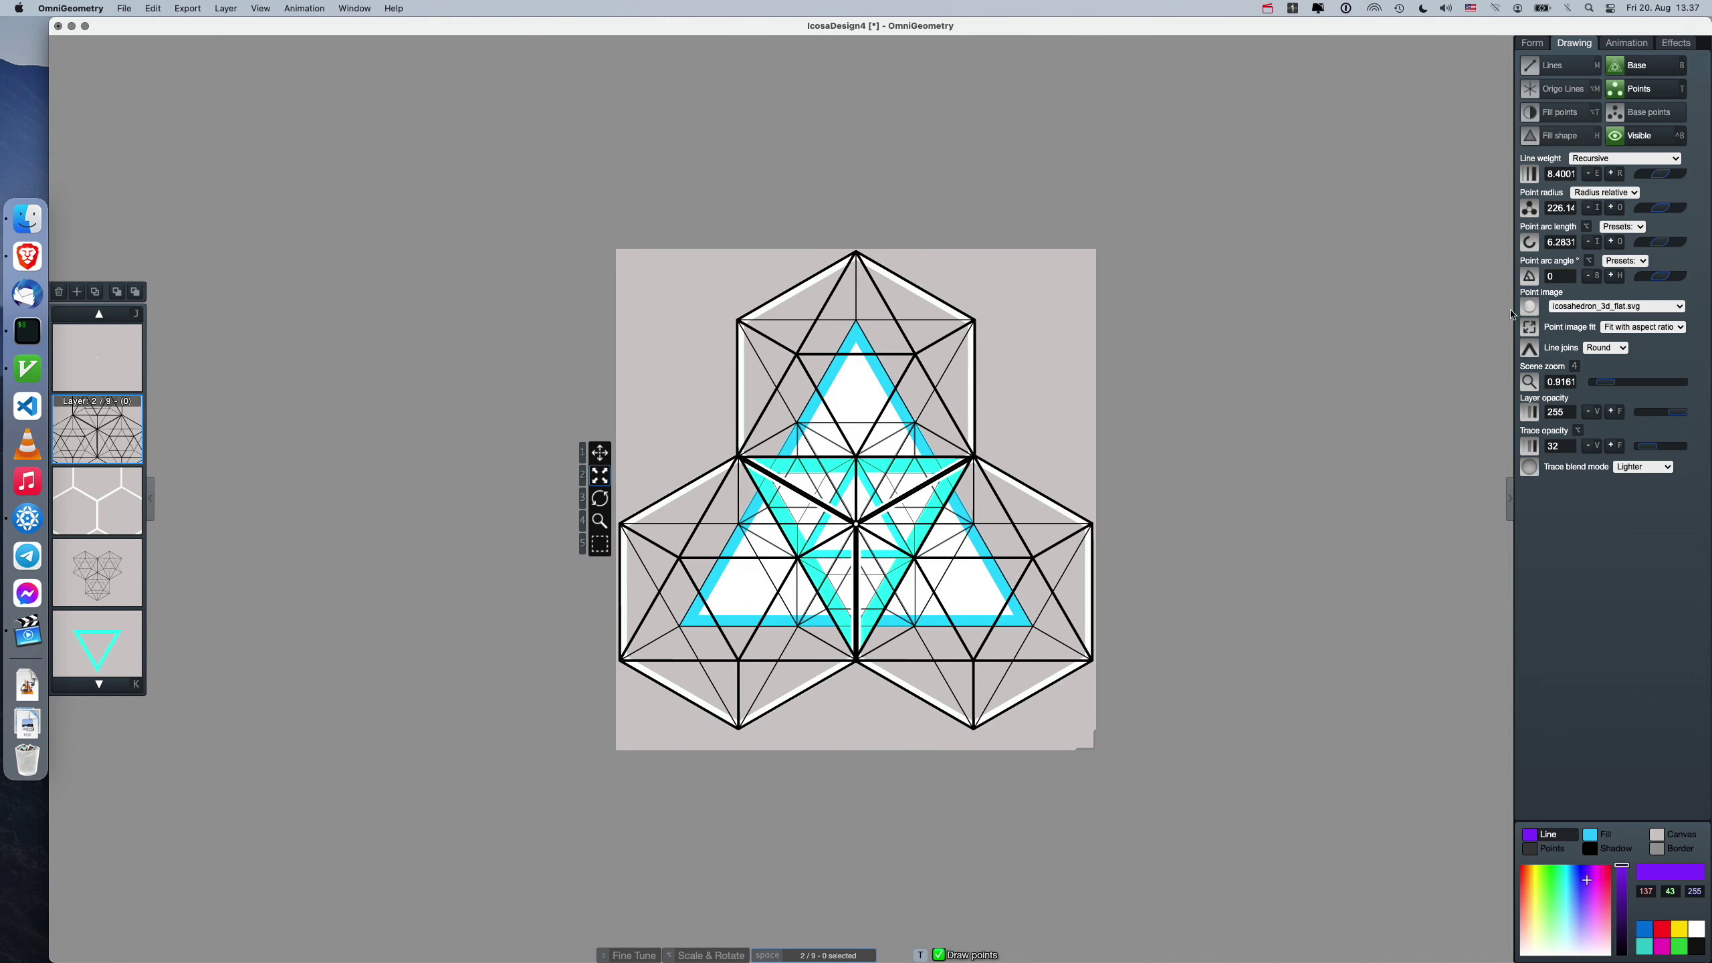
left_click(1618, 309)
left_click(1645, 308)
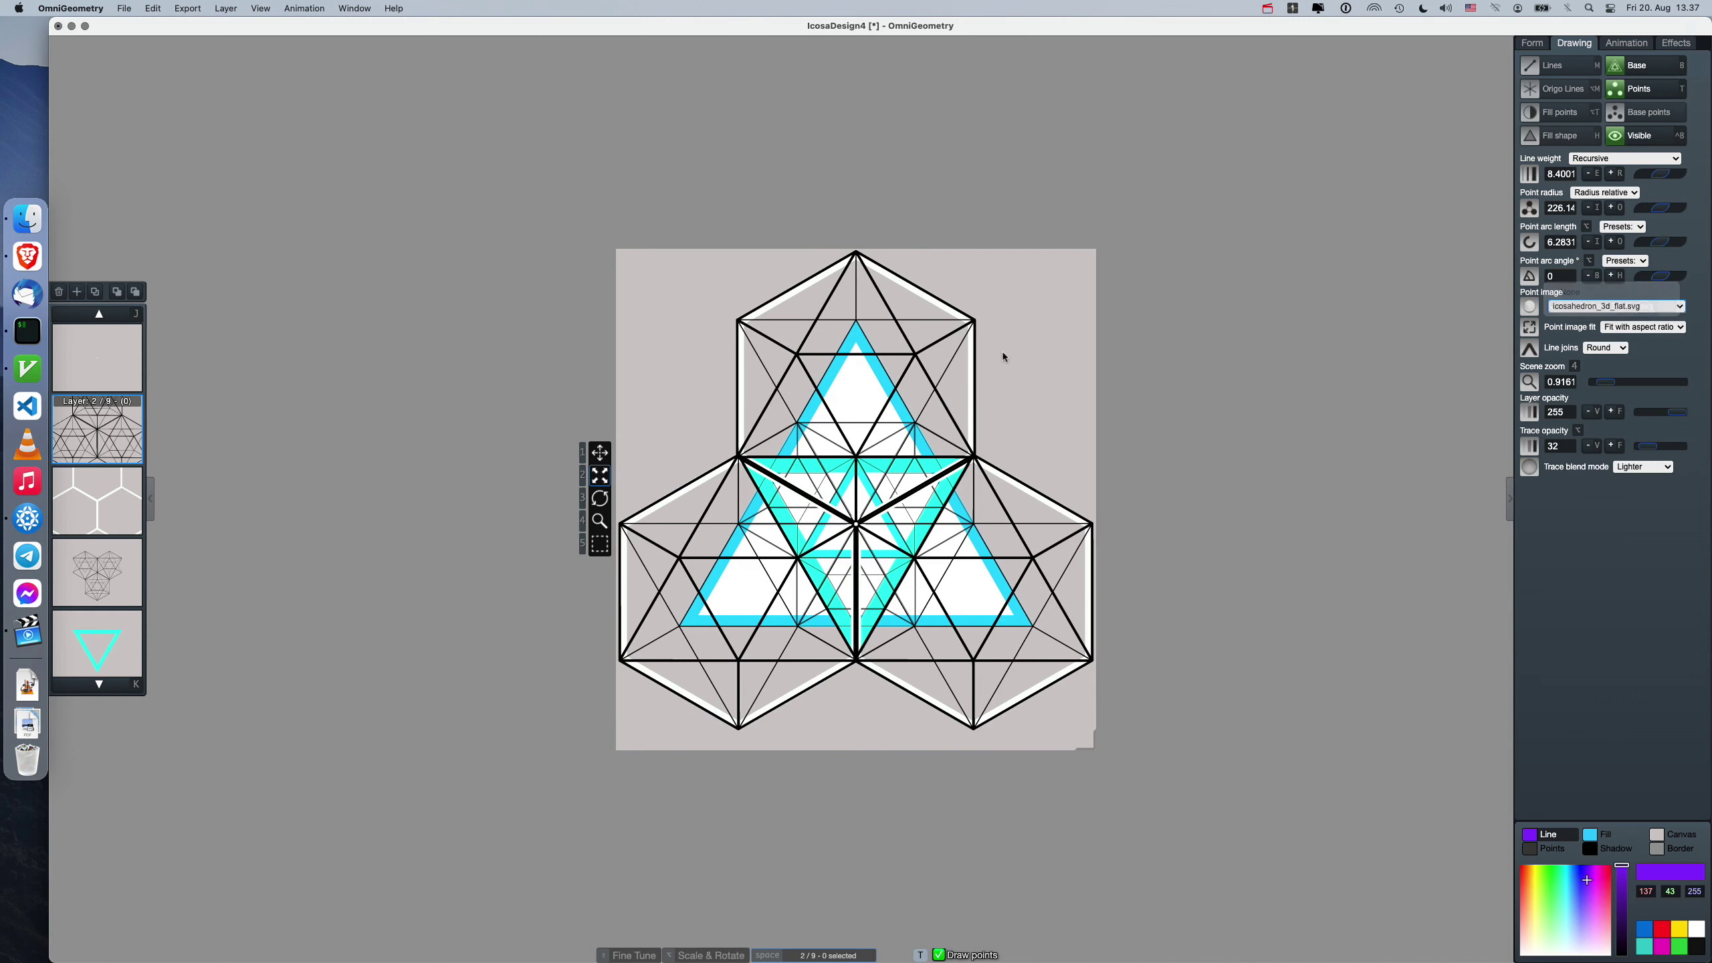
Review the PDF and PNG export settings and previews, closing both without exporting.
left_click(187, 8)
left_click(183, 45)
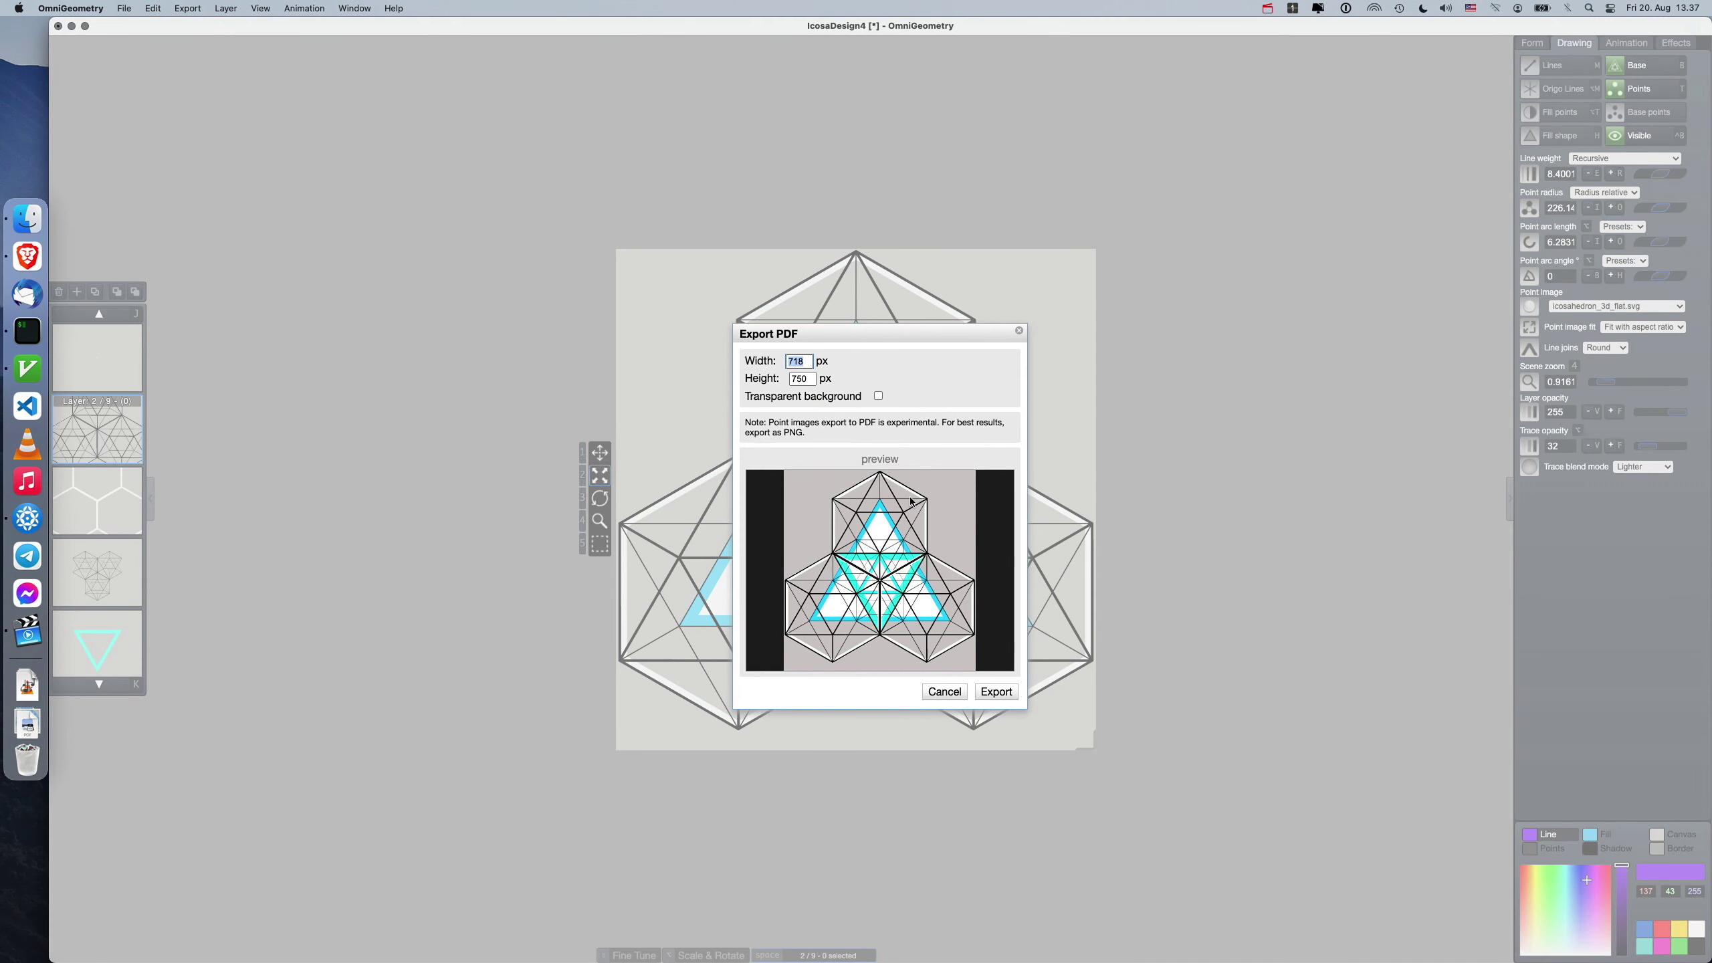
left_click(952, 691)
left_click(181, 8)
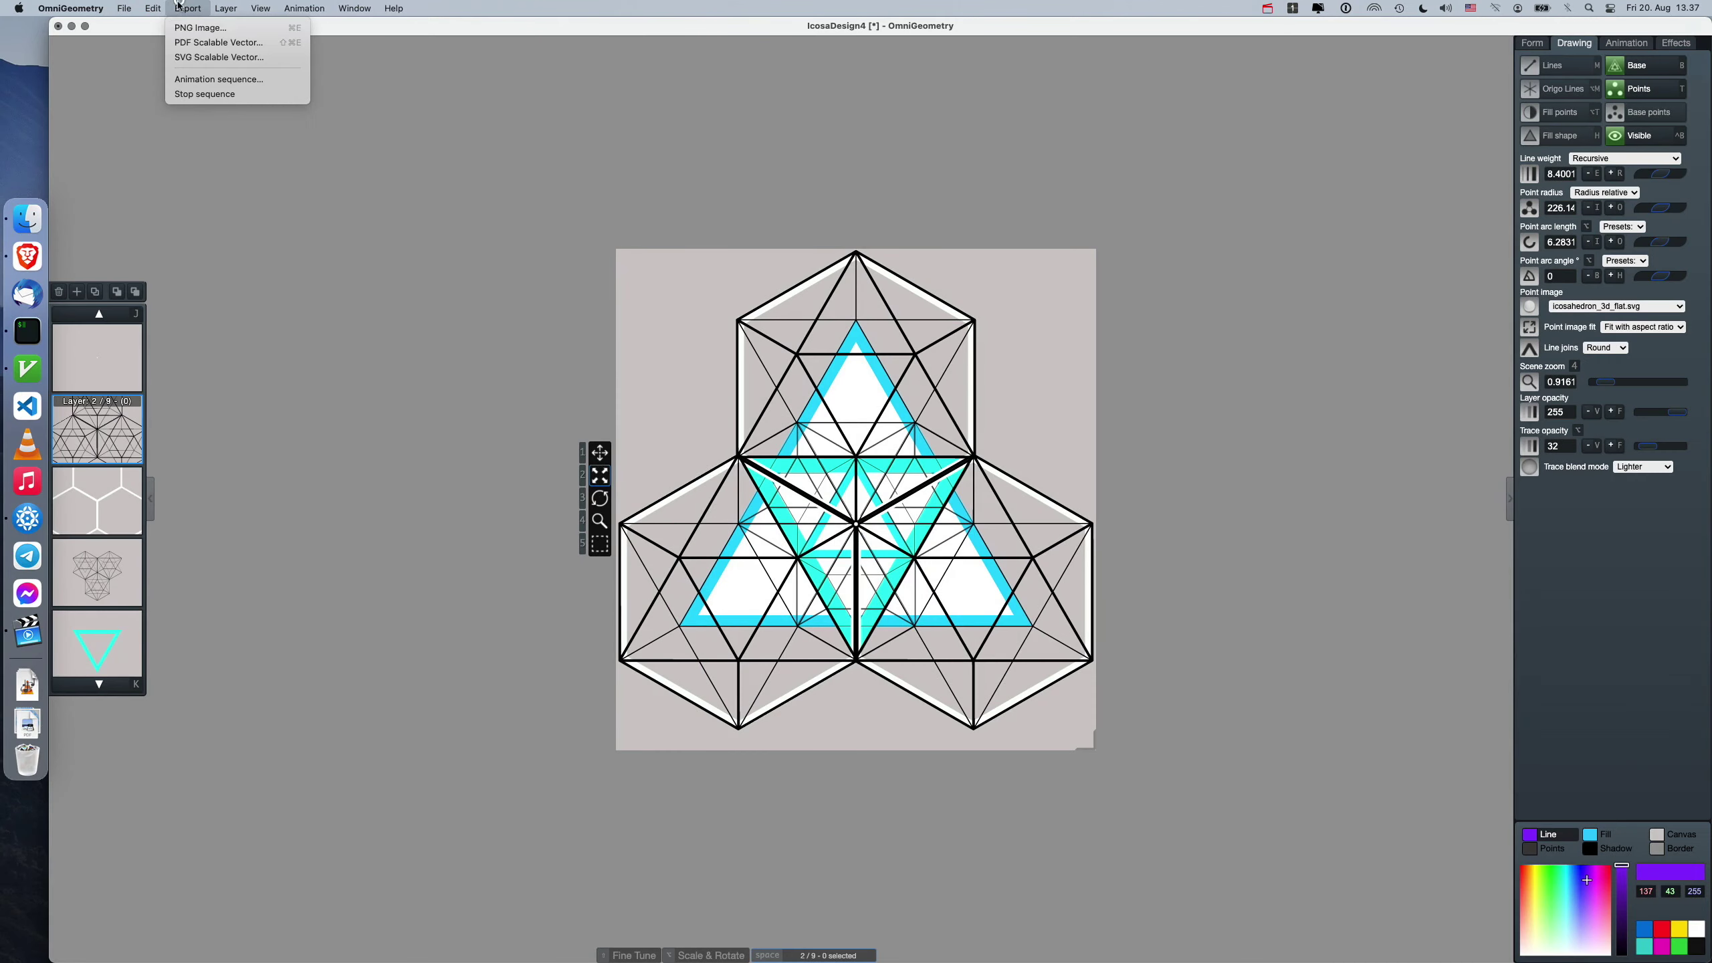
left_click(200, 27)
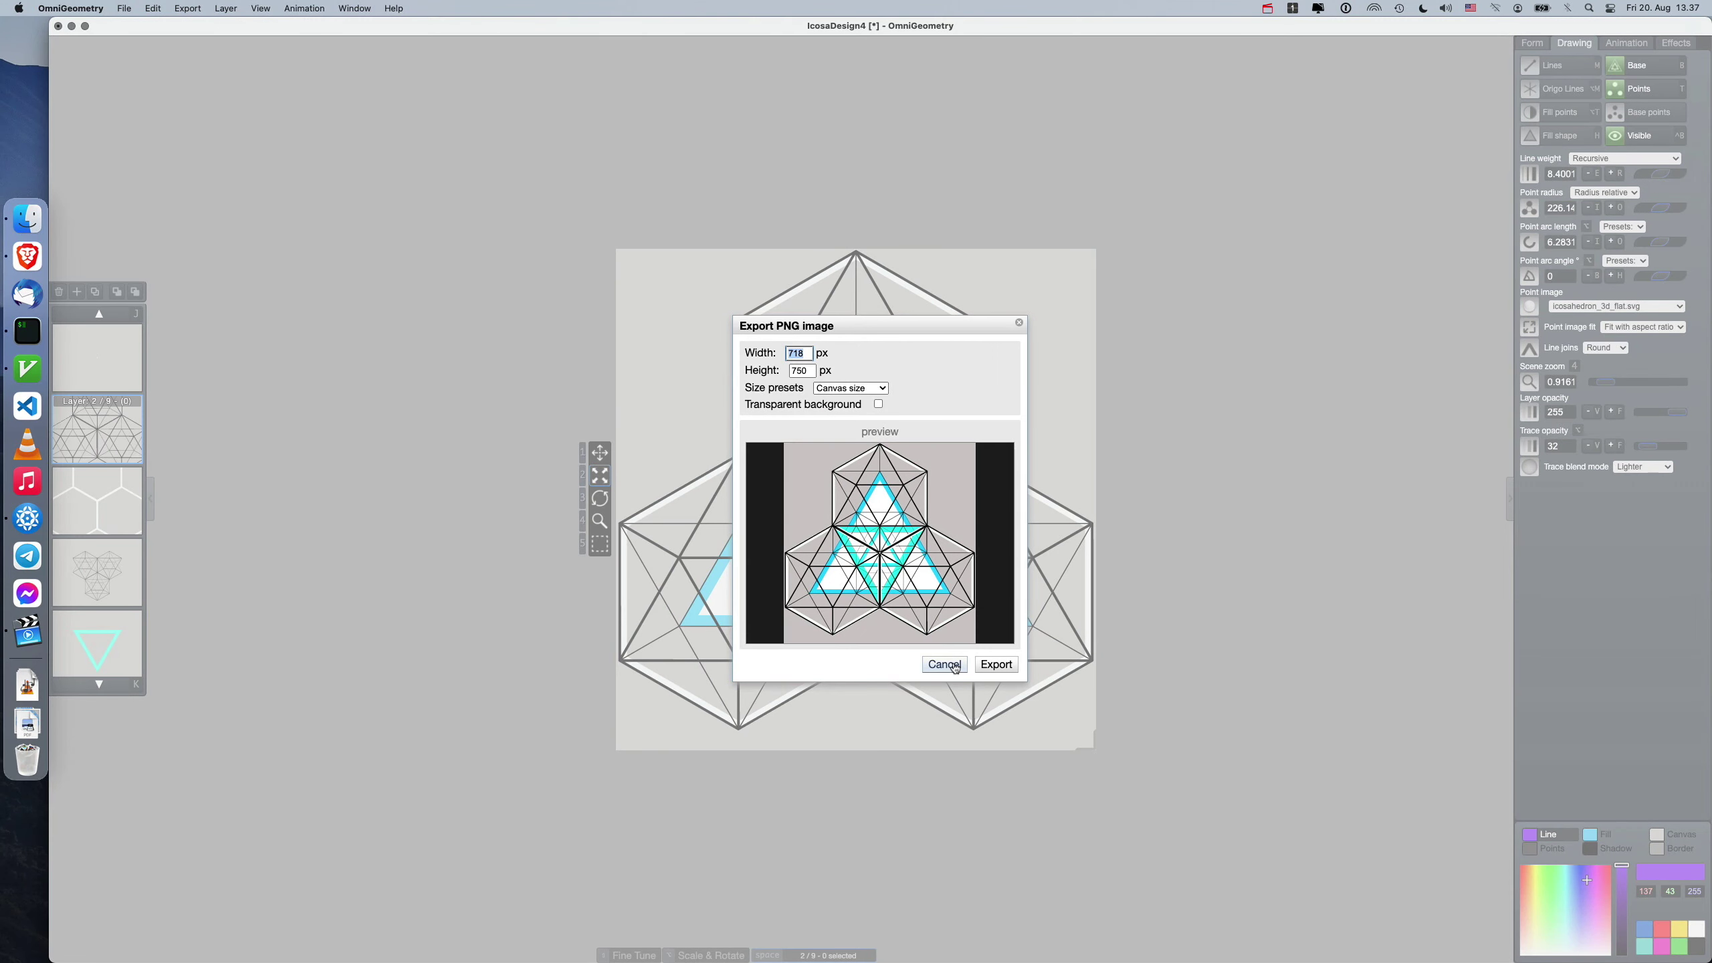
left_click(952, 665)
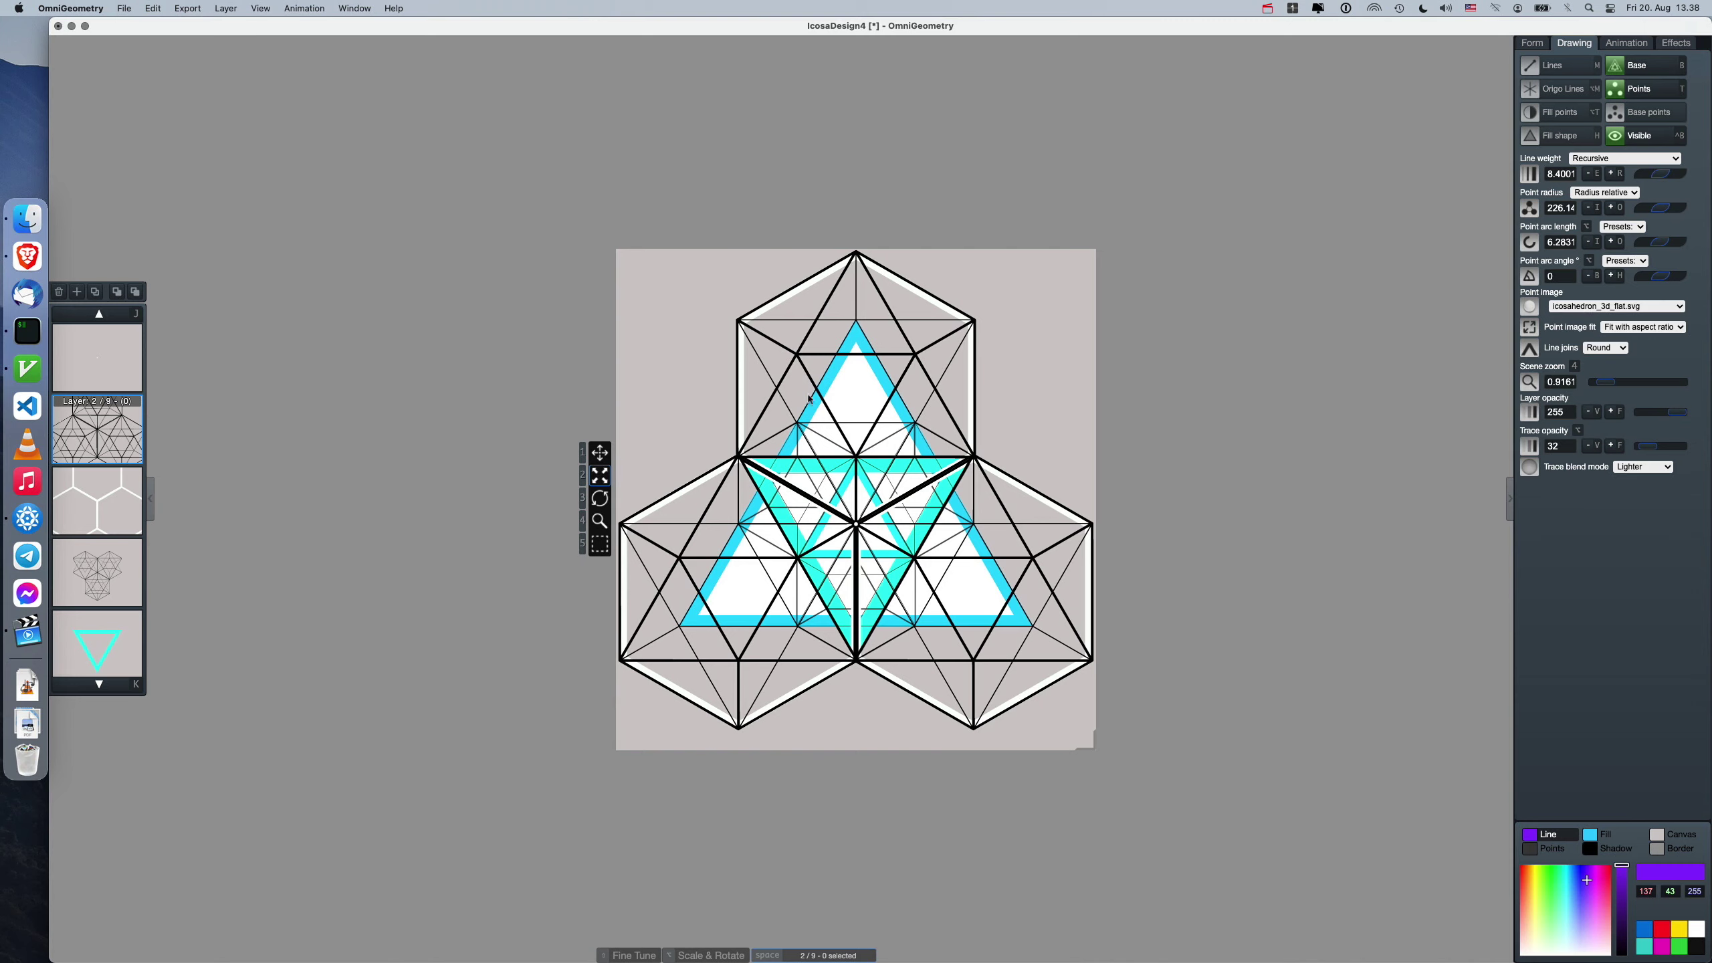
Export the design at 718 × 750 px with a transparent background as IcosaDesign4.svg into the post_139 folder.
left_click(188, 9)
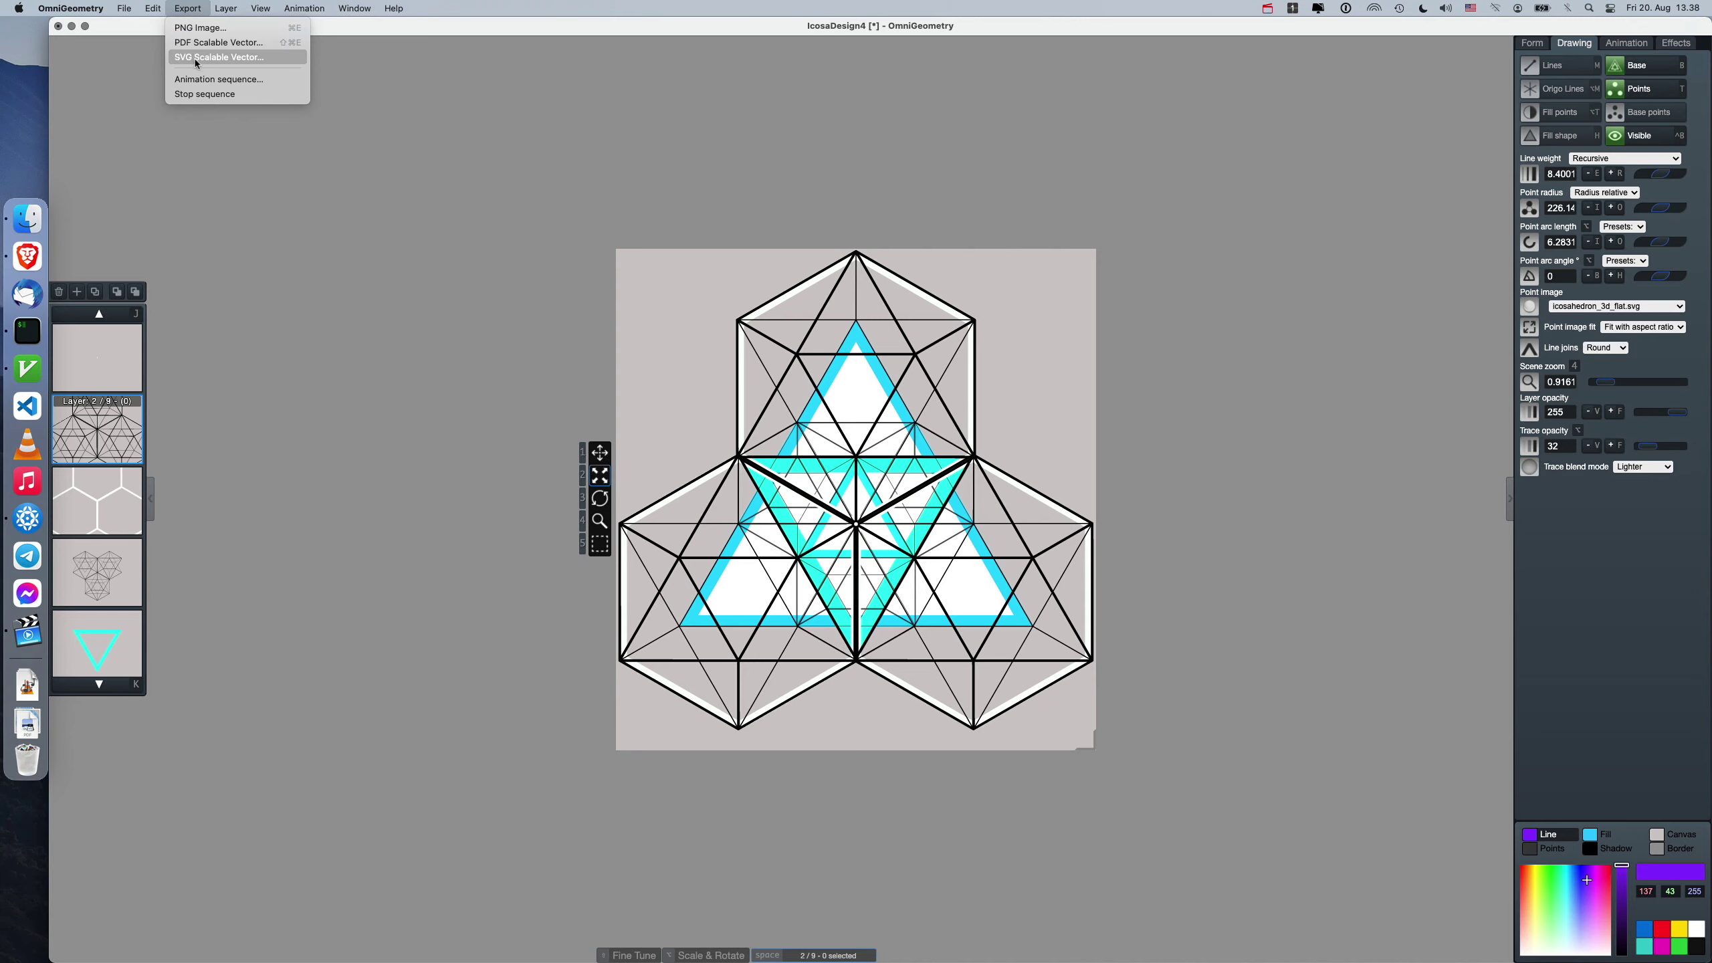
left_click(542, 158)
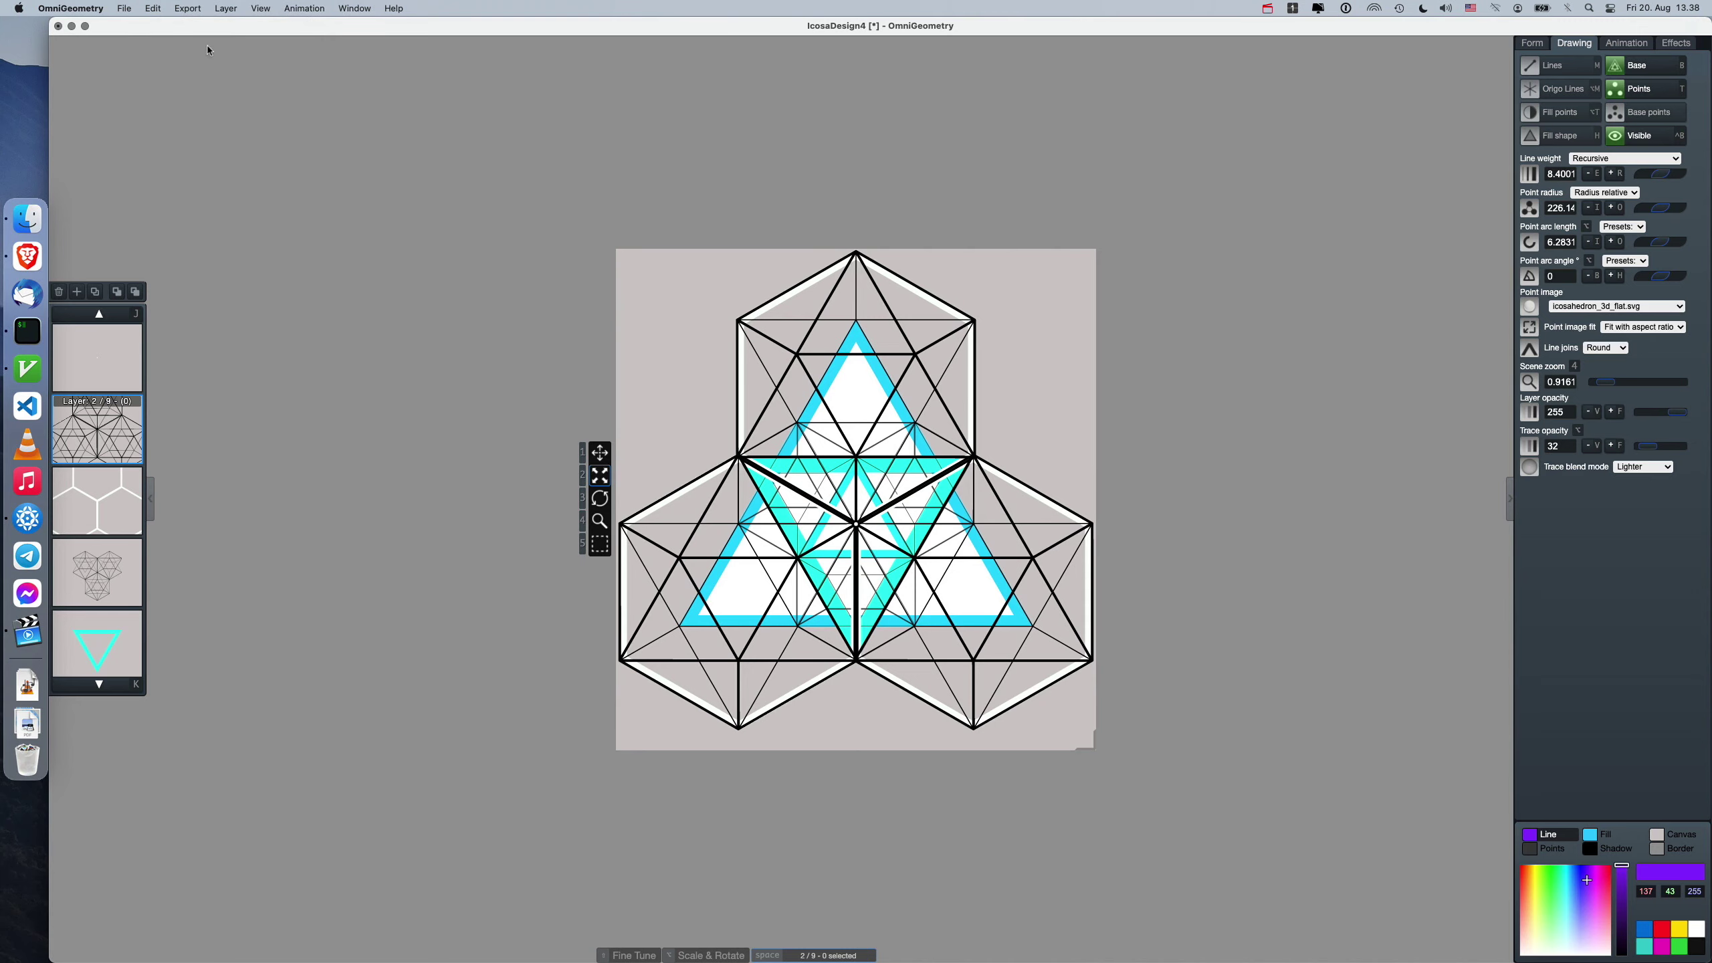
left_click(183, 5)
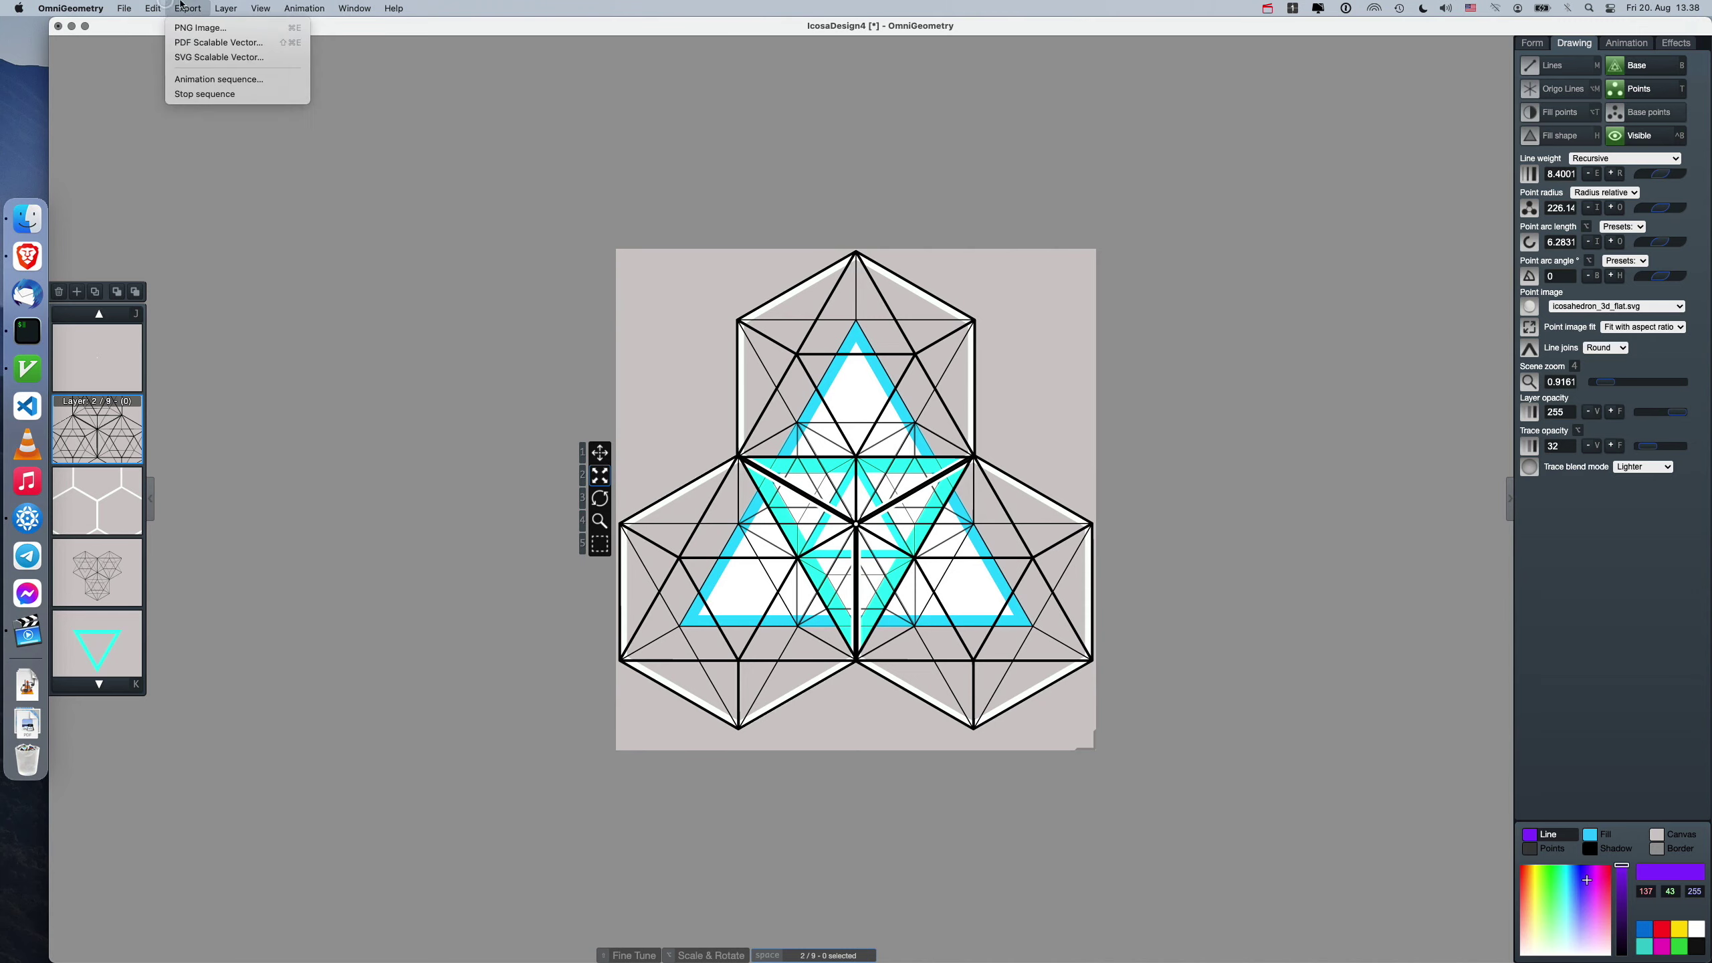
left_click(206, 58)
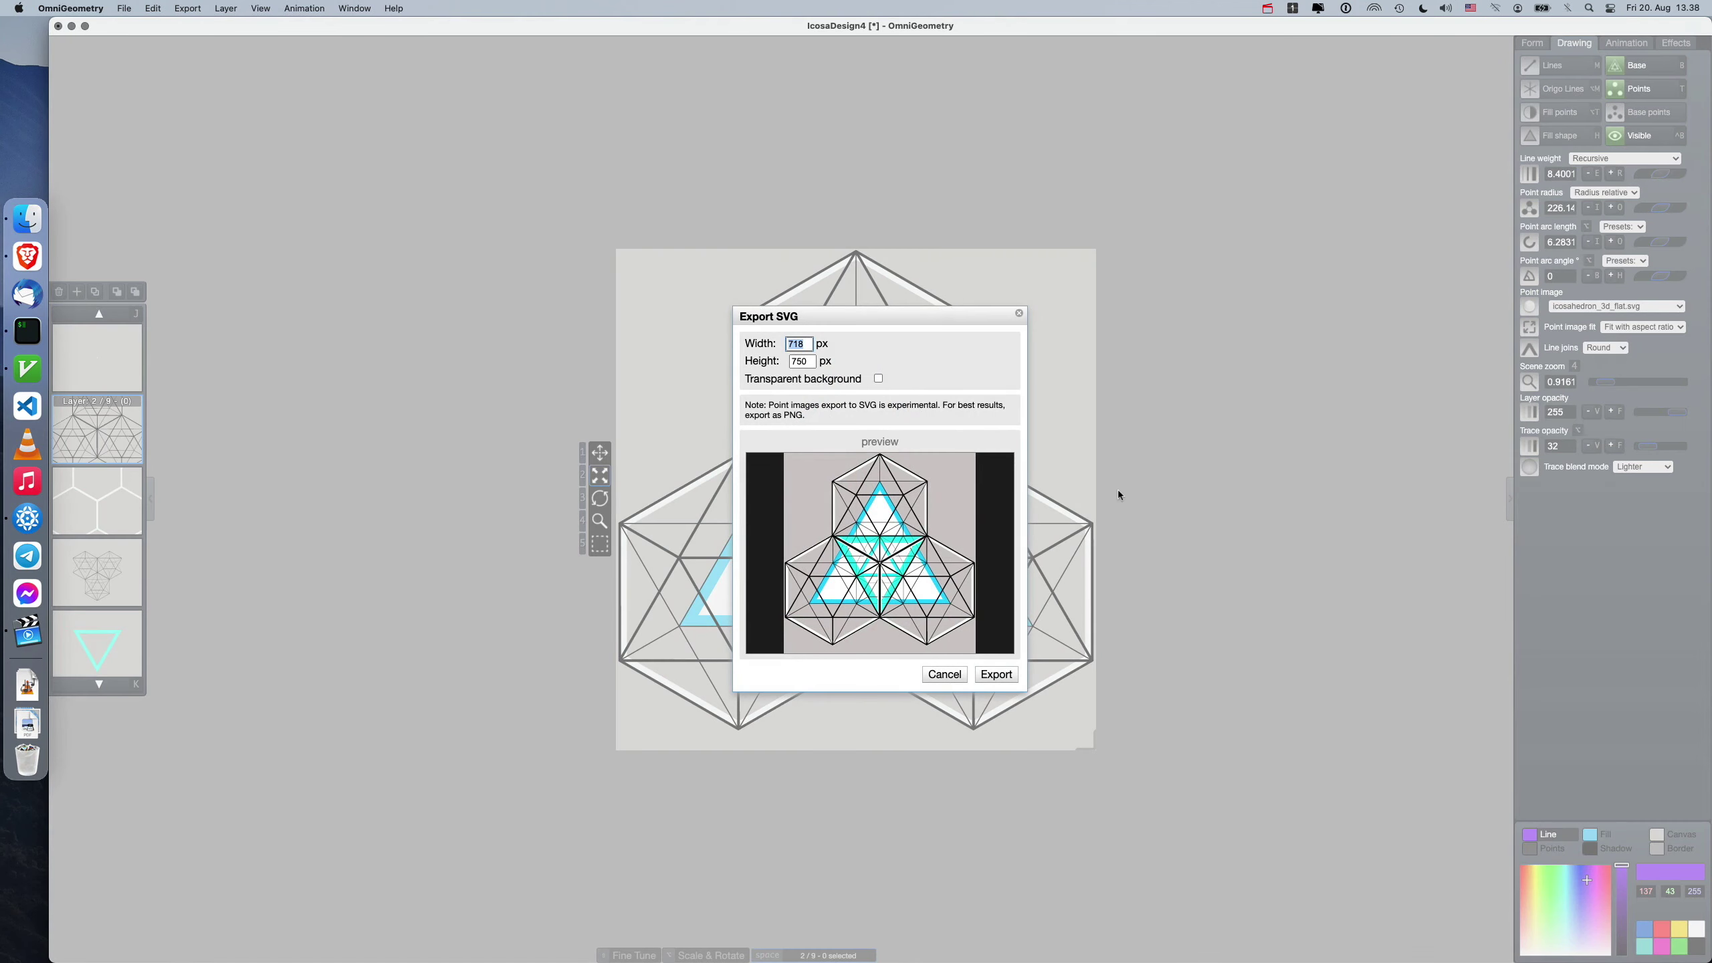
left_click(879, 379)
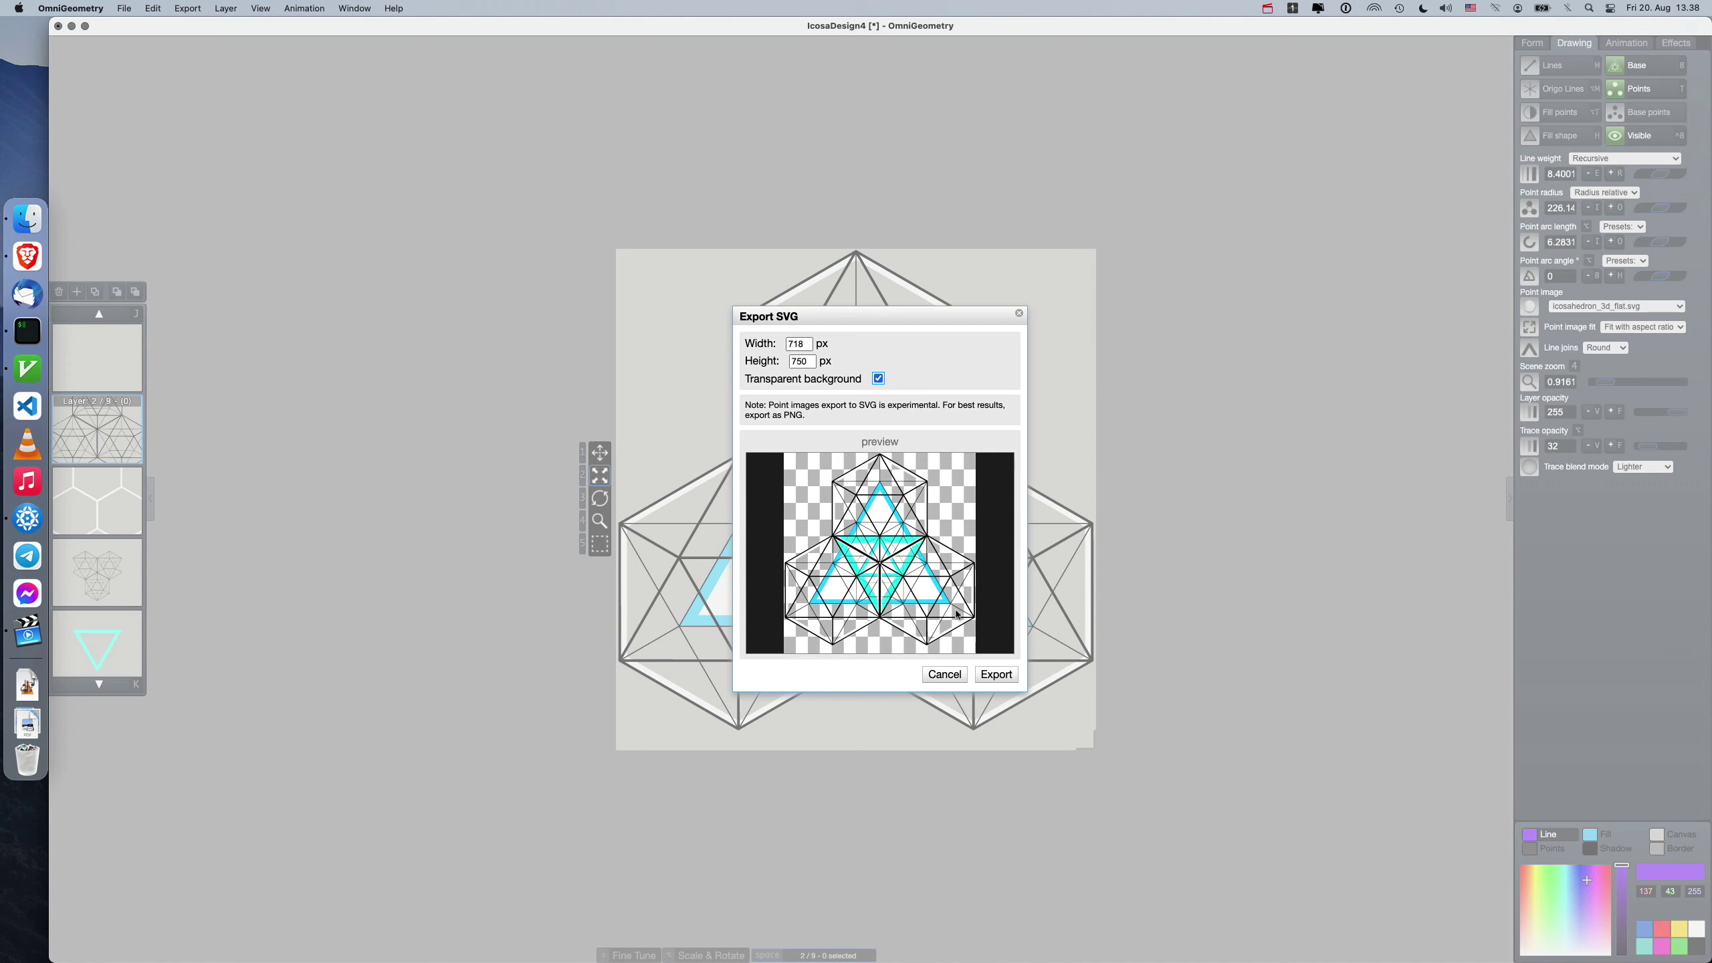
left_click(997, 675)
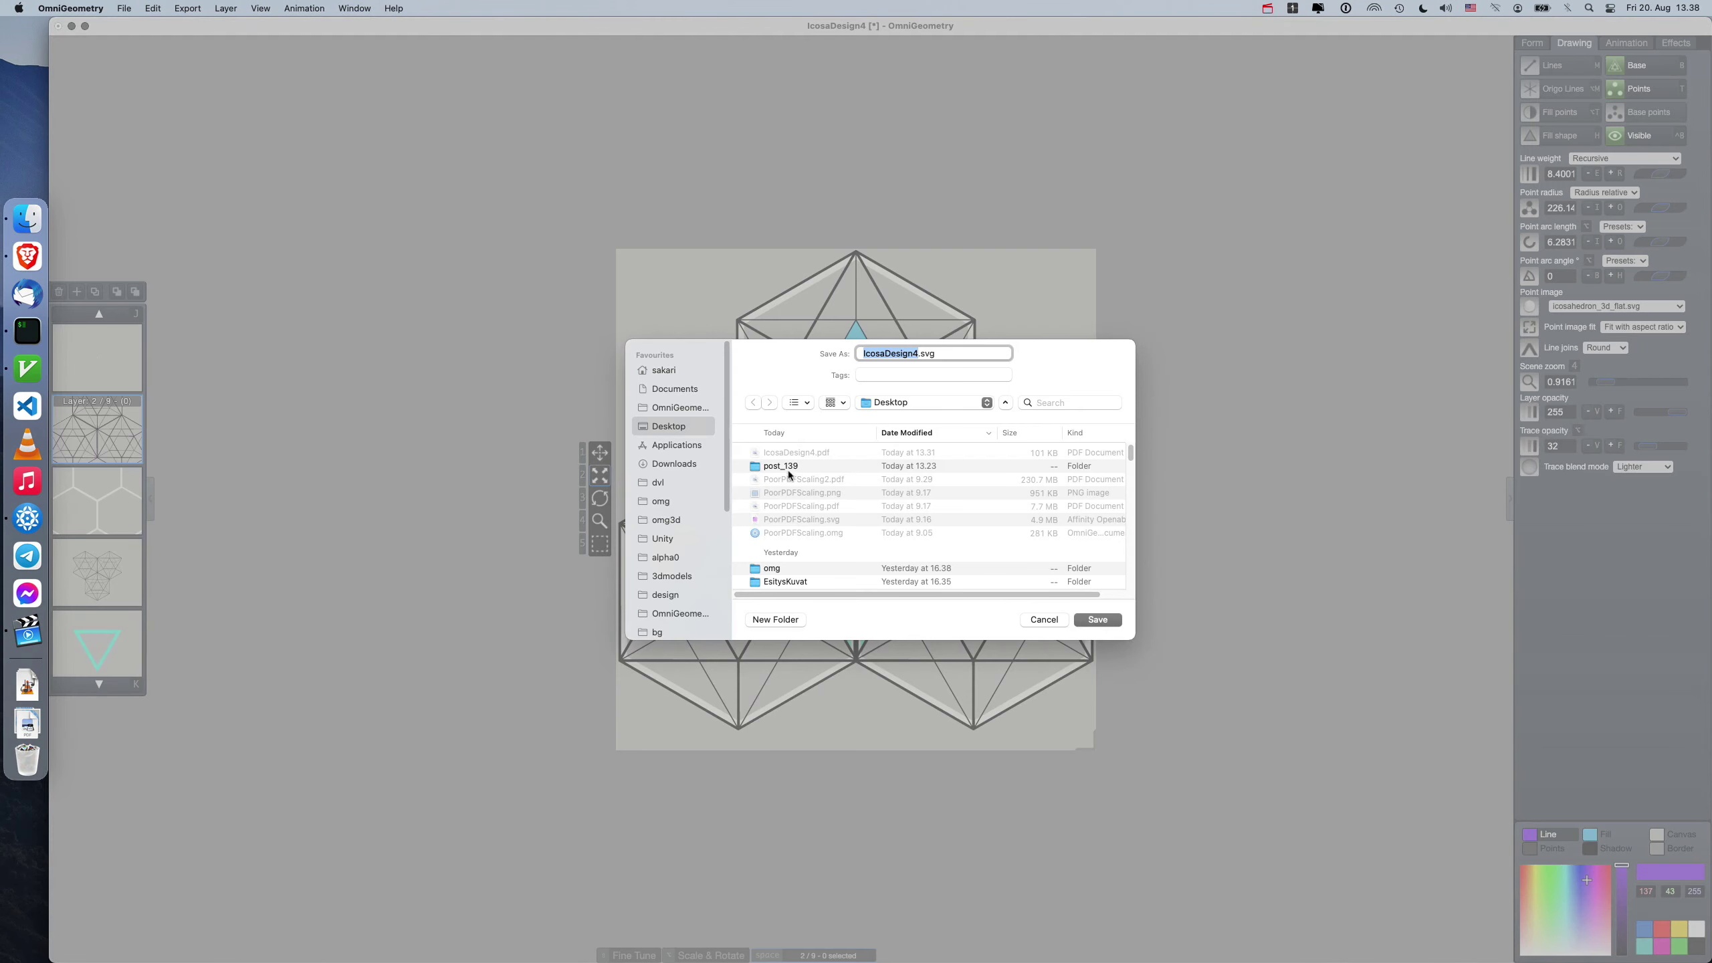
double_click(788, 474)
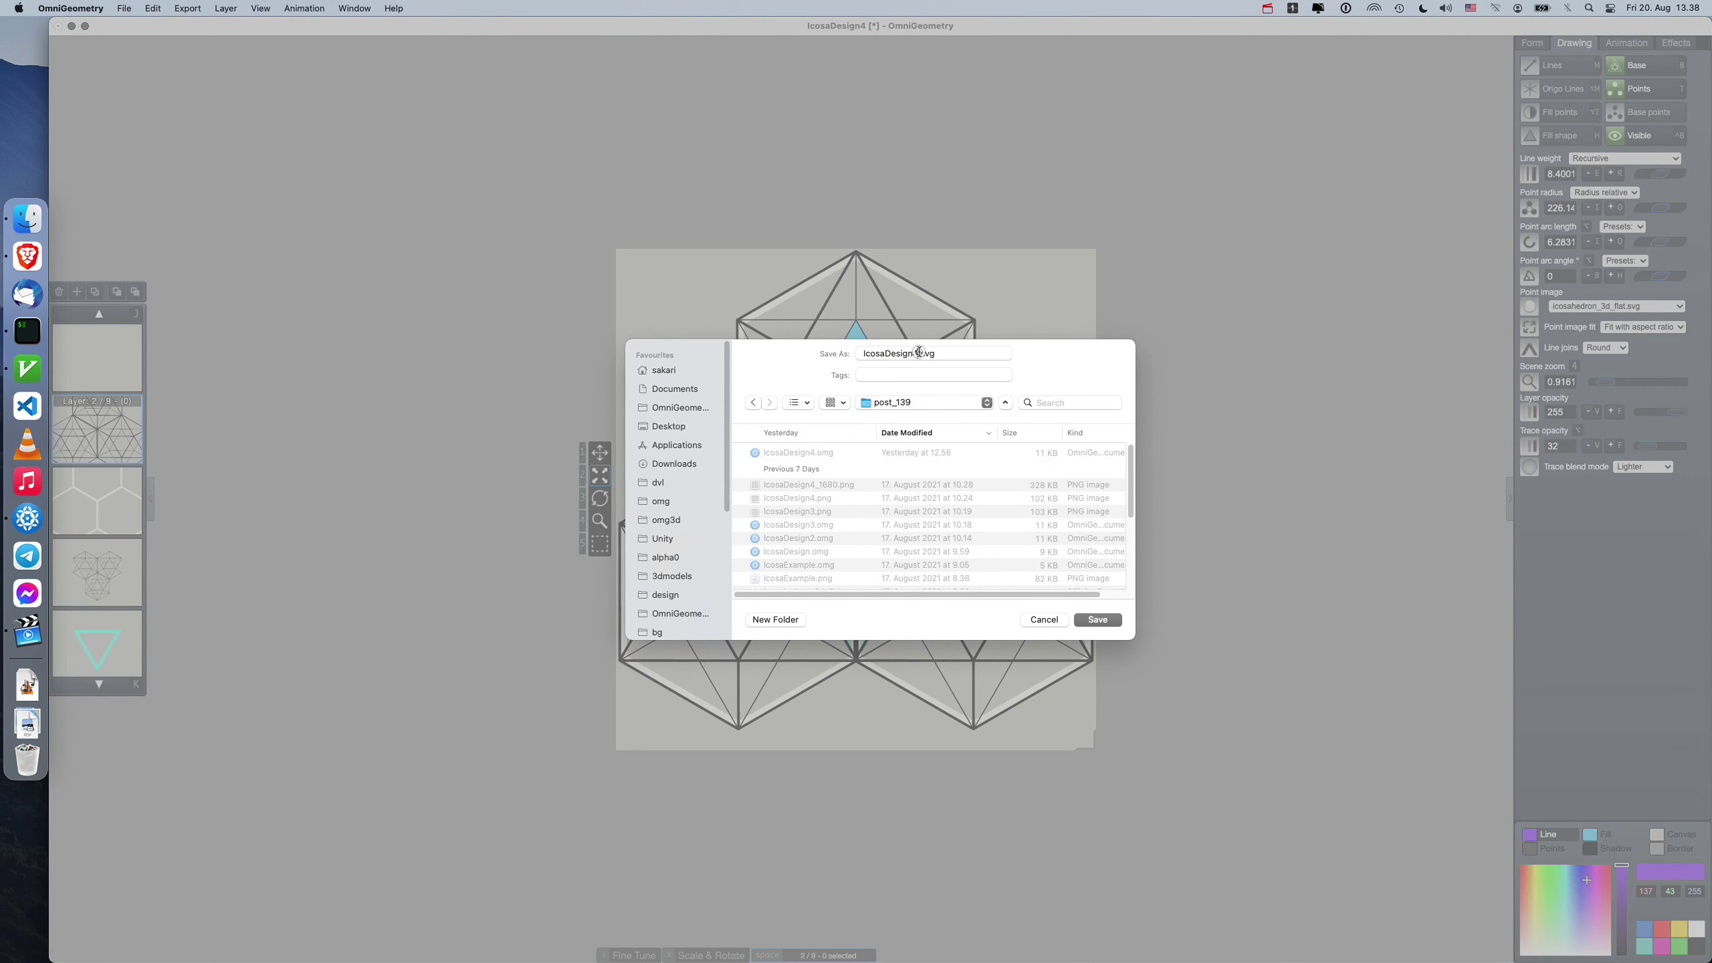
left_click(919, 353)
left_click(1101, 620)
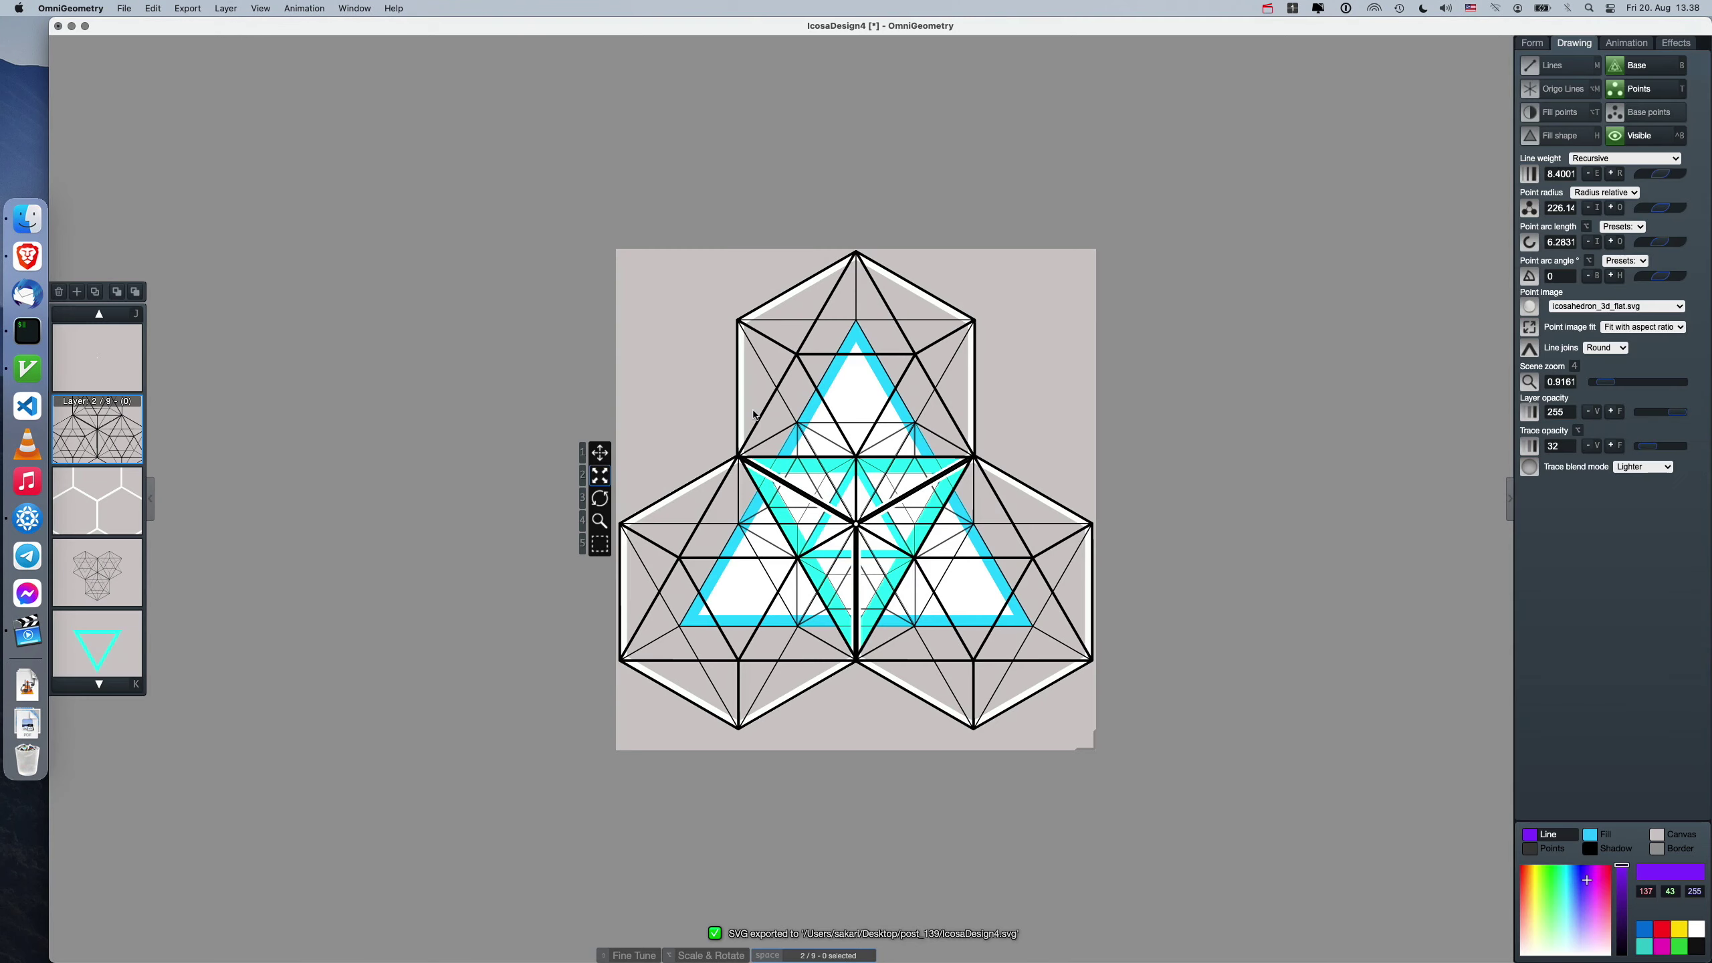
Switch to Finder and preview the exported IcosaDesign4.svg from the Desktop's post_139 folder, enlarging the preview to show the whole design.
left_click(27, 217)
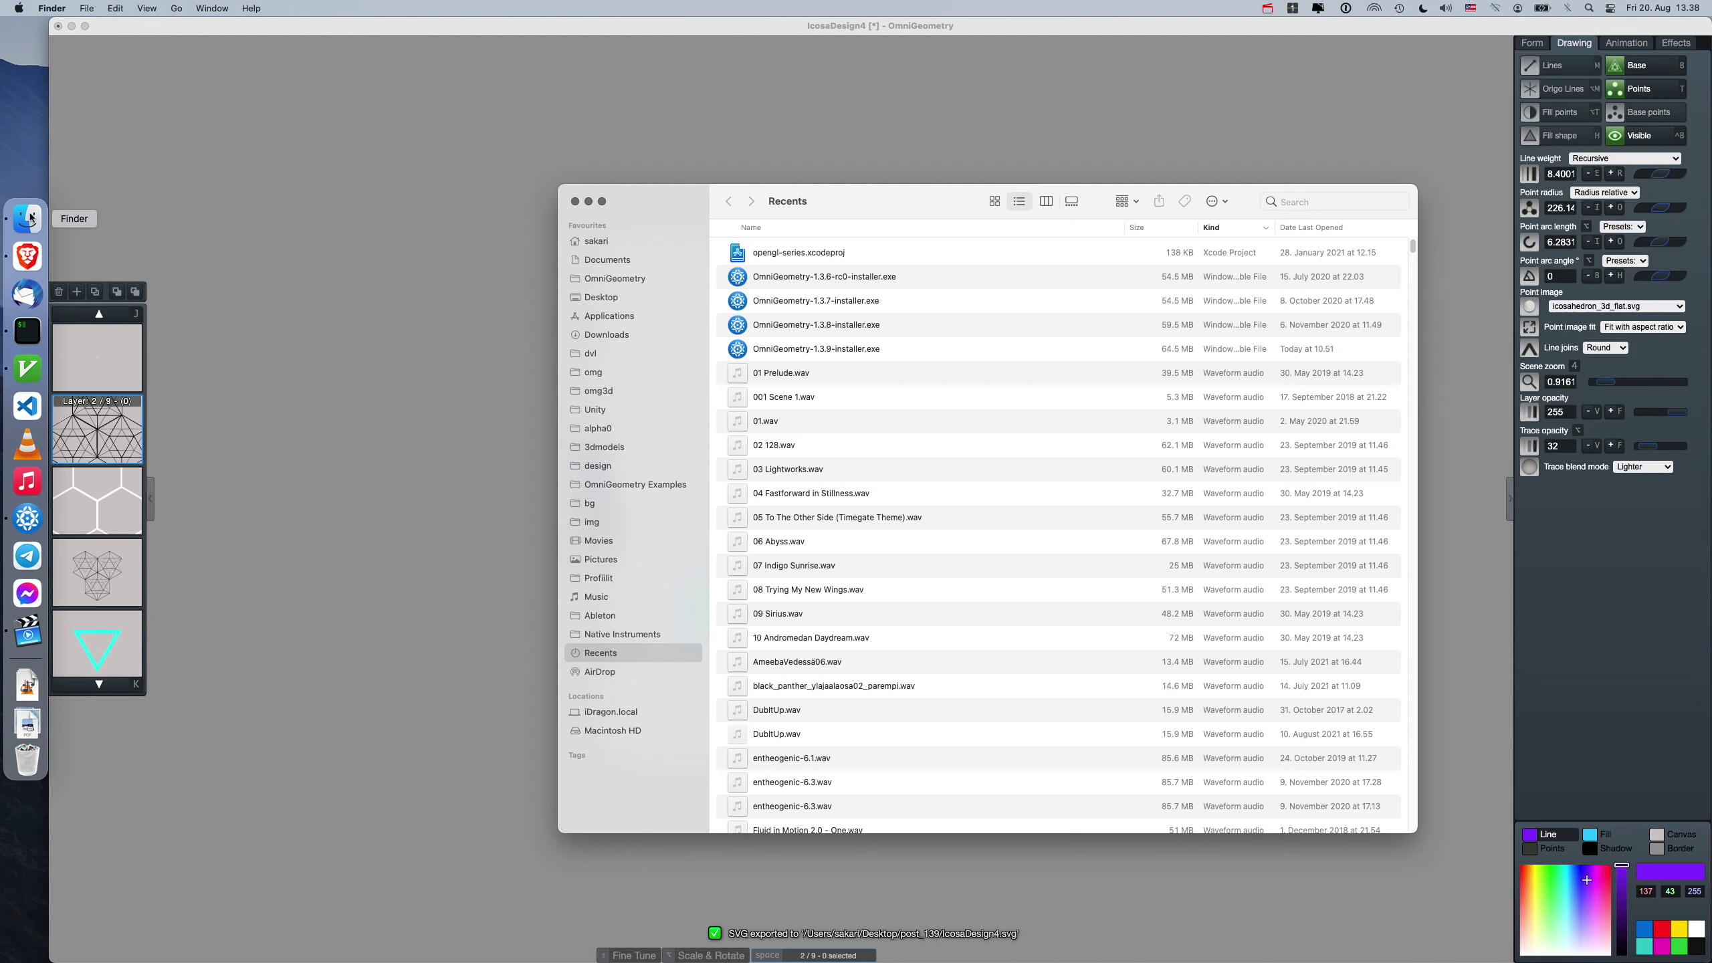
left_click(654, 305)
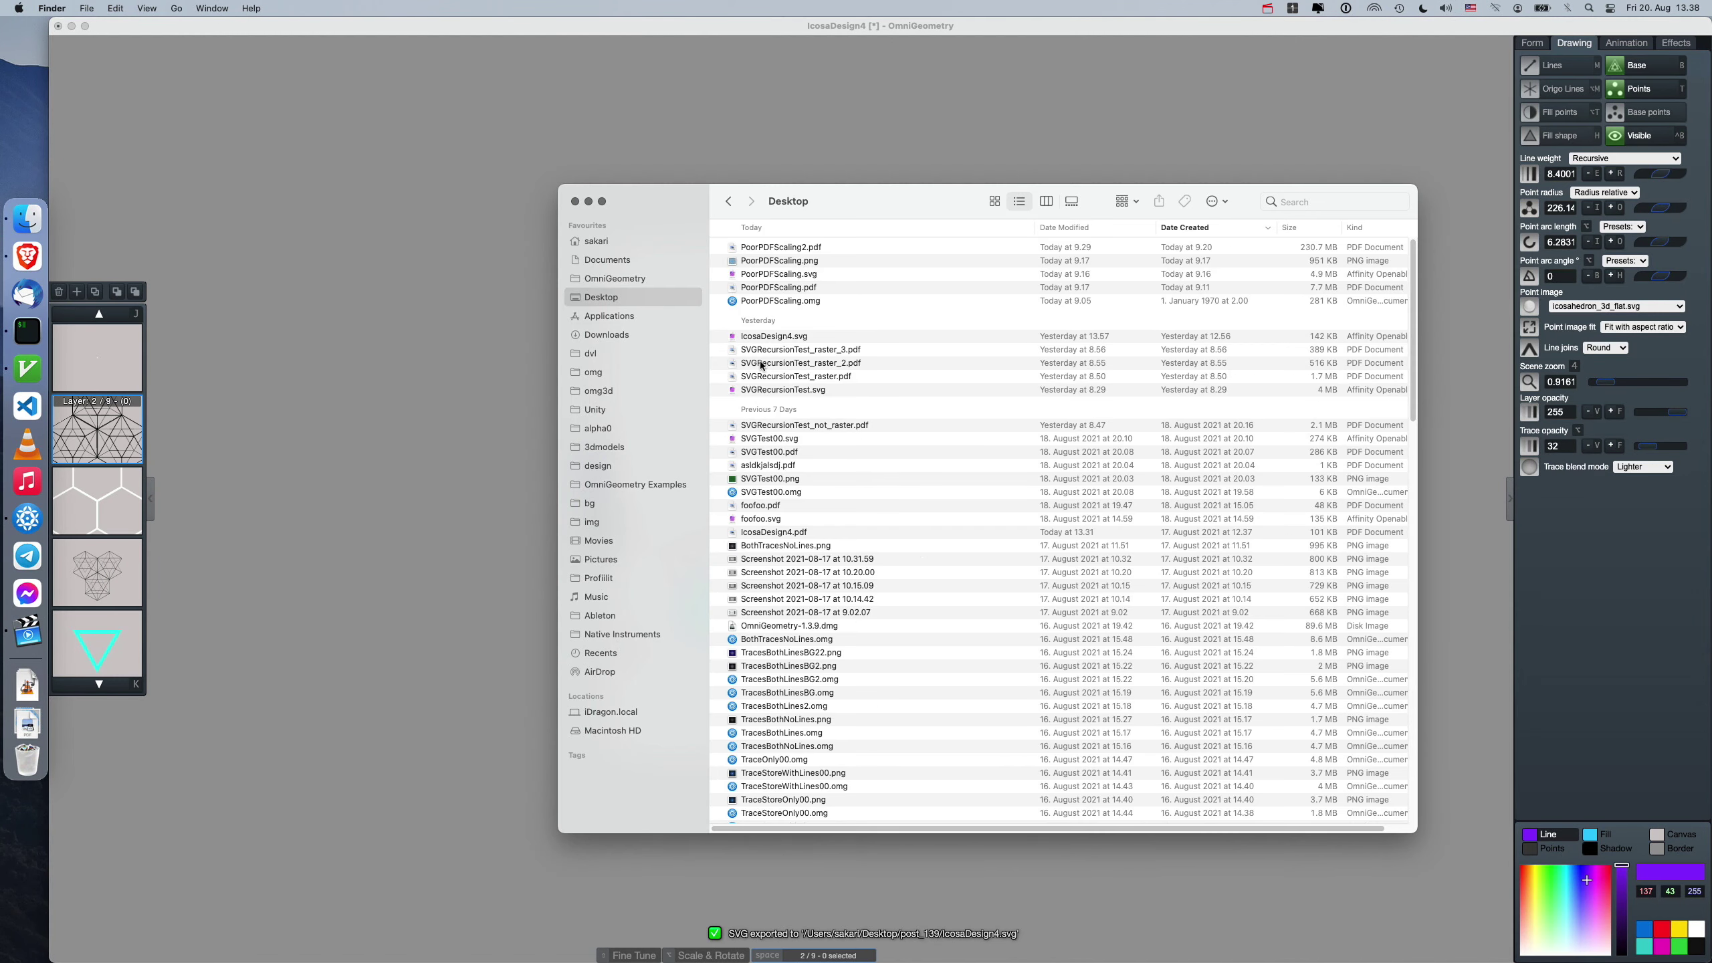
scroll(780, 391, "down", 15)
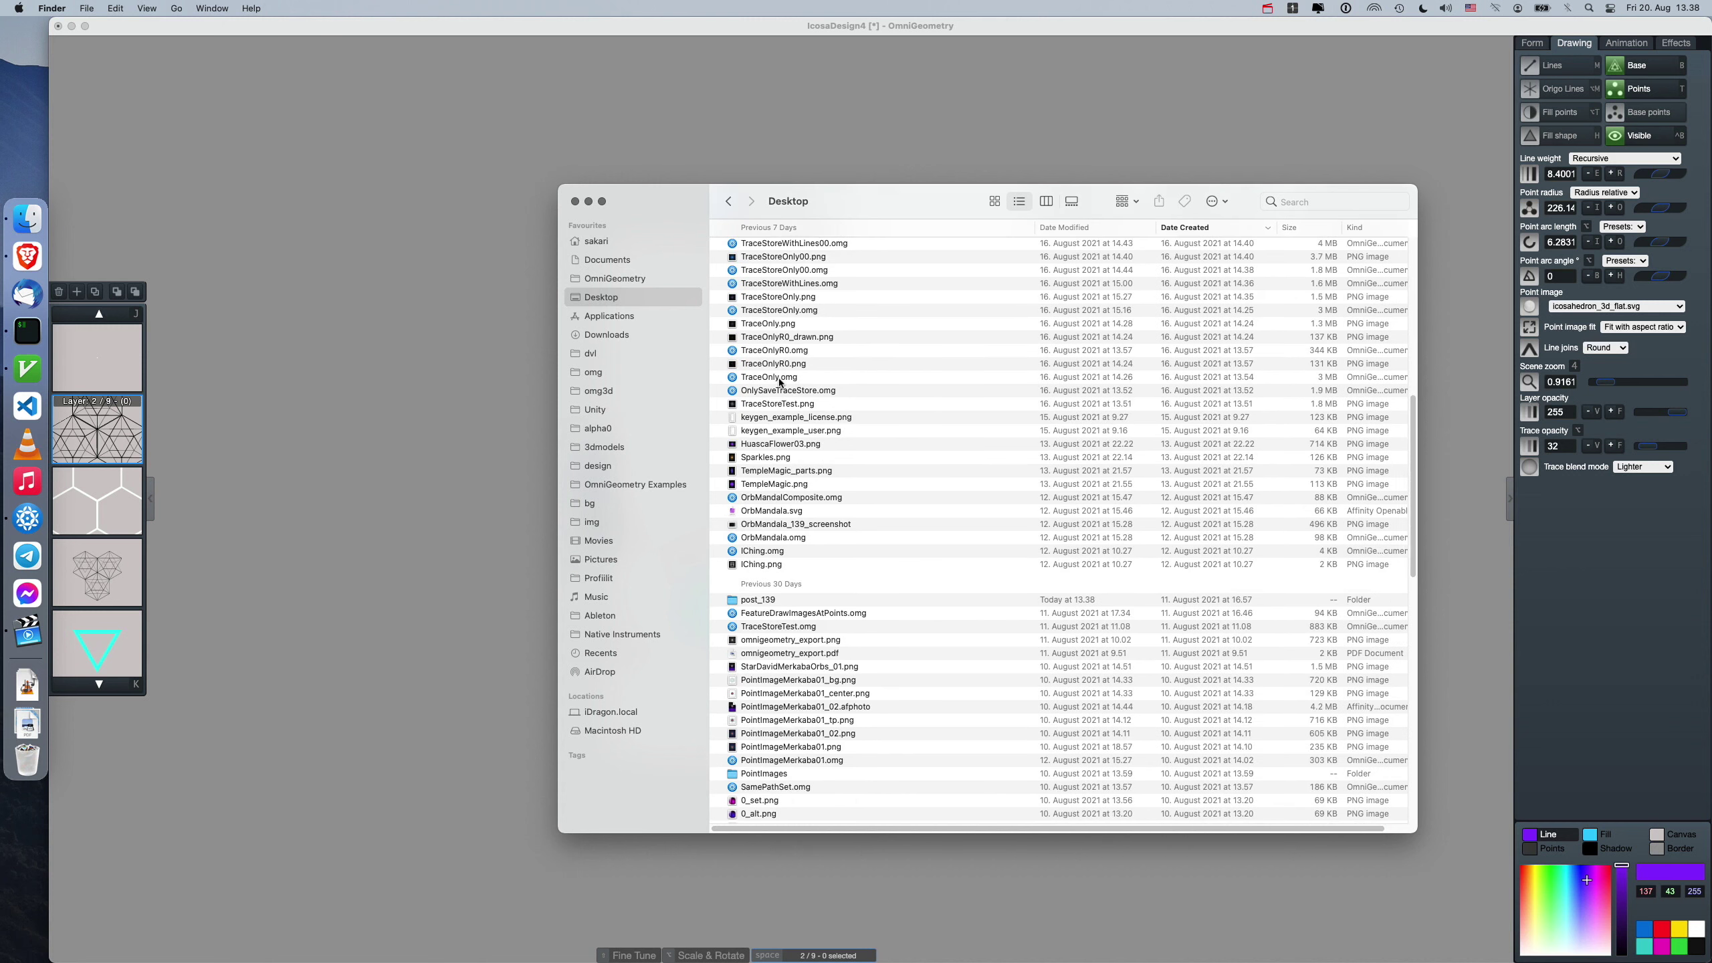
double_click(764, 593)
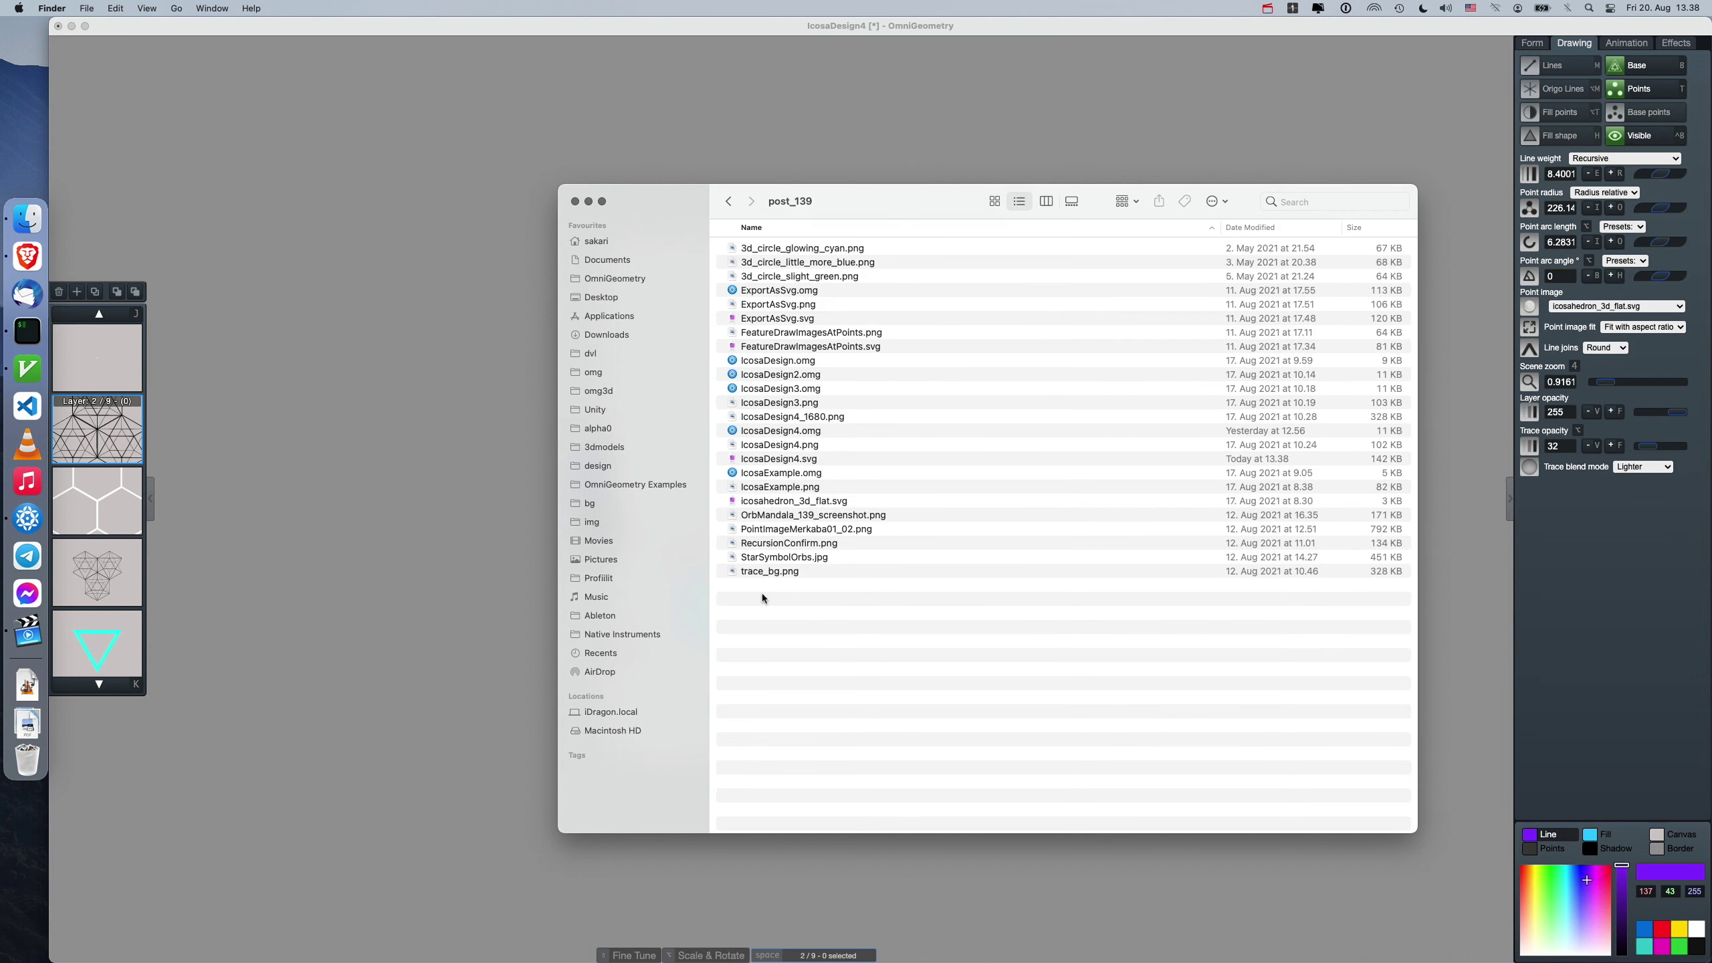
left_click(814, 458)
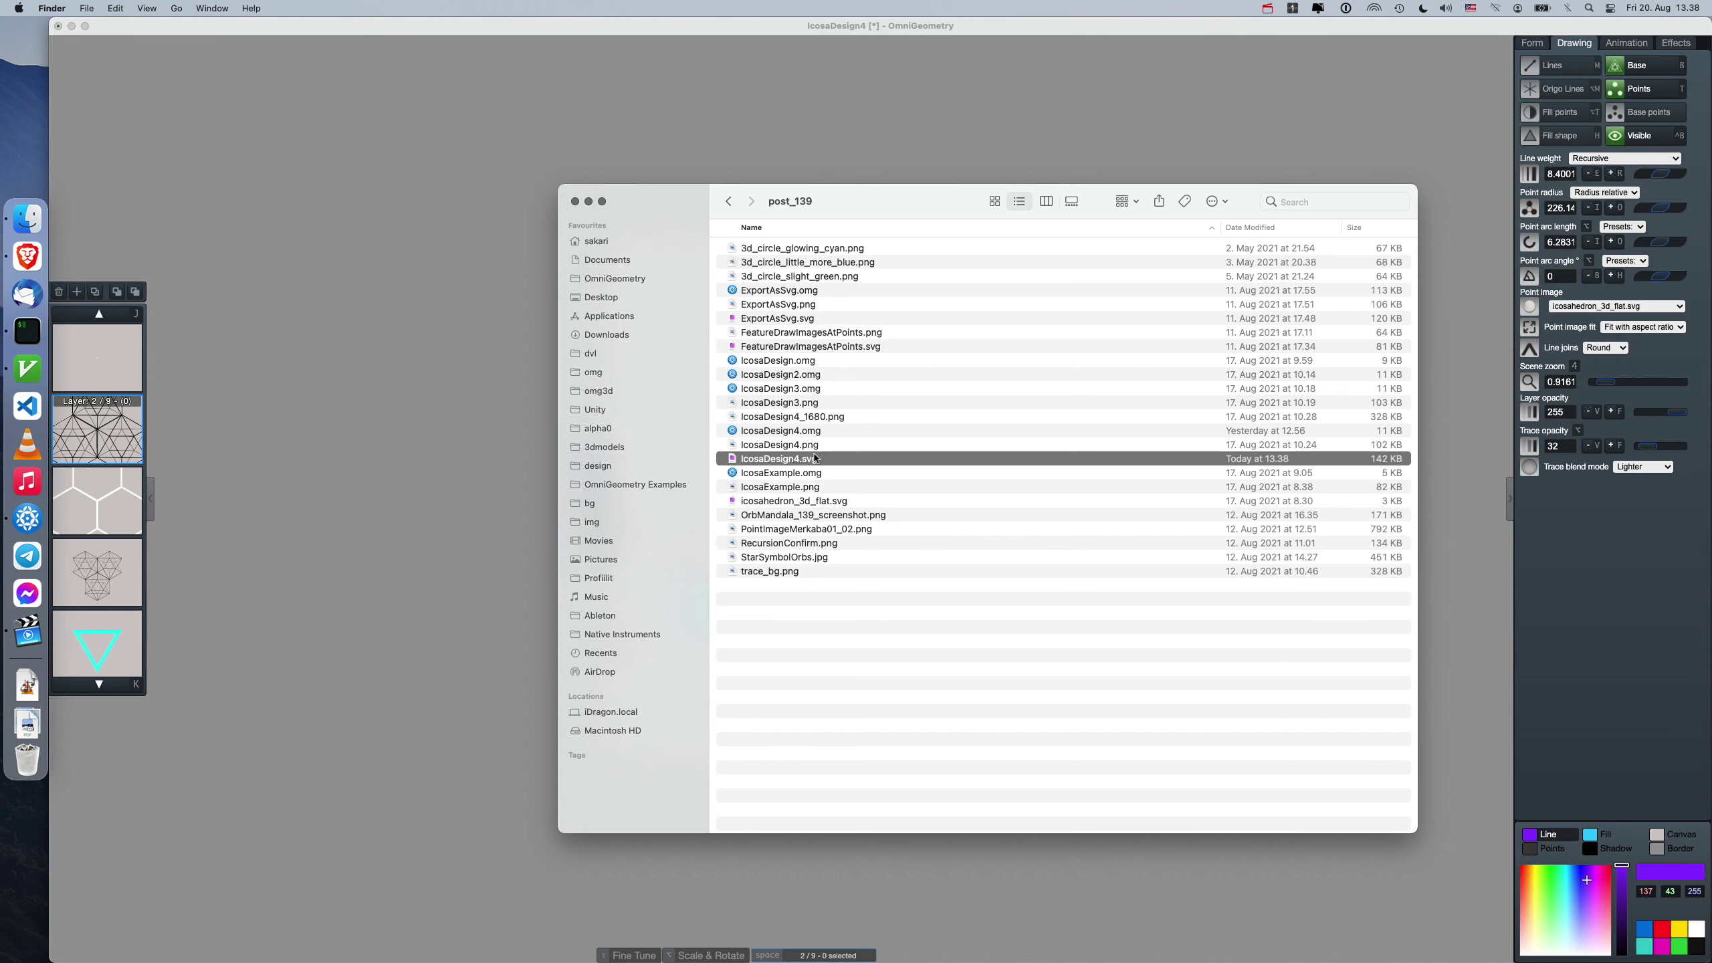
key("space")
left_click_drag(873, 60, 785, 99)
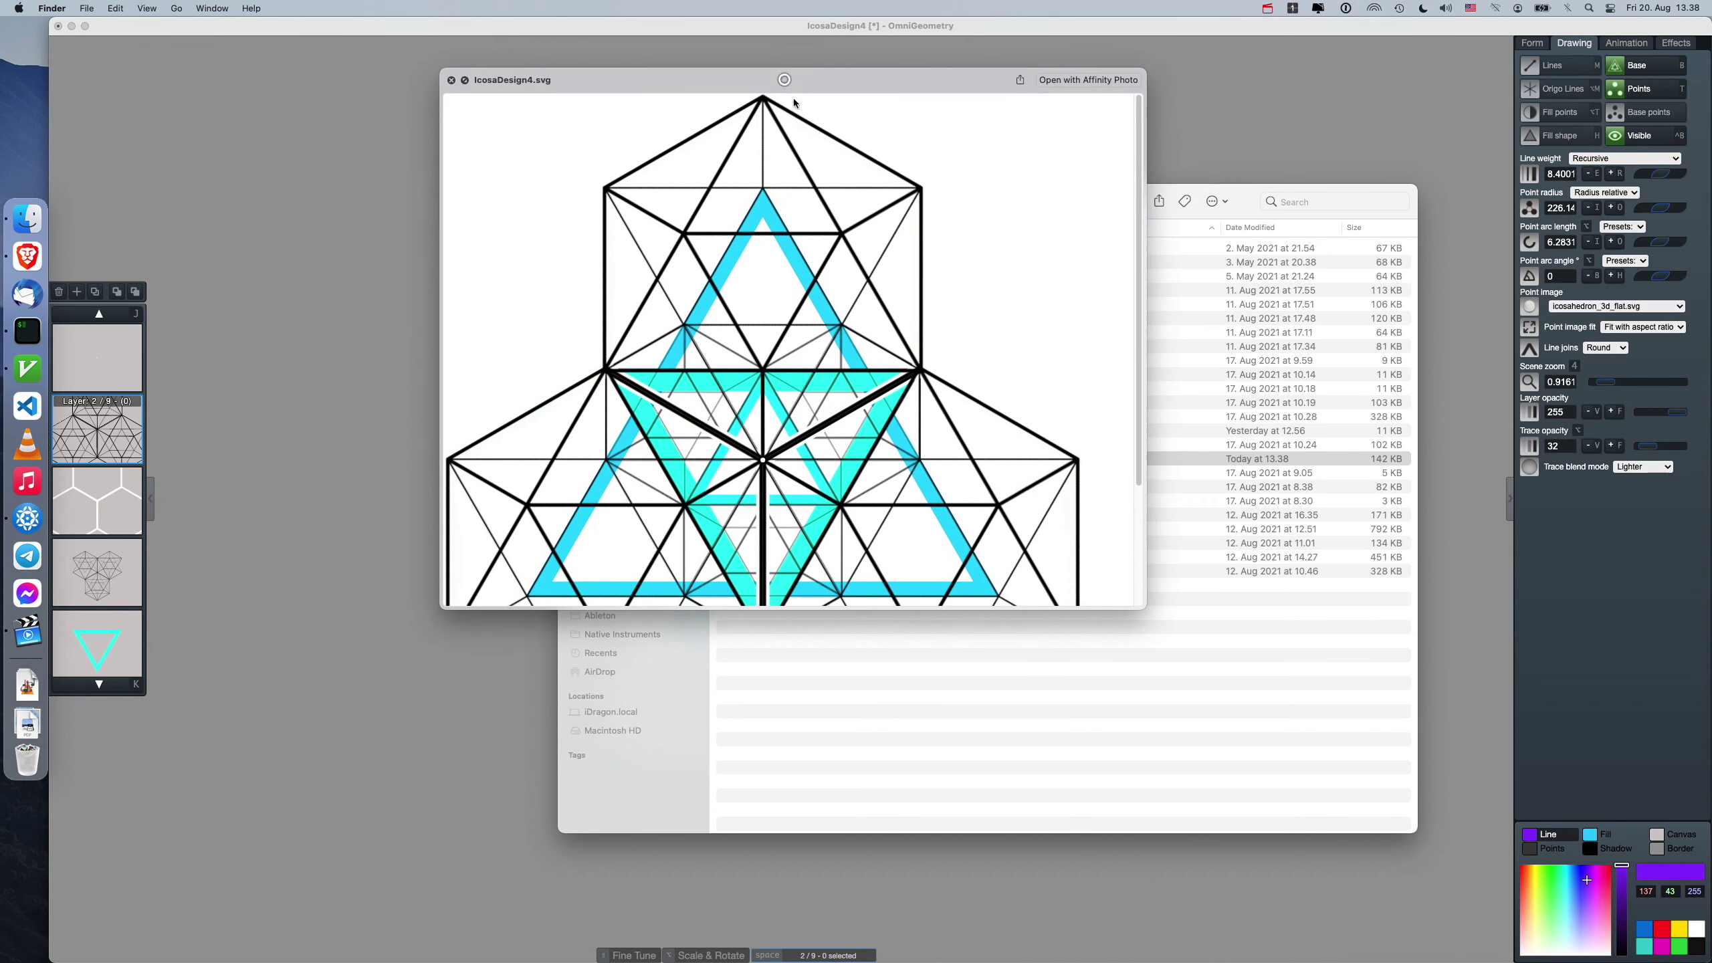
left_click_drag(1137, 609, 1109, 780)
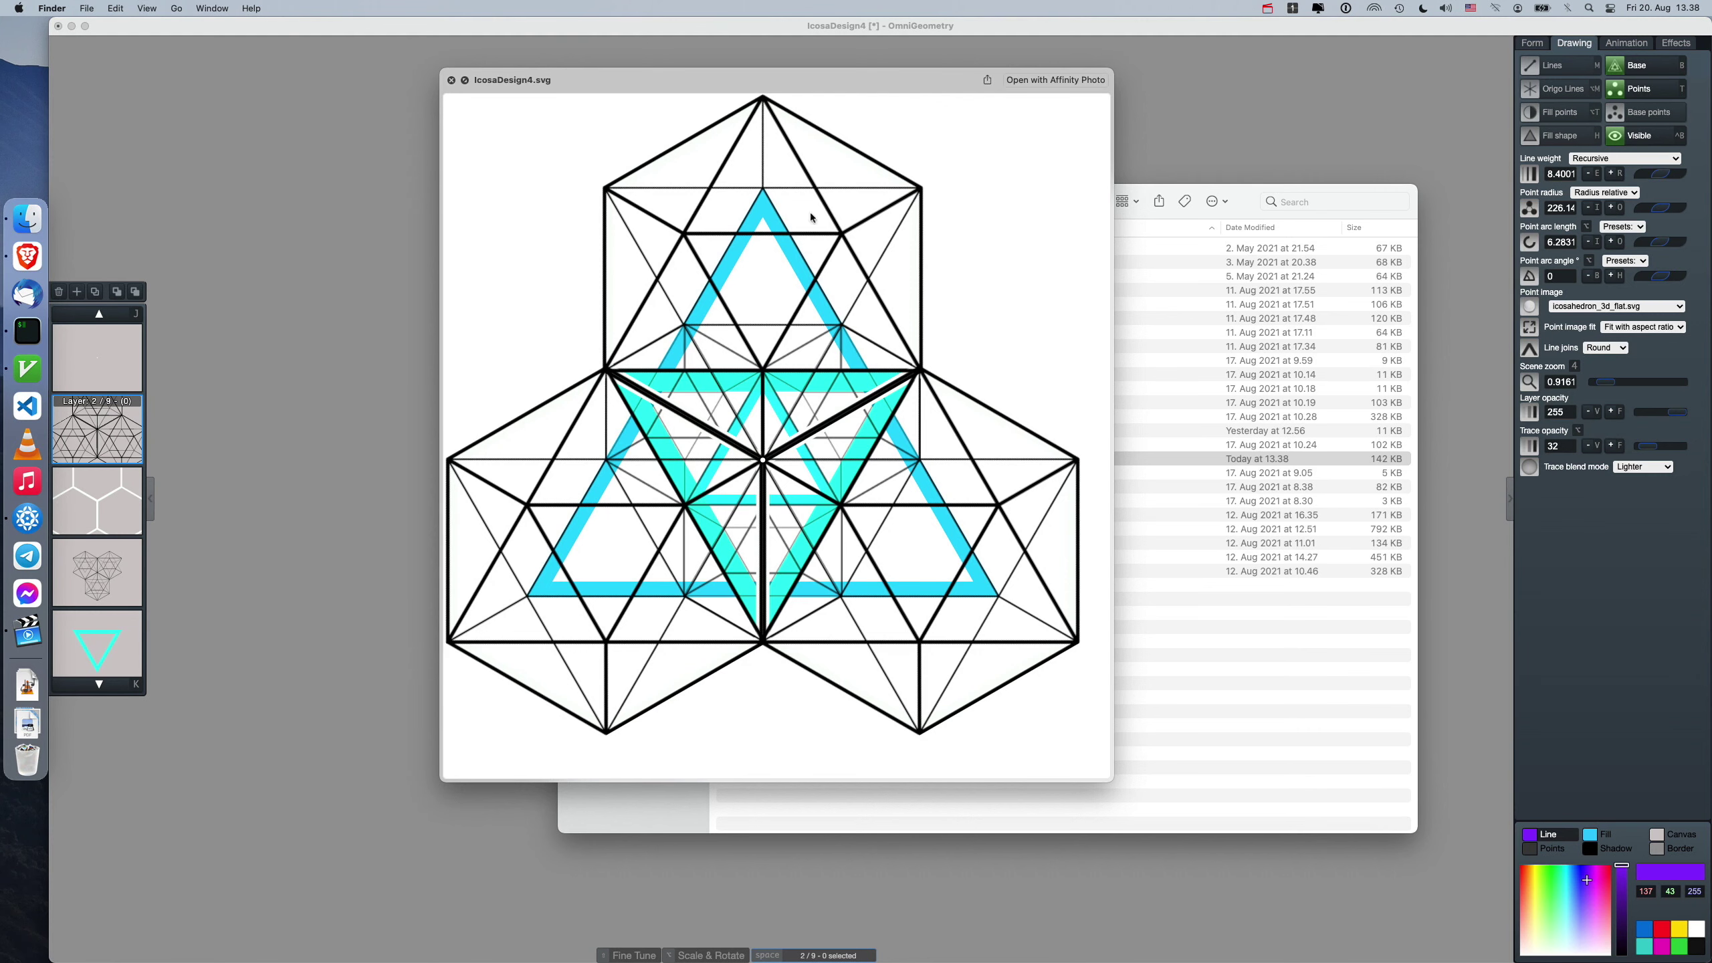
left_click_drag(738, 74, 817, 139)
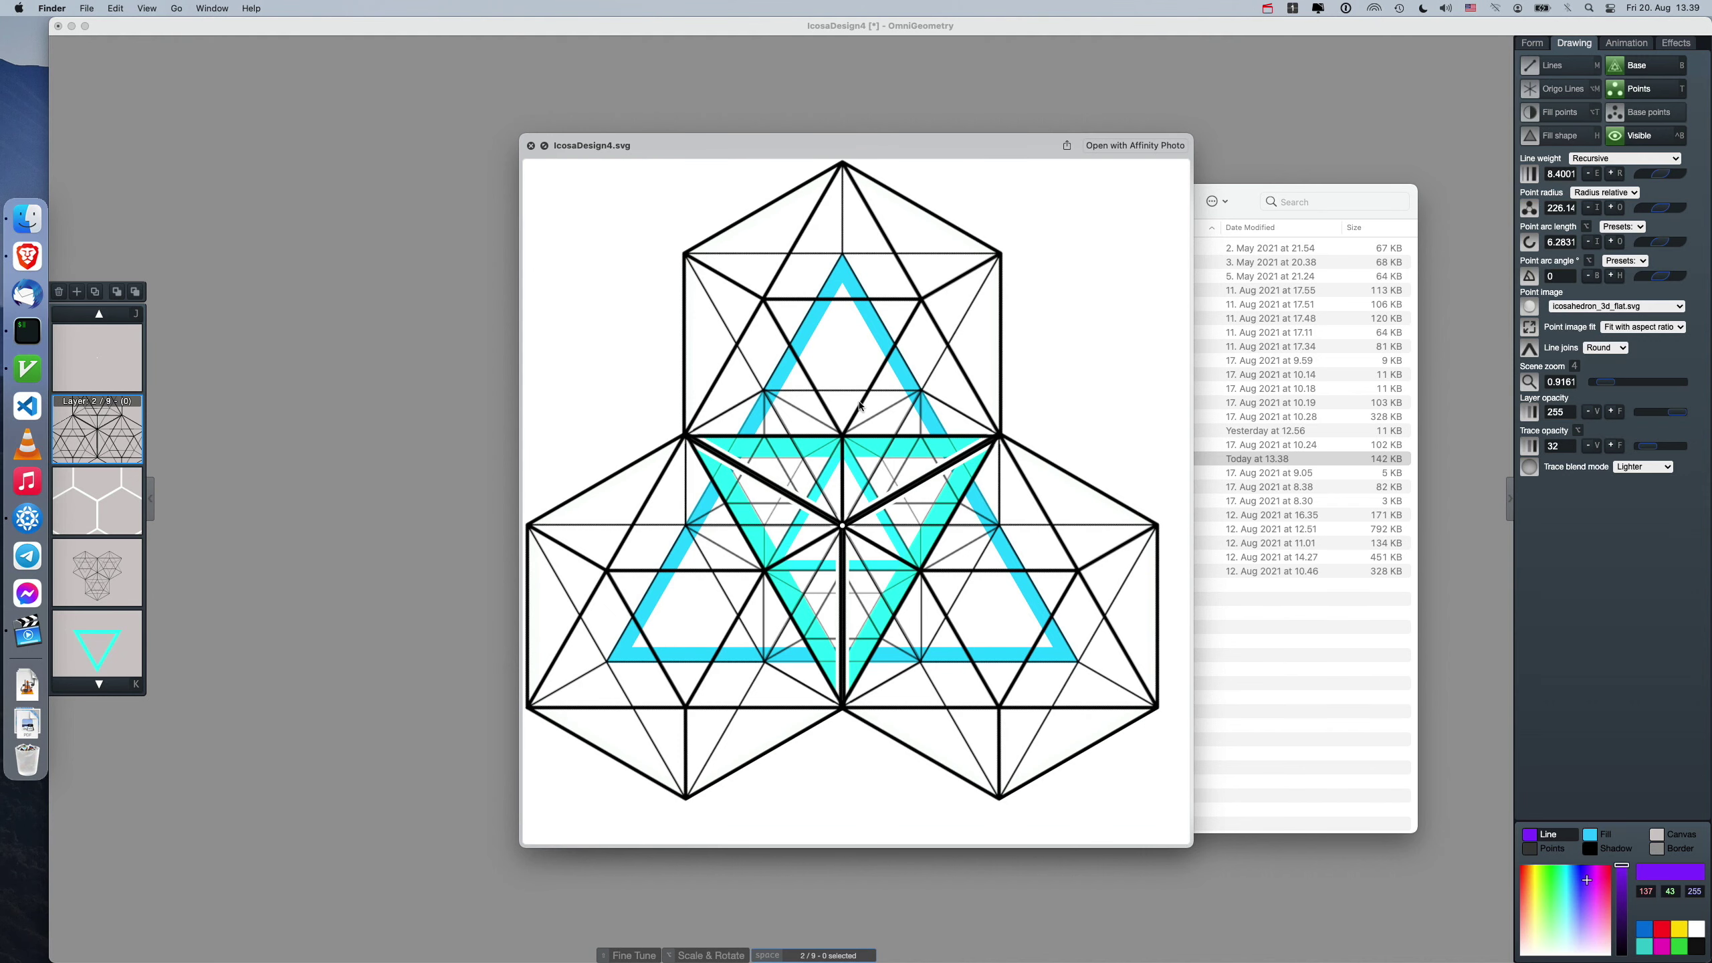
Switch back to OmniGeometry, select all layers and inspect the design by changing the scene zoom.
left_click(371, 217)
key("space")
key("space")
key("space")
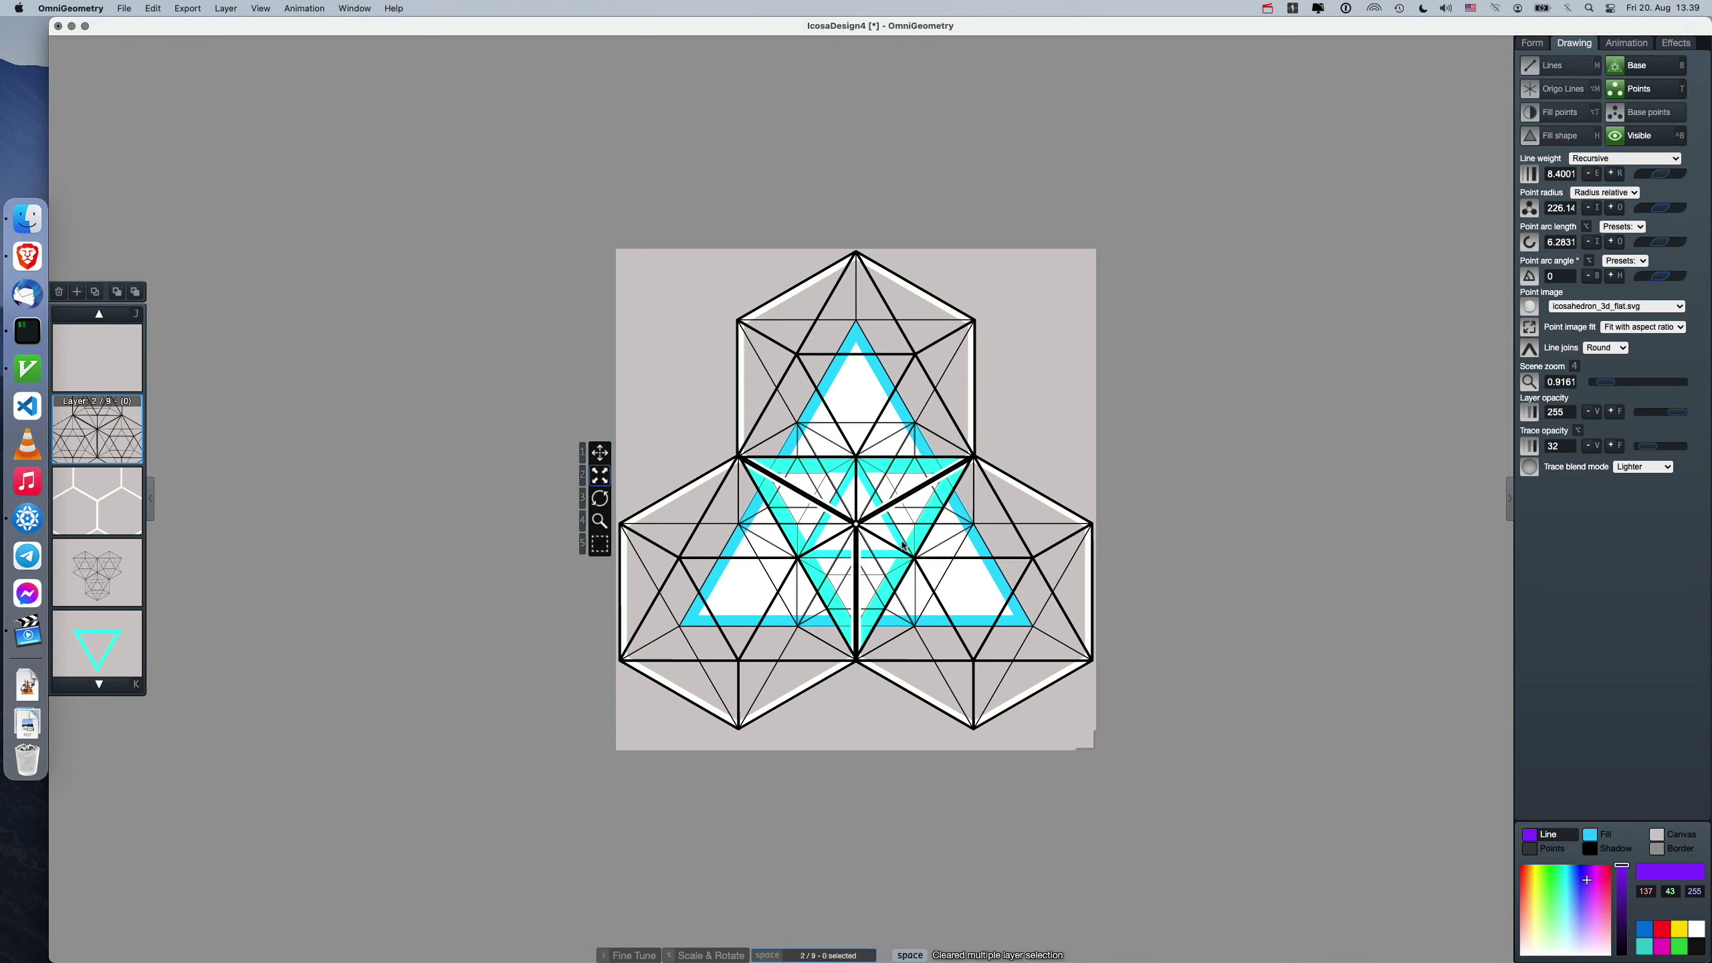
key("4")
left_click_drag(887, 567, 877, 330)
left_click_drag(832, 559, 864, 465)
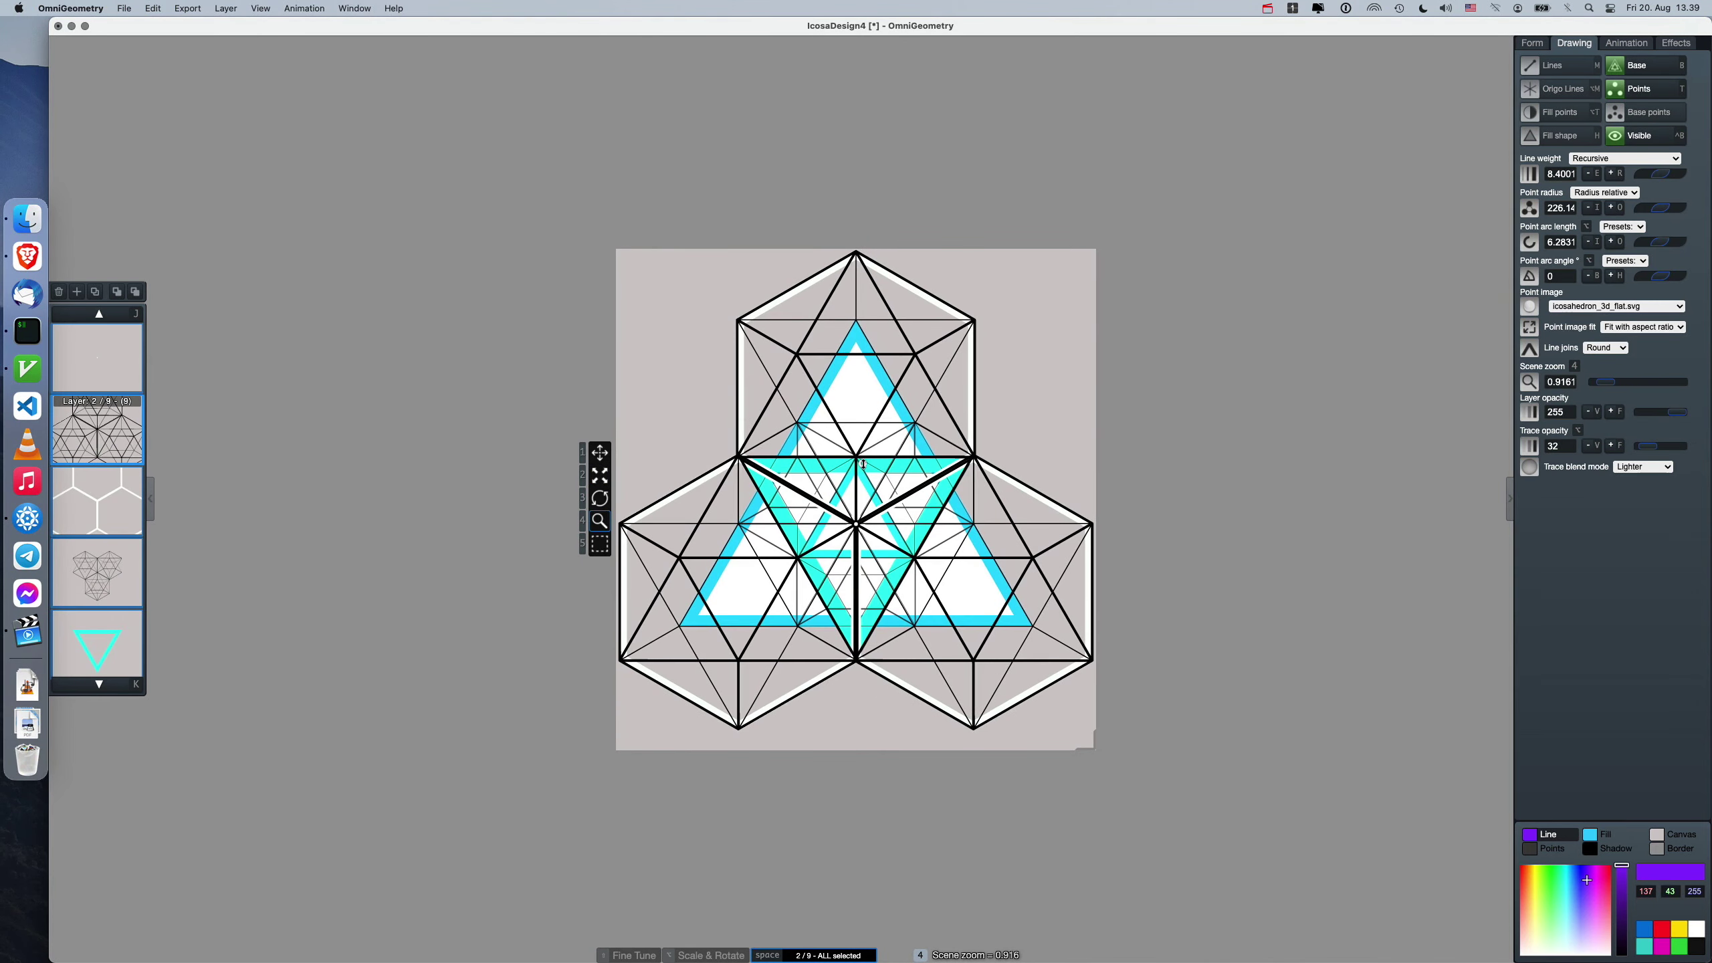
Create a new scene, discarding the unsaved changes, and set its canvas colour to grey 168, 168, 168.
left_click(123, 8)
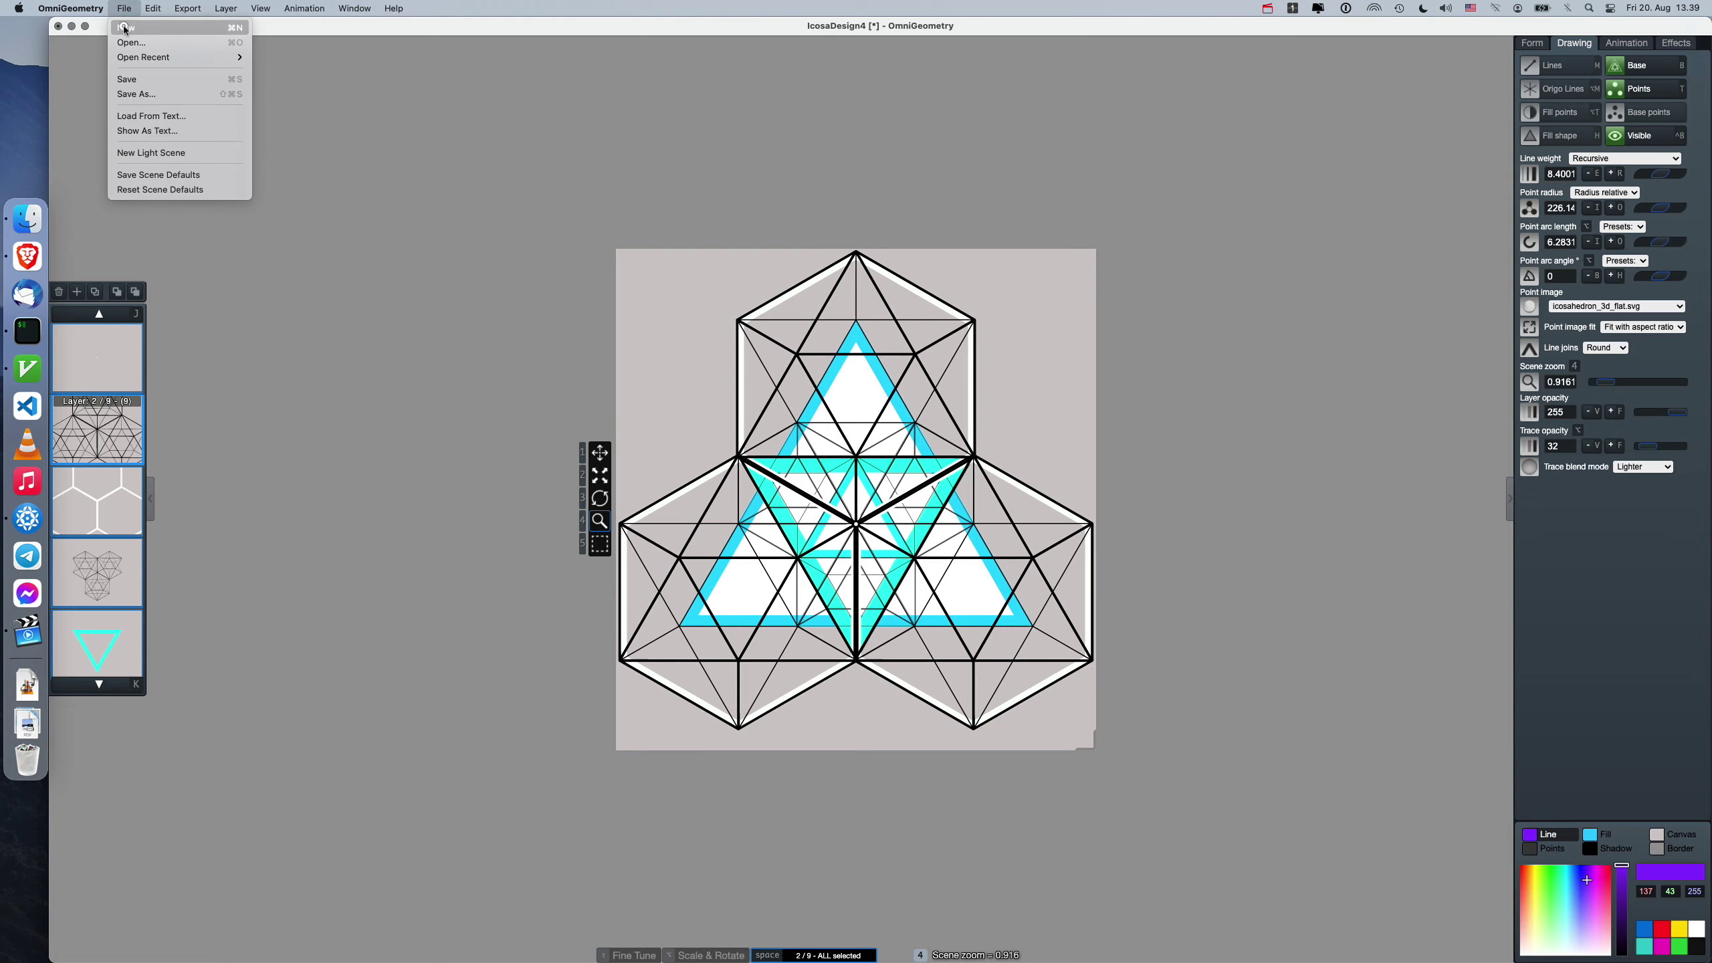
left_click(125, 30)
left_click(921, 349)
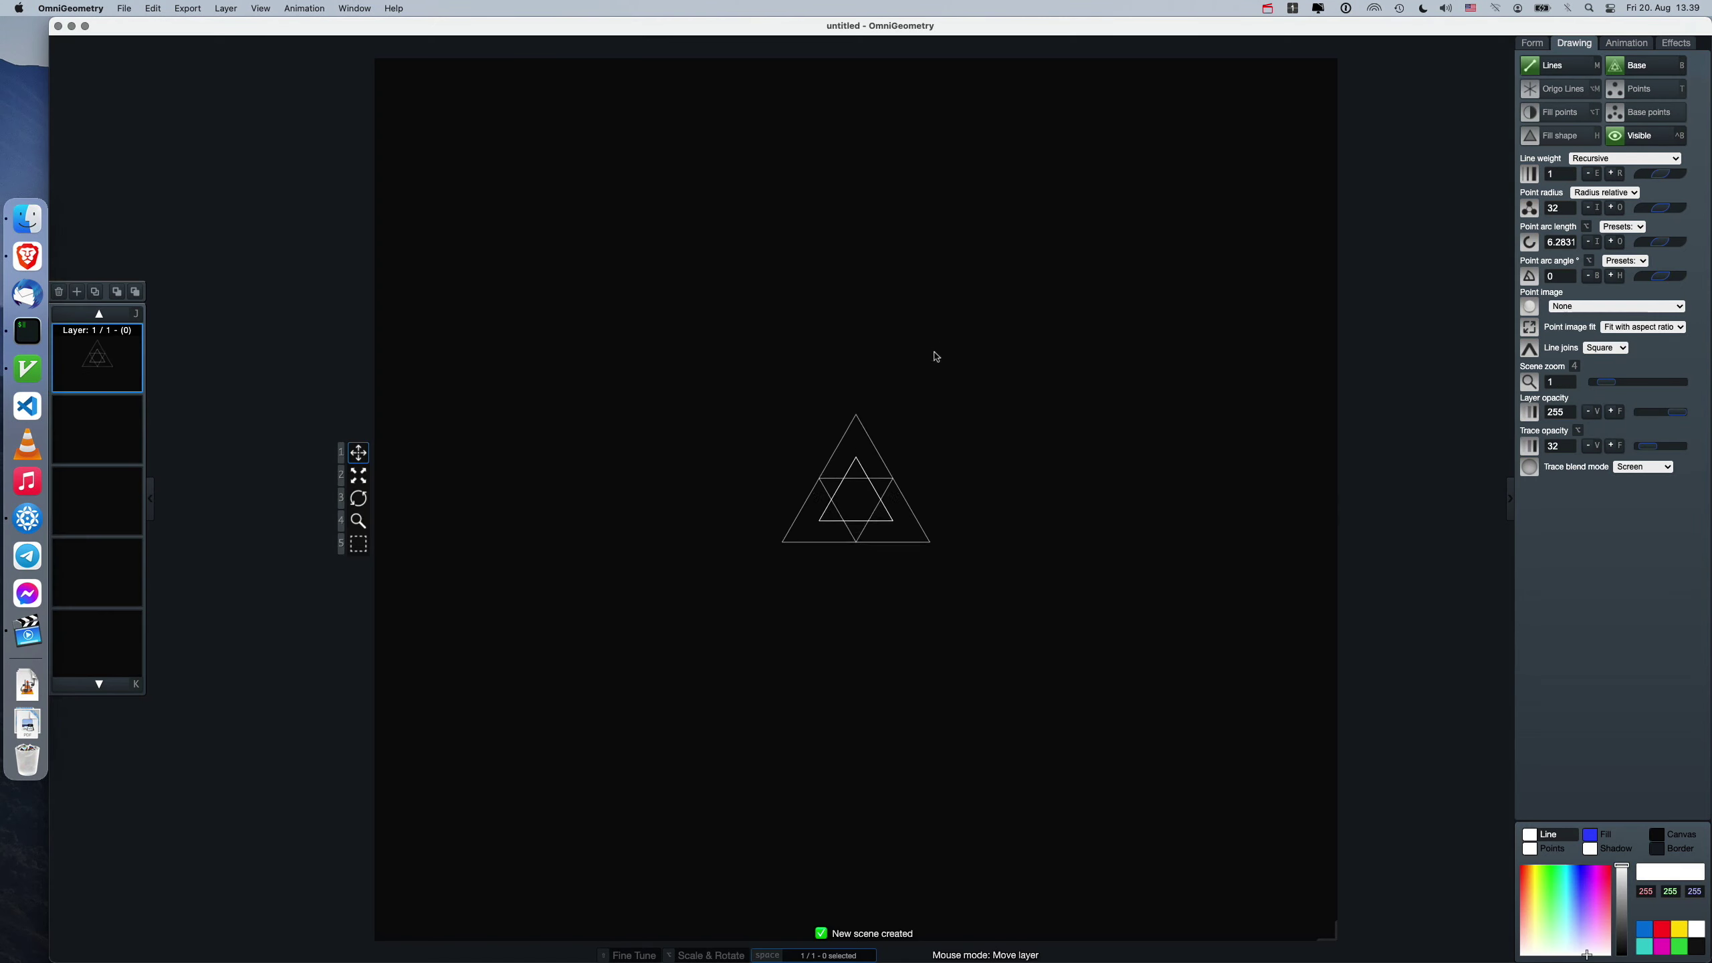
left_click(1676, 834)
left_click_drag(1622, 870, 1623, 899)
Turn on point drawing and reduce the form to three points with recursion depth 0.
key("z")
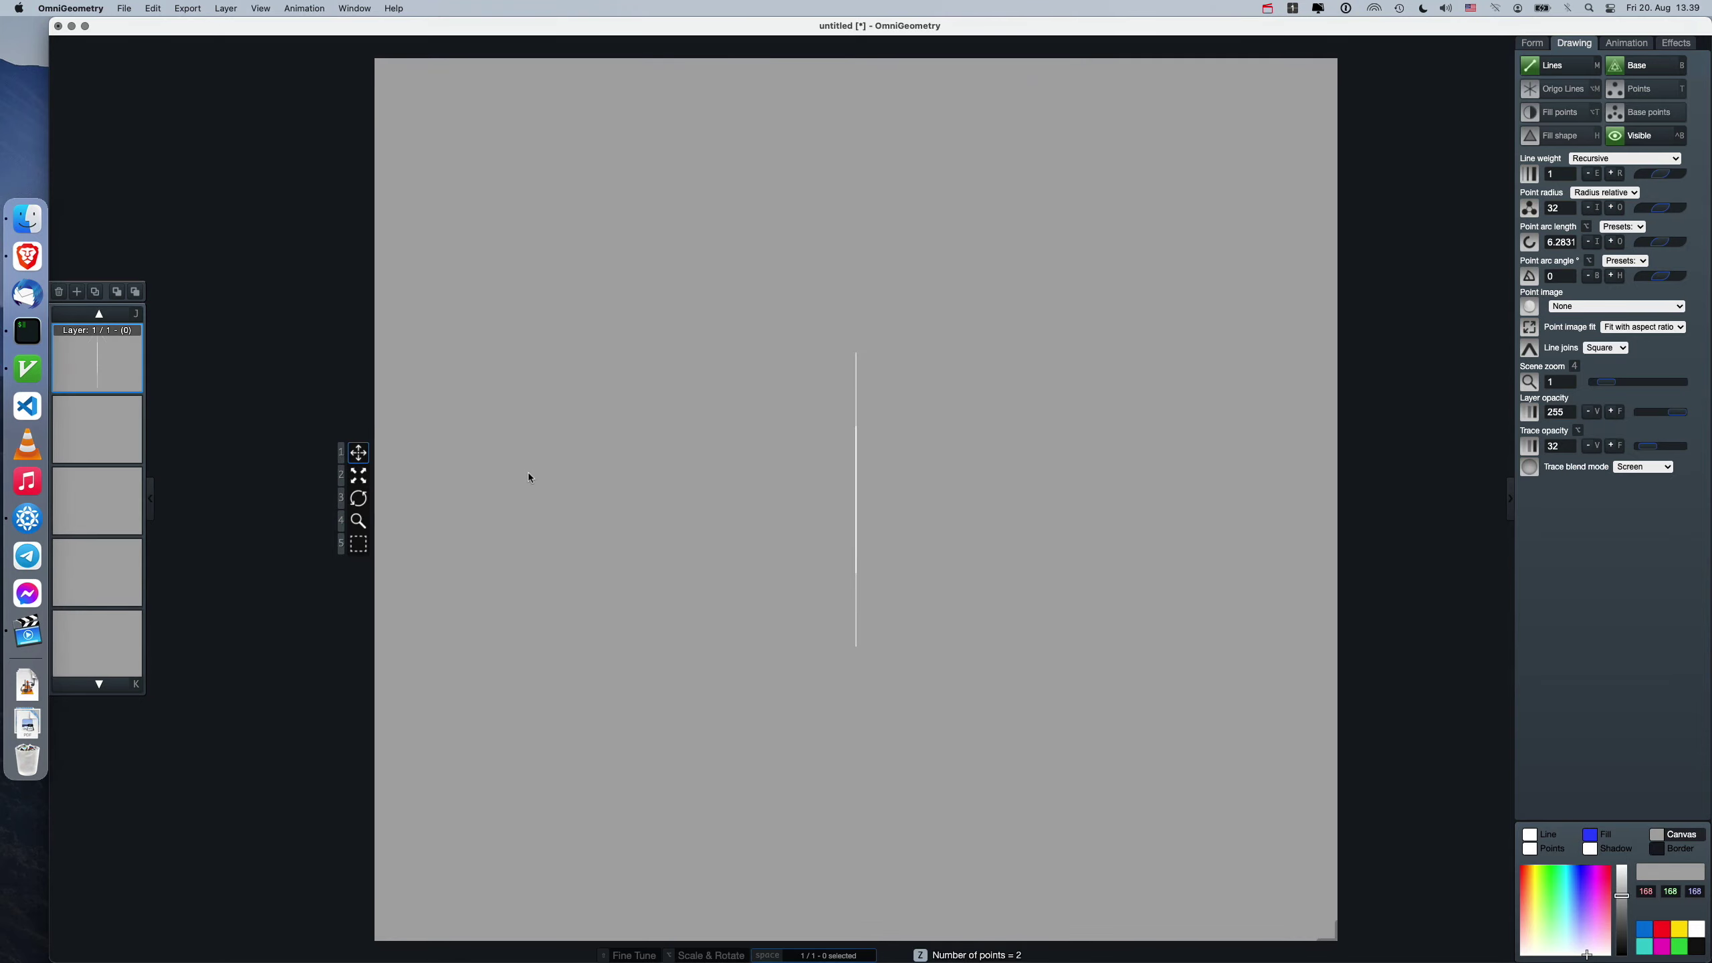
key("t")
key("a")
key("x")
Rotate the triangle freehand to about 70° and about 211°, resetting its angle to 0 each time.
key("3")
left_click_drag(814, 484, 800, 322)
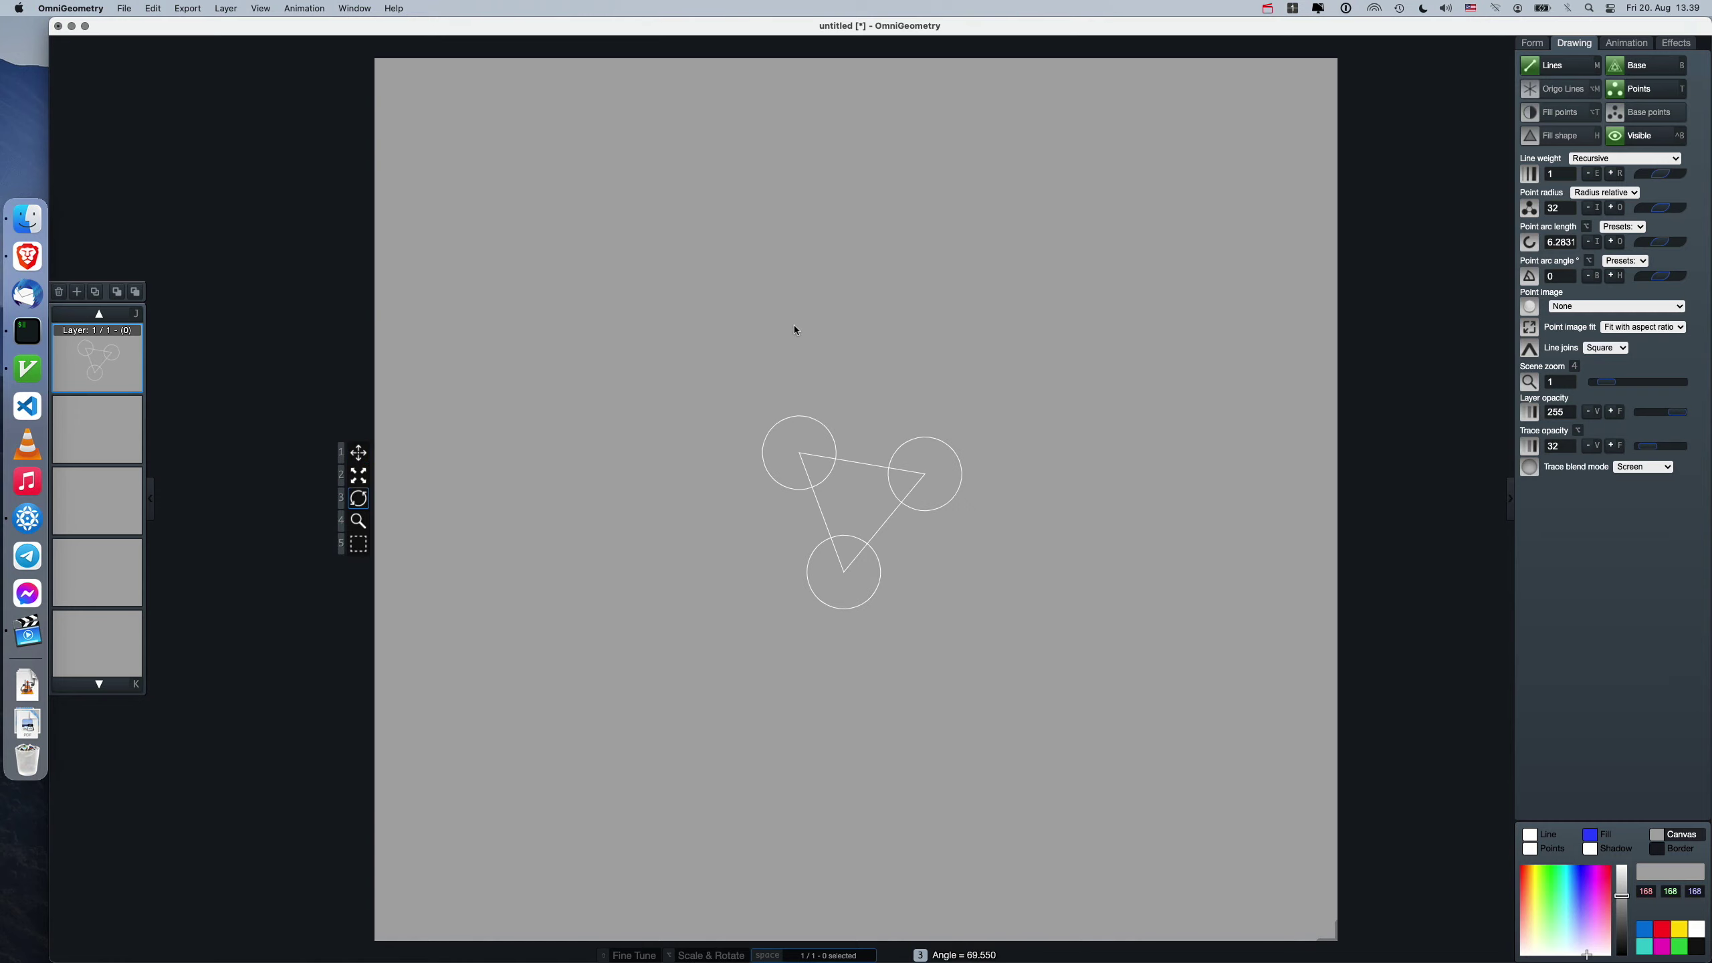
left_click(1532, 44)
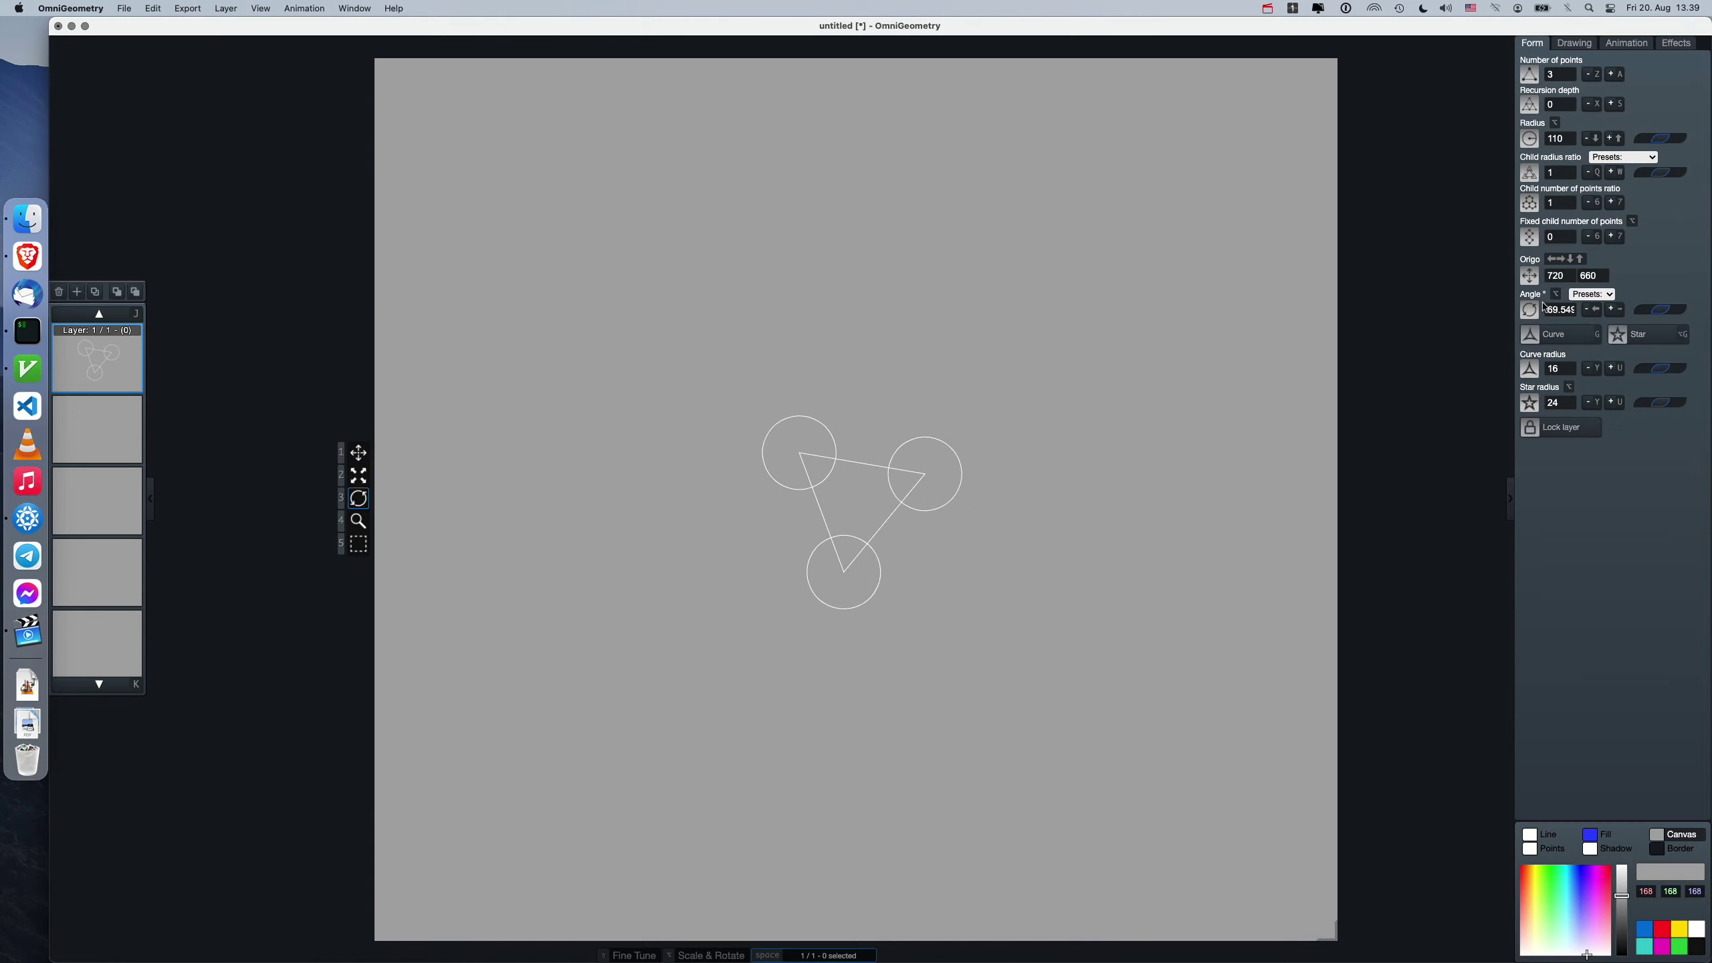
double_click(1565, 309)
type("0")
key("Return")
left_click_drag(869, 578, 881, 369)
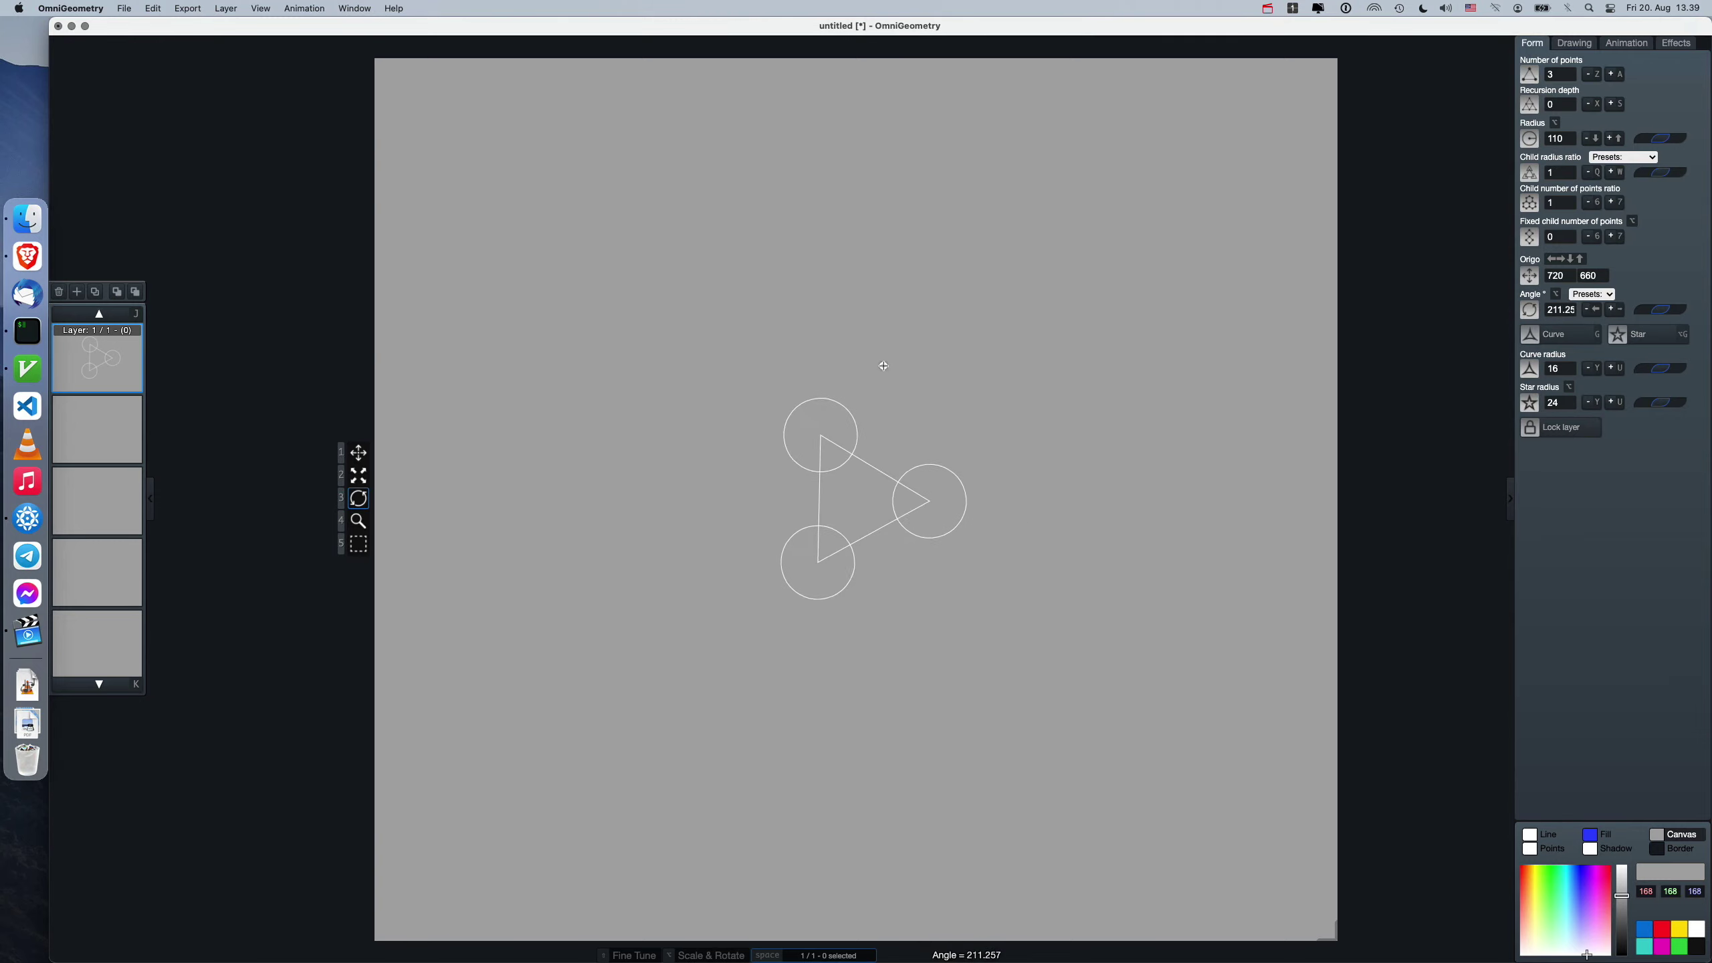
double_click(1561, 308)
type("0")
key("Return")
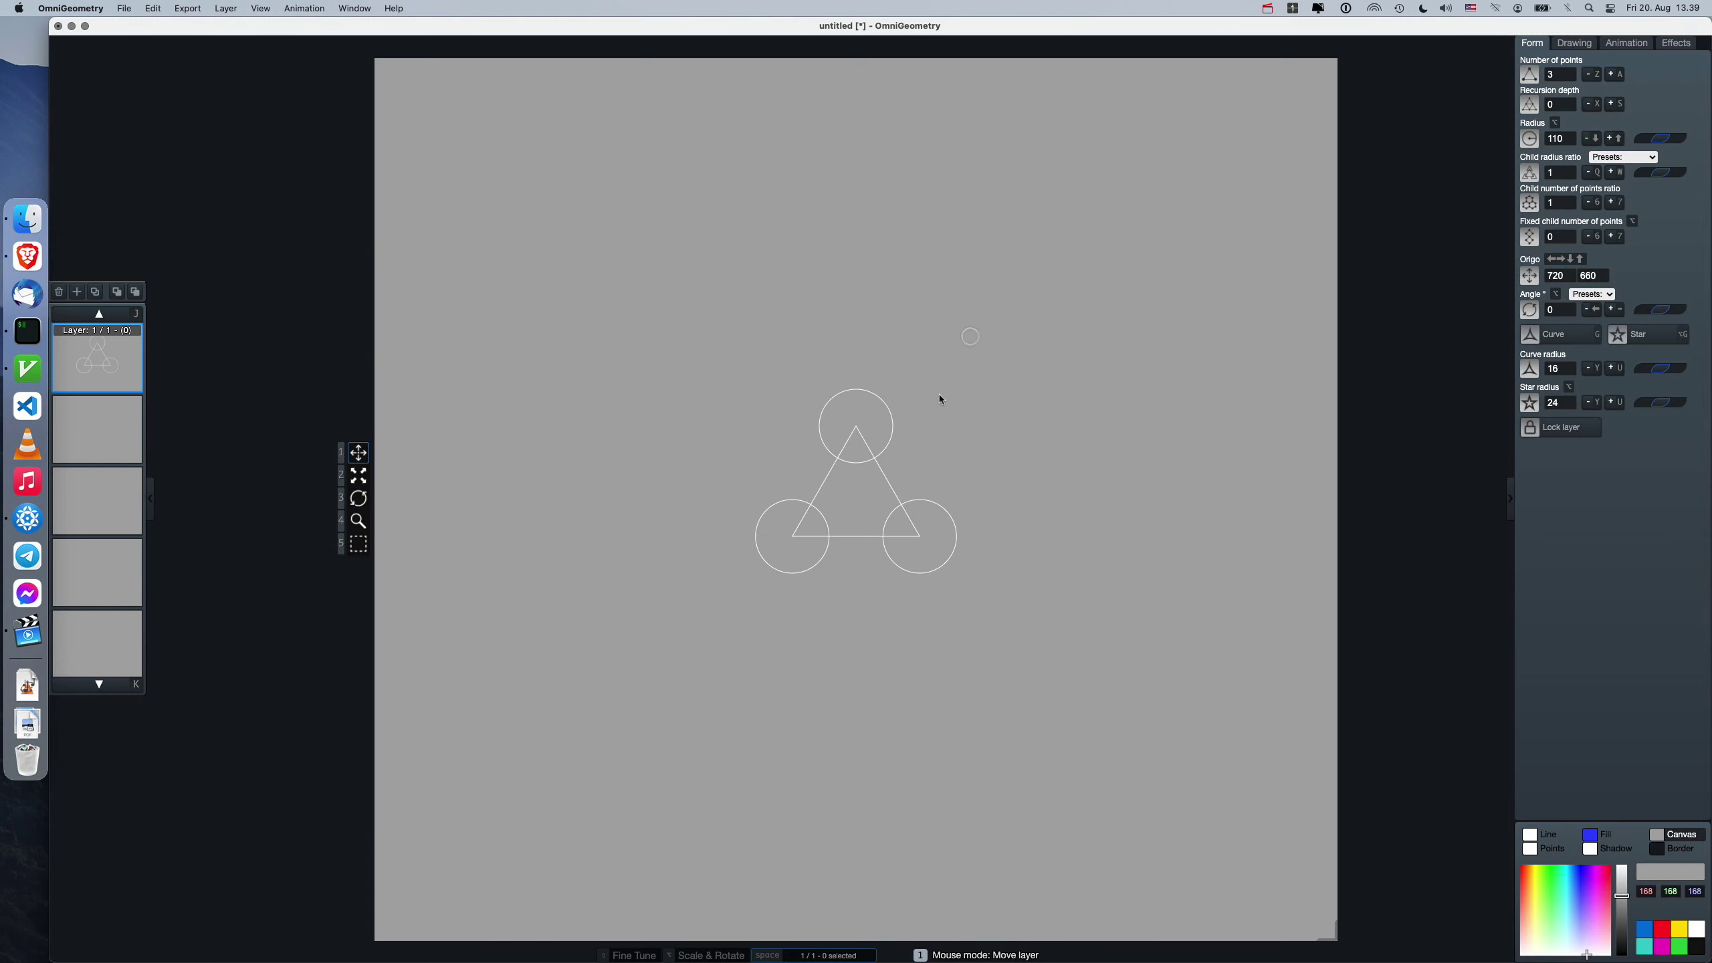
Enlarge the triangle to a radius of about 303.5 and load IcosaDesign4.svg from post_139 as a point image.
key("2")
left_click_drag(940, 397, 214, 147)
left_click(226, 8)
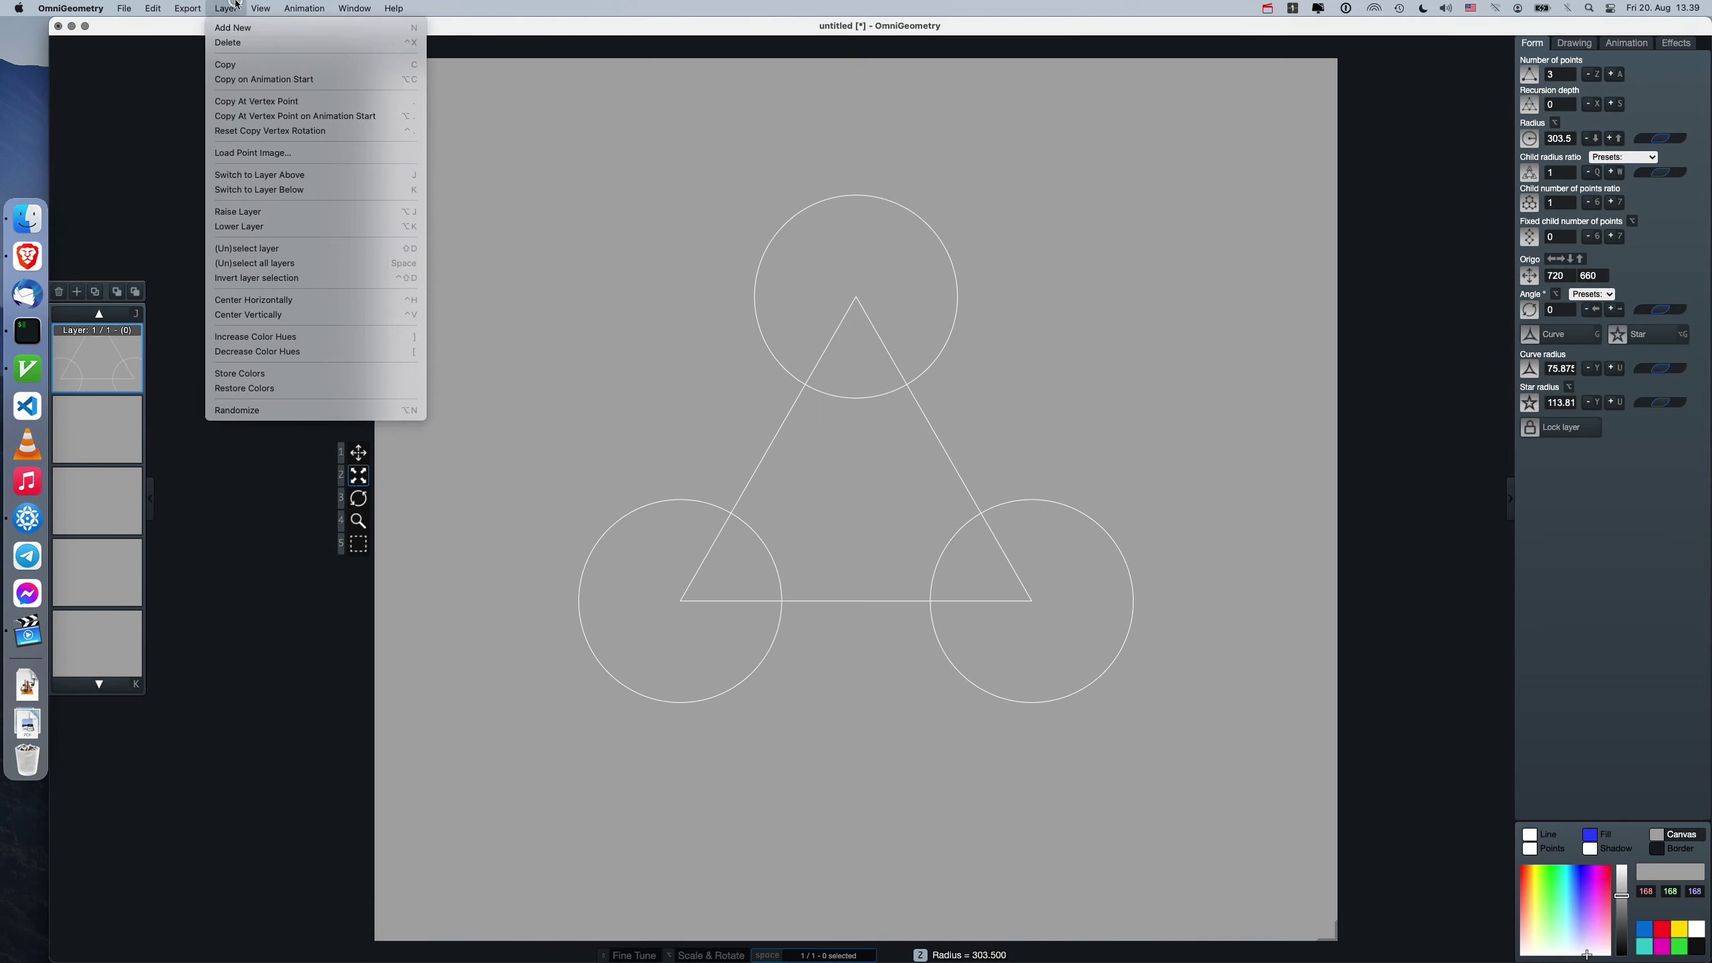
left_click(251, 156)
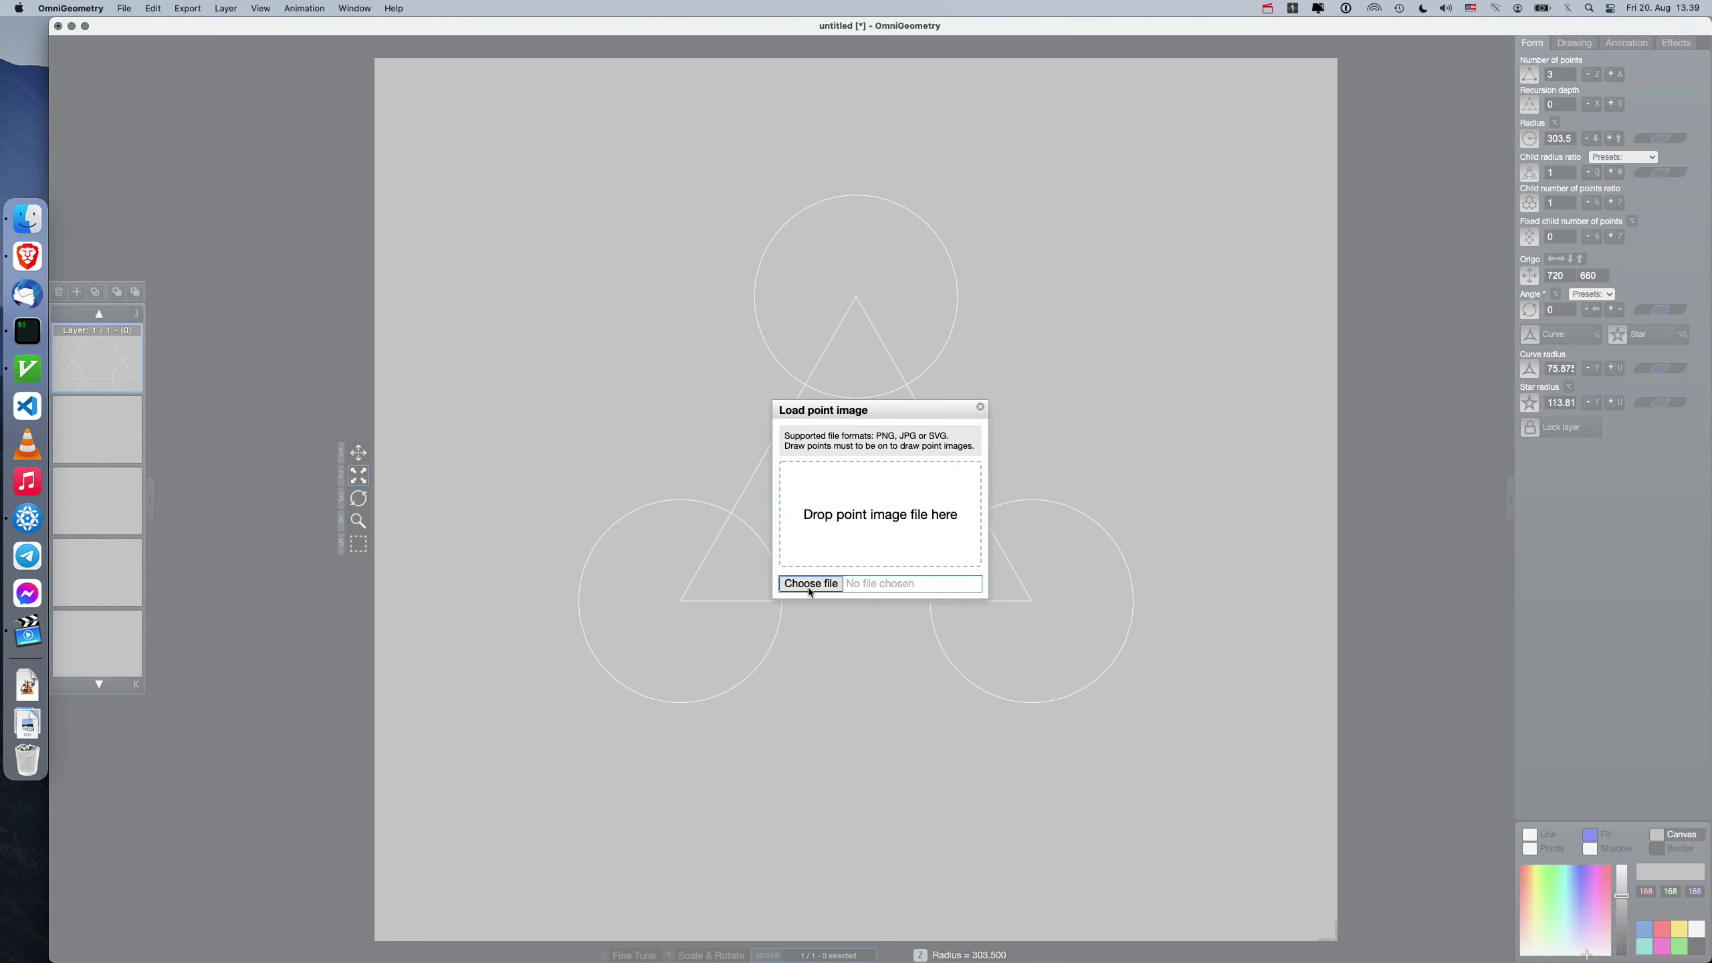
left_click(810, 583)
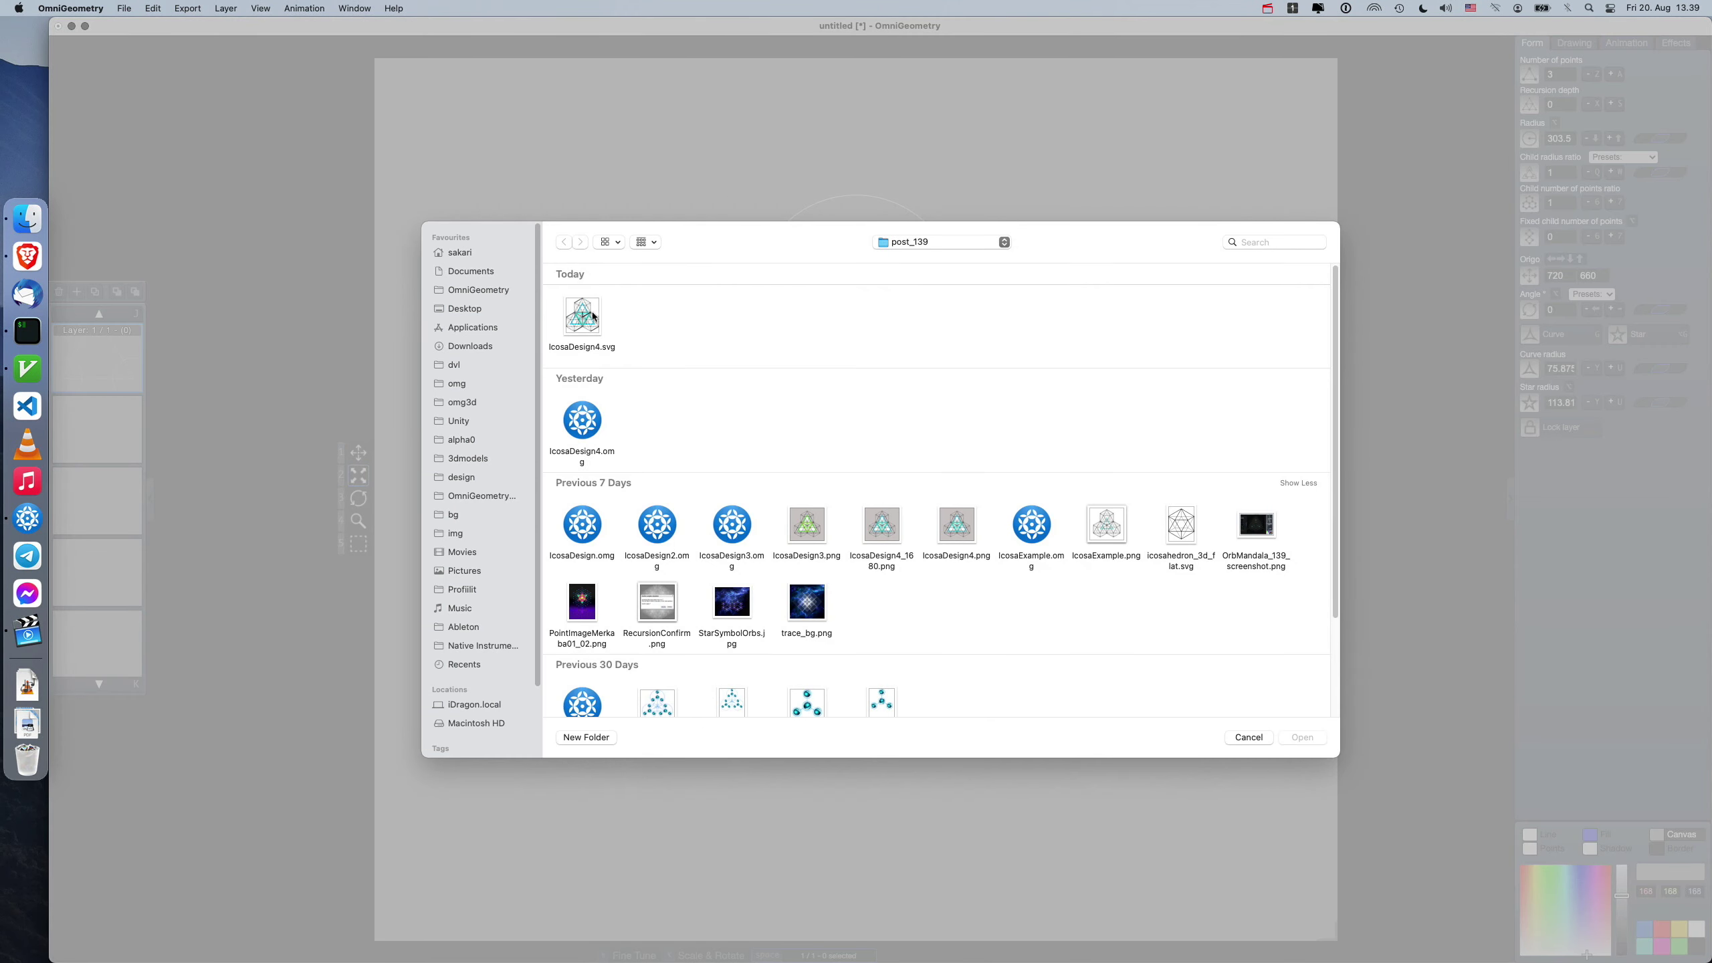
left_click(592, 316)
left_click(1283, 736)
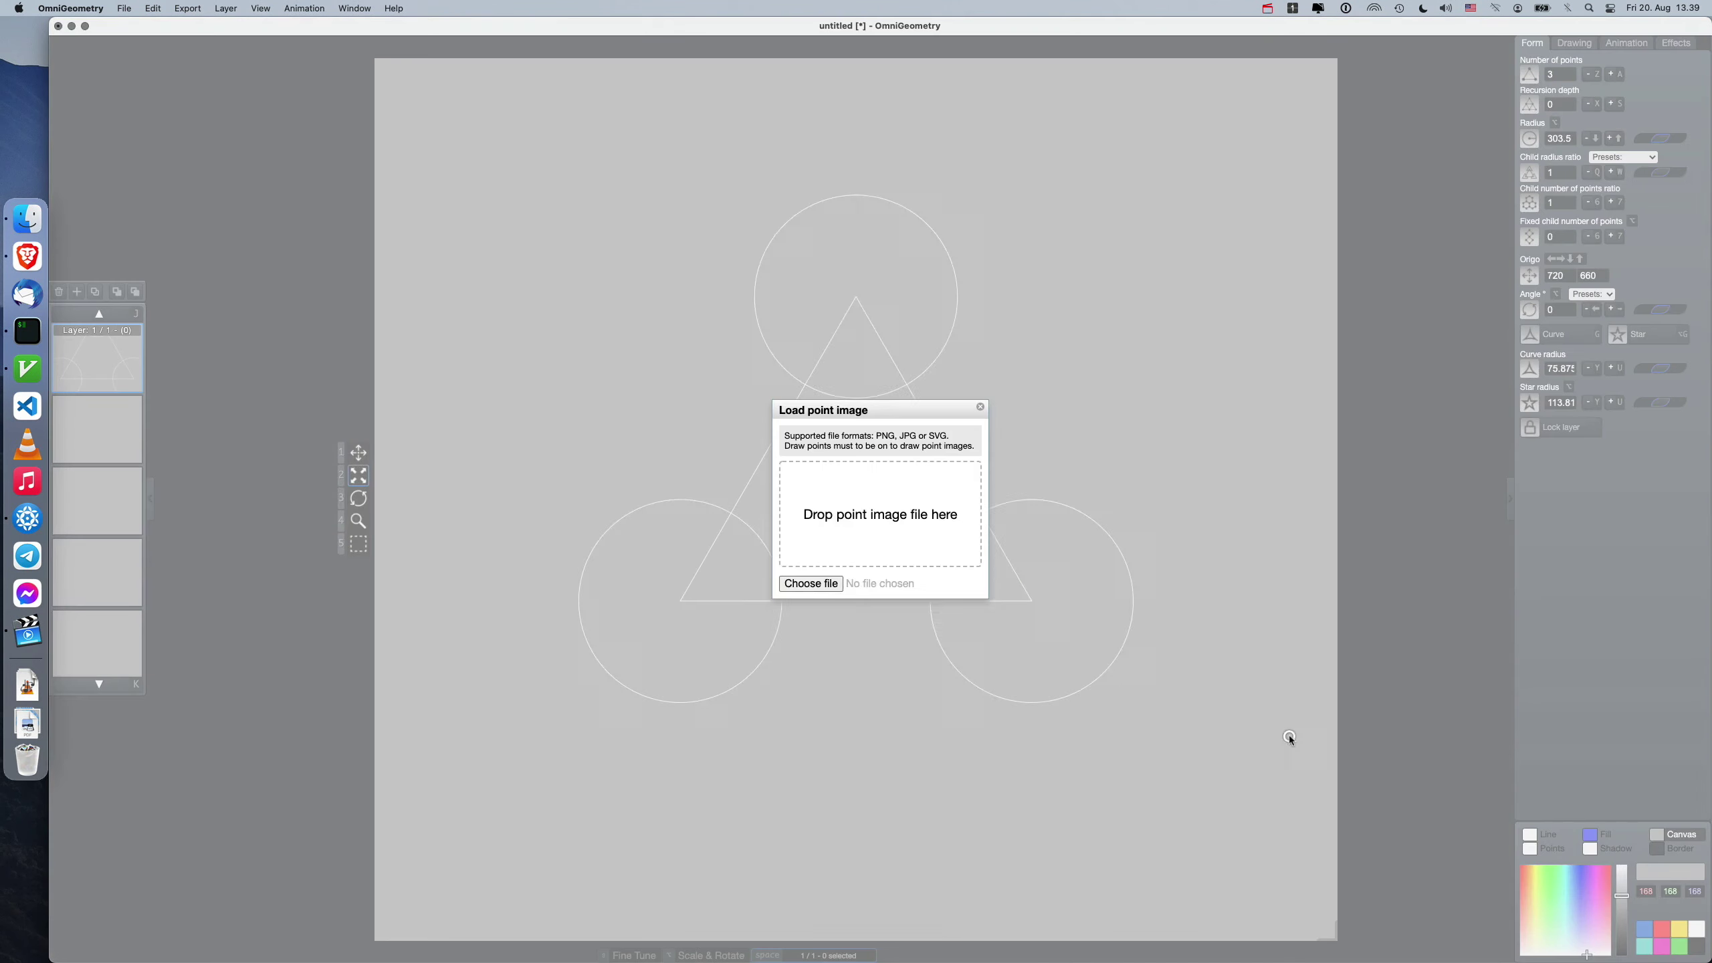
Enlarge the icosahedron point images to a point radius of about 278 and turn off line drawing.
key("0")
key("0")
key("0")
key("0")
key("0")
key("0")
key("0")
key("0")
key("0")
key("0")
key("0")
key("0")
key("shift+0")
key("shift+0")
key("shift+0")
key("shift+0")
key("shift+0")
key("shift+0")
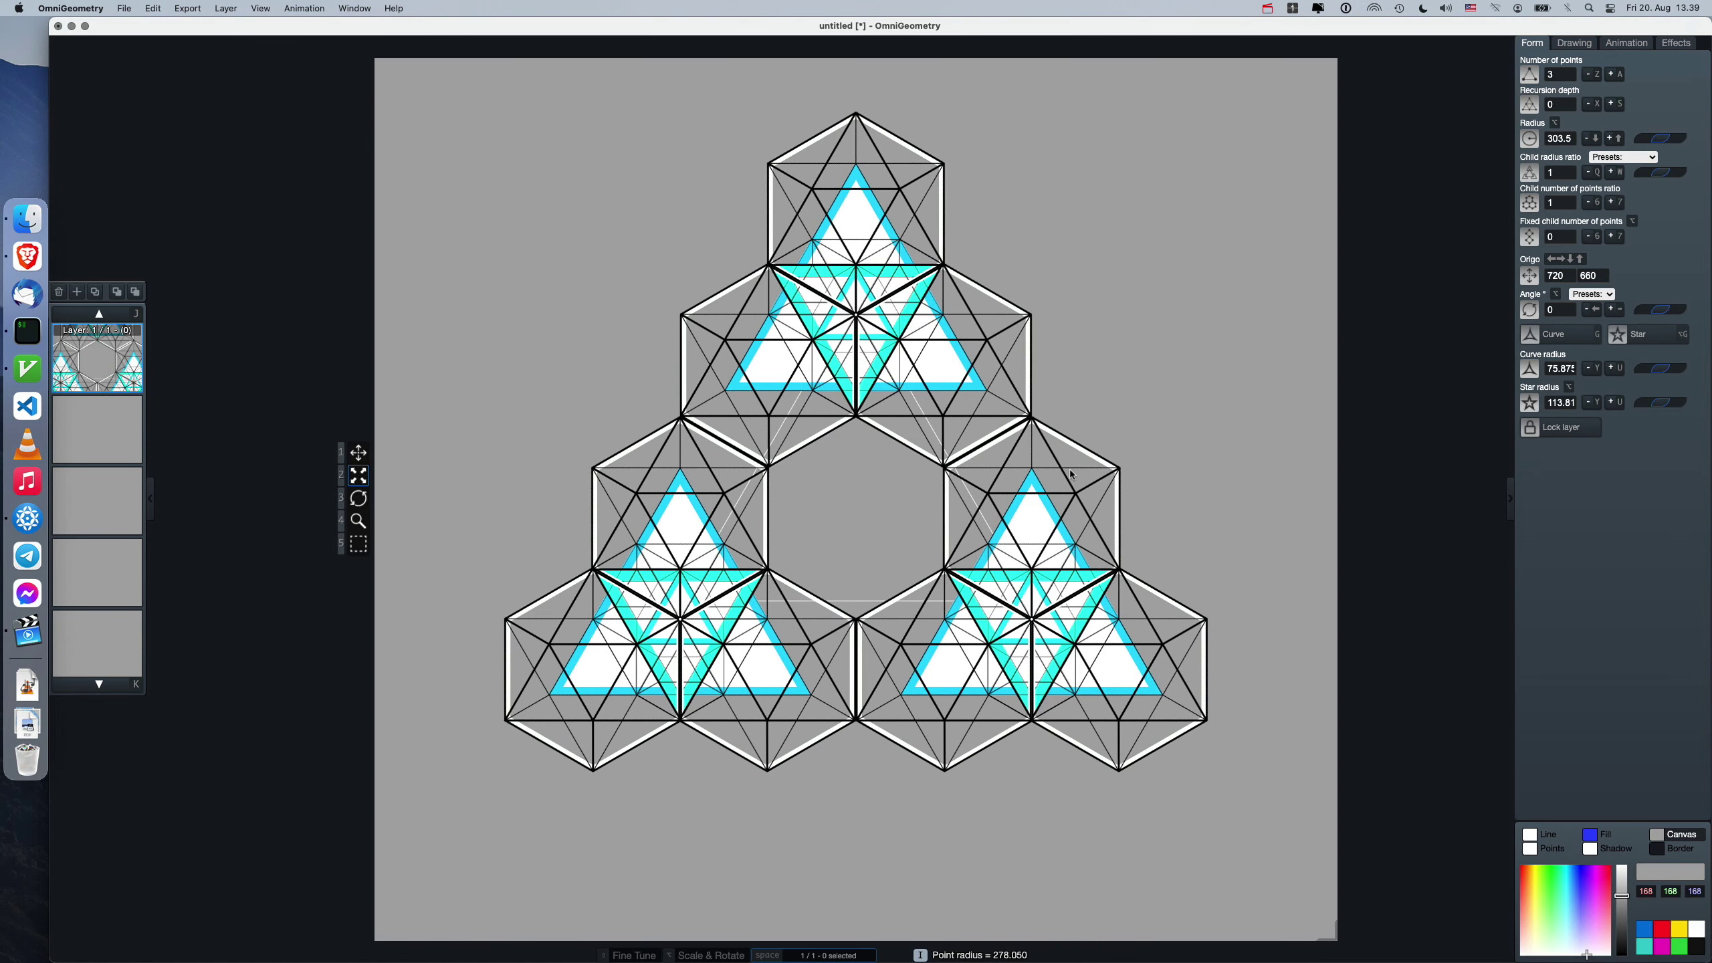
key("4")
key("m")
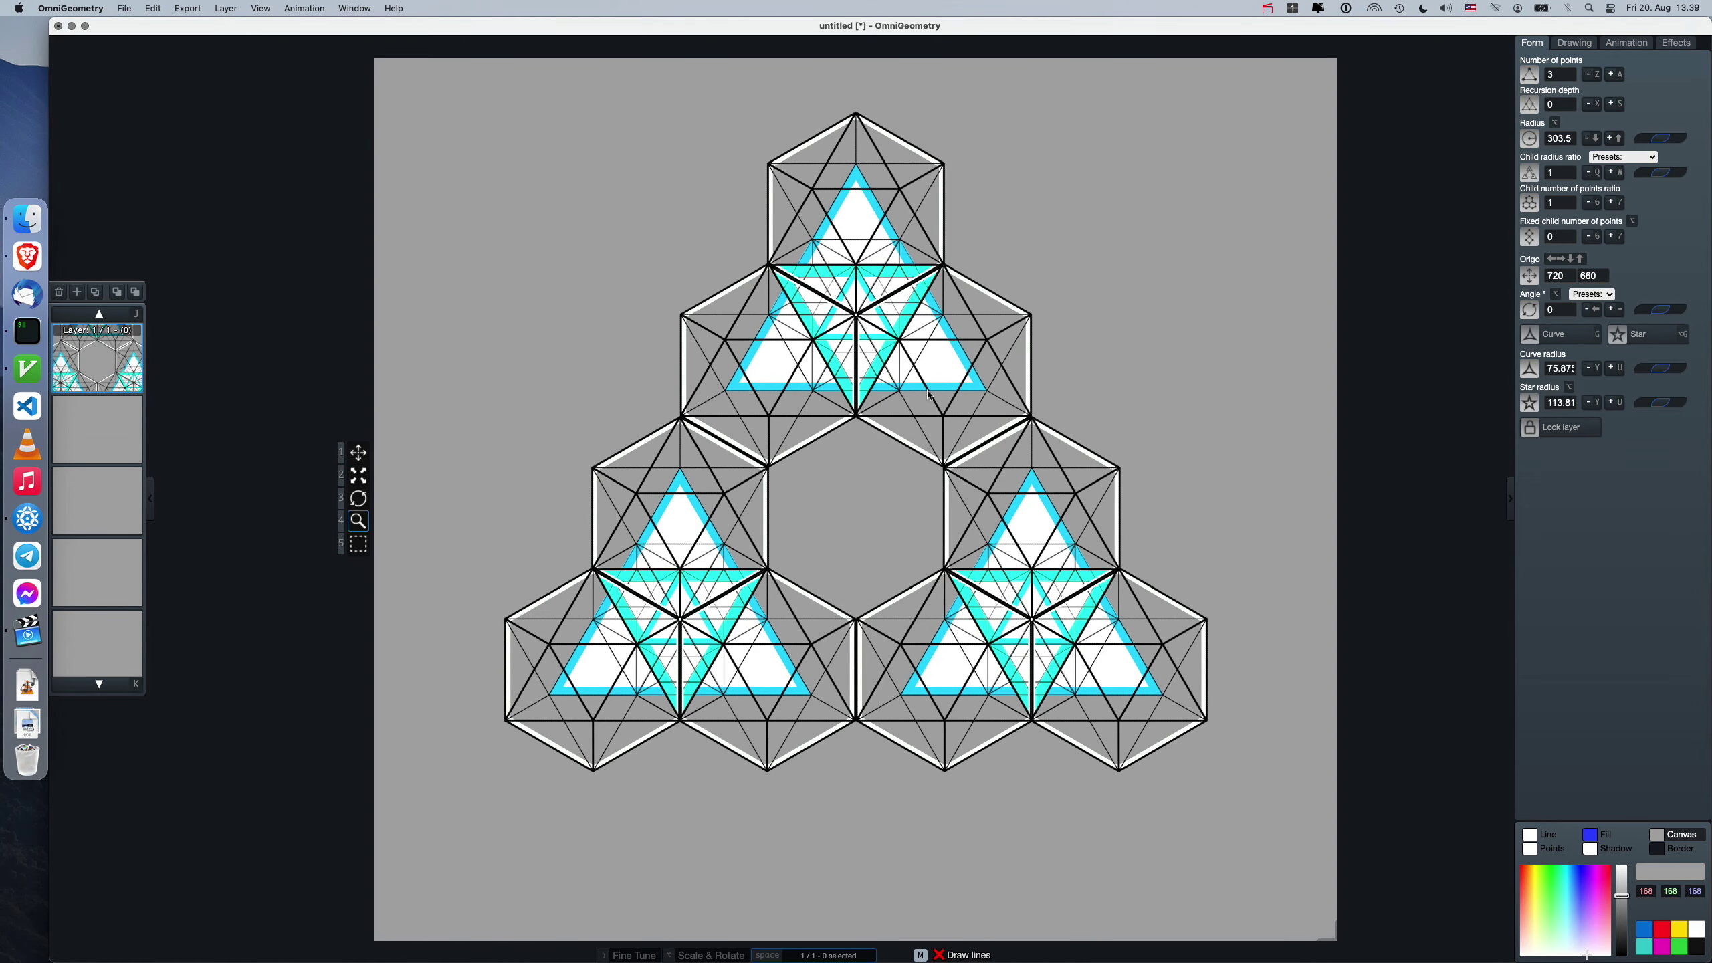
Duplicate the layer and move the copy up and to the left of the original, to origo about -66.9, 203.3.
mouse_move(864, 319)
left_mouse_down()
mouse_move(852, 494)
mouse_move(896, 203)
mouse_move(876, 364)
left_mouse_up()
key("super+d")
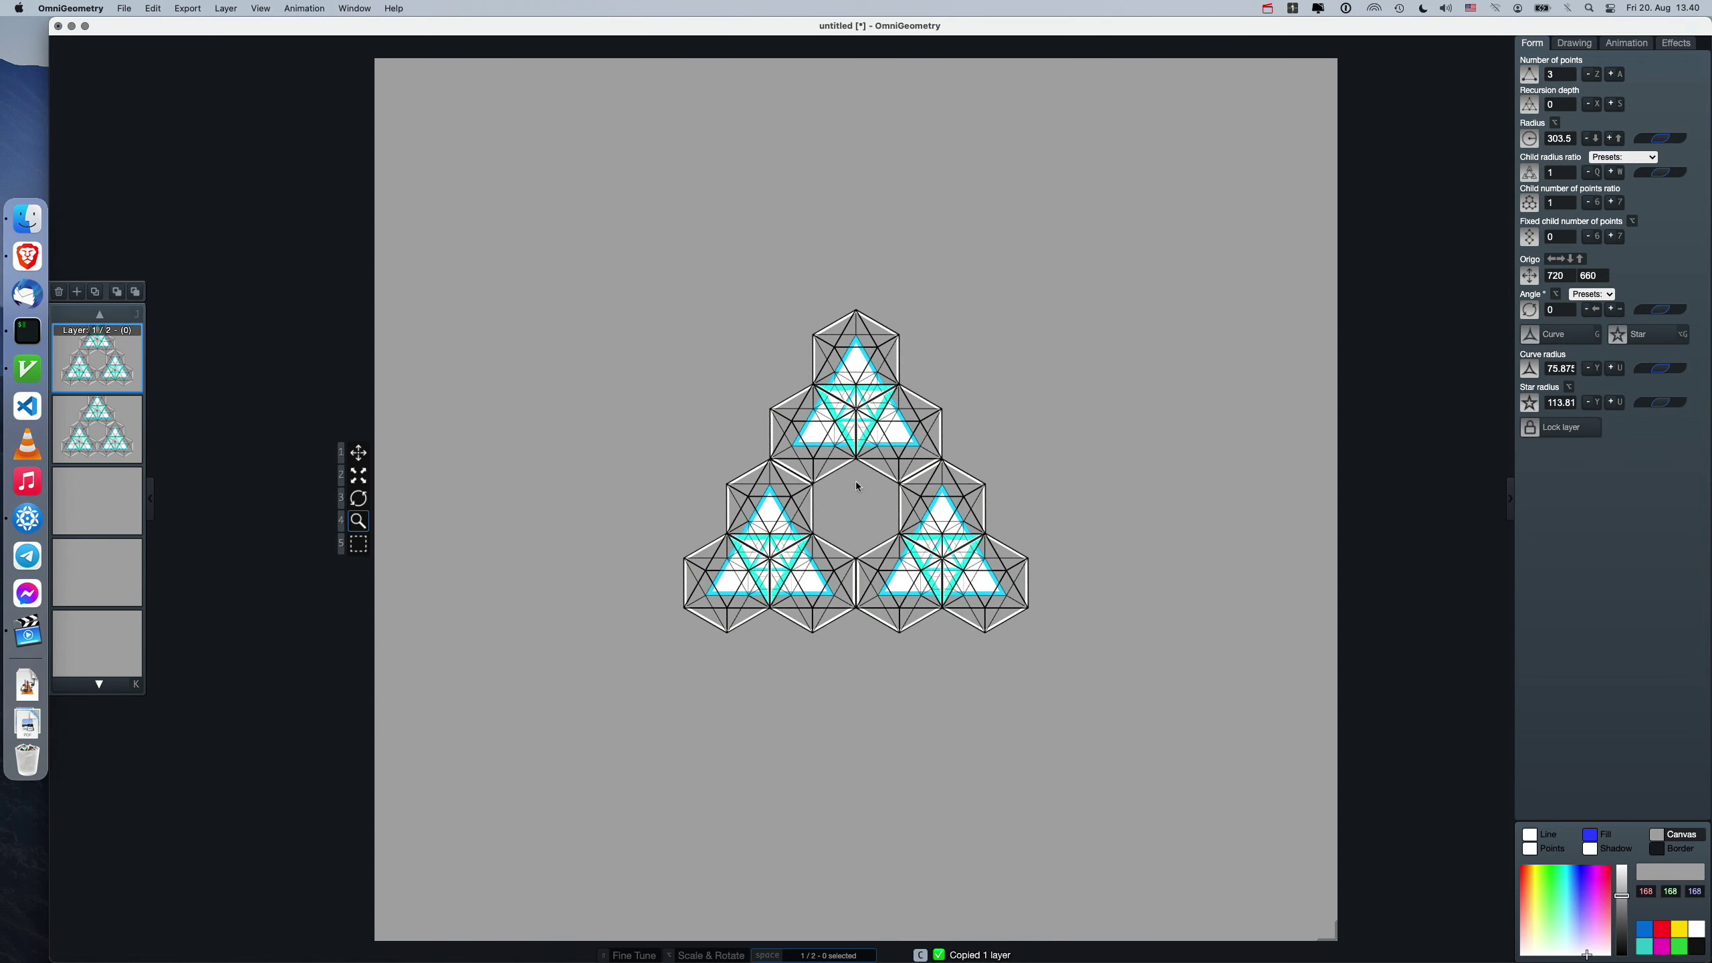
key("1")
left_click_drag(856, 481, 681, 365)
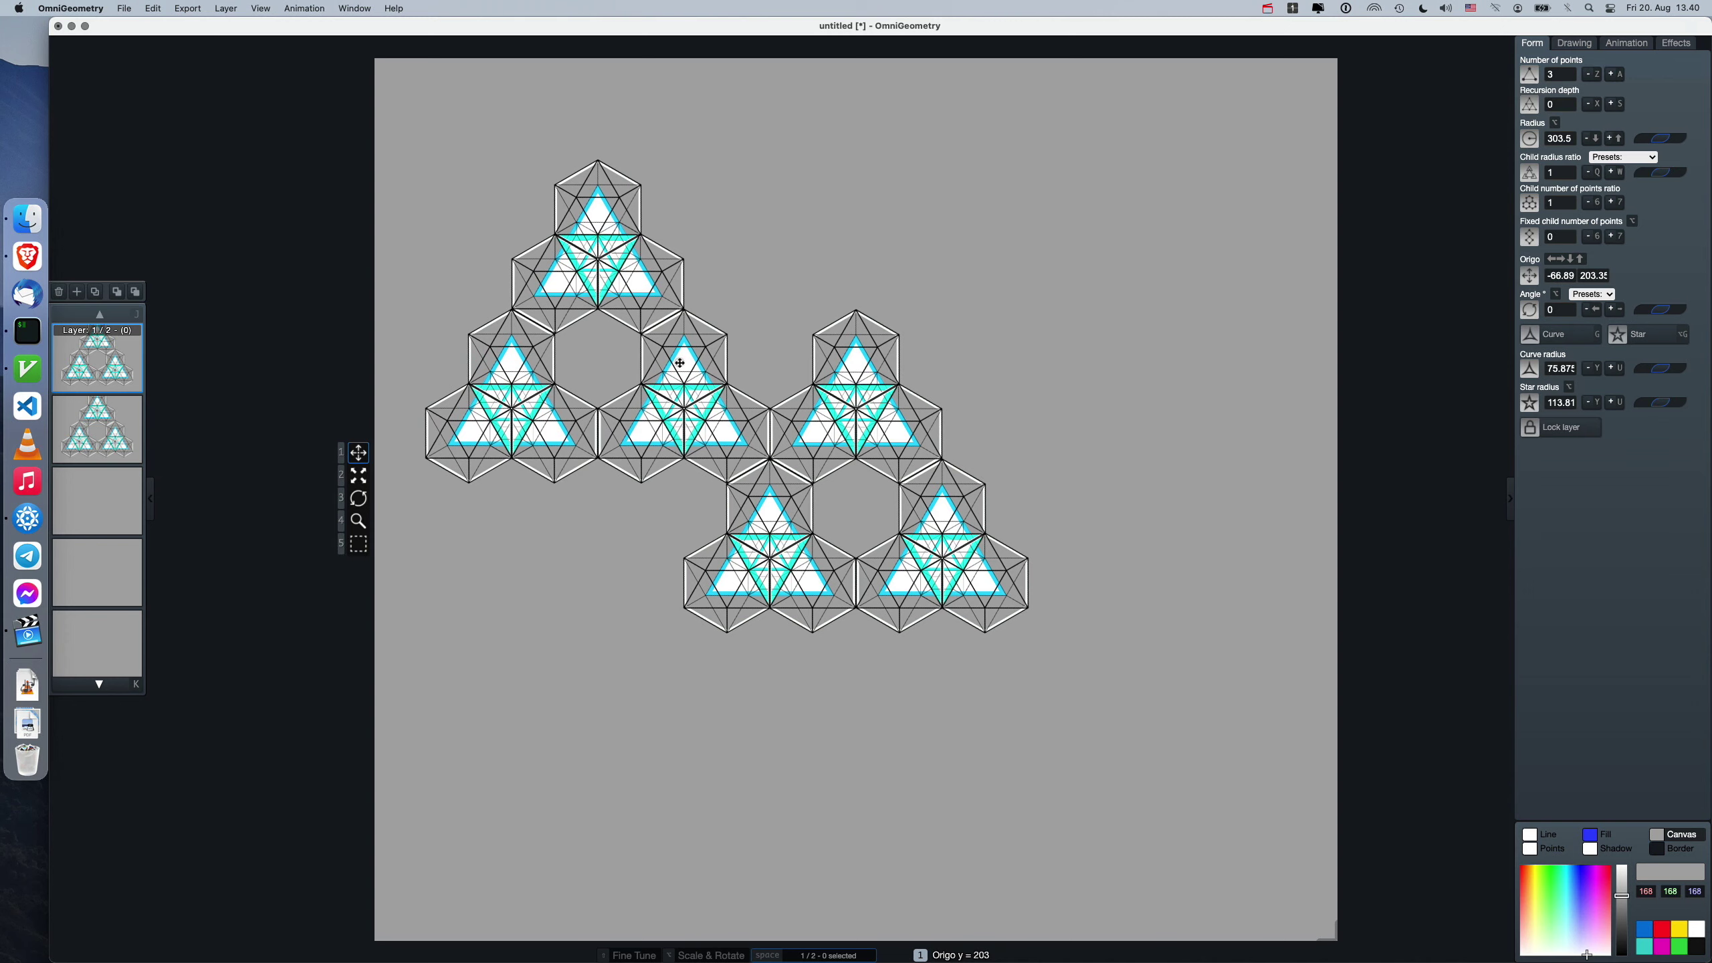
Duplicate the layer twice more, fitting one copy below the original and the other up and to its right, at origo about 1506, 205.
key("super+d")
left_click_drag(548, 451, 1002, 844)
key("super+d")
left_click_drag(922, 806, 1121, 314)
left_click_drag(1031, 395, 1007, 432)
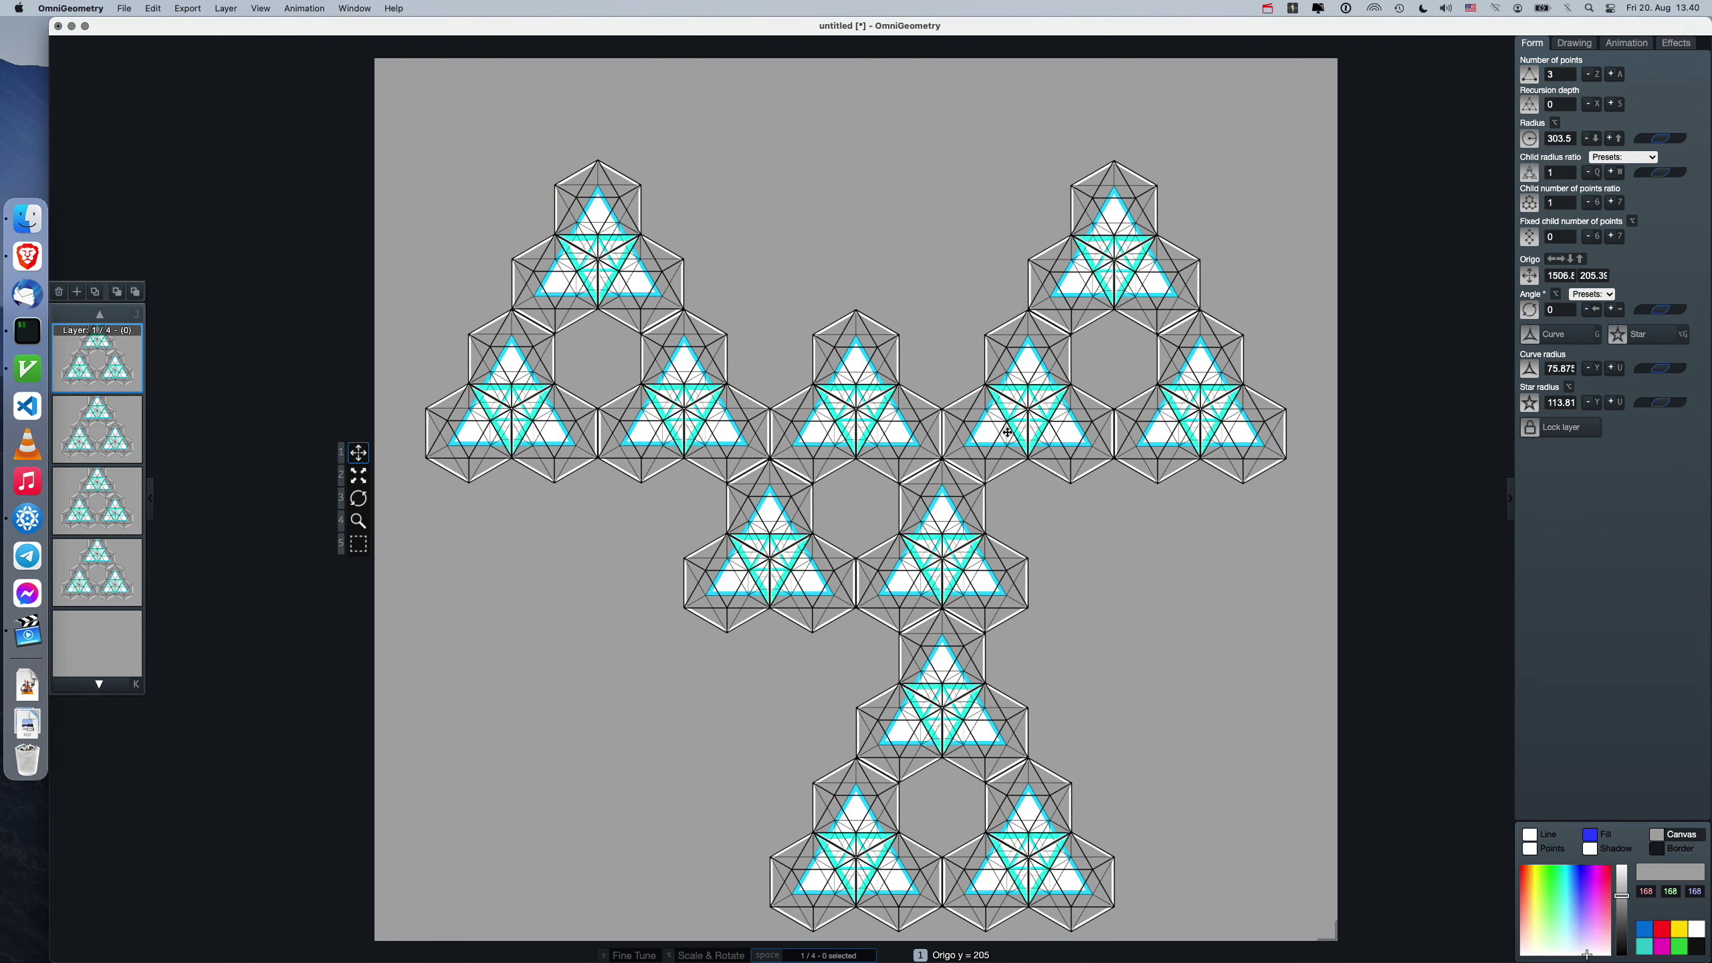
Select all four layers and move them together down and to the left, bringing layer 1's origo to about 1214, 287.
key("super+a")
key("super+a")
key("super+a")
key("1")
left_click_drag(906, 479, 827, 516)
Examine the line edges of the SVG point images close up, shifting the selected layers to inspect other parts of the pattern.
scroll(902, 462, "up", 10)
key("4")
scroll(810, 530, "up", 5)
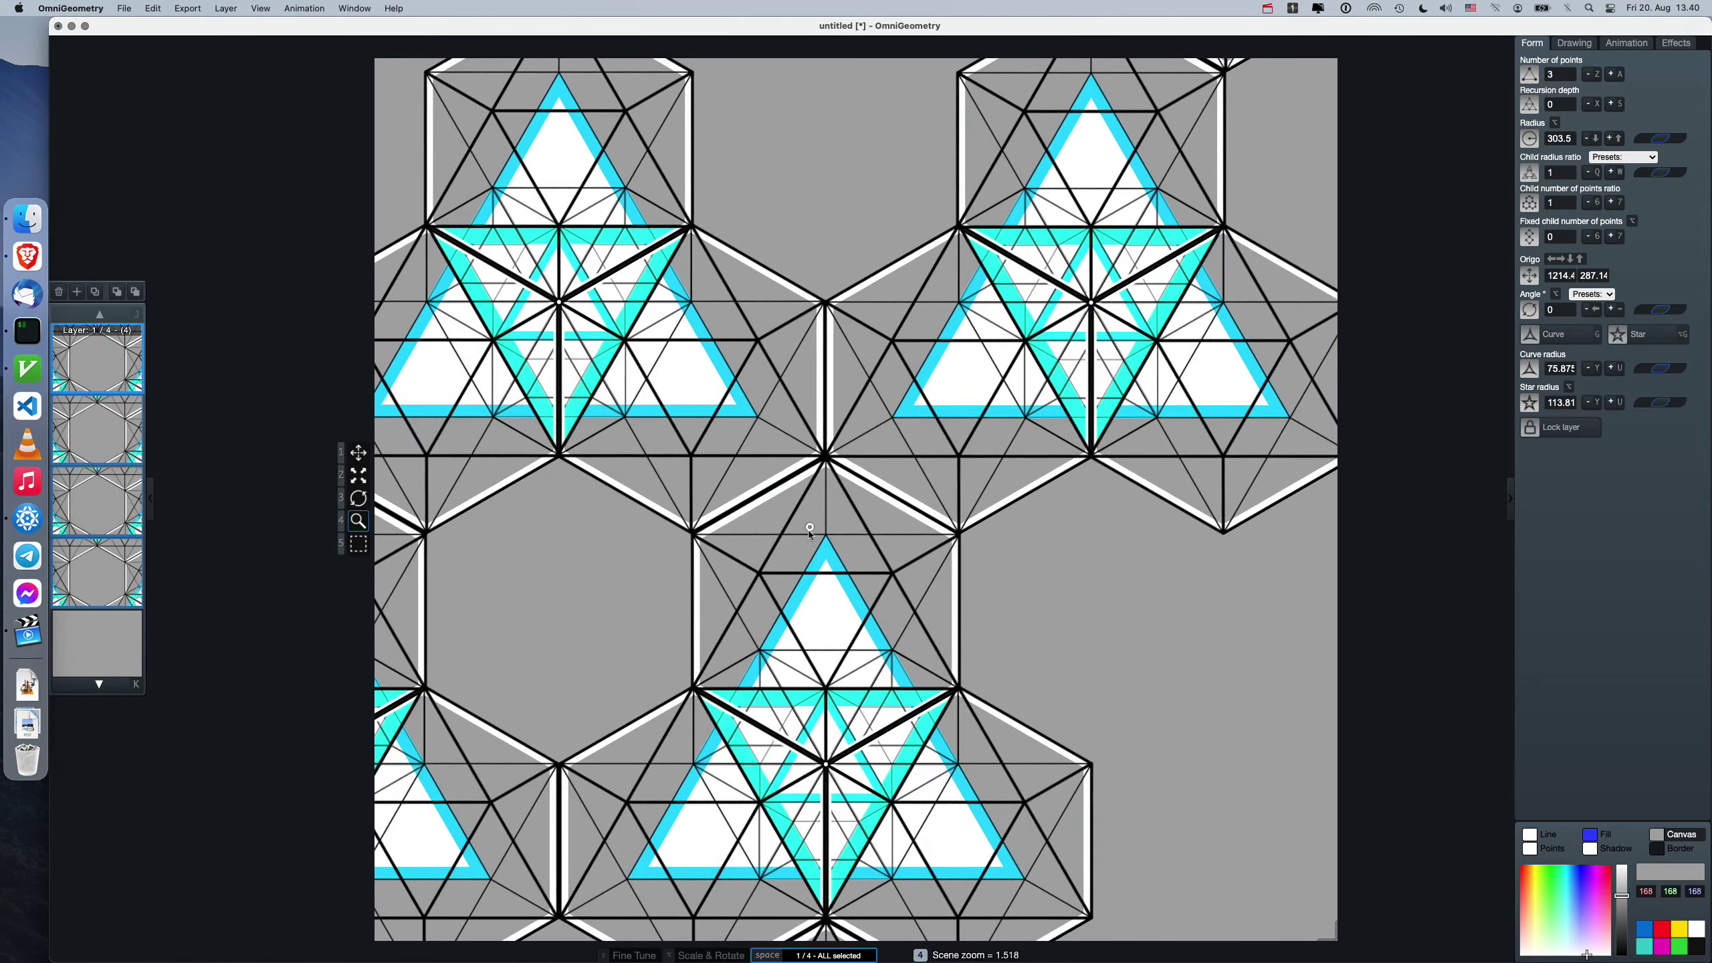
scroll(810, 531, "up", 10)
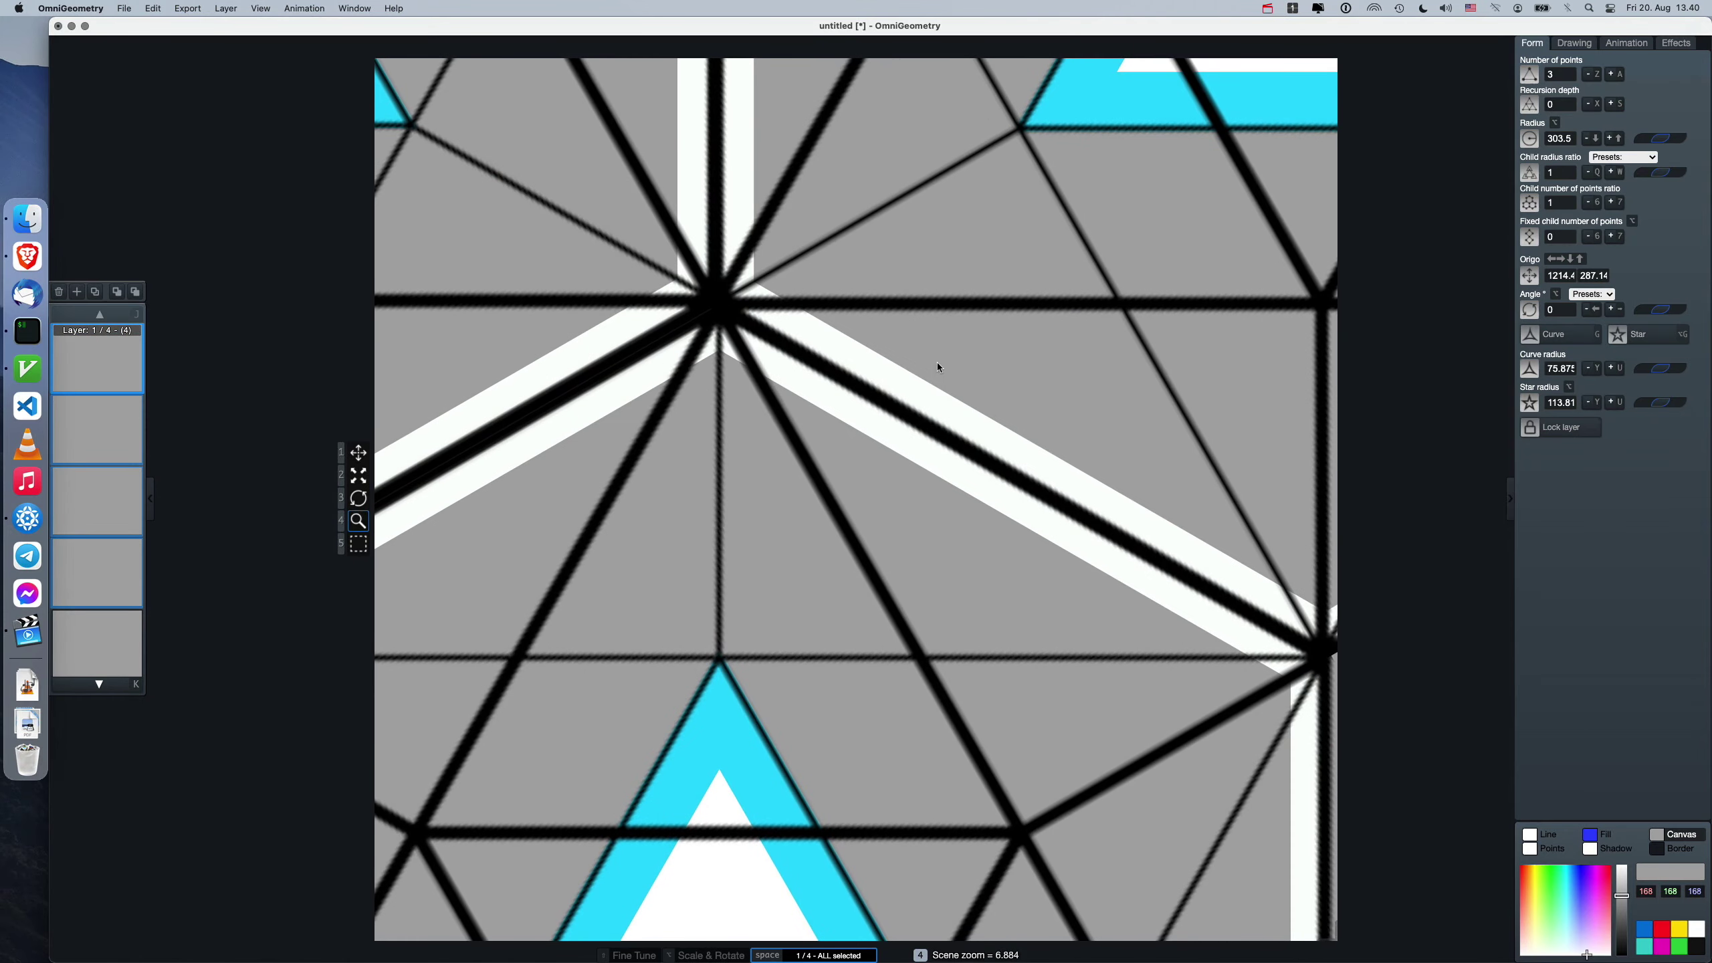
key("1")
left_click_drag(938, 368, 754, 705)
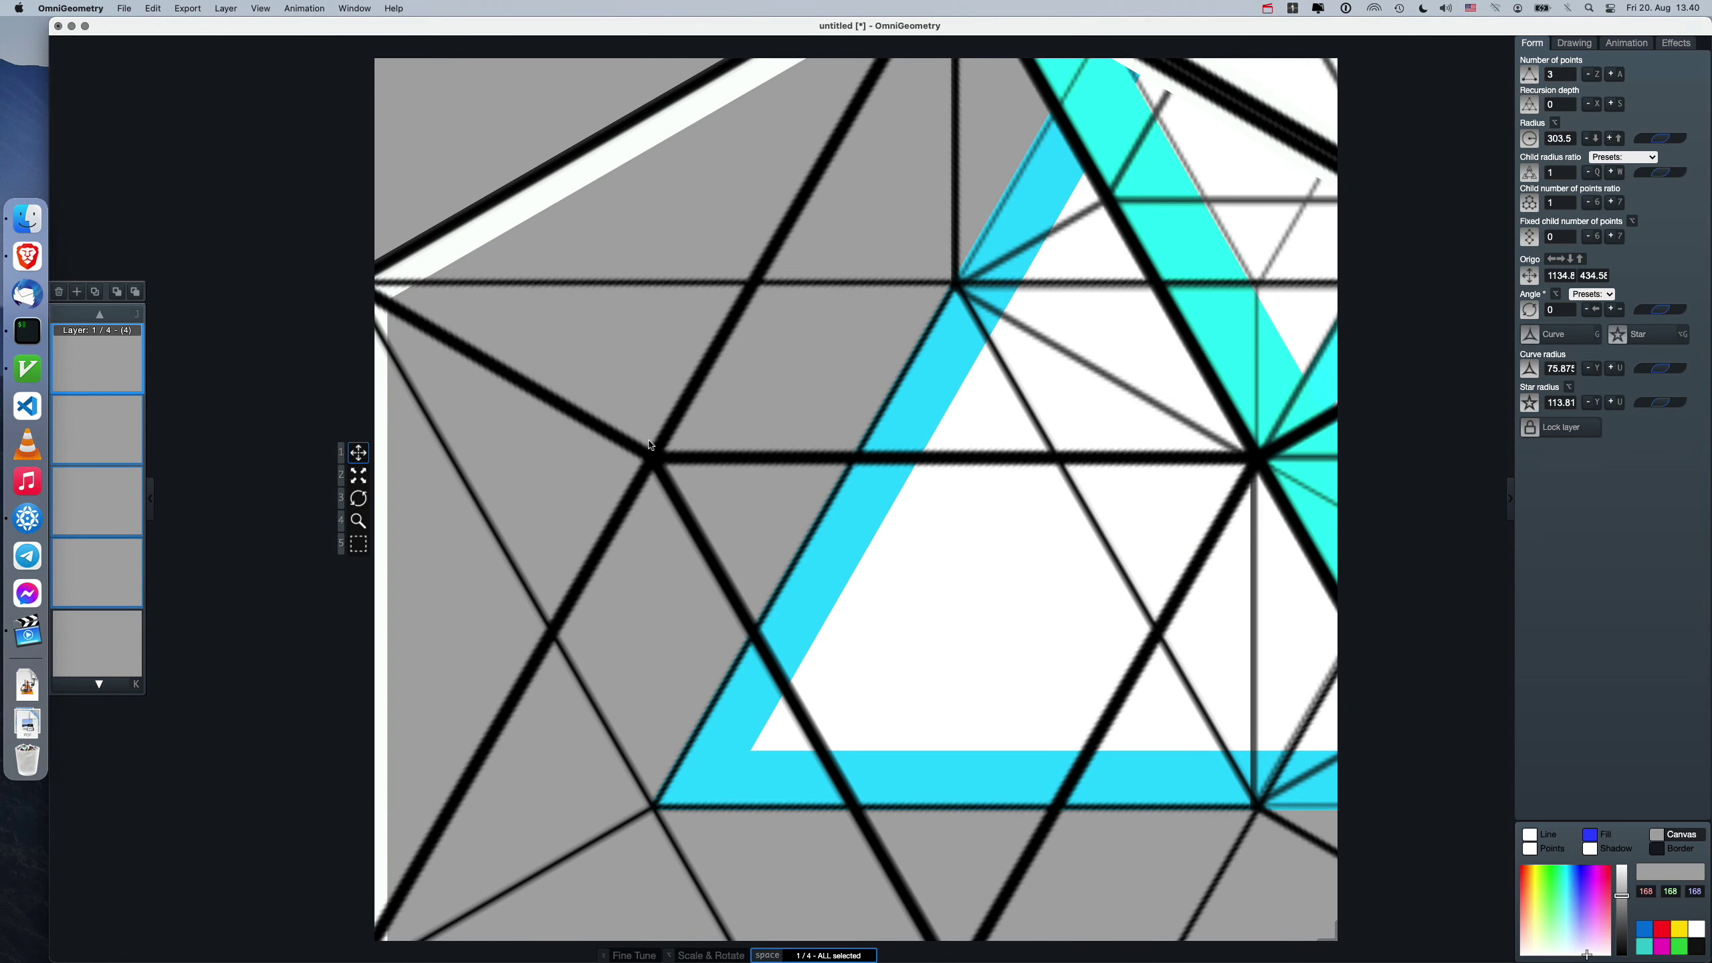
key("4")
scroll(578, 387, "down", 7)
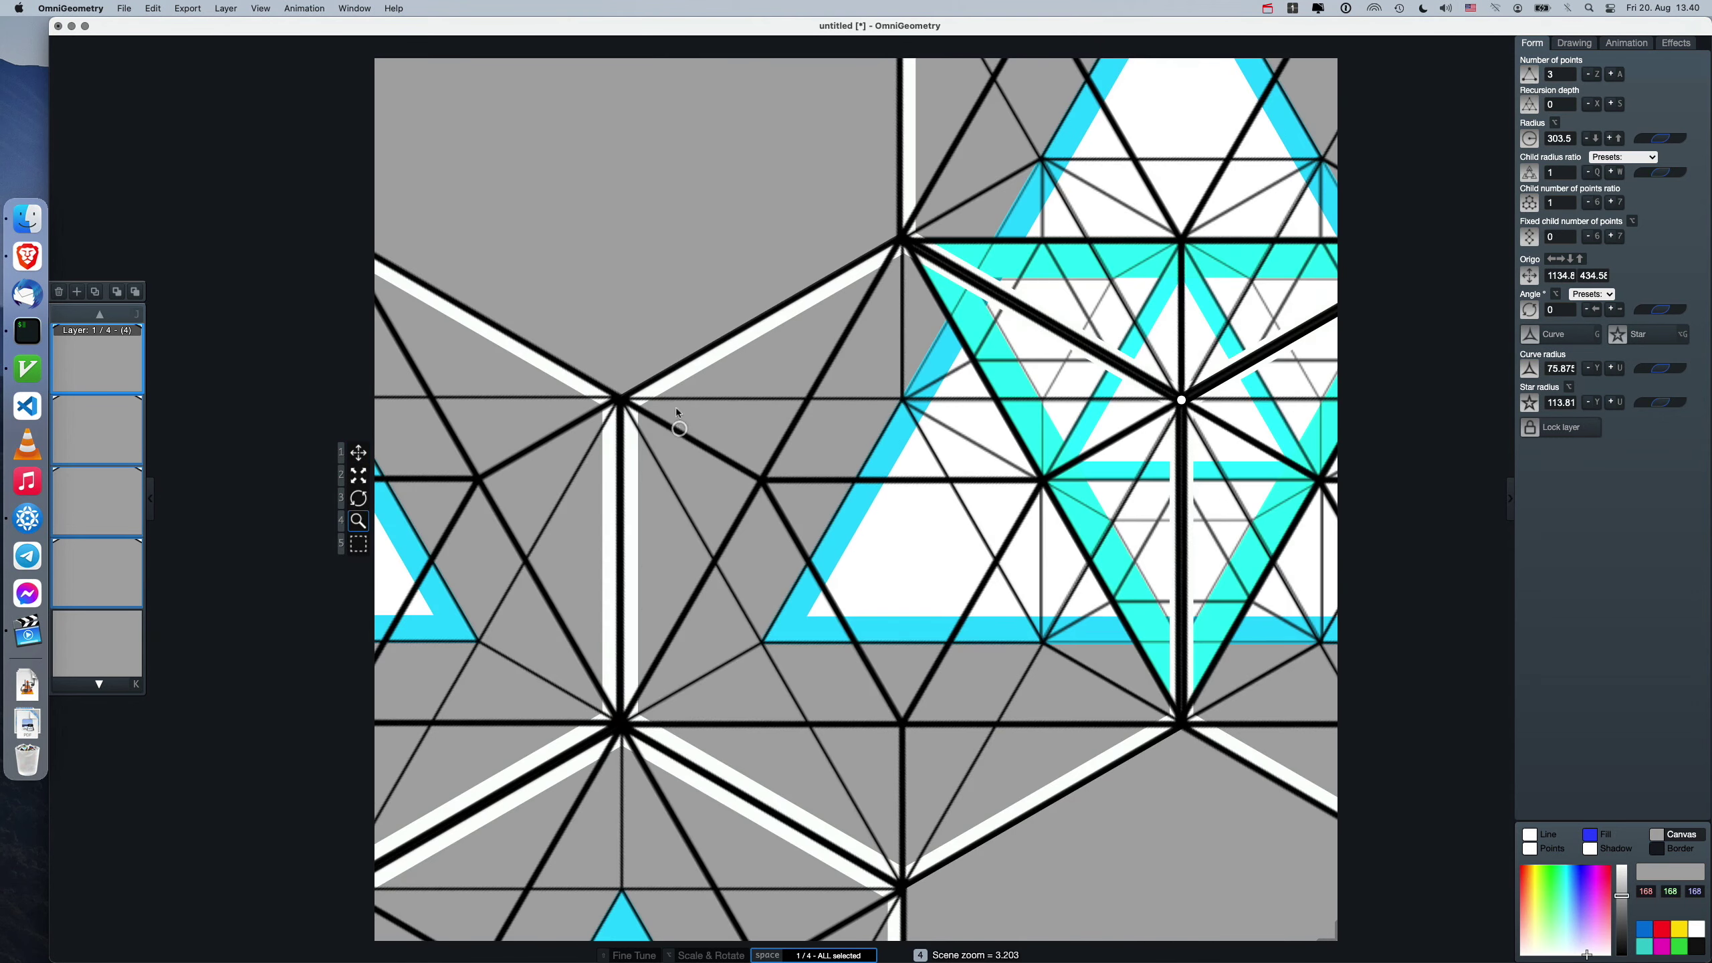
scroll(812, 480, "down", 10)
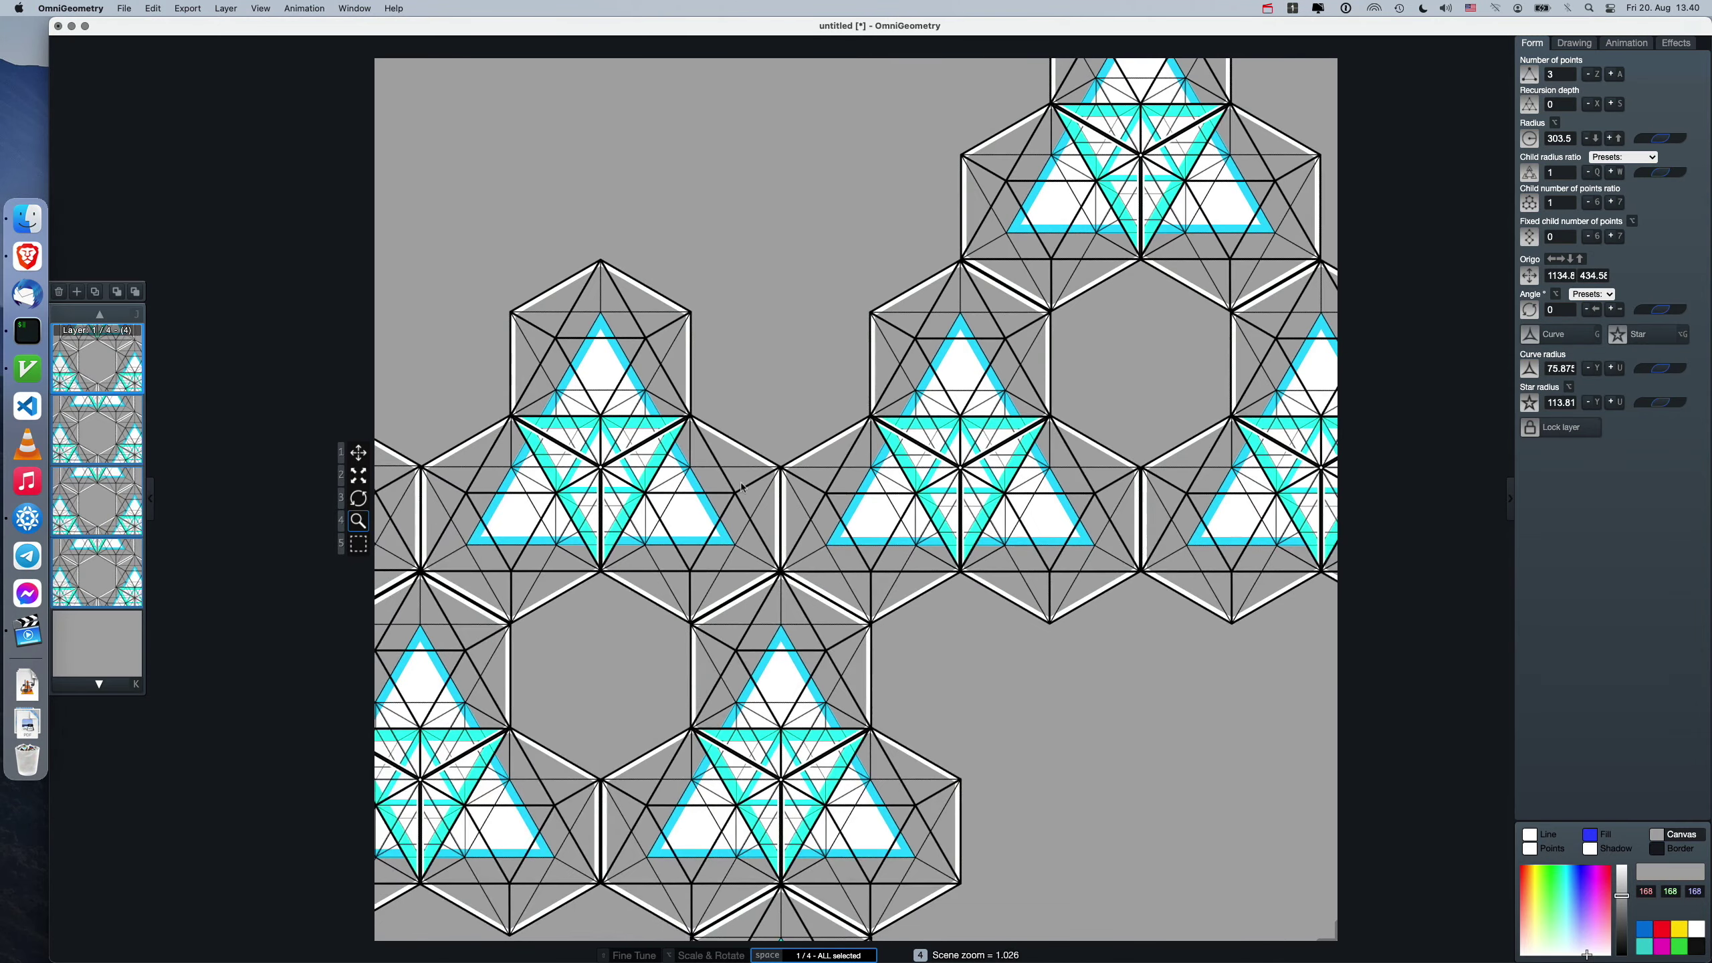
left_click_drag(719, 642, 715, 676)
Move the four selected layers together up and to the right, and clear the multiple layer selection.
key("1")
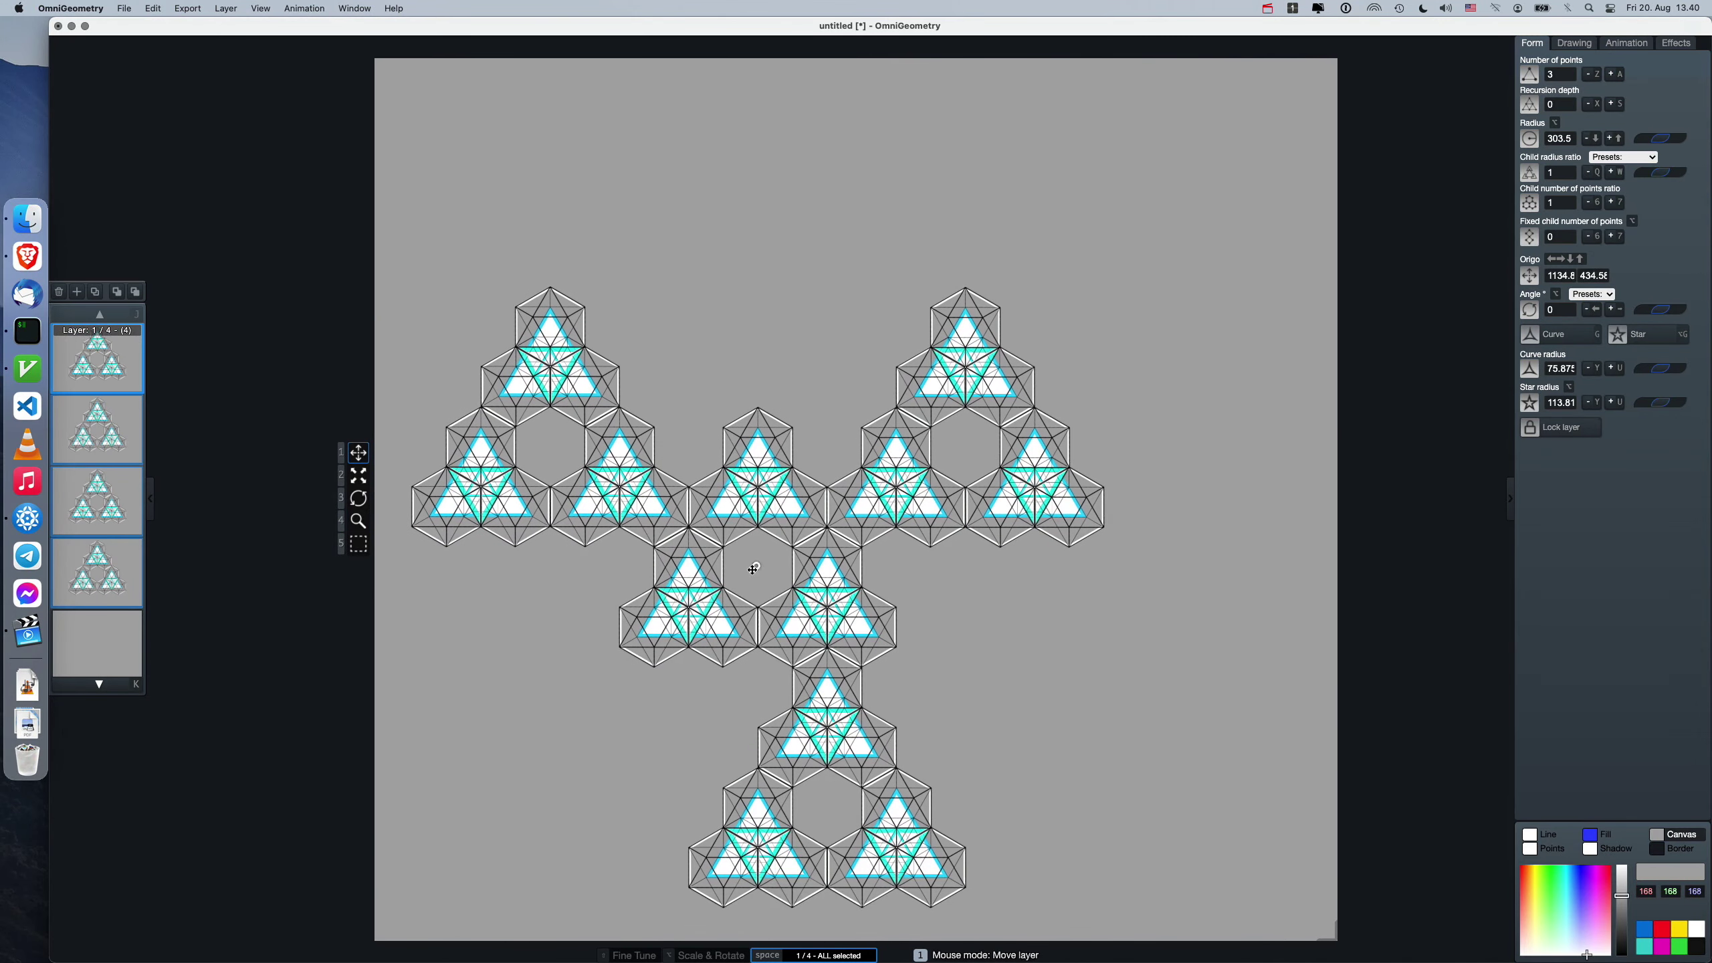
left_click_drag(751, 567, 809, 493)
key("space")
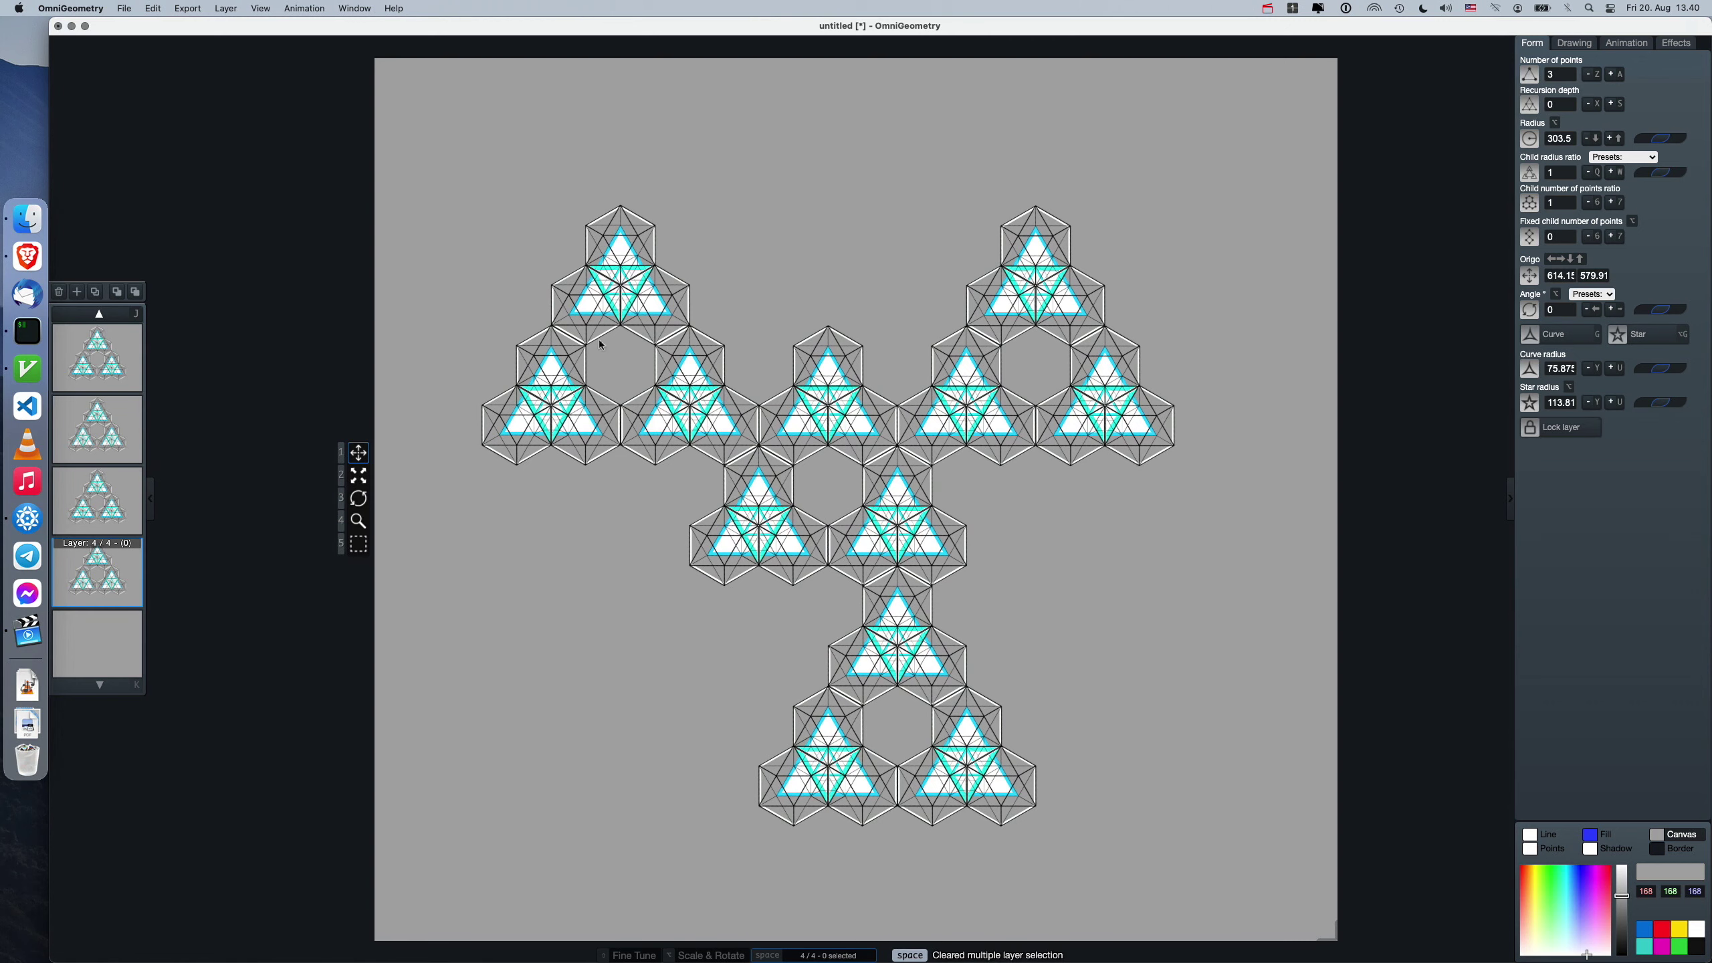
Delete three of the four layers, keeping only the upper-right copy of the pattern.
left_click(126, 444)
key("Delete")
key("Delete")
key("Delete")
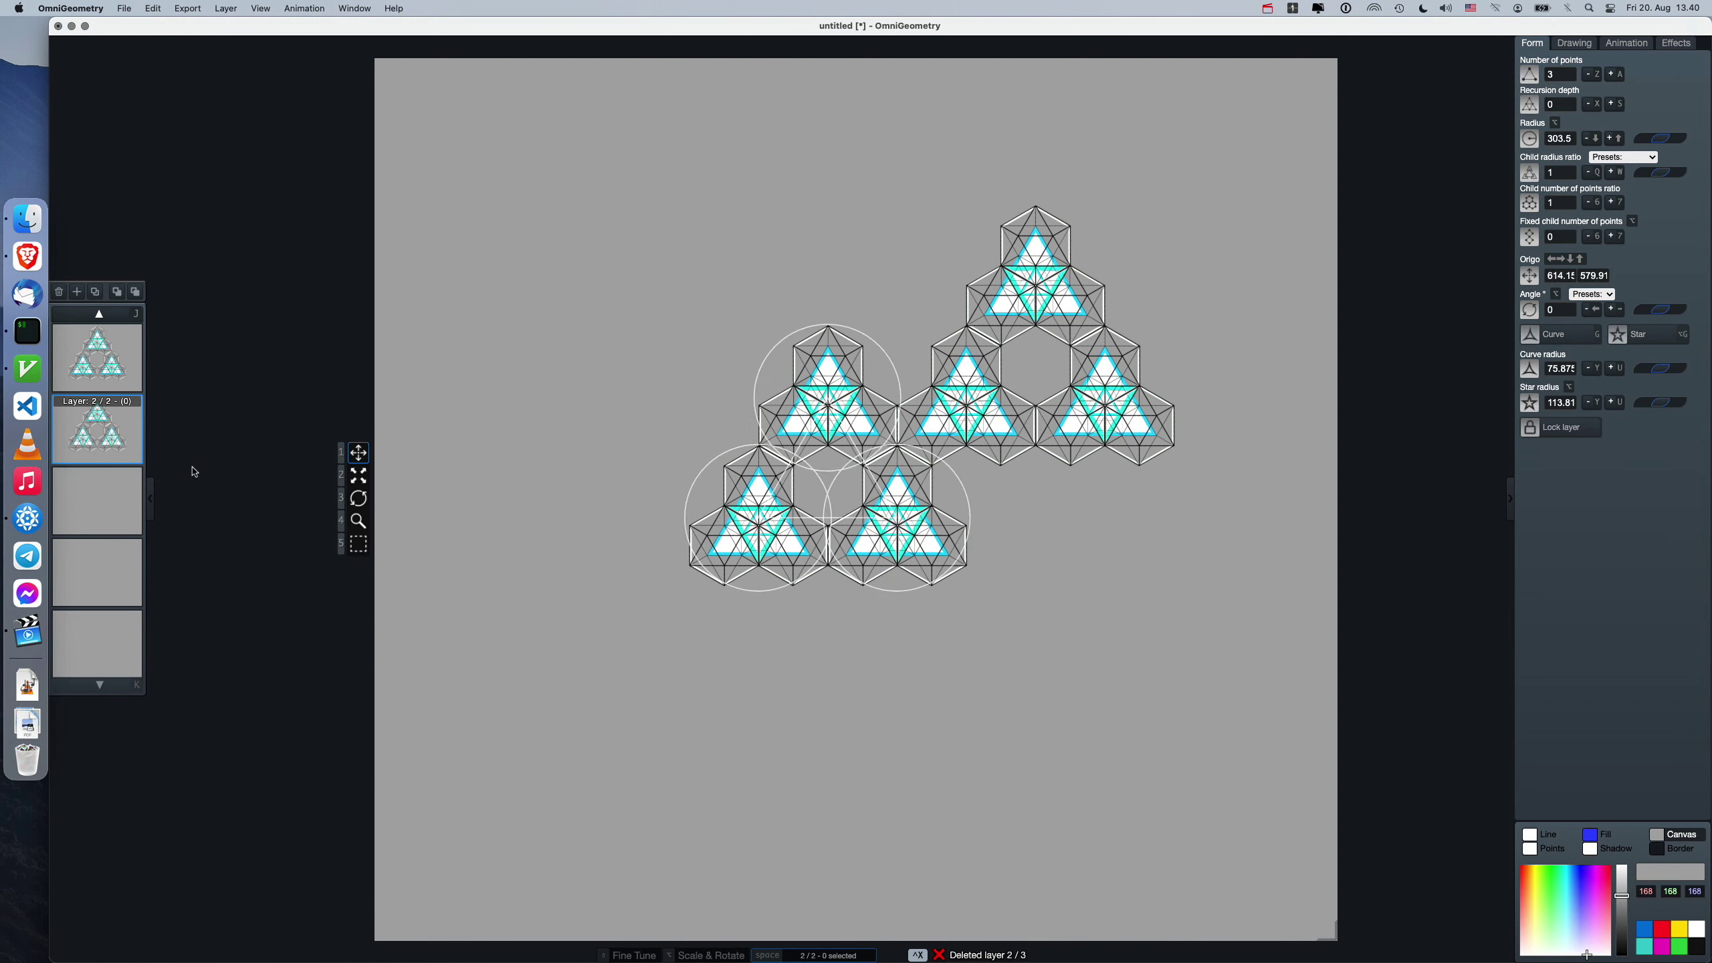
Raise the remaining layer's number of points to 5 and return it to 3.
key("a")
key("a")
key("z")
key("z")
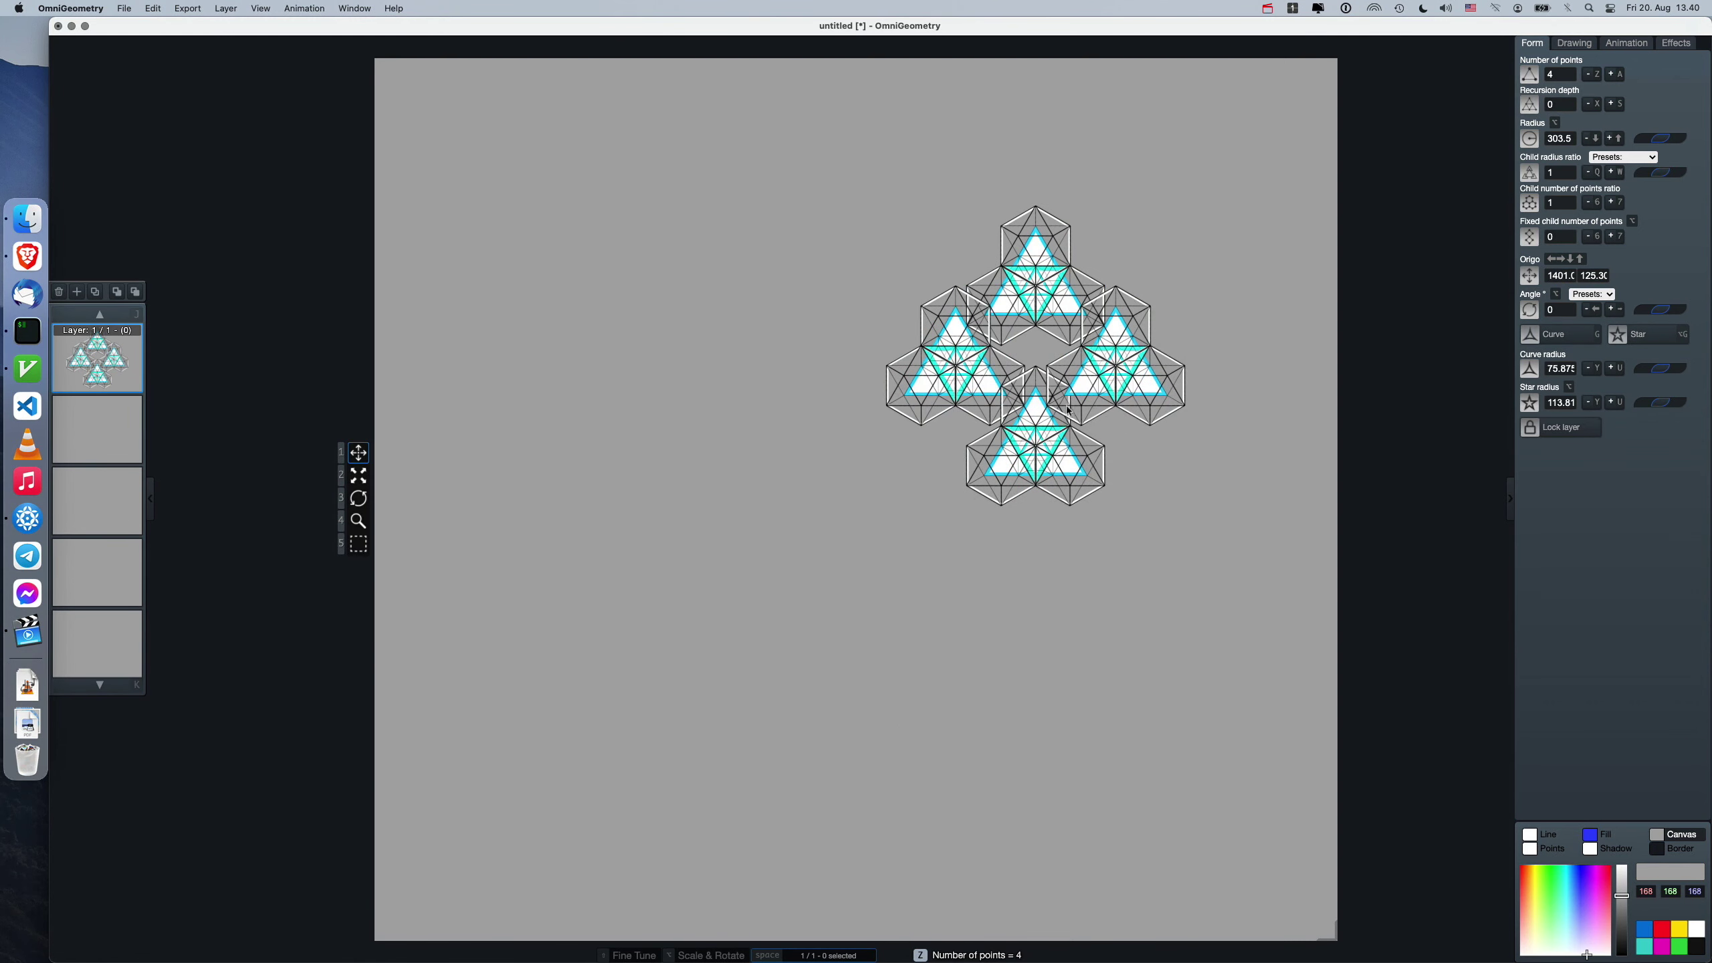
Center the remaining layer horizontally and vertically on the canvas, at origo 720, 660.
key("4")
left_click_drag(1034, 370, 956, 407)
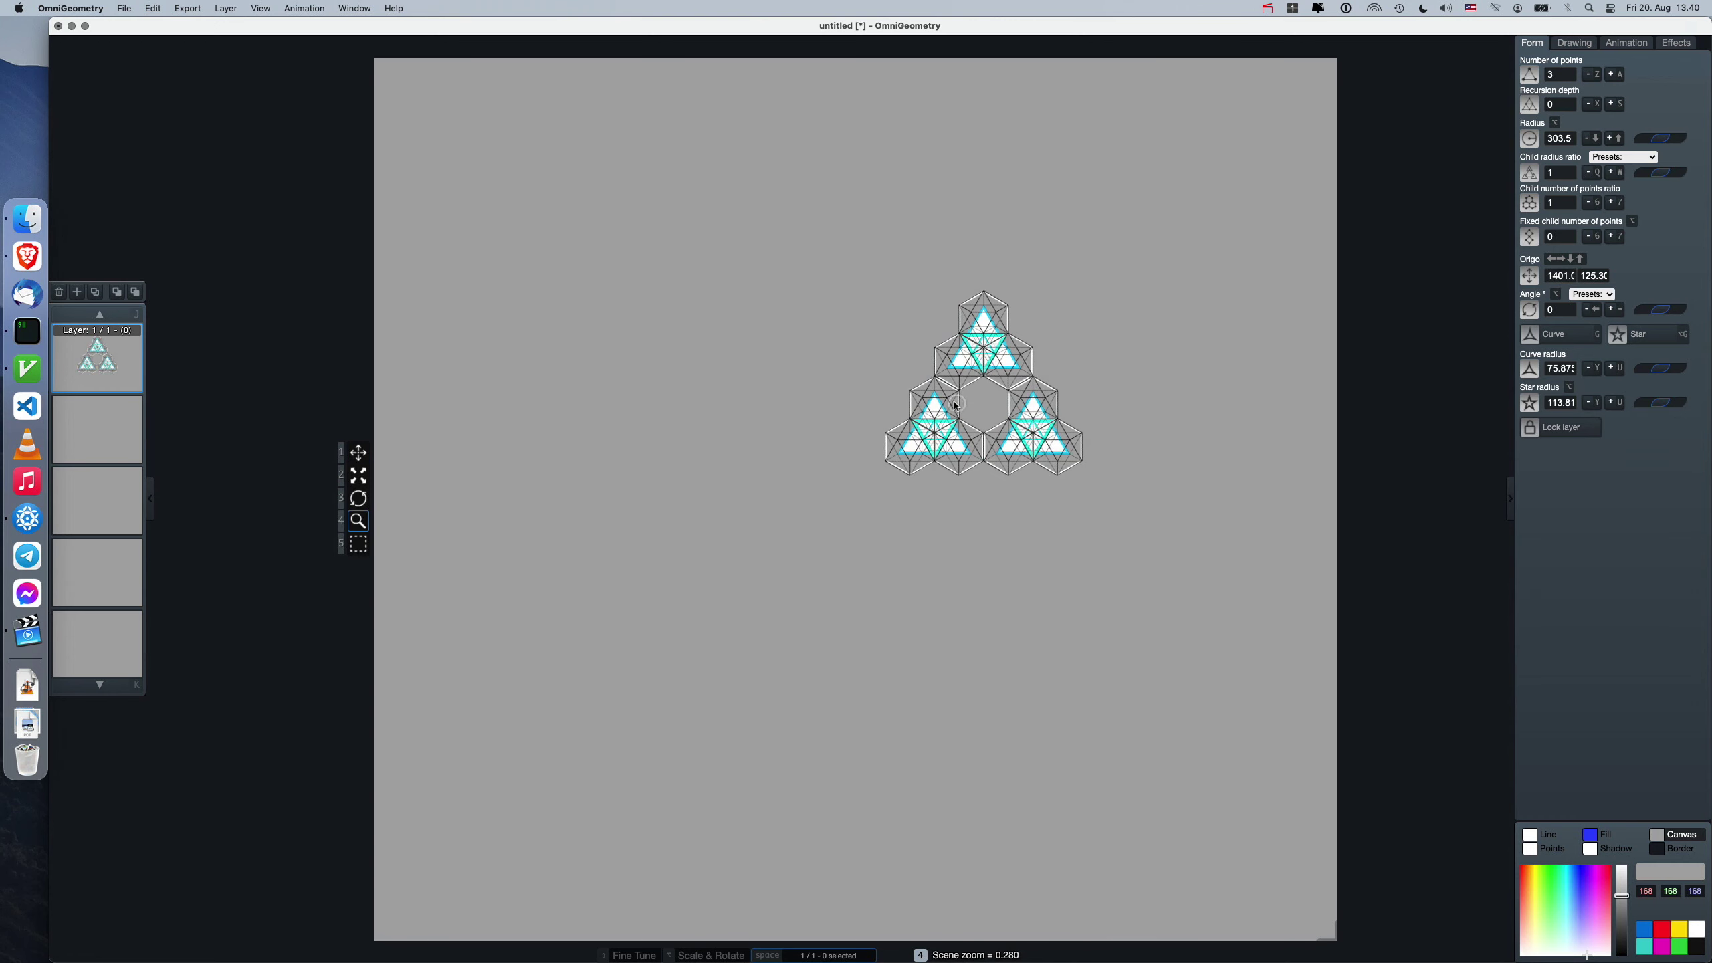
key("h")
key("v")
key("4")
left_click_drag(834, 540, 857, 347)
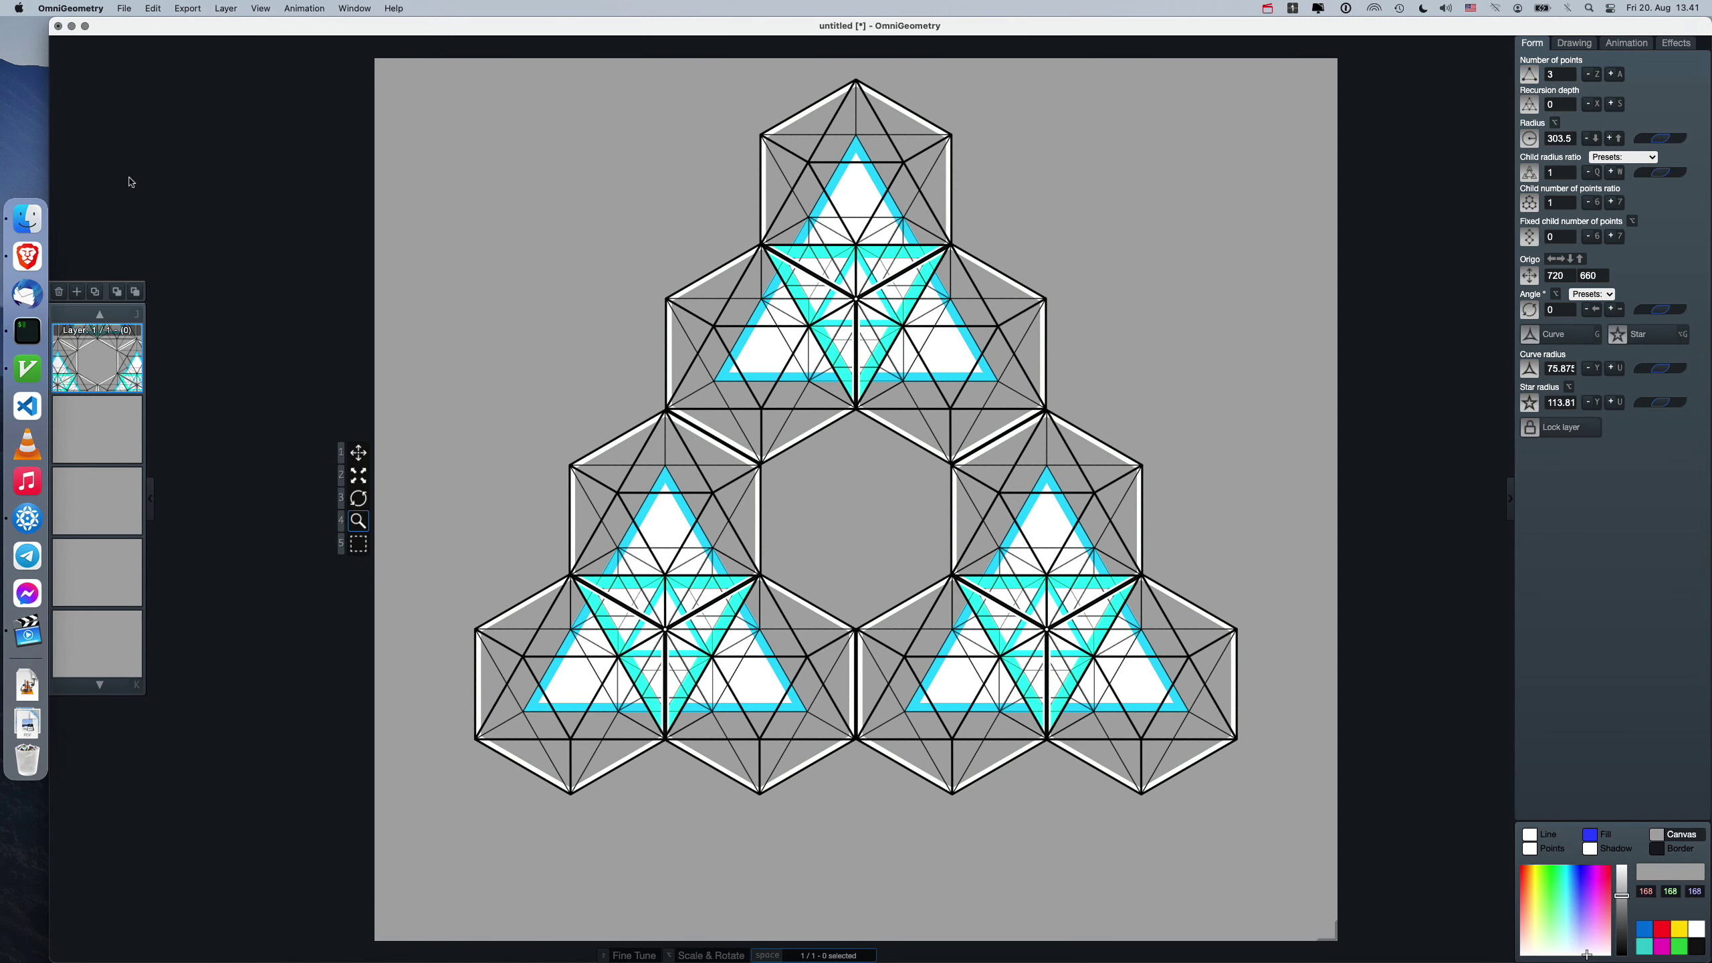
Save the current scene settings as defaults and create a new scene, discarding the unsaved changes.
left_click(124, 8)
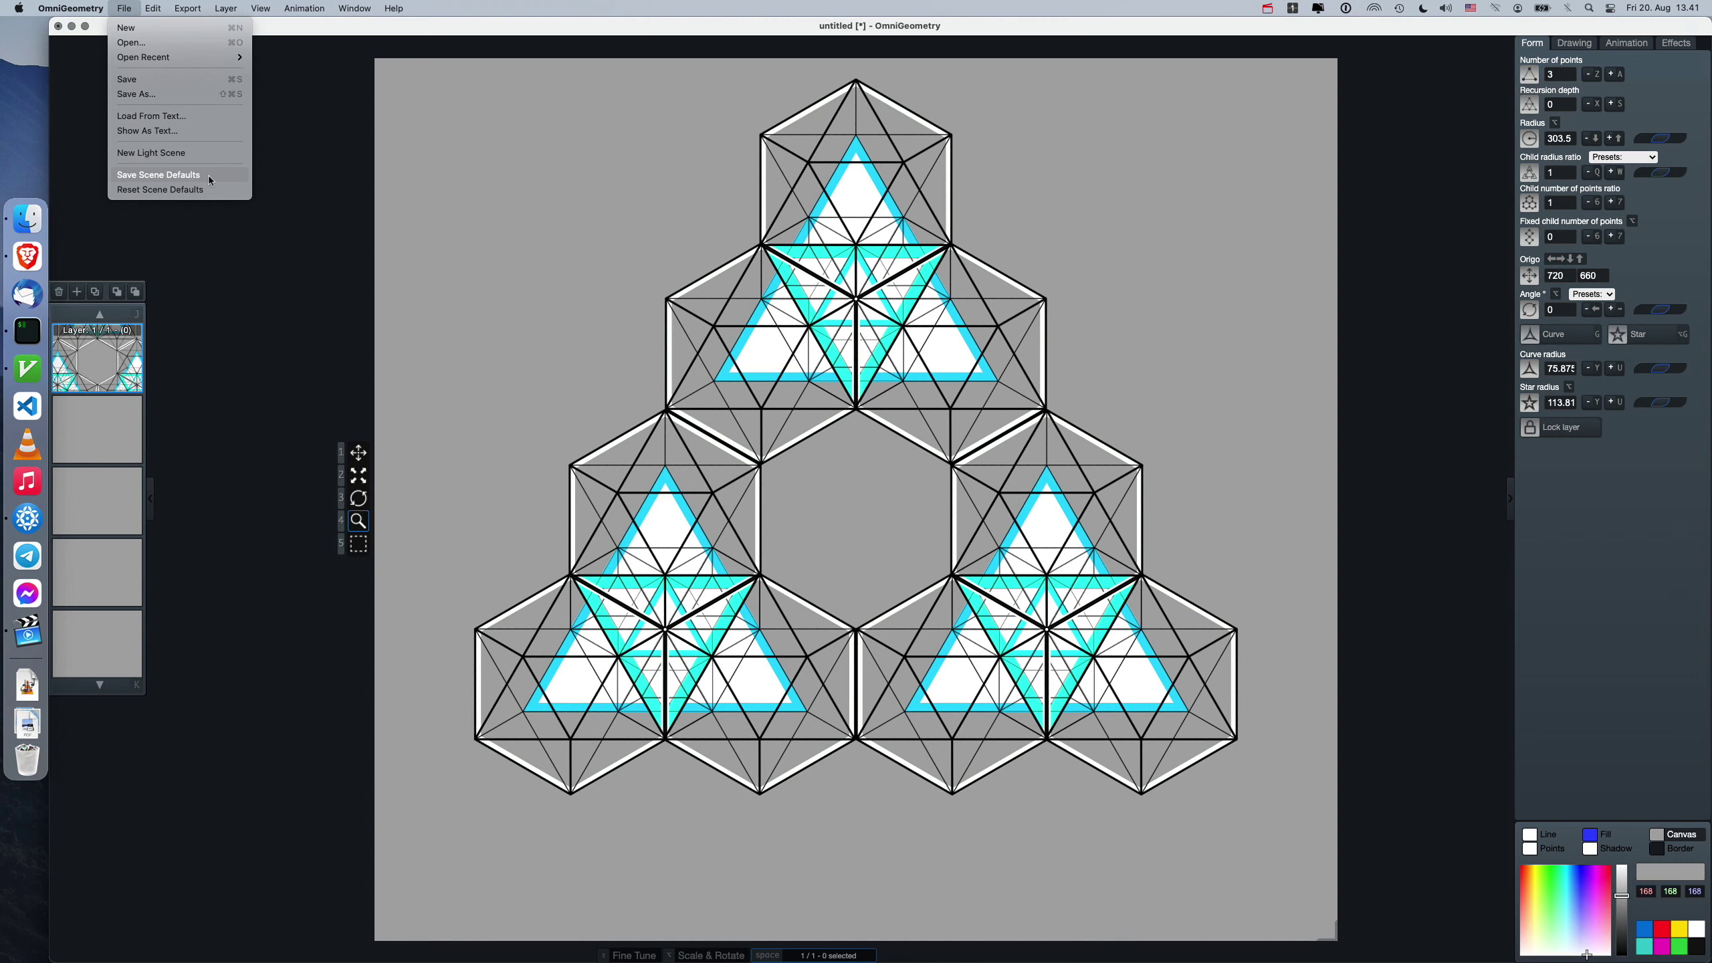
left_click(209, 173)
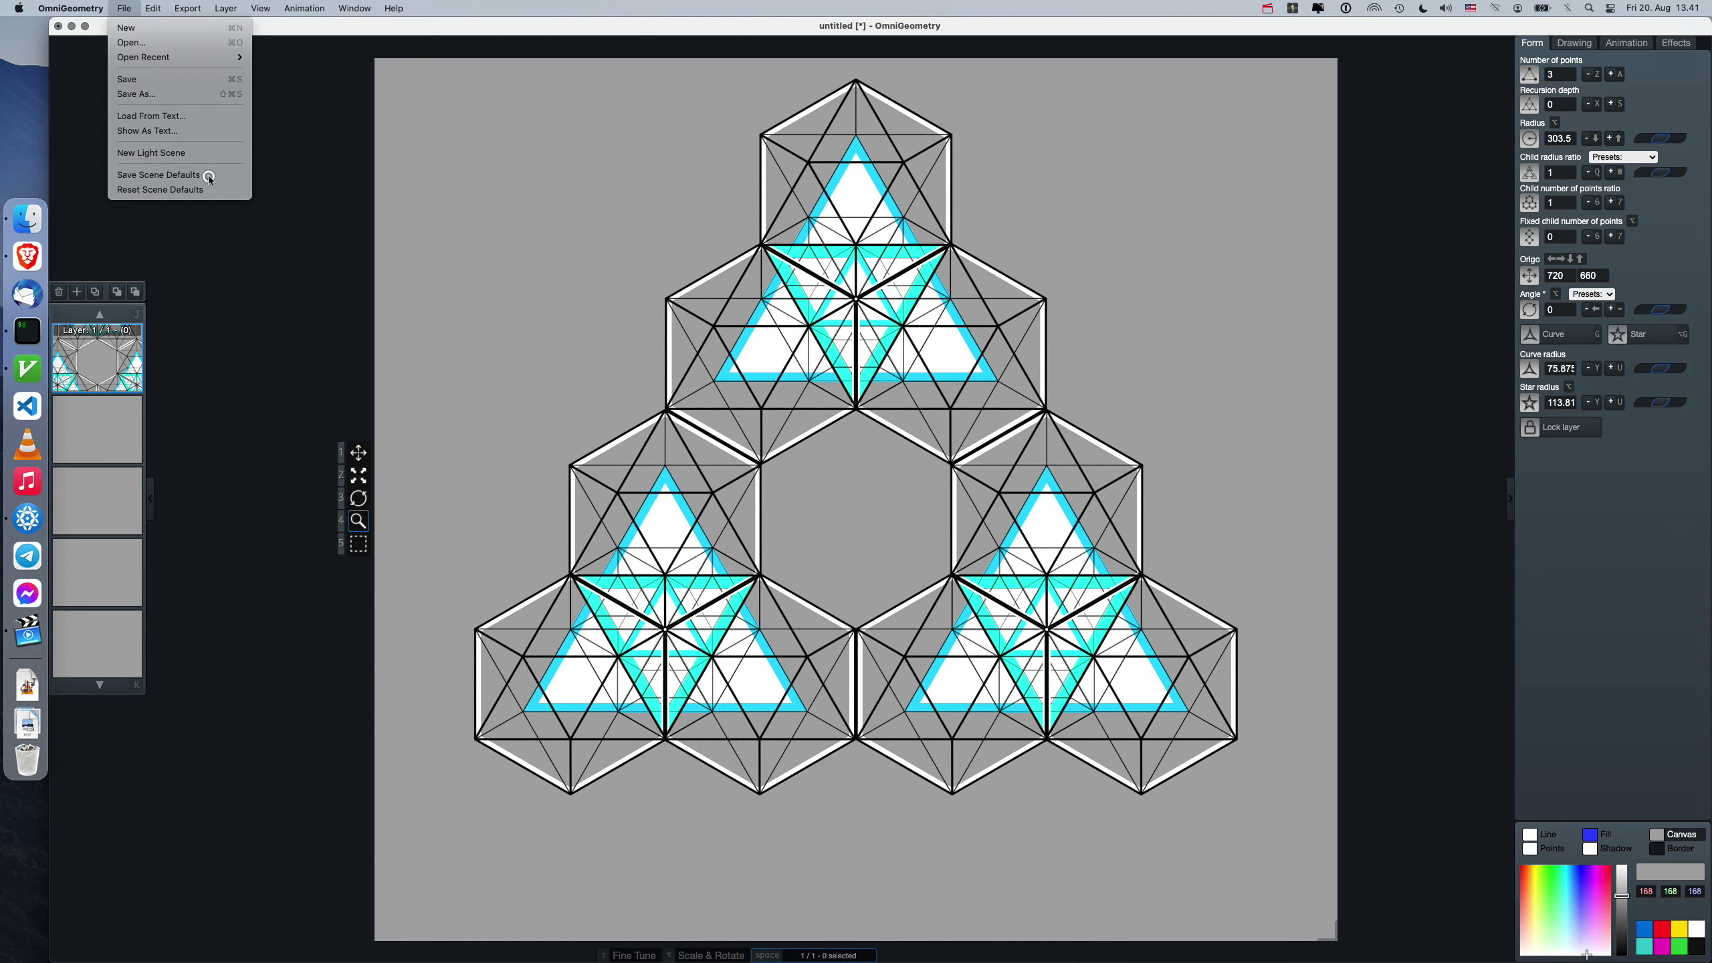
left_click(122, 6)
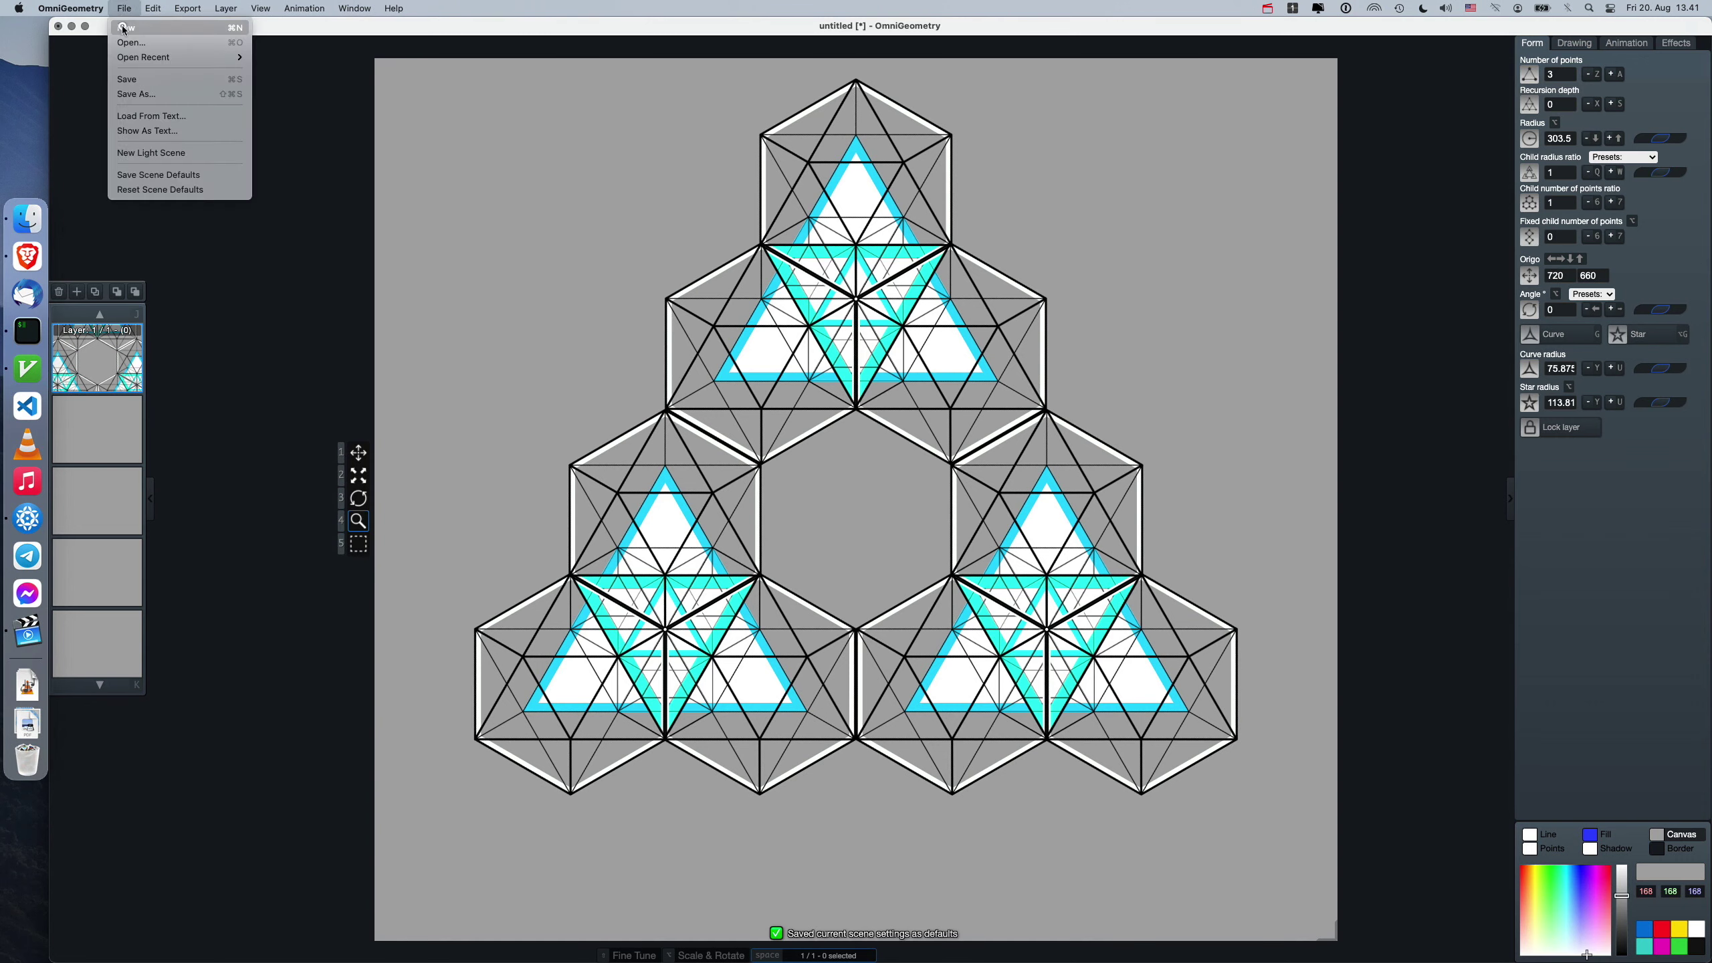
left_click(123, 29)
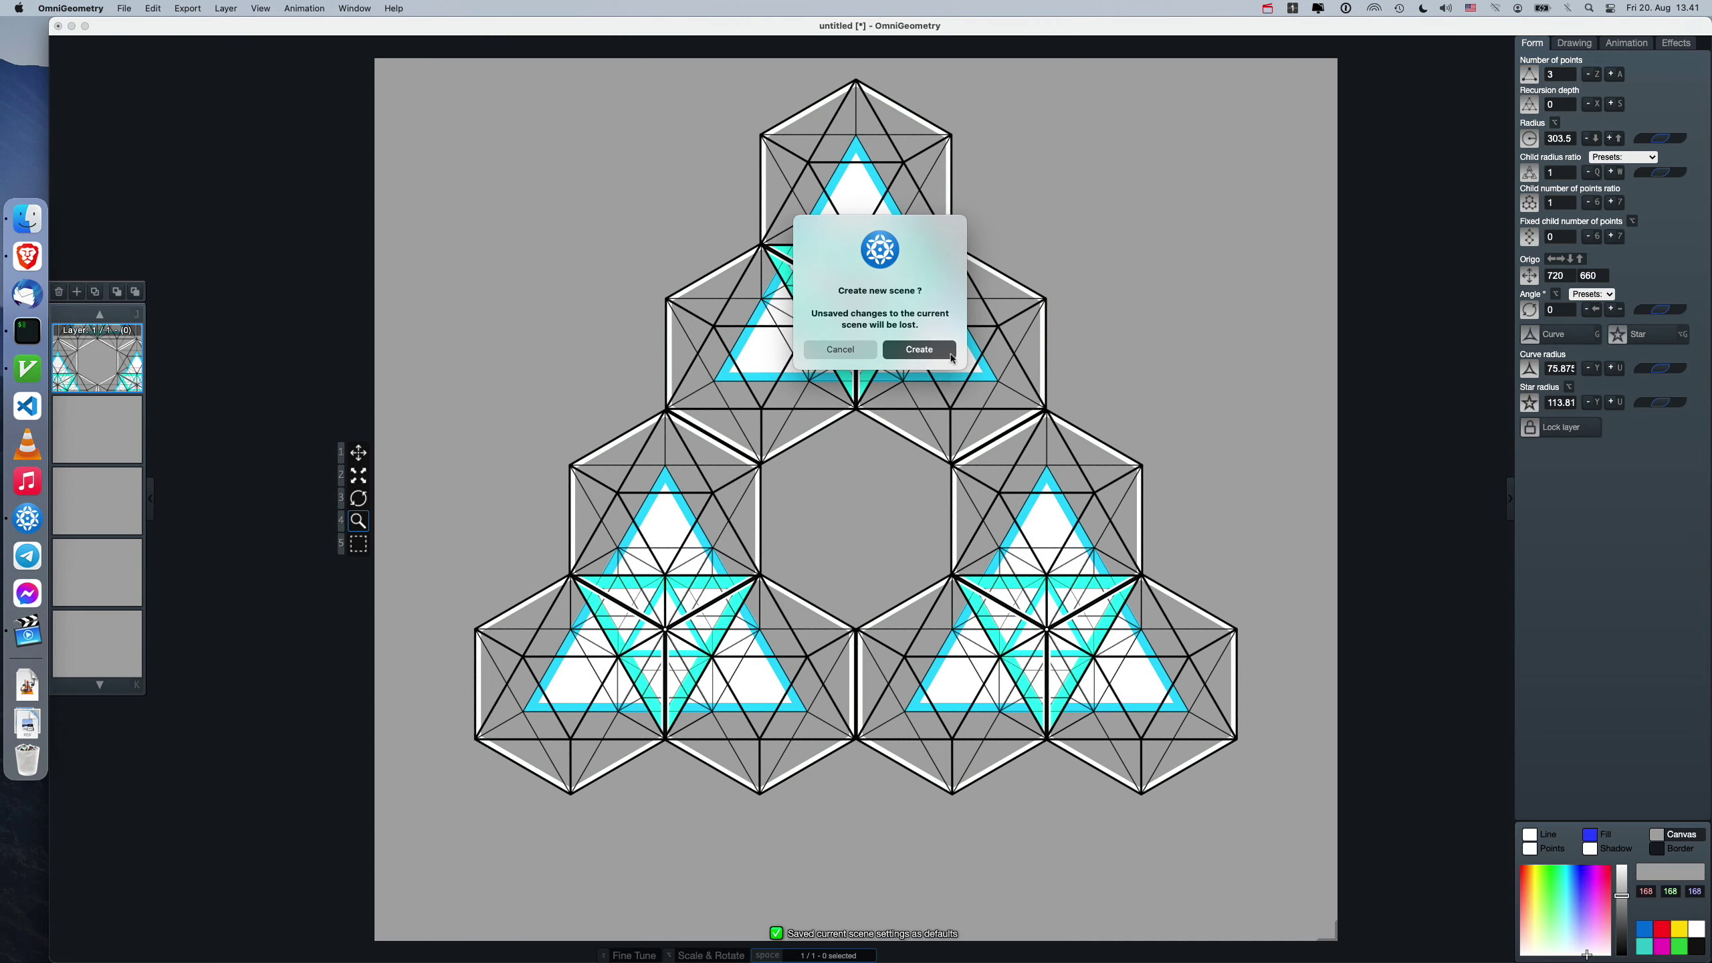
left_click(950, 356)
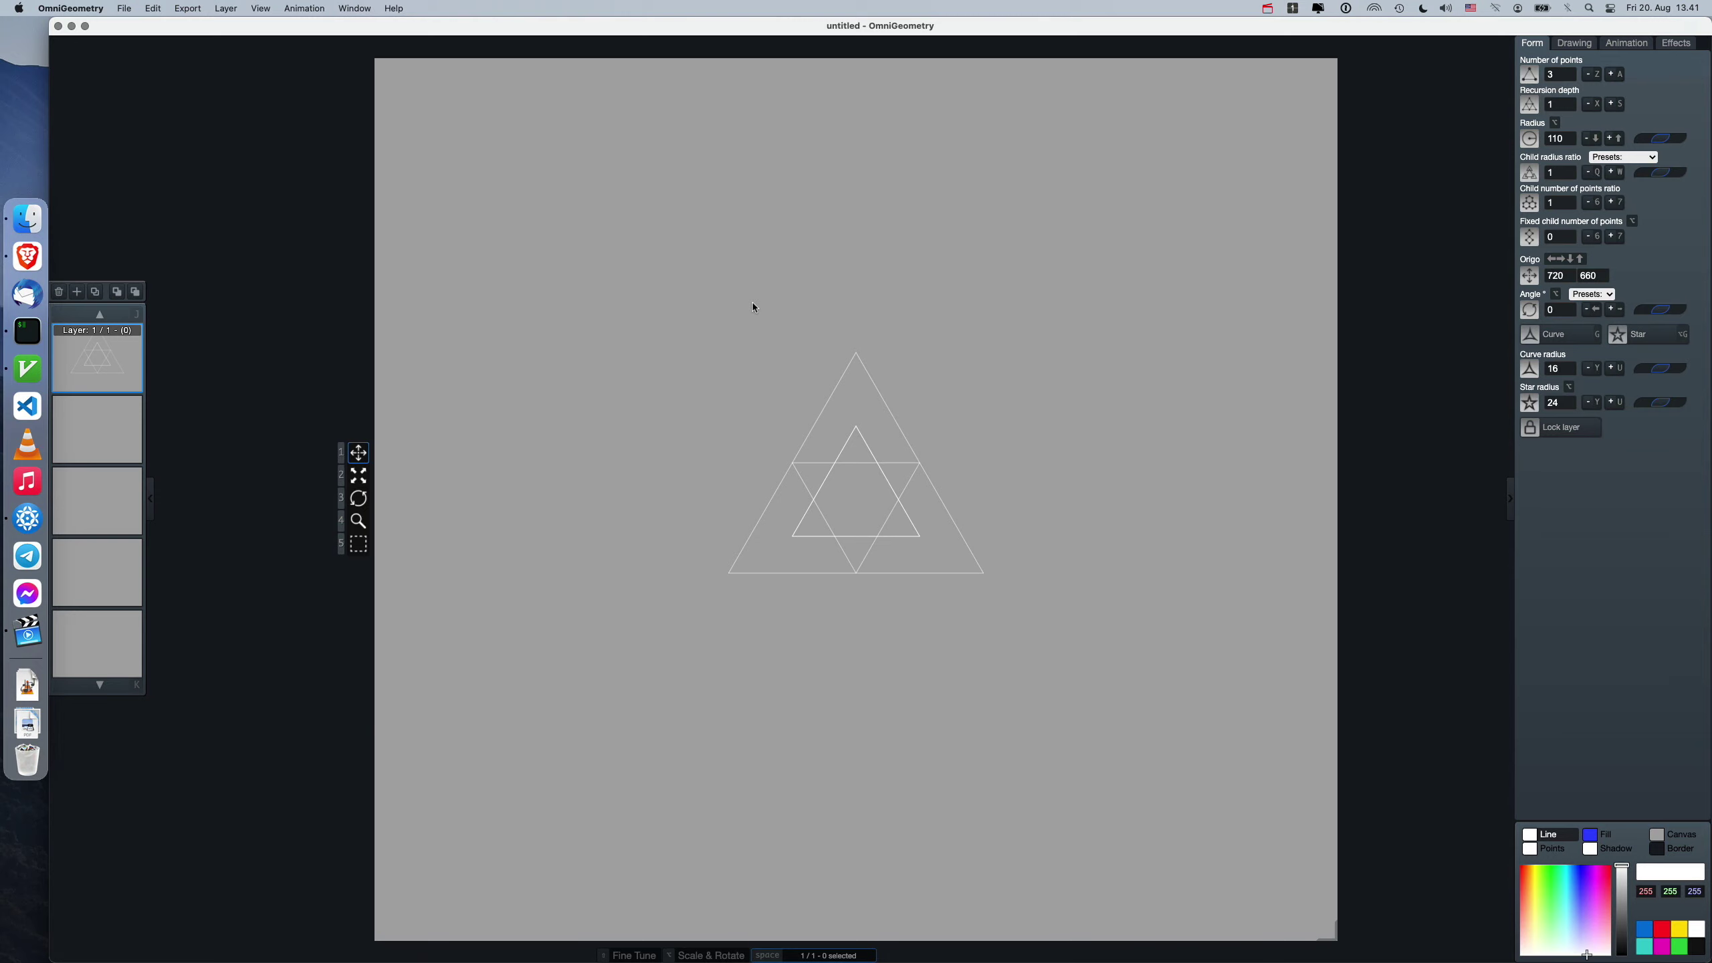
Enlarge the new scene's triangle form to a radius of 214 and set its line colour to black.
key("2")
left_click_drag(883, 467, 884, 365)
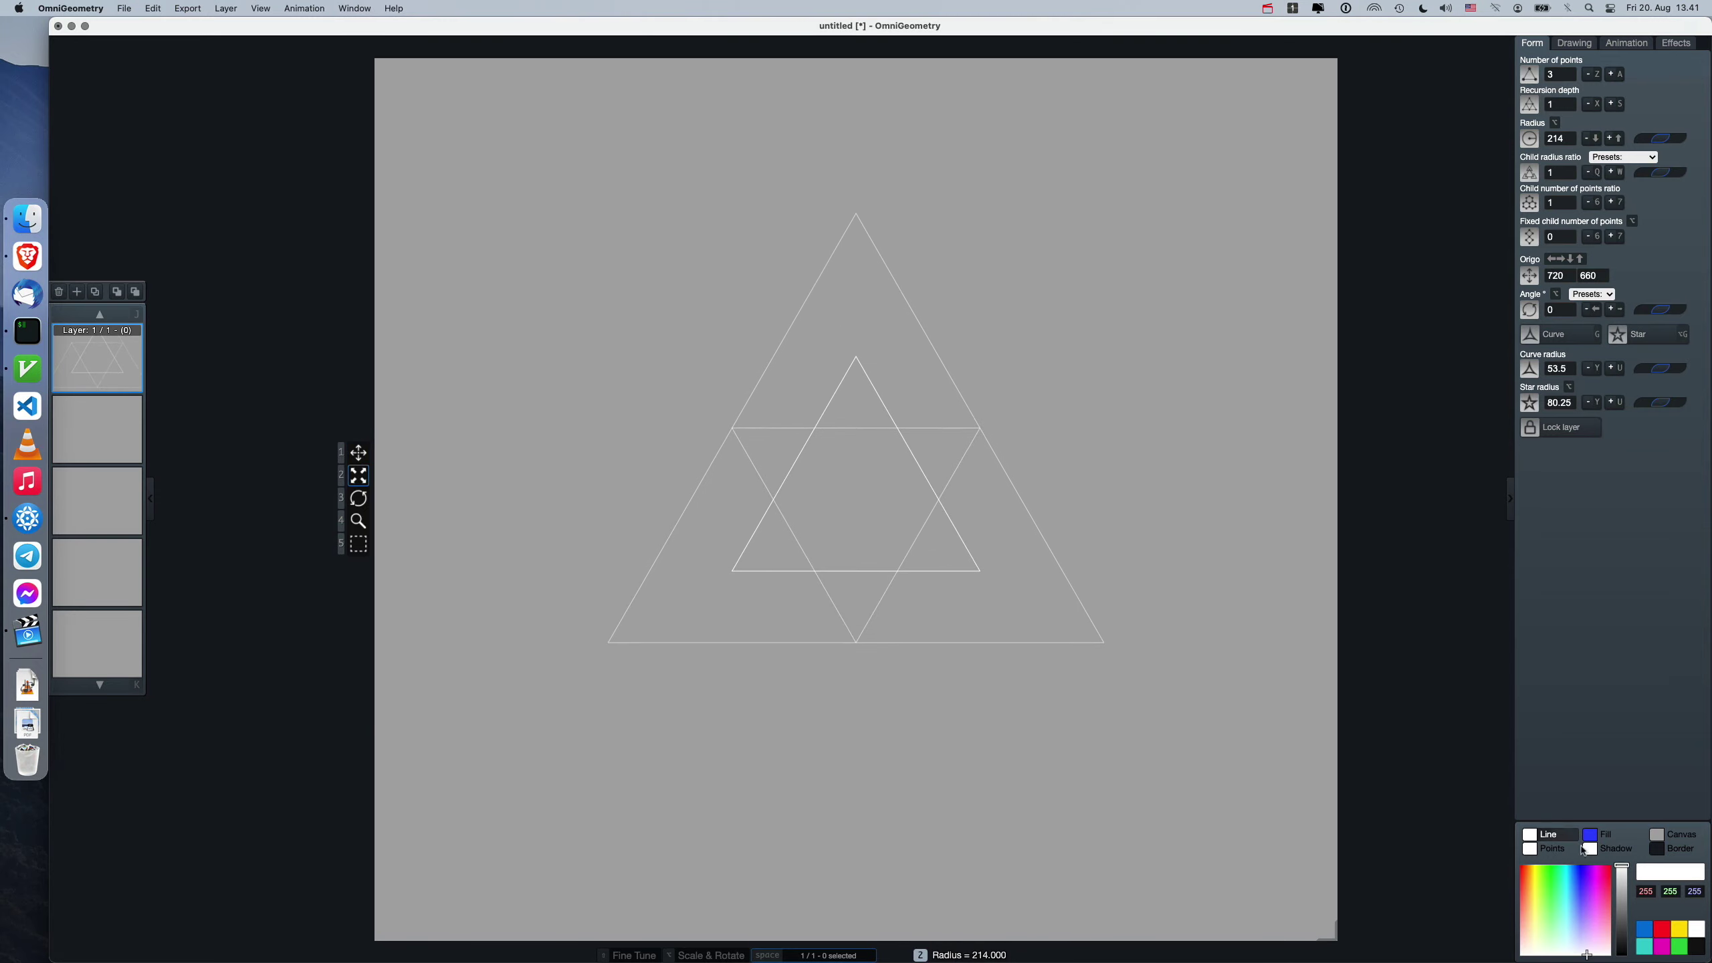
left_click_drag(1578, 881, 1618, 957)
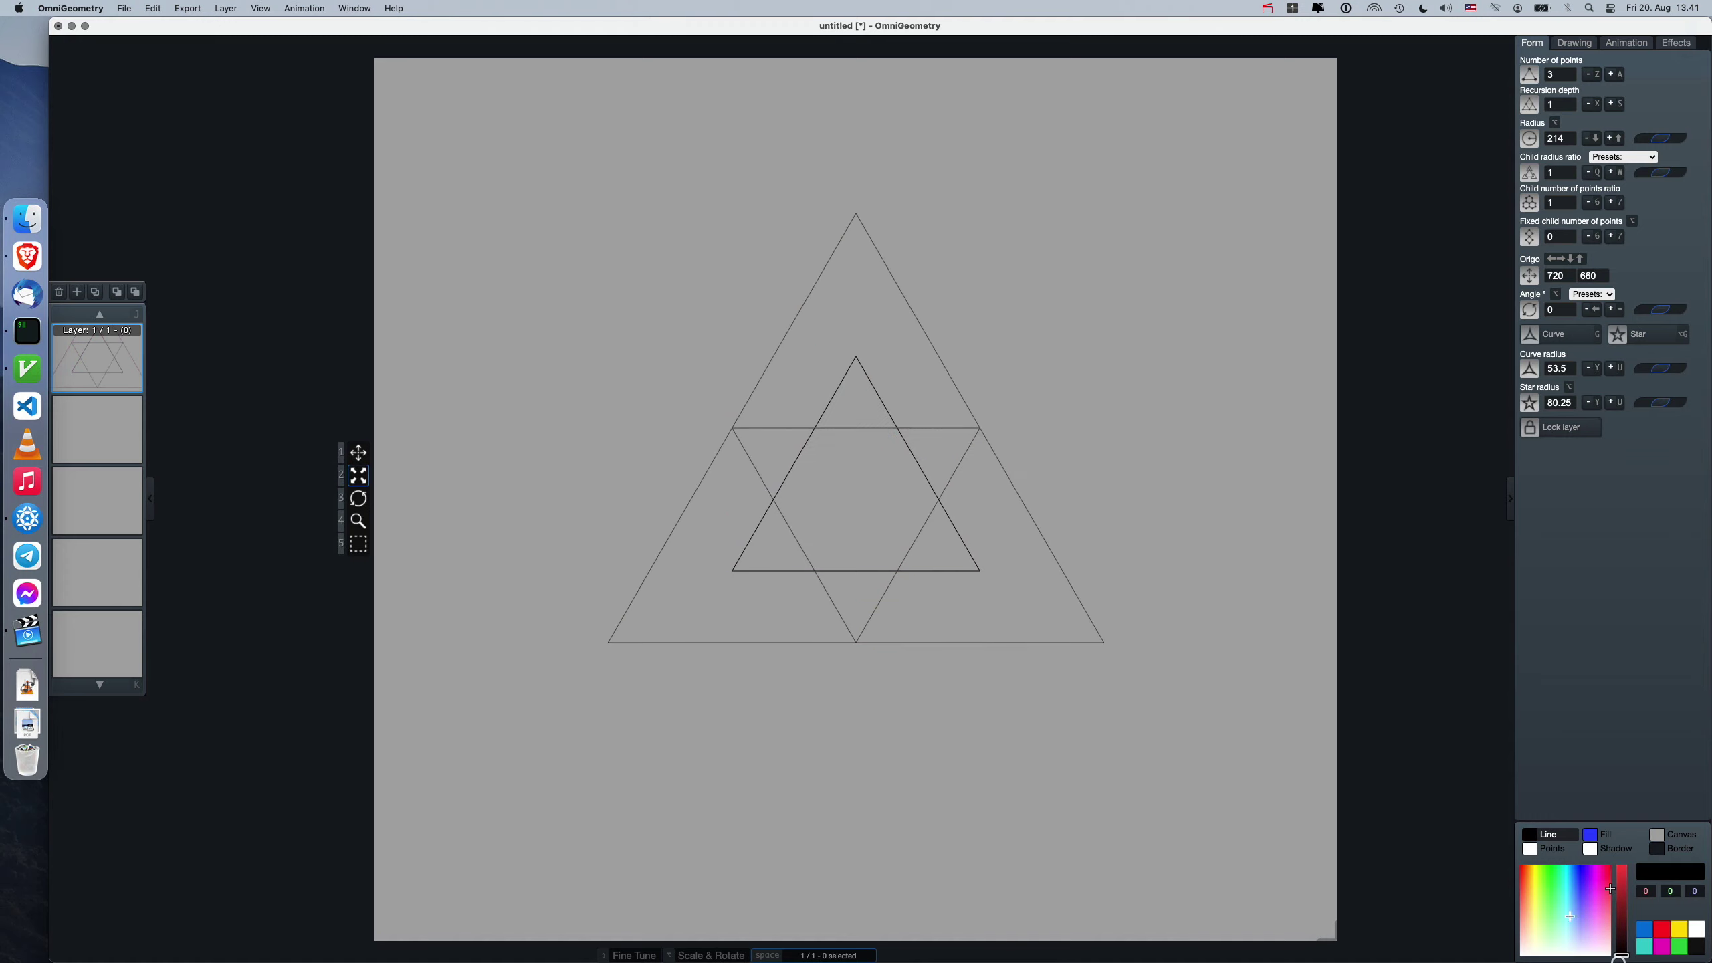
Increase the form's line weight to 4.
key("e")
key("e")
key("e")
key("e")
key("e")
key("r")
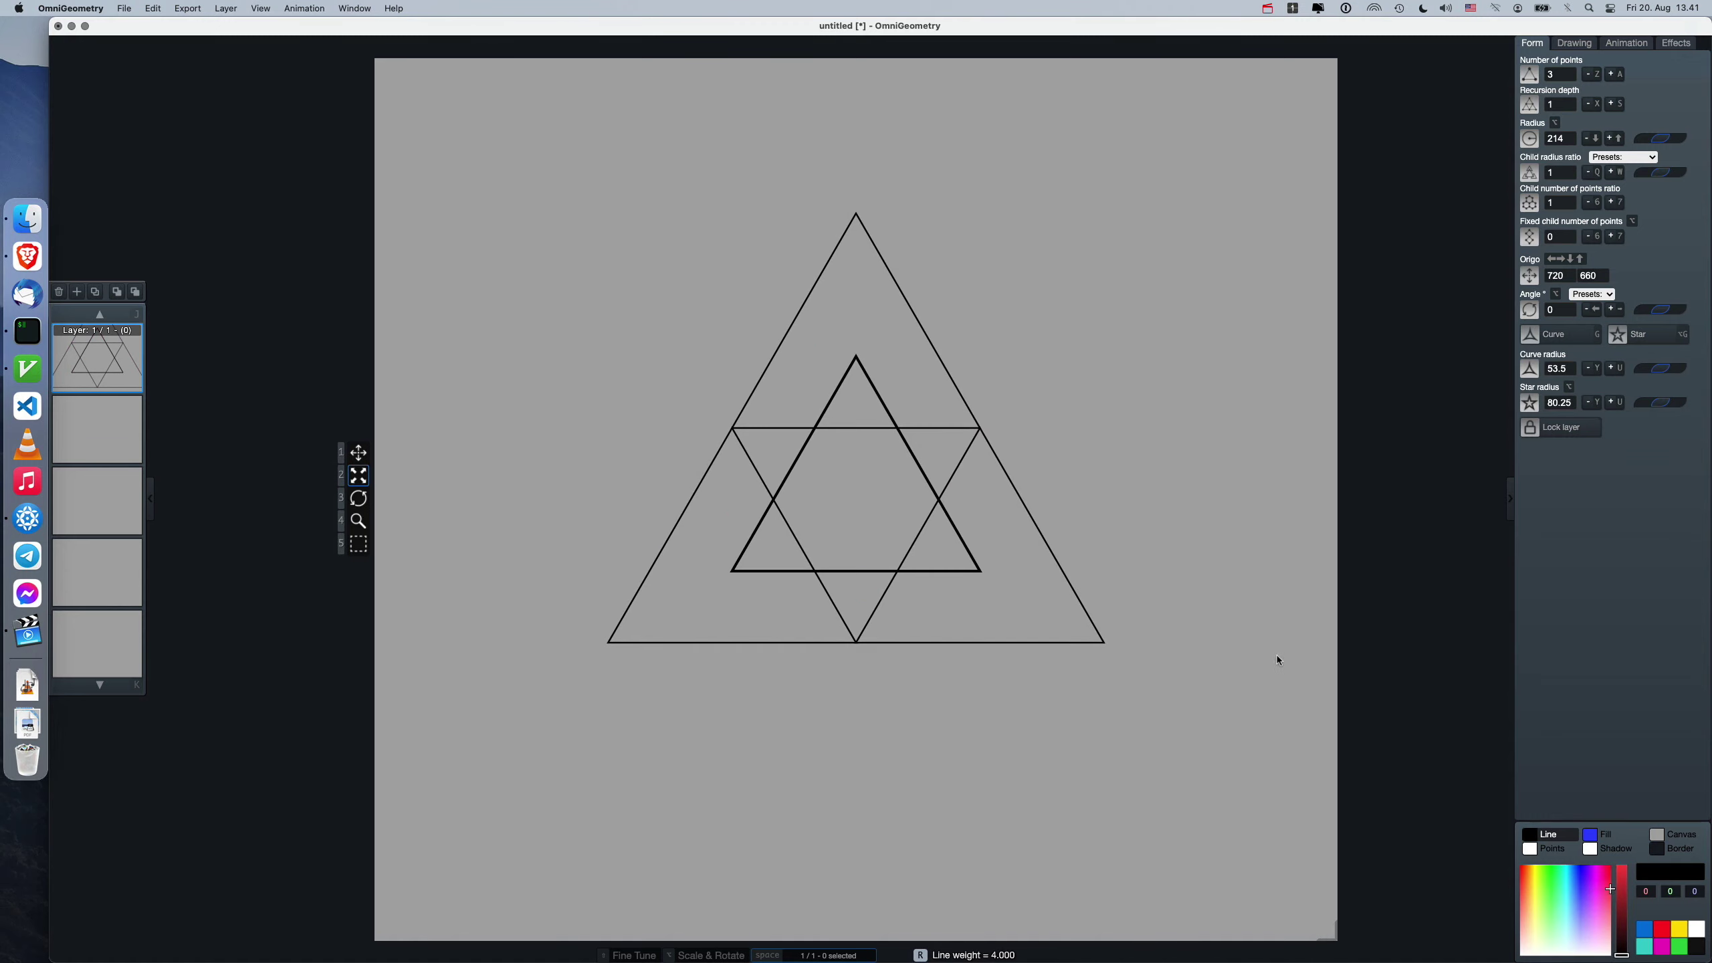
Turn on point drawing and set the point colour to green 49, 255, 58.
left_click(1549, 849)
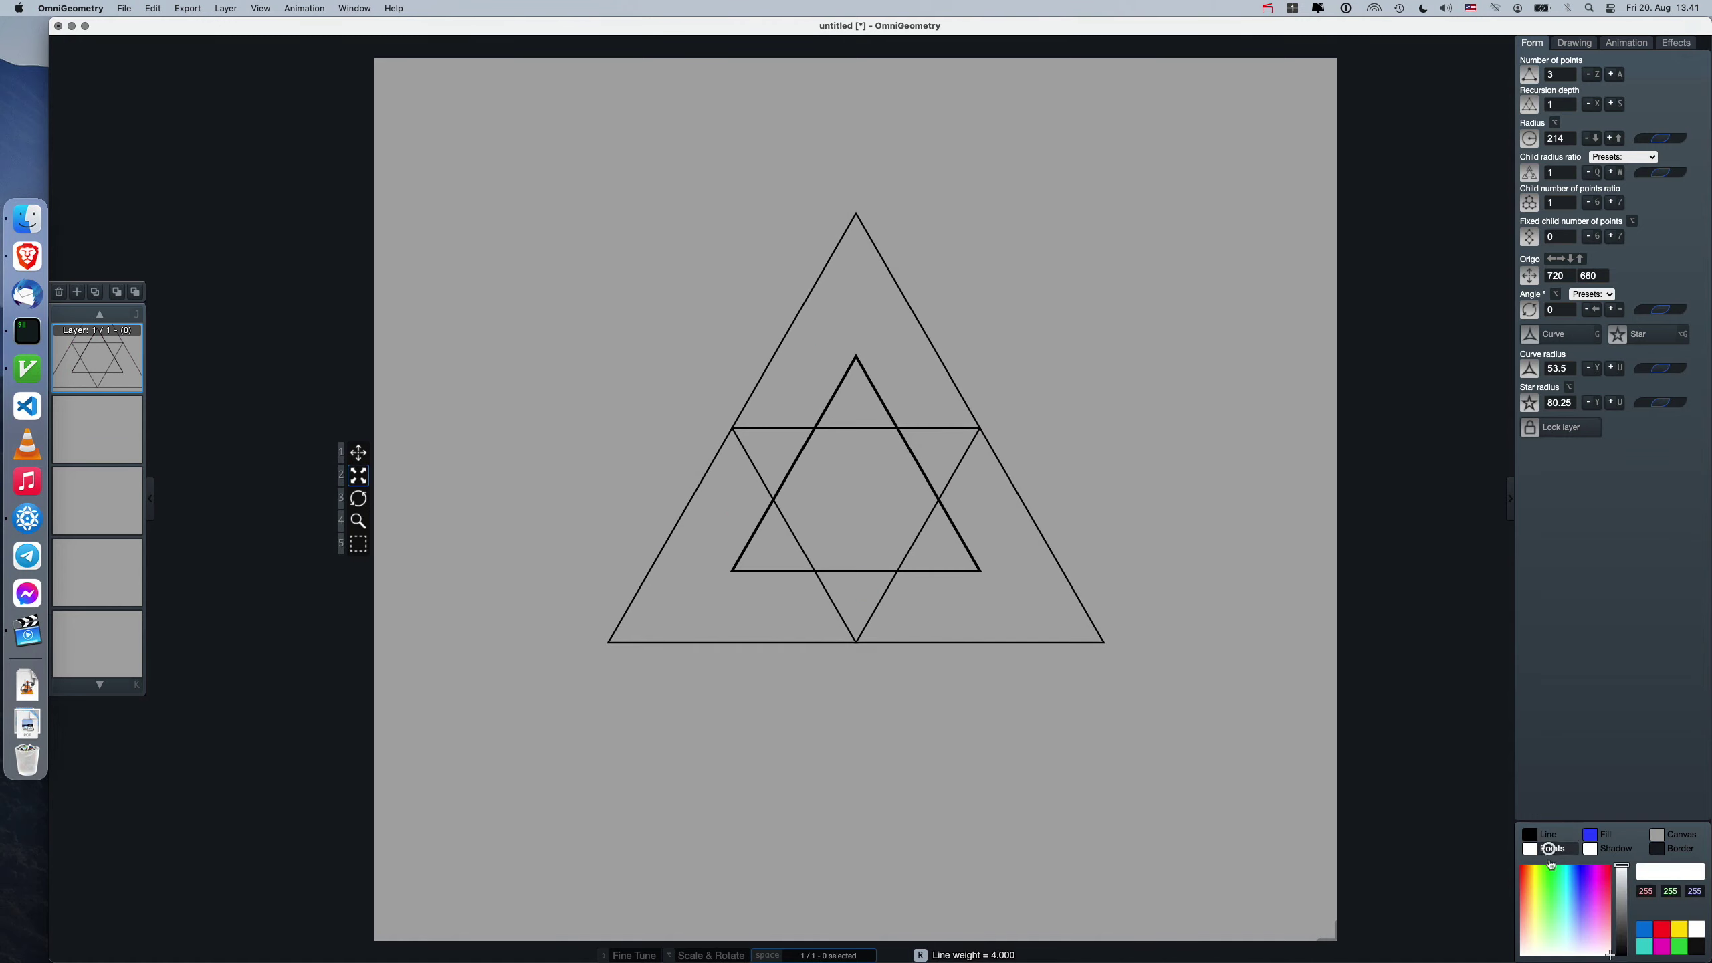
left_click(1572, 895)
left_click(1570, 892)
key("t")
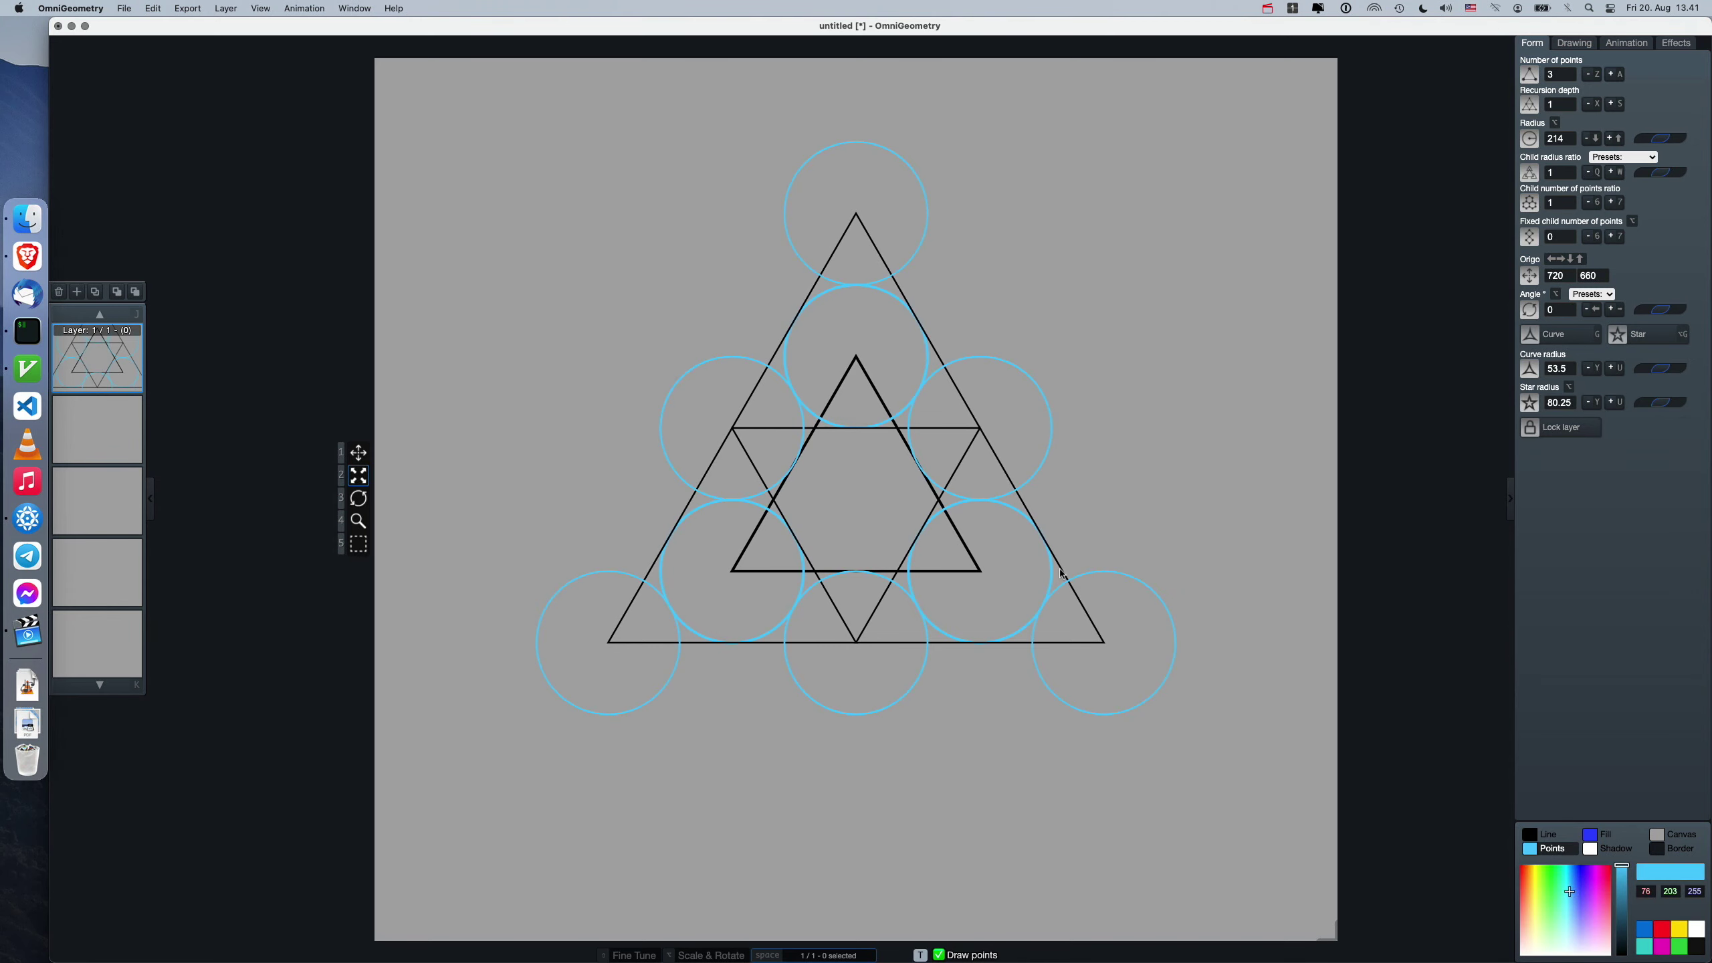
mouse_move(1569, 893)
left_mouse_down()
mouse_move(1597, 890)
mouse_move(1552, 884)
left_mouse_up()
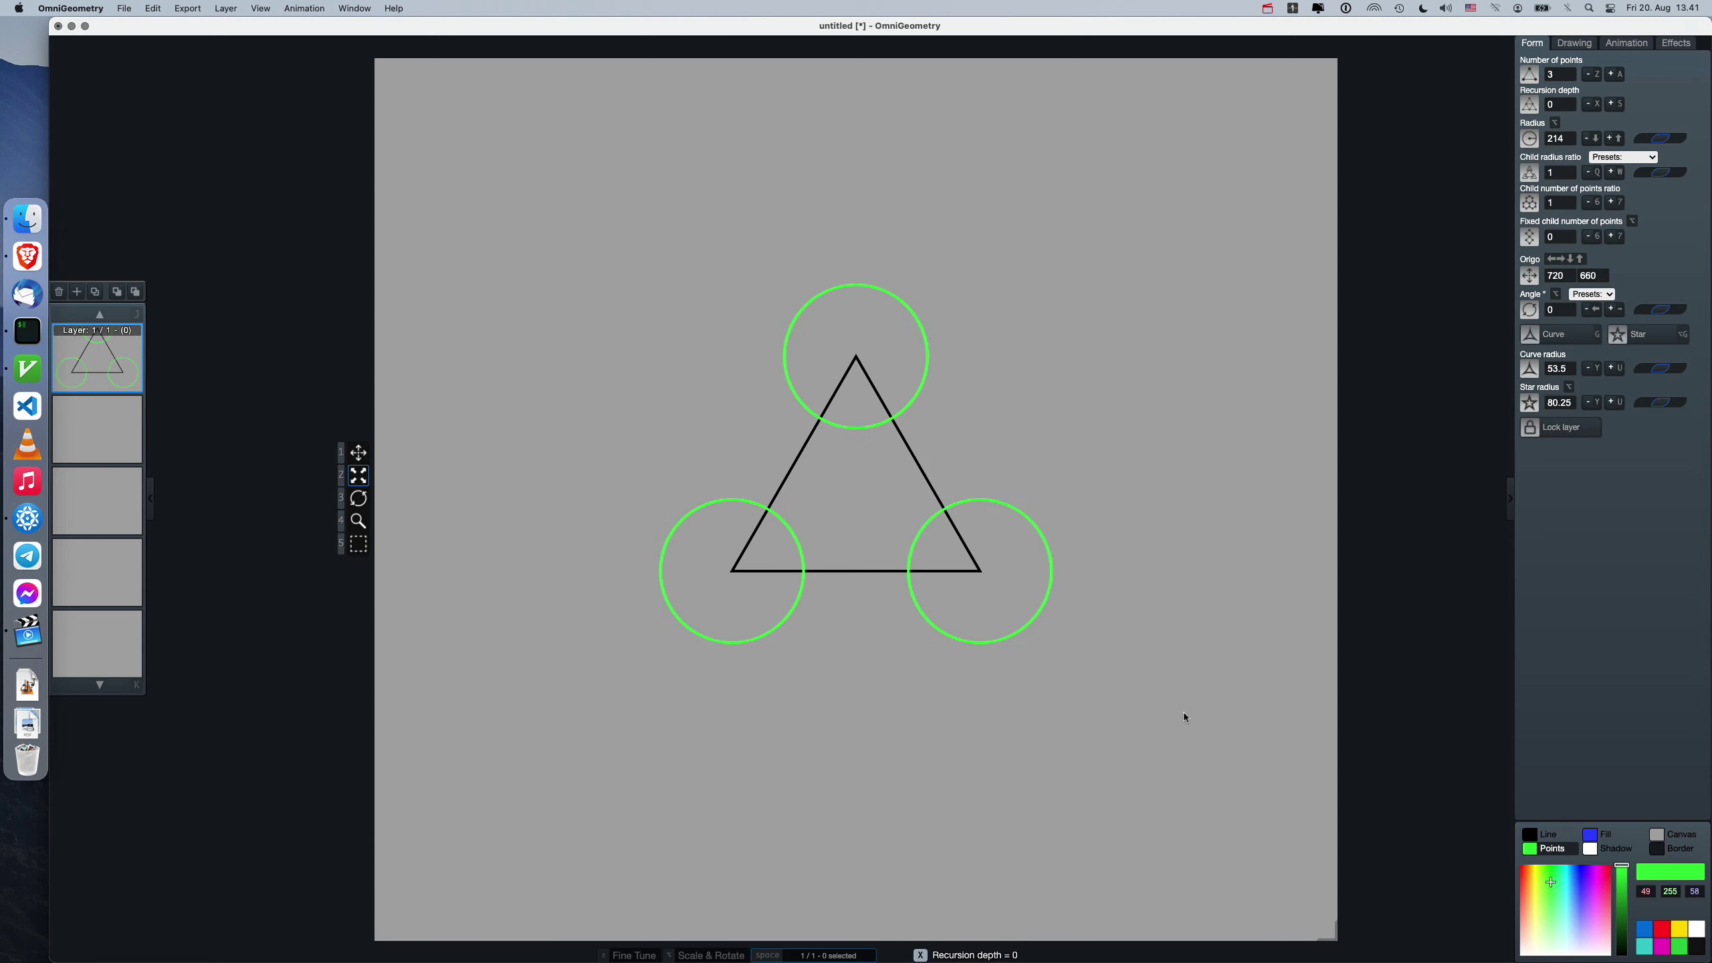
Set the form to six points with recursion depth 1.
key("a")
key("a")
key("a")
key("4")
left_click_drag(1016, 547, 908, 457)
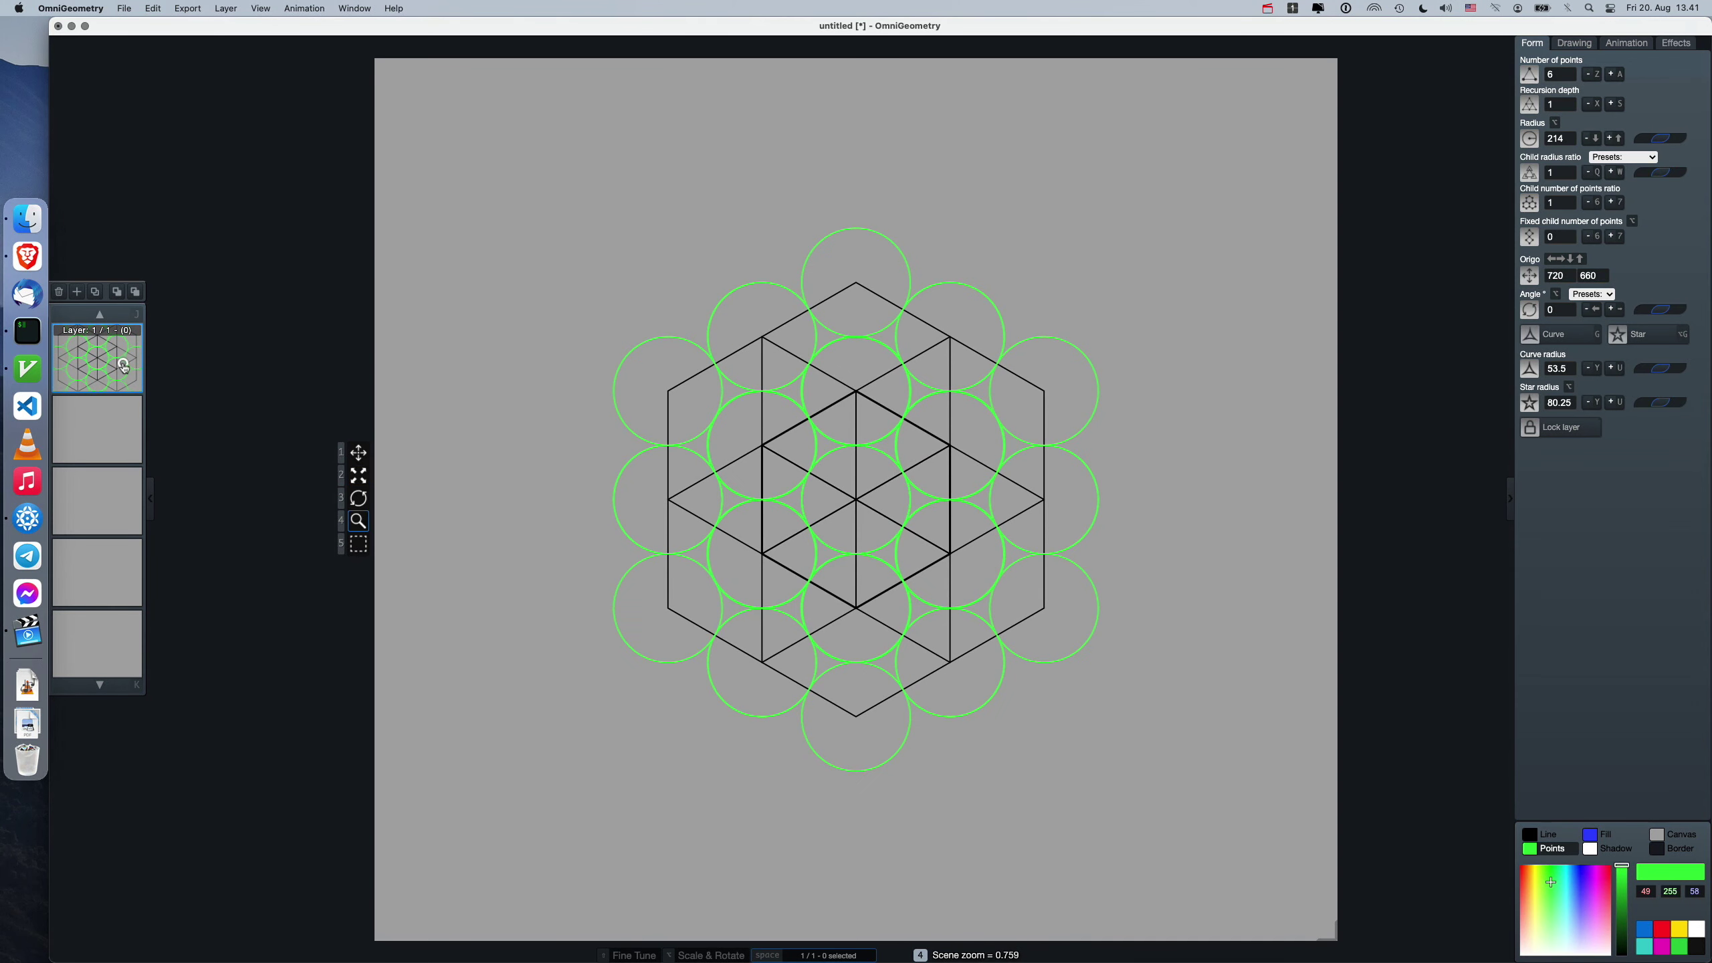
Select all layers and review the trace blend mode options and the animation settings.
key("space")
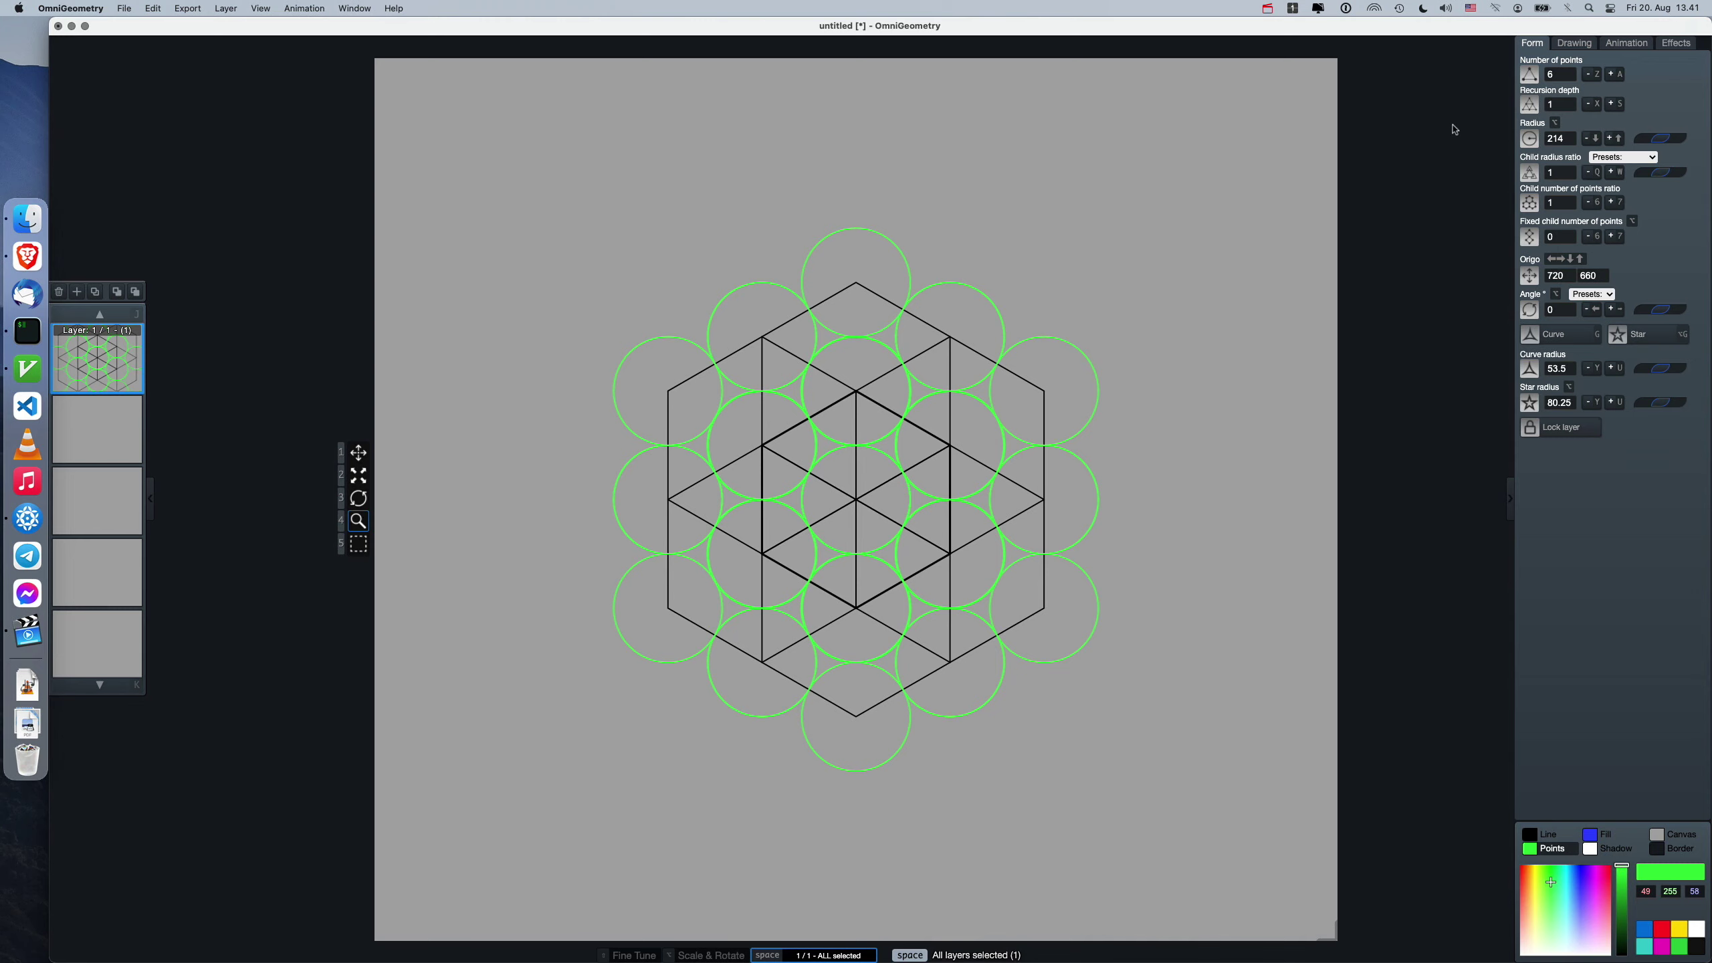
left_click(1574, 43)
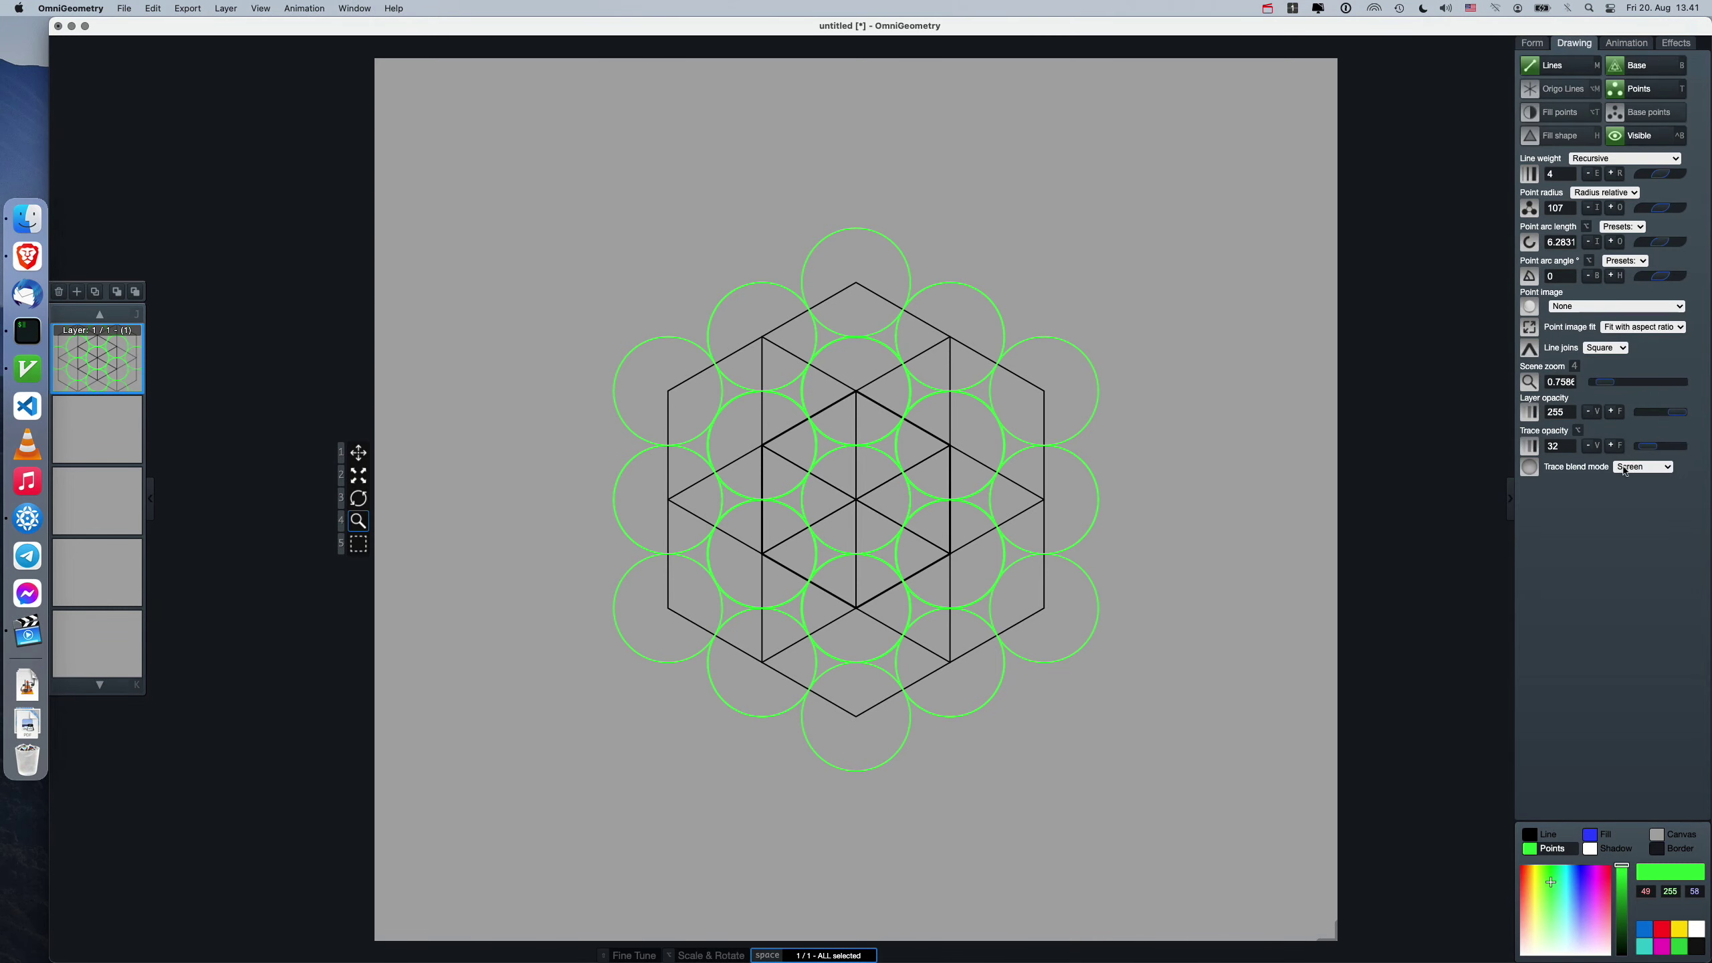
left_click(1644, 467)
left_click(1653, 482)
left_click(1623, 43)
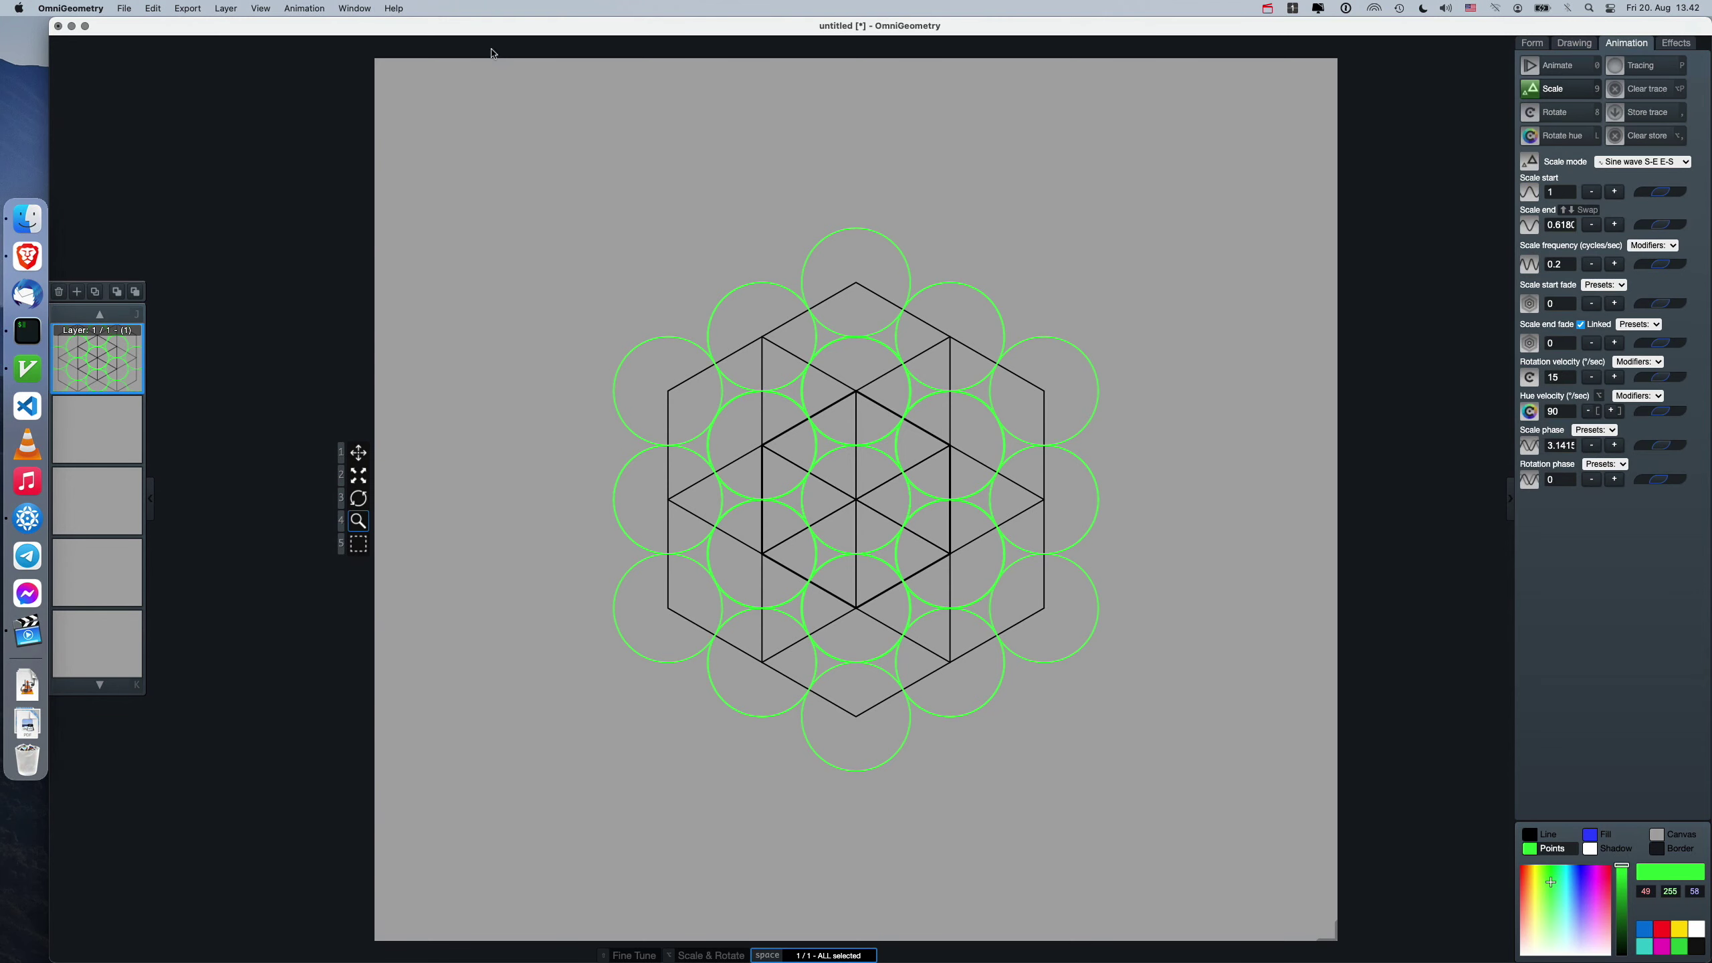
Switch to Brave, read the Version 1.3.9 notes on point images, SVG export, trace saving and scene defaults, and return to OmniGeometry.
left_click(16, 256)
scroll(264, 387, "down", 20)
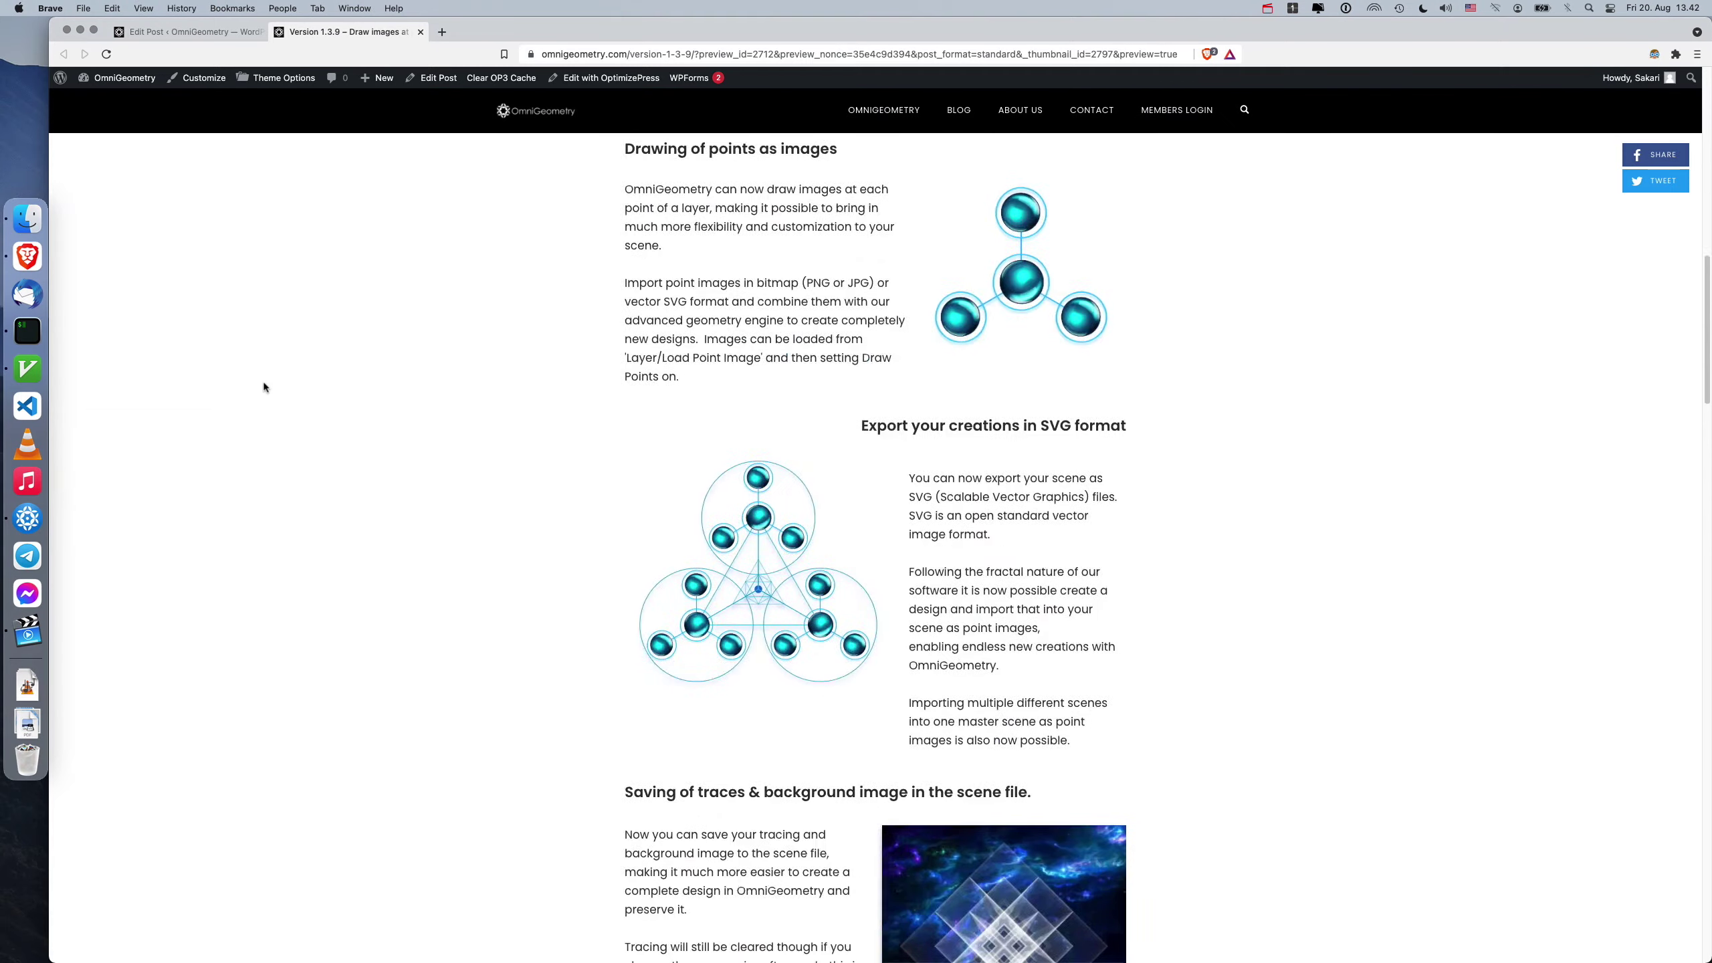
scroll(265, 386, "up", 15)
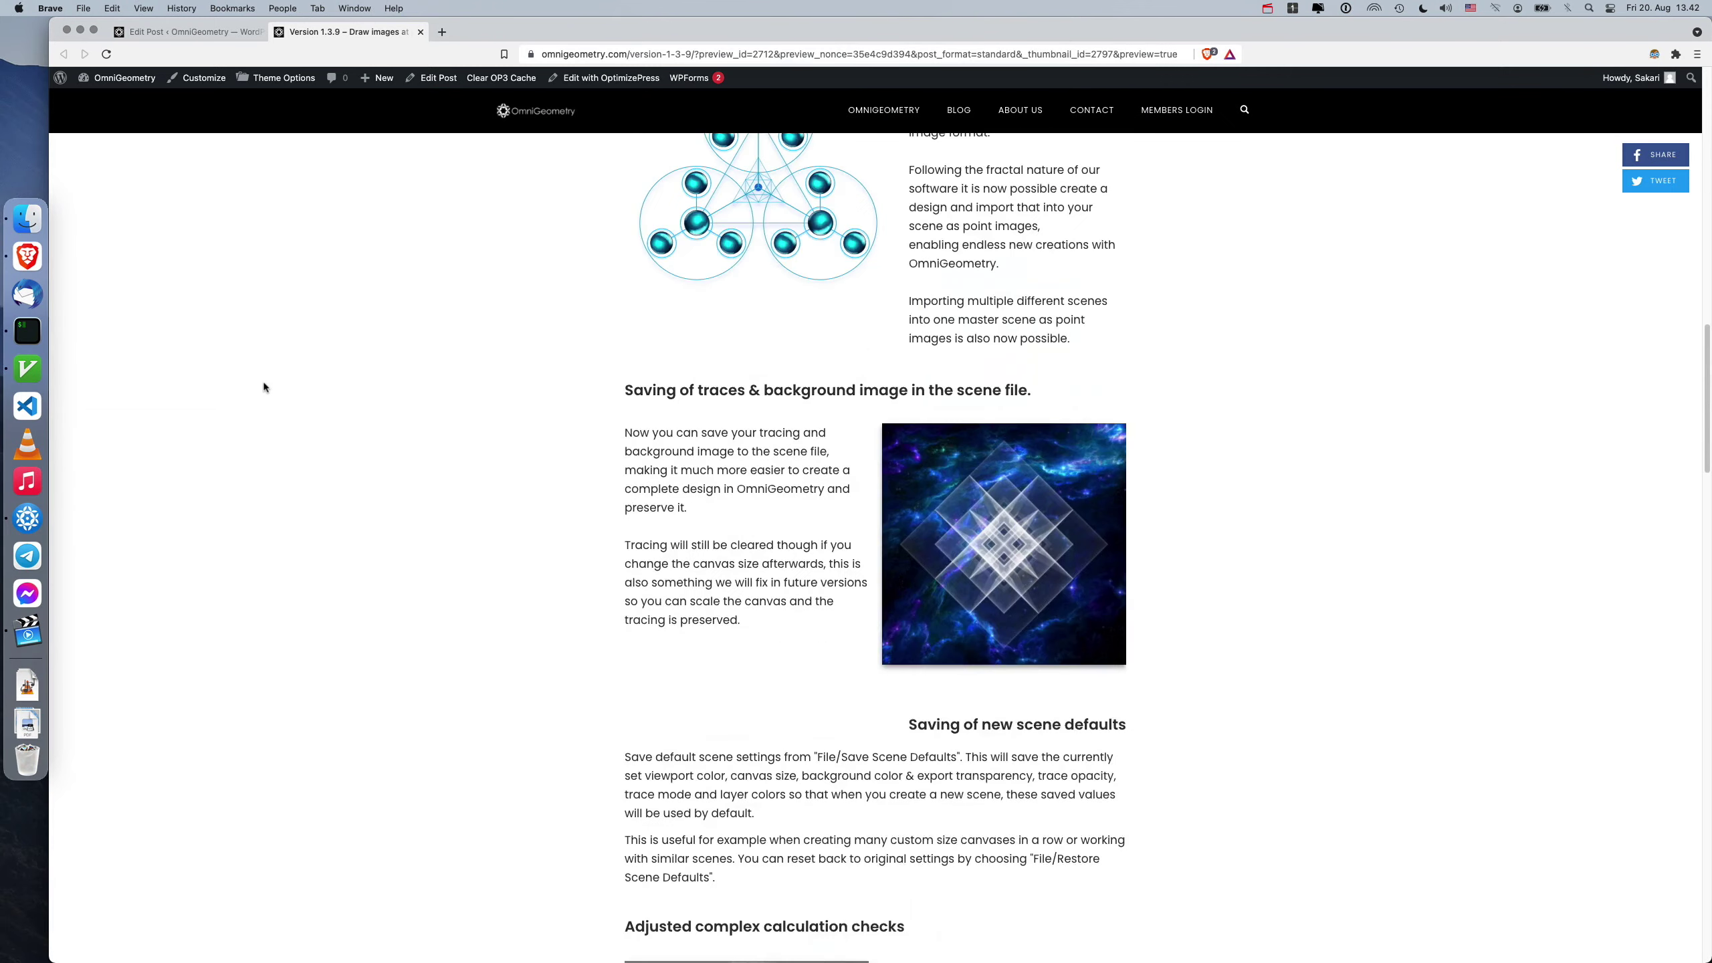
scroll(264, 386, "down", 5)
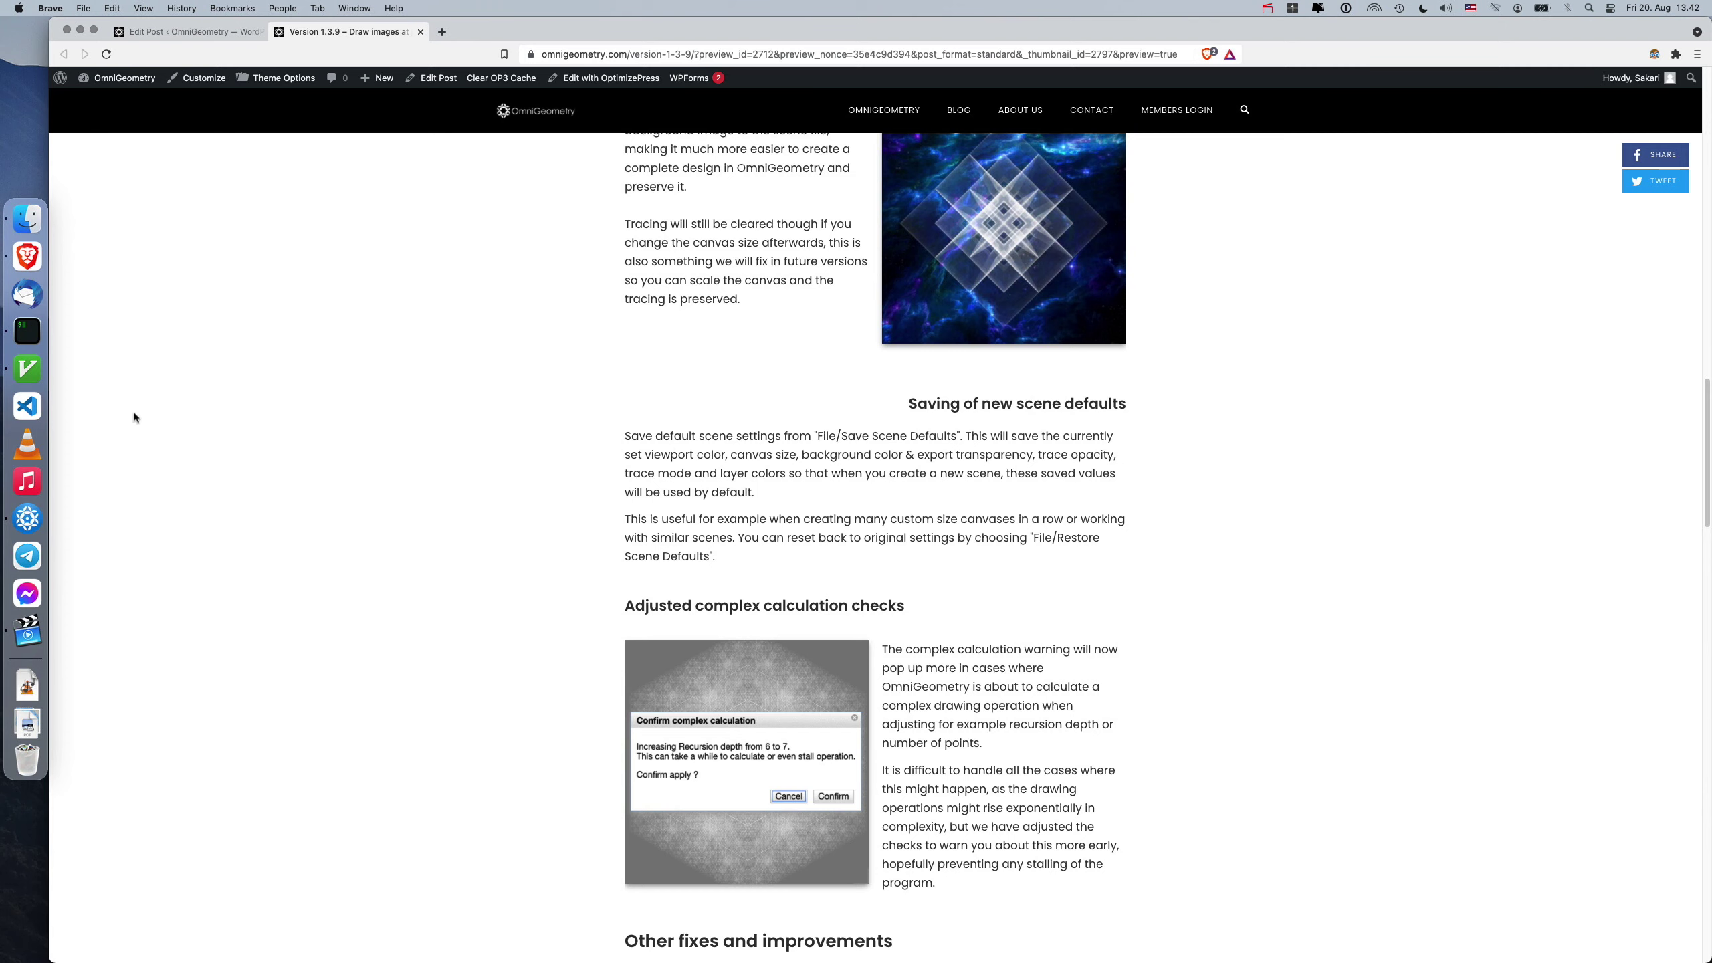
left_click(27, 518)
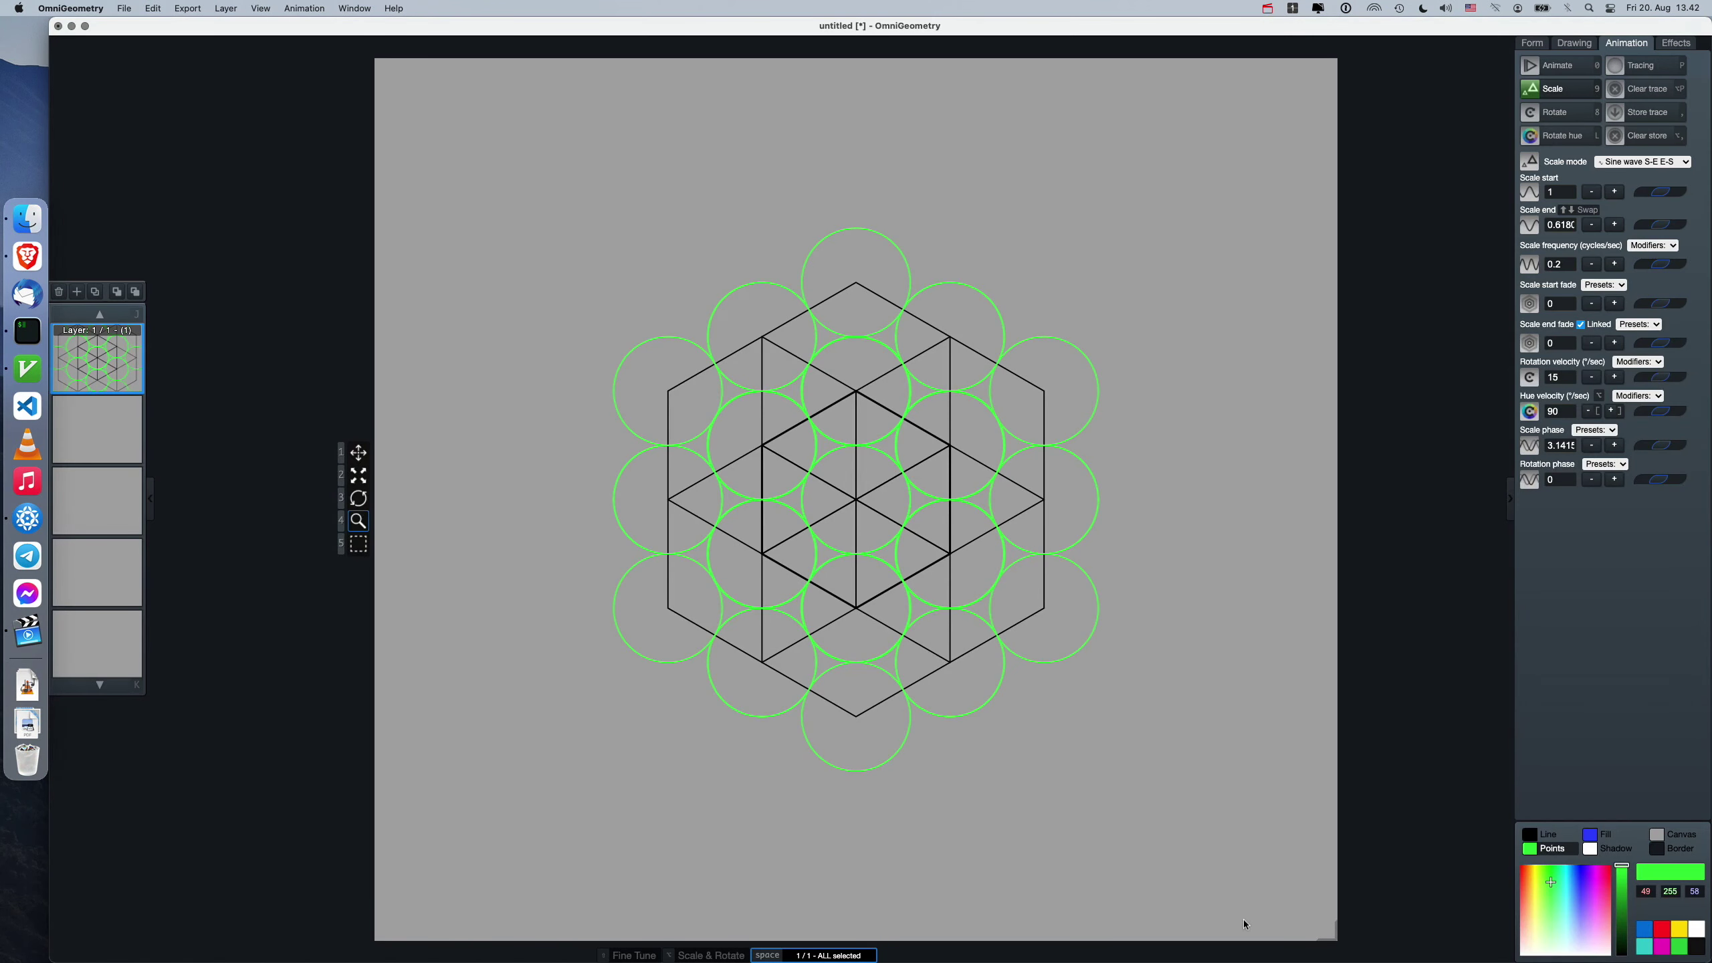
Resize the canvas to 946 x 950 px and set the point colour to cyan 30, 250, 255.
left_click_drag(1331, 937, 1302, 908)
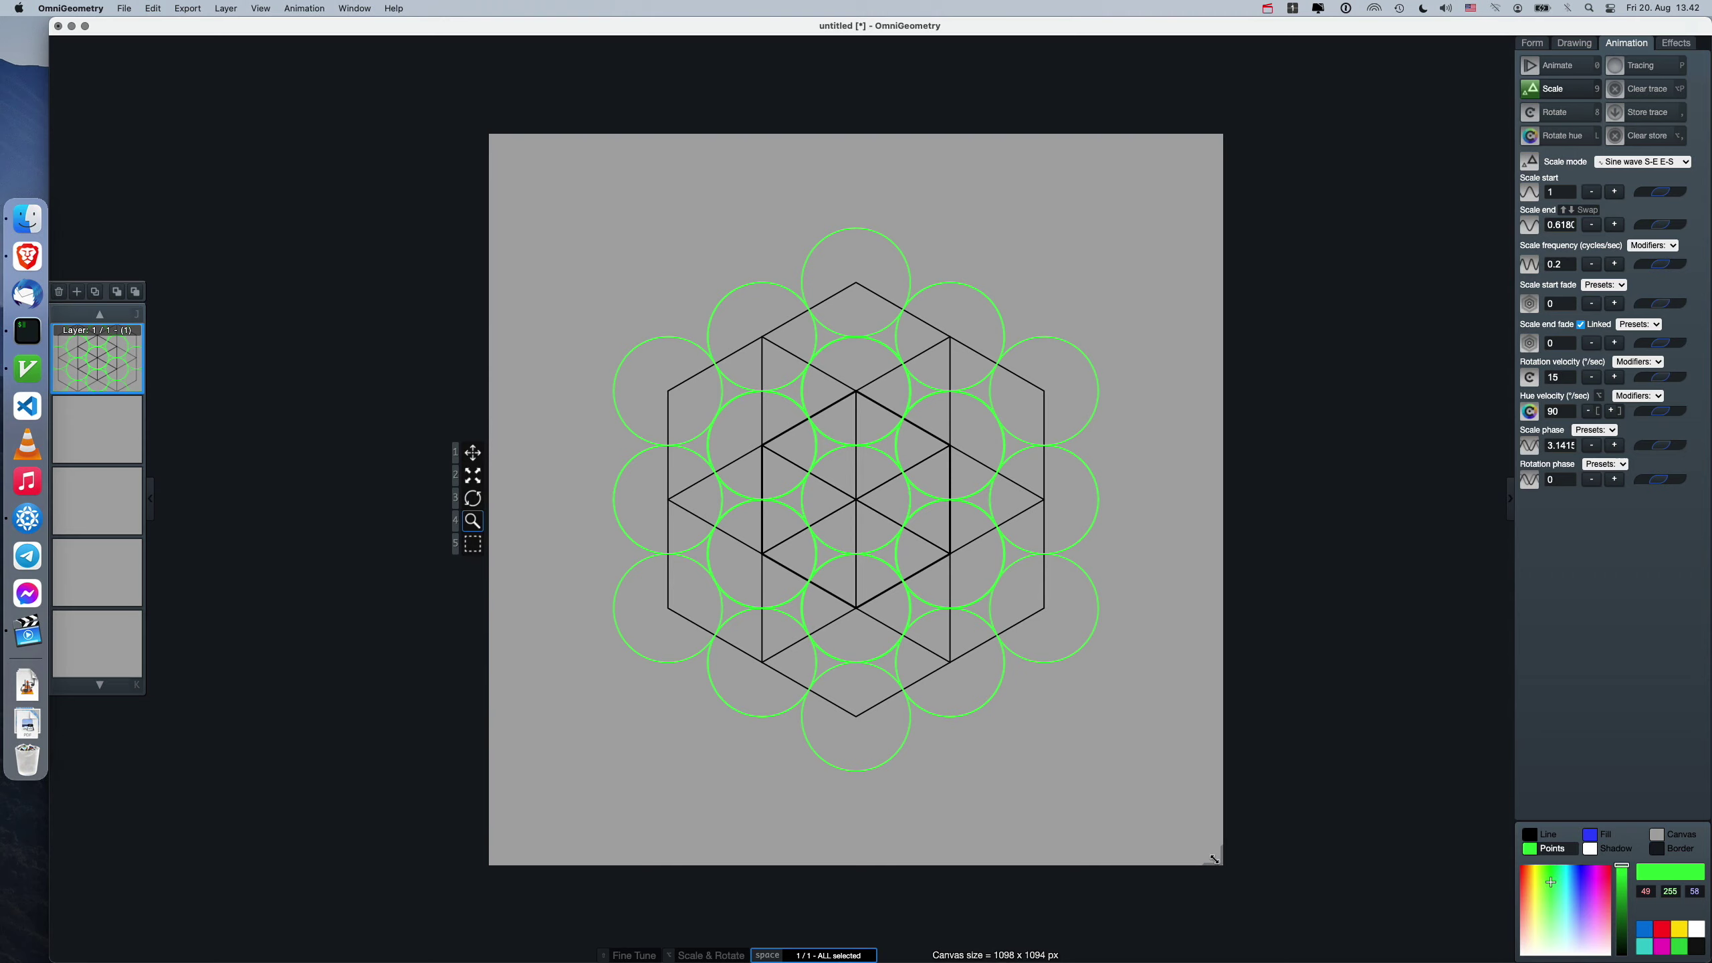
left_click_drag(1213, 859, 1165, 812)
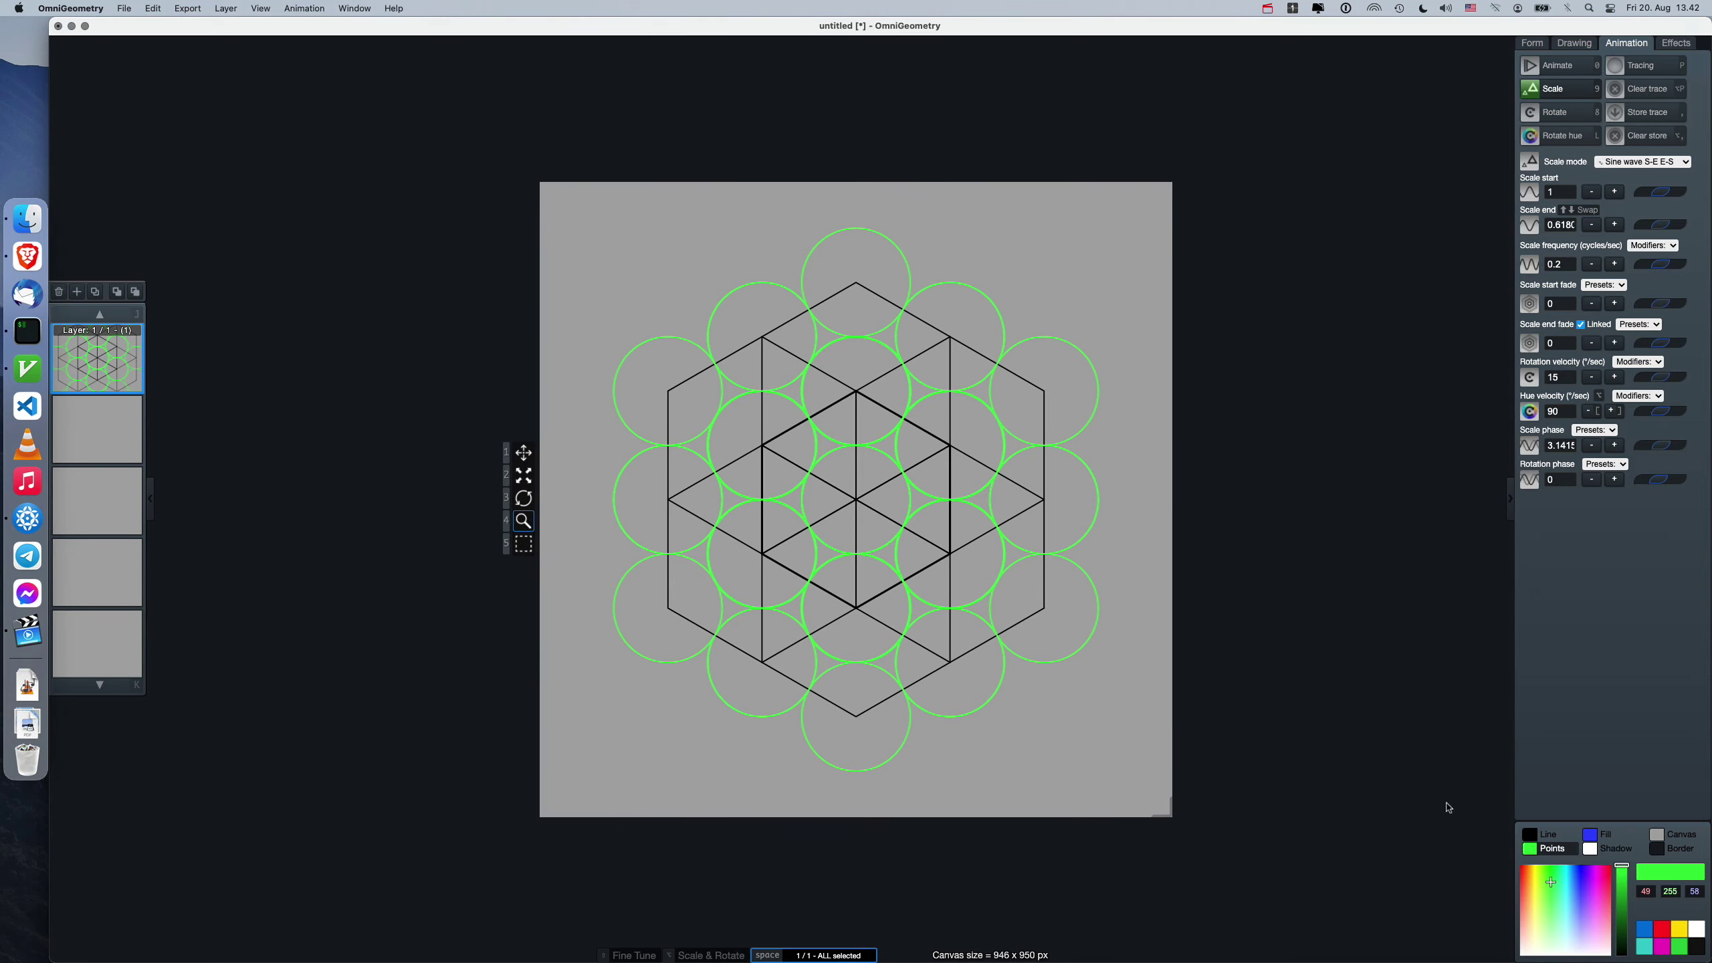
left_click_drag(1579, 889, 1565, 875)
Enlarge the point radius until the circles pass through the neighbouring points, and shrink the layer radius to about 150.
key("o")
scroll(1052, 582, "down", 10)
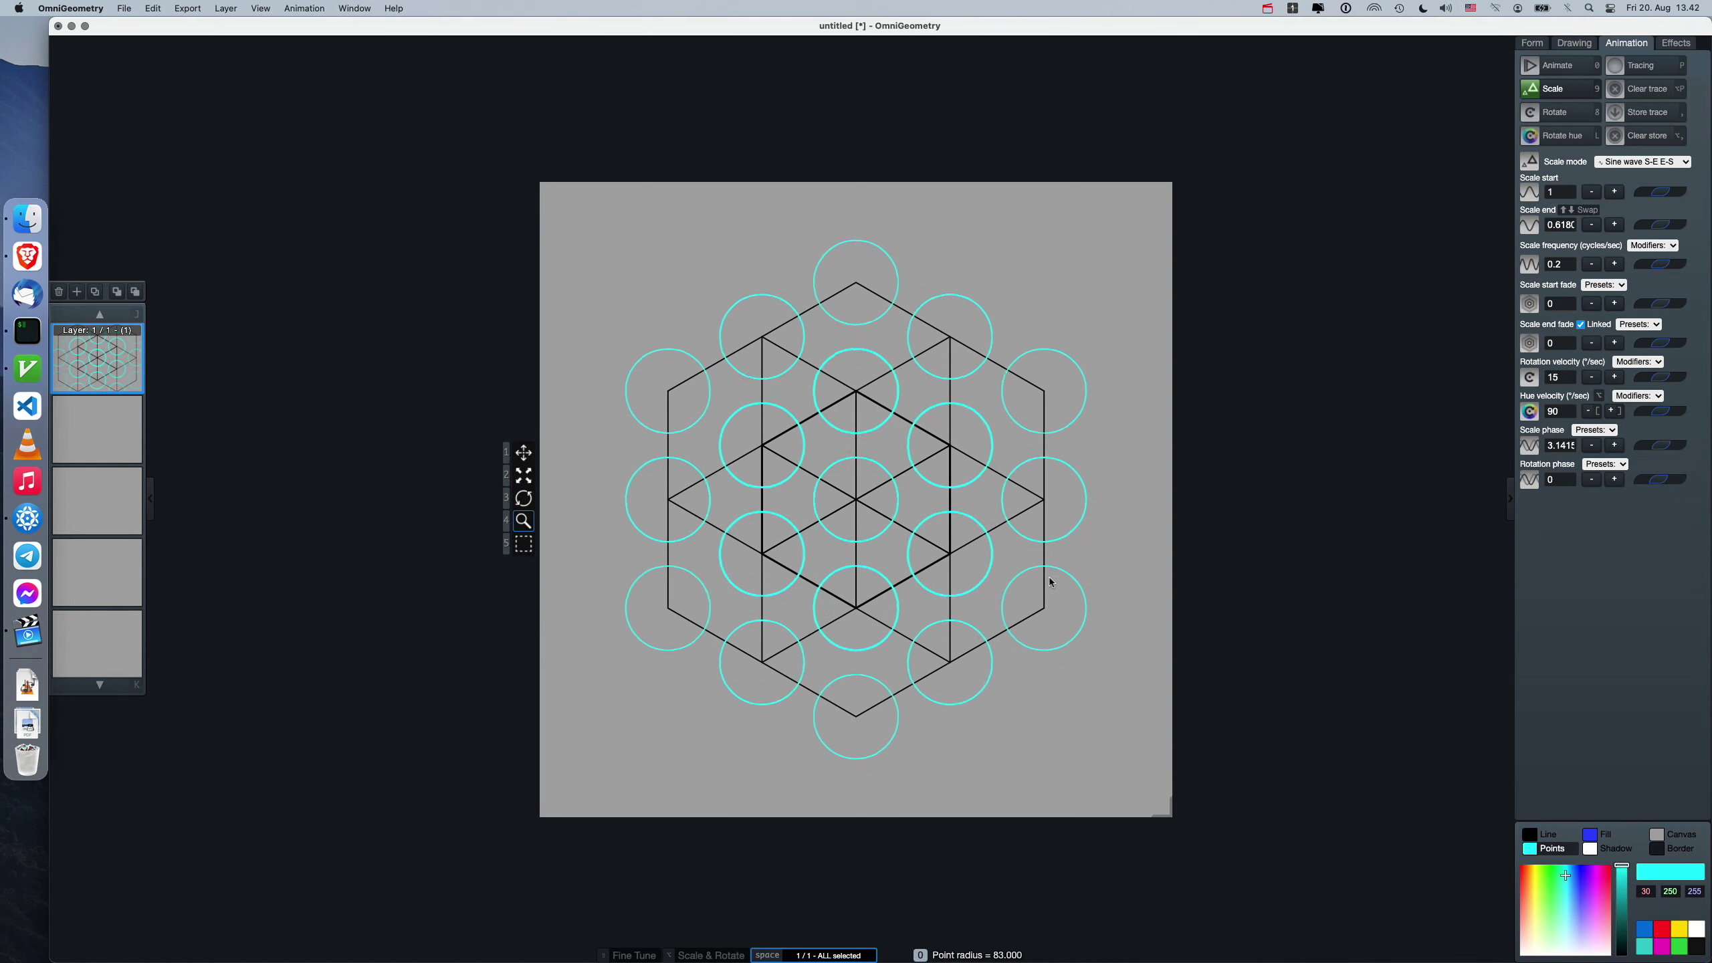
scroll(1051, 582, "up", 10)
scroll(1050, 582, "up", 15)
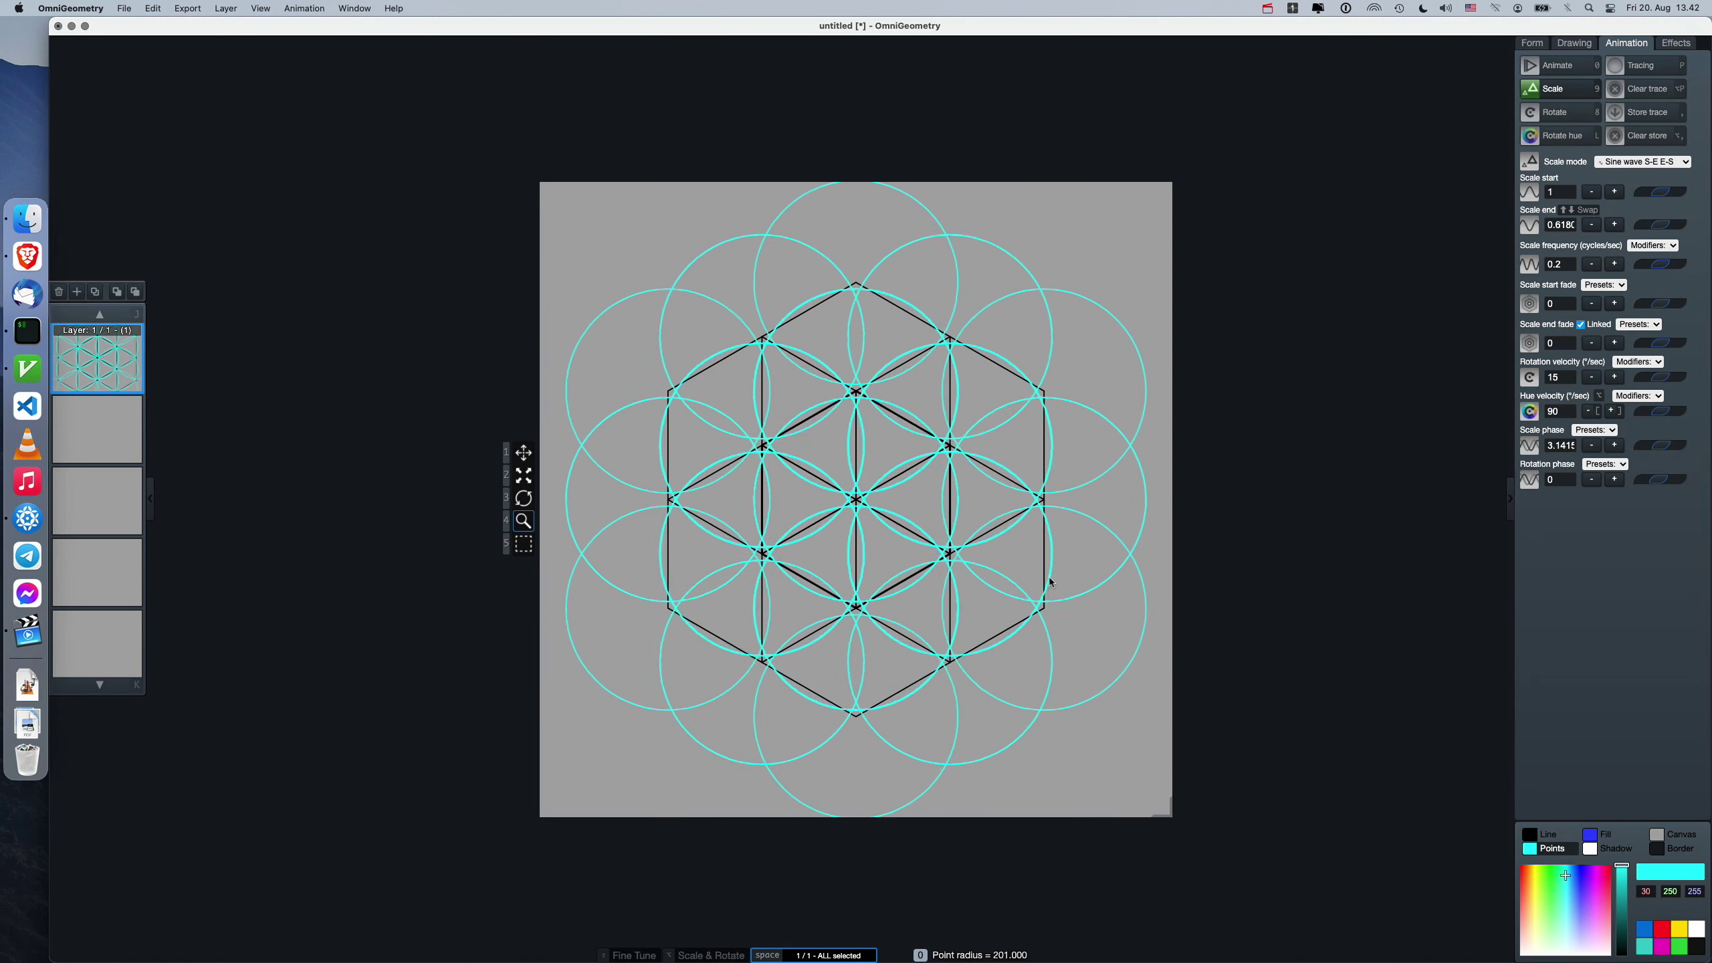
scroll(1050, 582, "up", 2)
key("2")
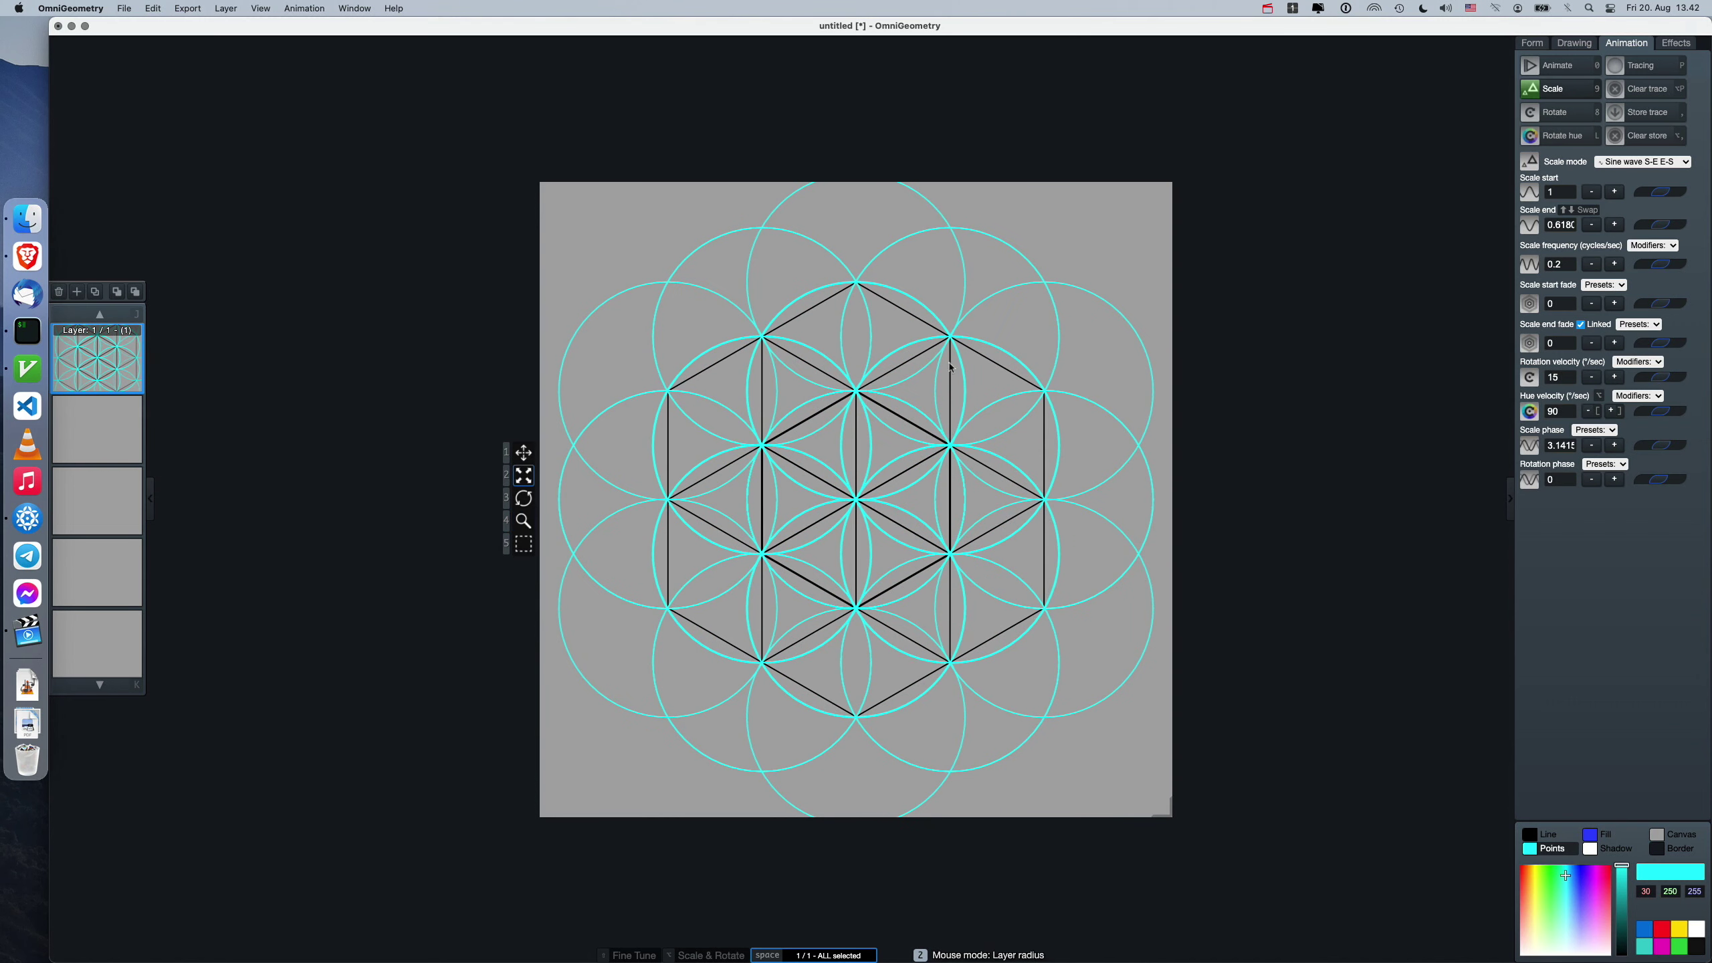
scroll(1150, 599, "down", 6)
Set the line colour to yellow 255, 251, 53 and shrink the layer a little within the canvas.
left_click(1560, 839)
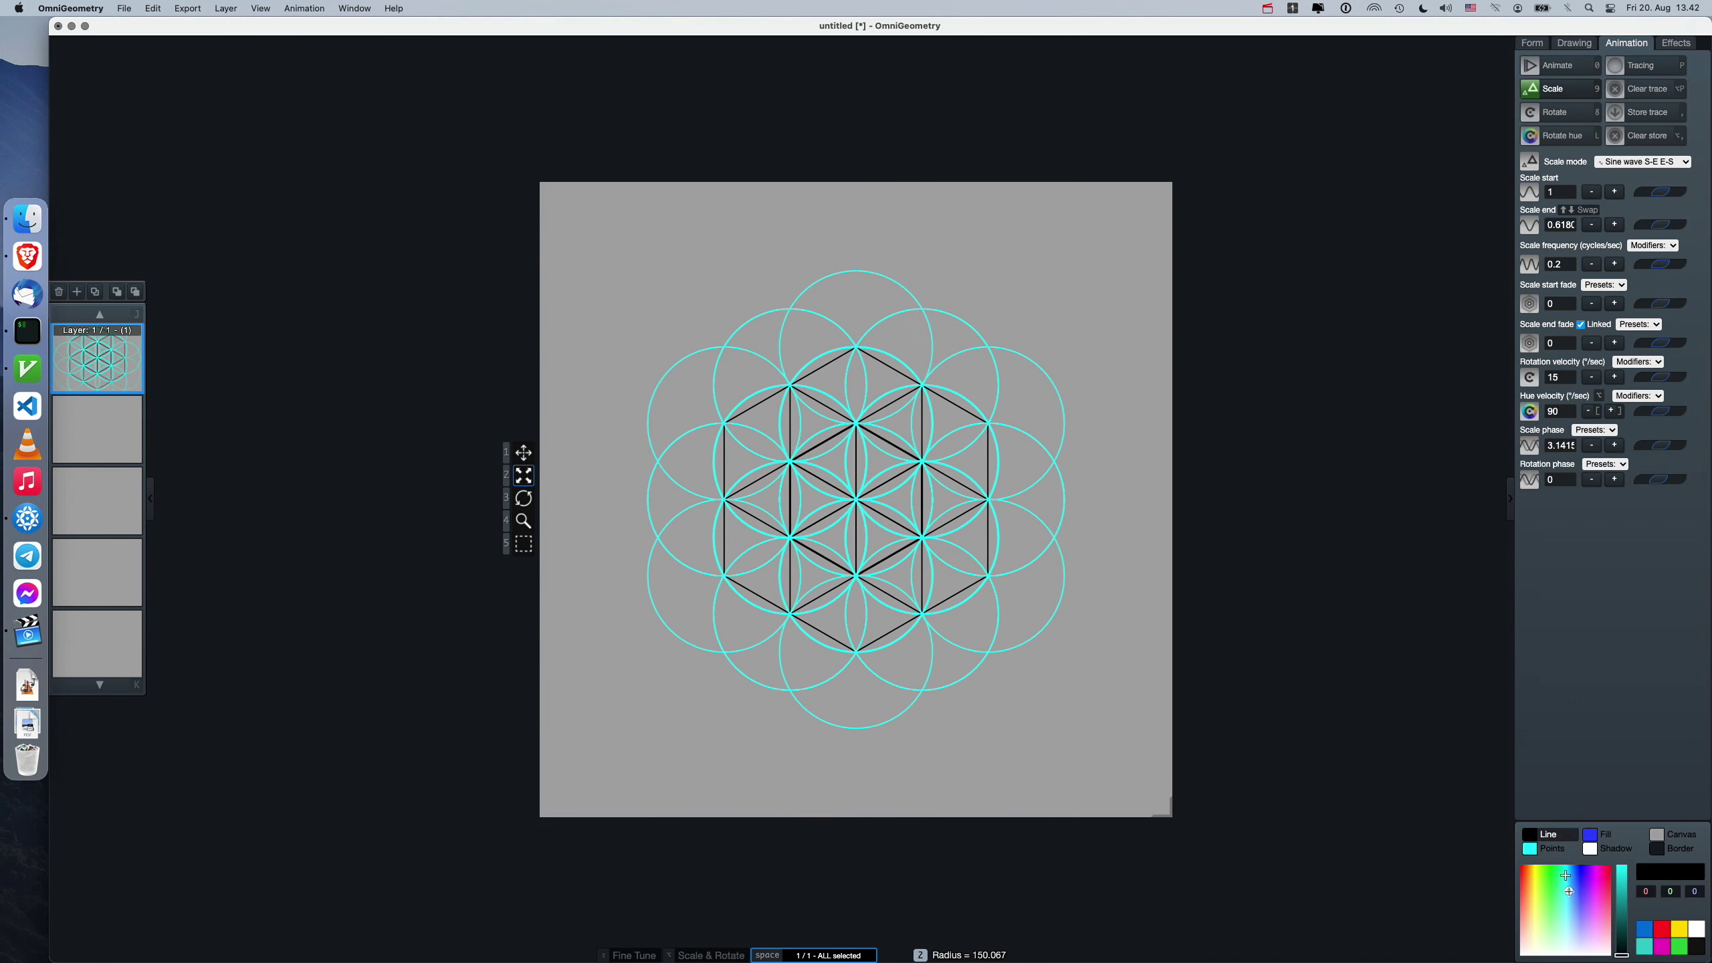
mouse_move(1565, 882)
left_mouse_down()
mouse_move(1581, 880)
mouse_move(1535, 883)
left_mouse_up()
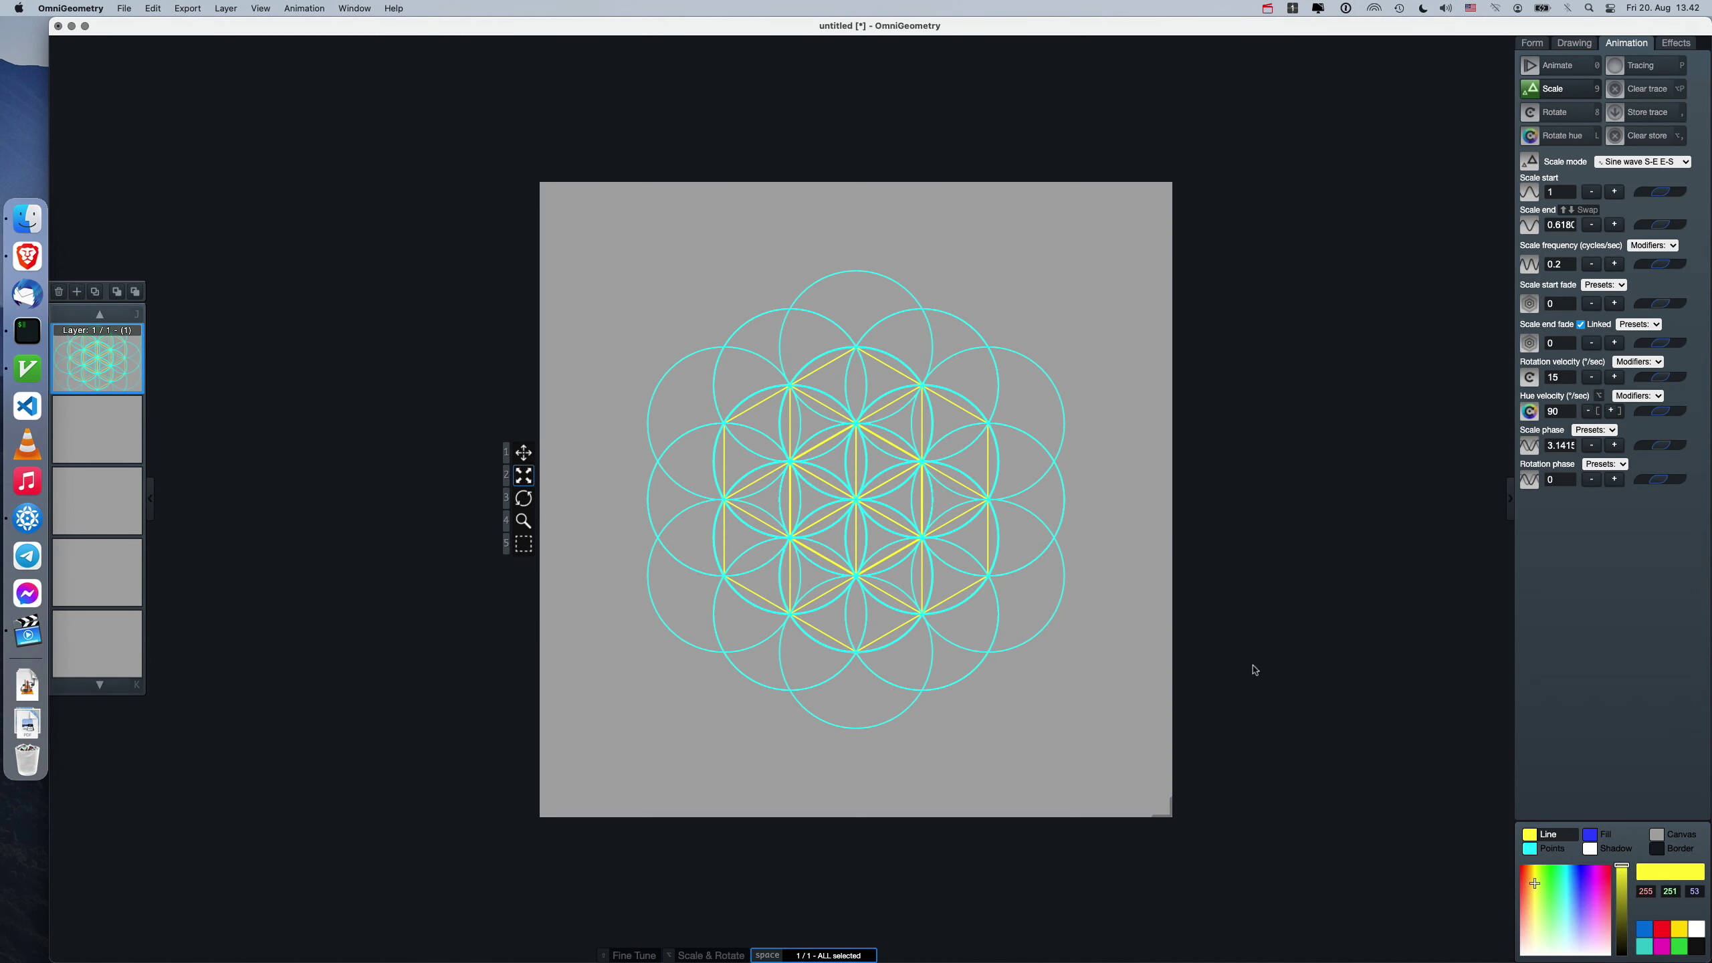
key("2")
scroll(923, 413, "down", 4)
Try rotating the colour hues of all selected layers forward, and rotate them back to cyan points and yellow lines.
key("space")
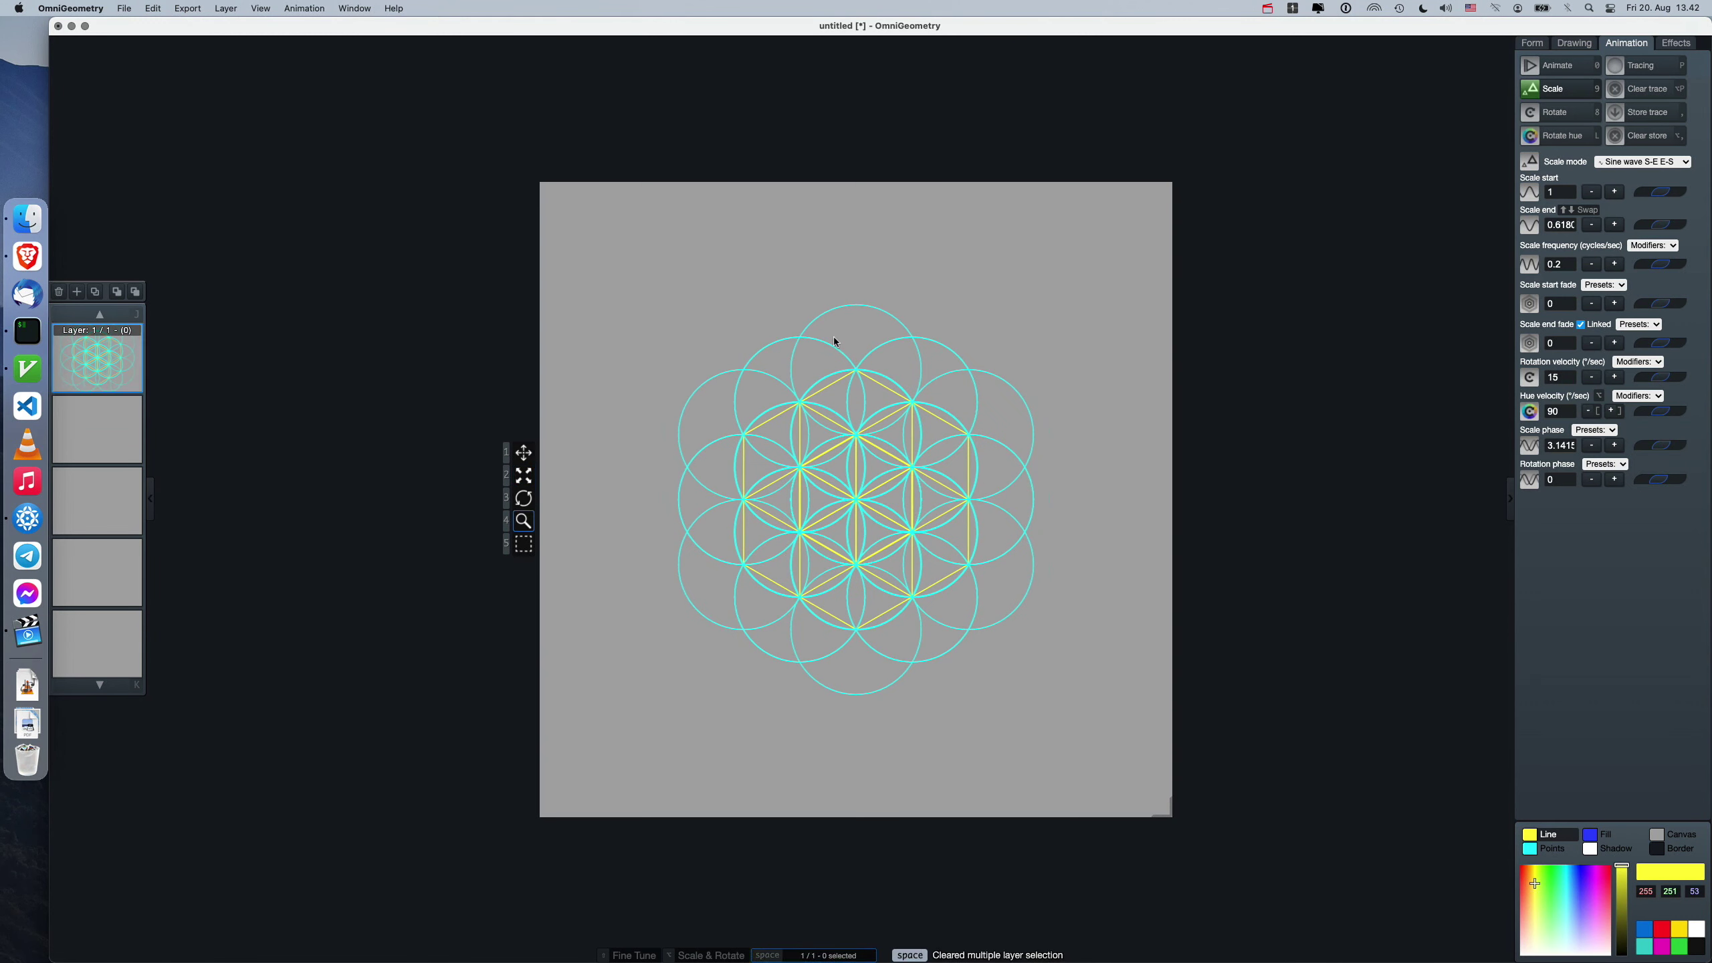
key("space")
key("space")
key("space")
key("bracketright")
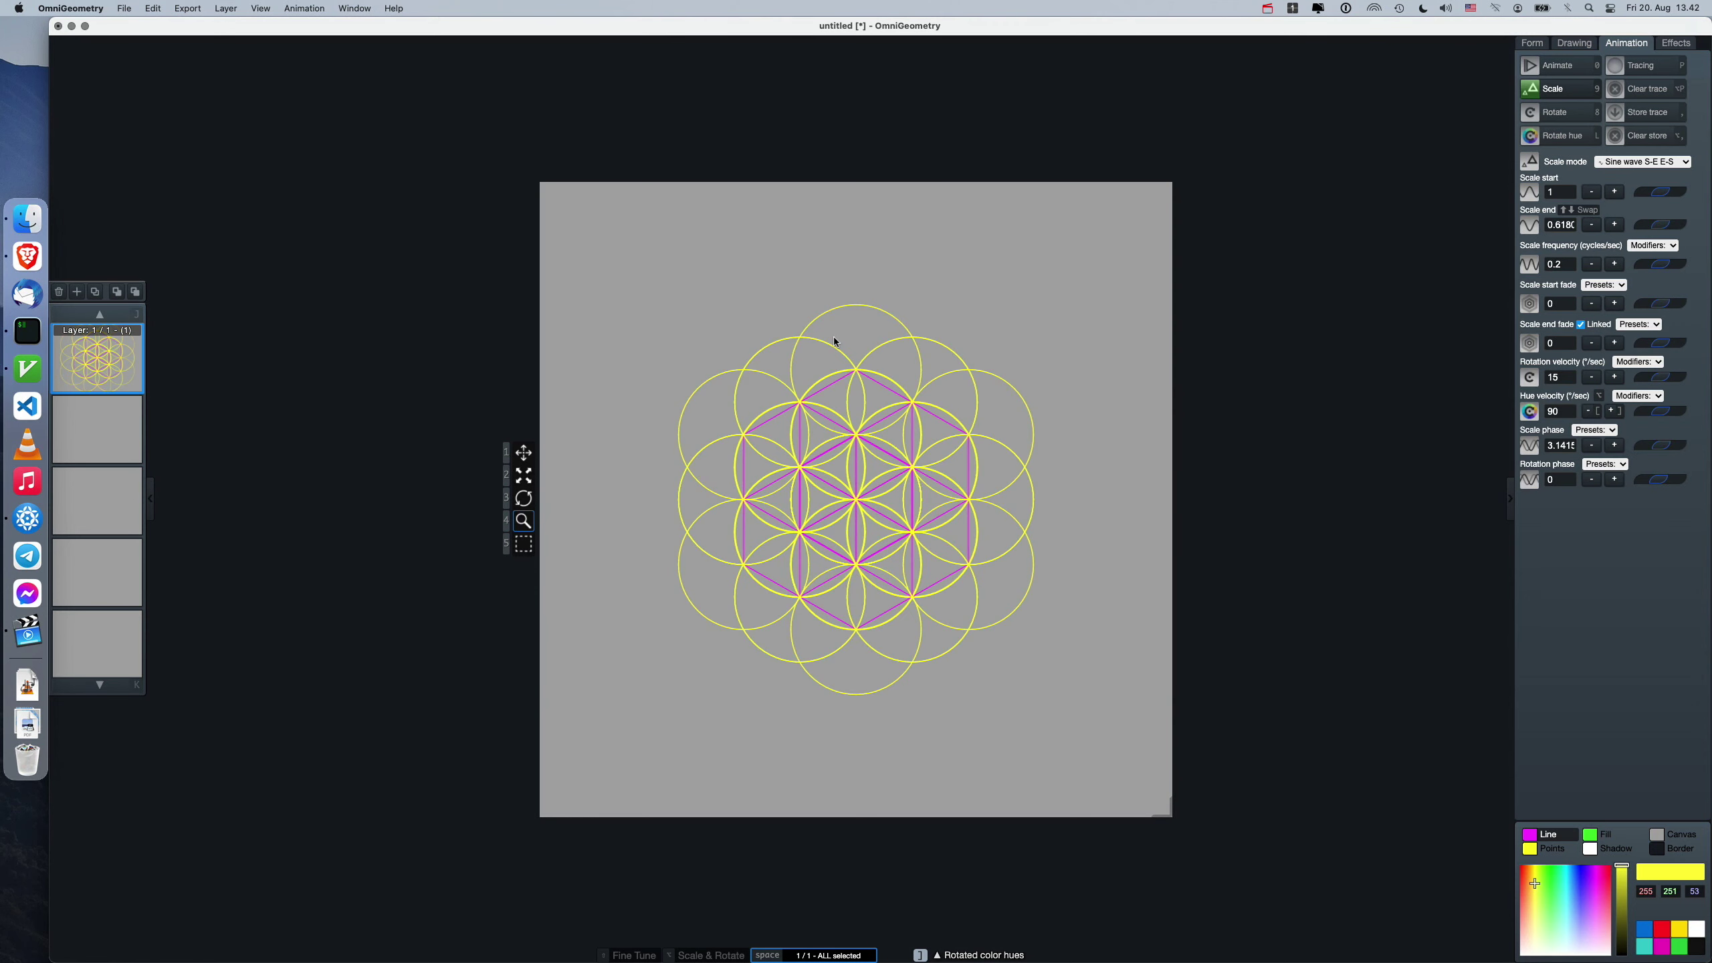
key("bracketright")
key("bracketright")
key("bracketright")
key("bracketright")
key("bracketleft")
key("bracketleft")
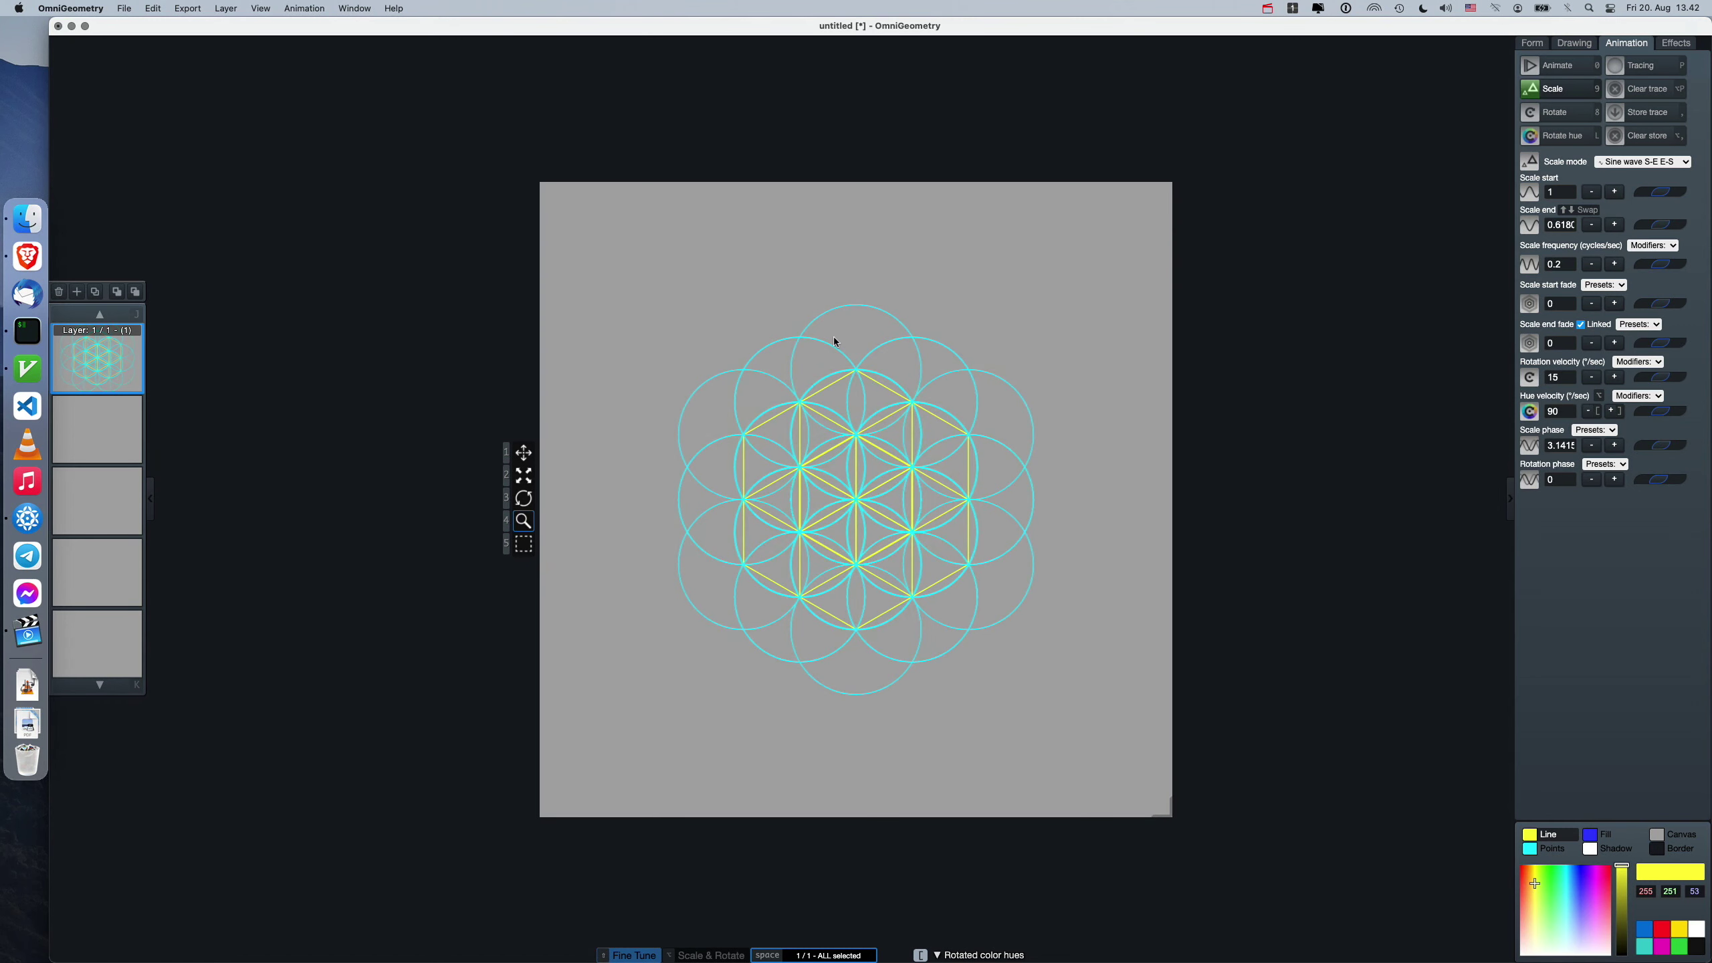
Darken the canvas colour to grey 94, 94, 94 and save the current scene settings as defaults.
left_click(125, 6)
left_click(805, 423)
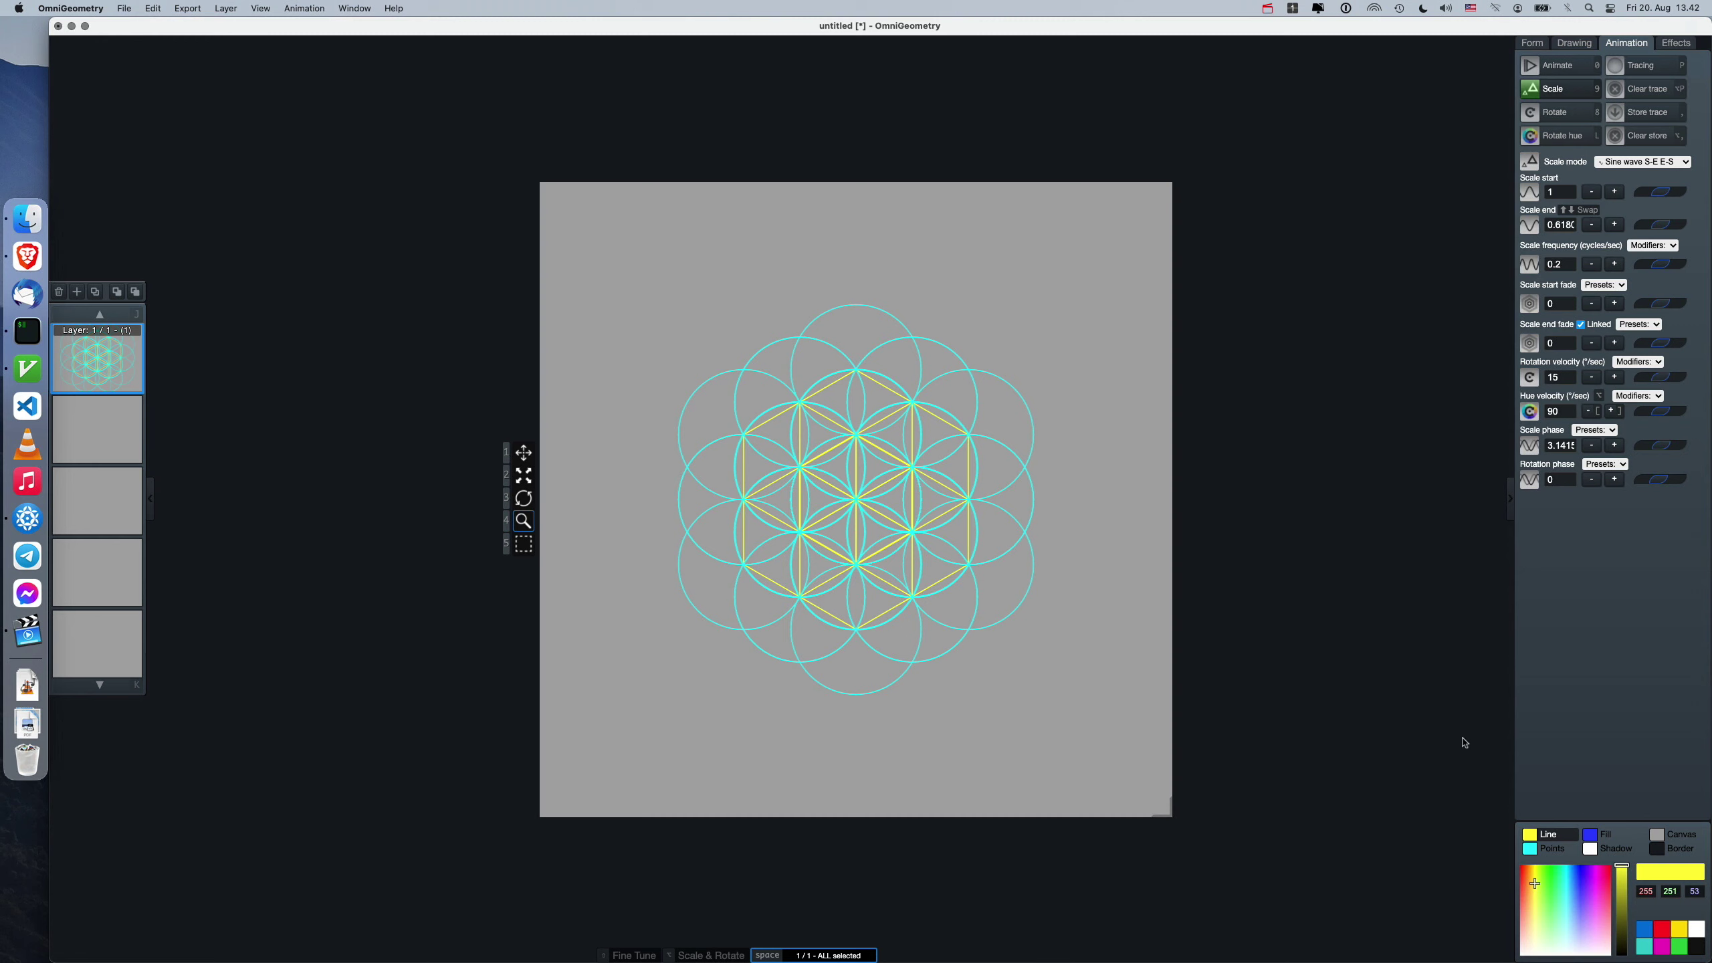
left_click(1673, 837)
left_click_drag(1621, 899, 1619, 924)
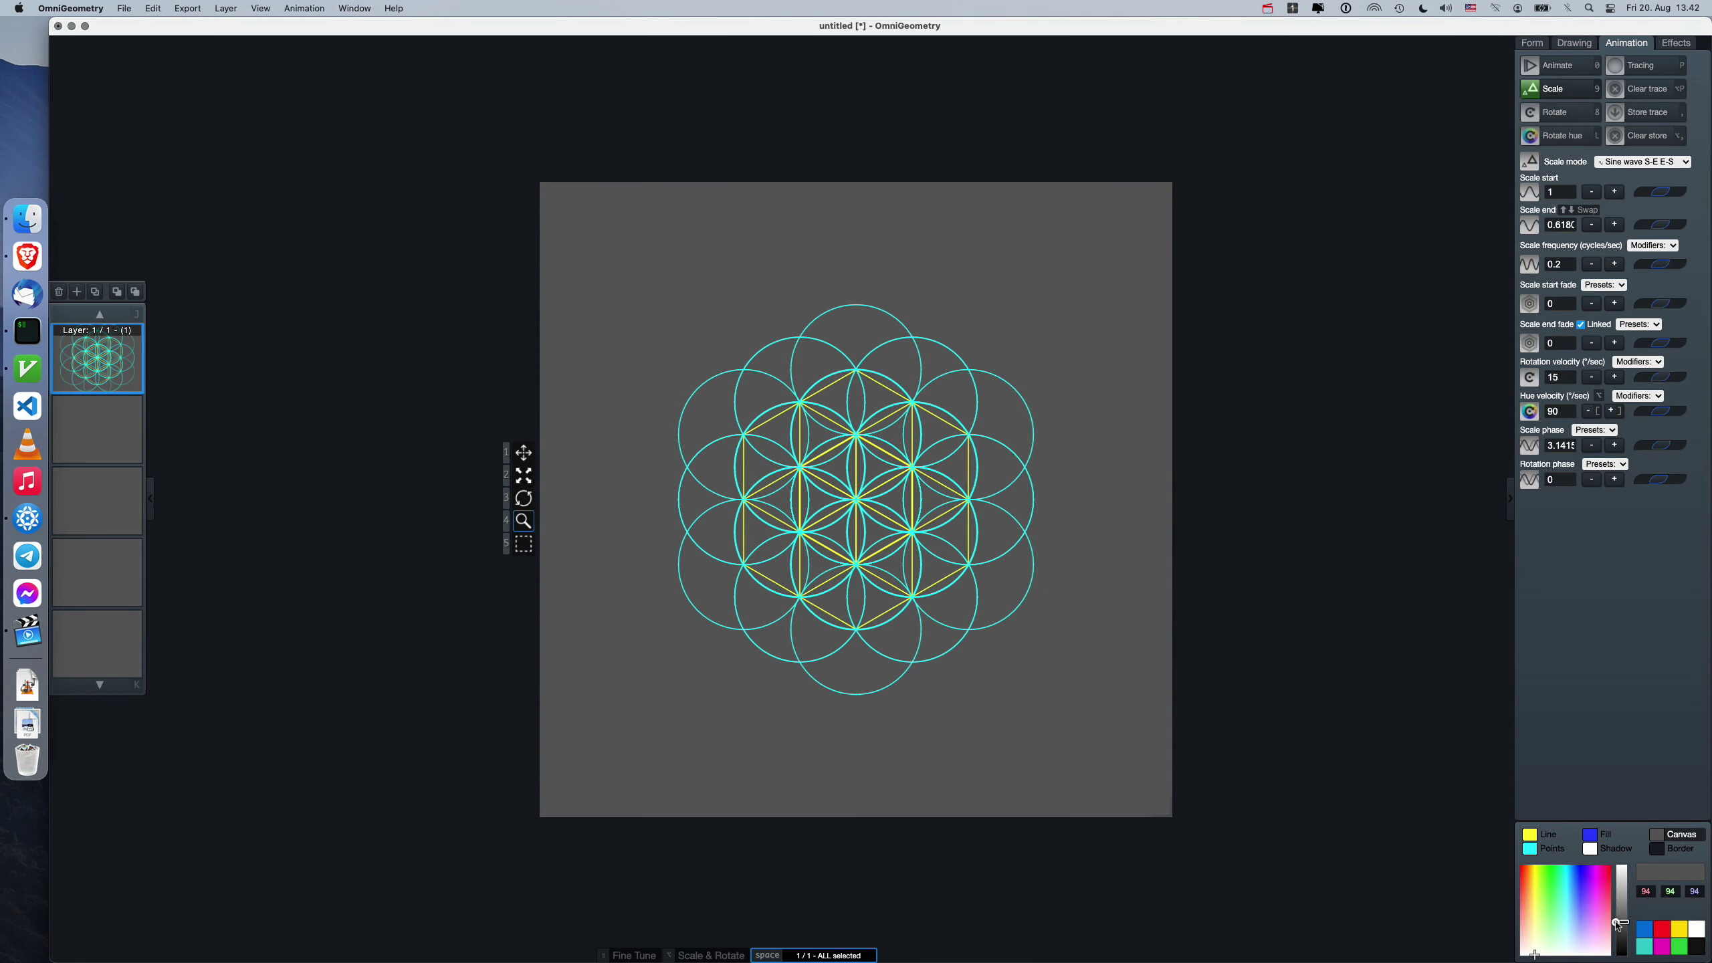
left_click(123, 7)
left_click(158, 174)
Create a new scene from the saved defaults, discarding the unsaved changes.
left_click(124, 7)
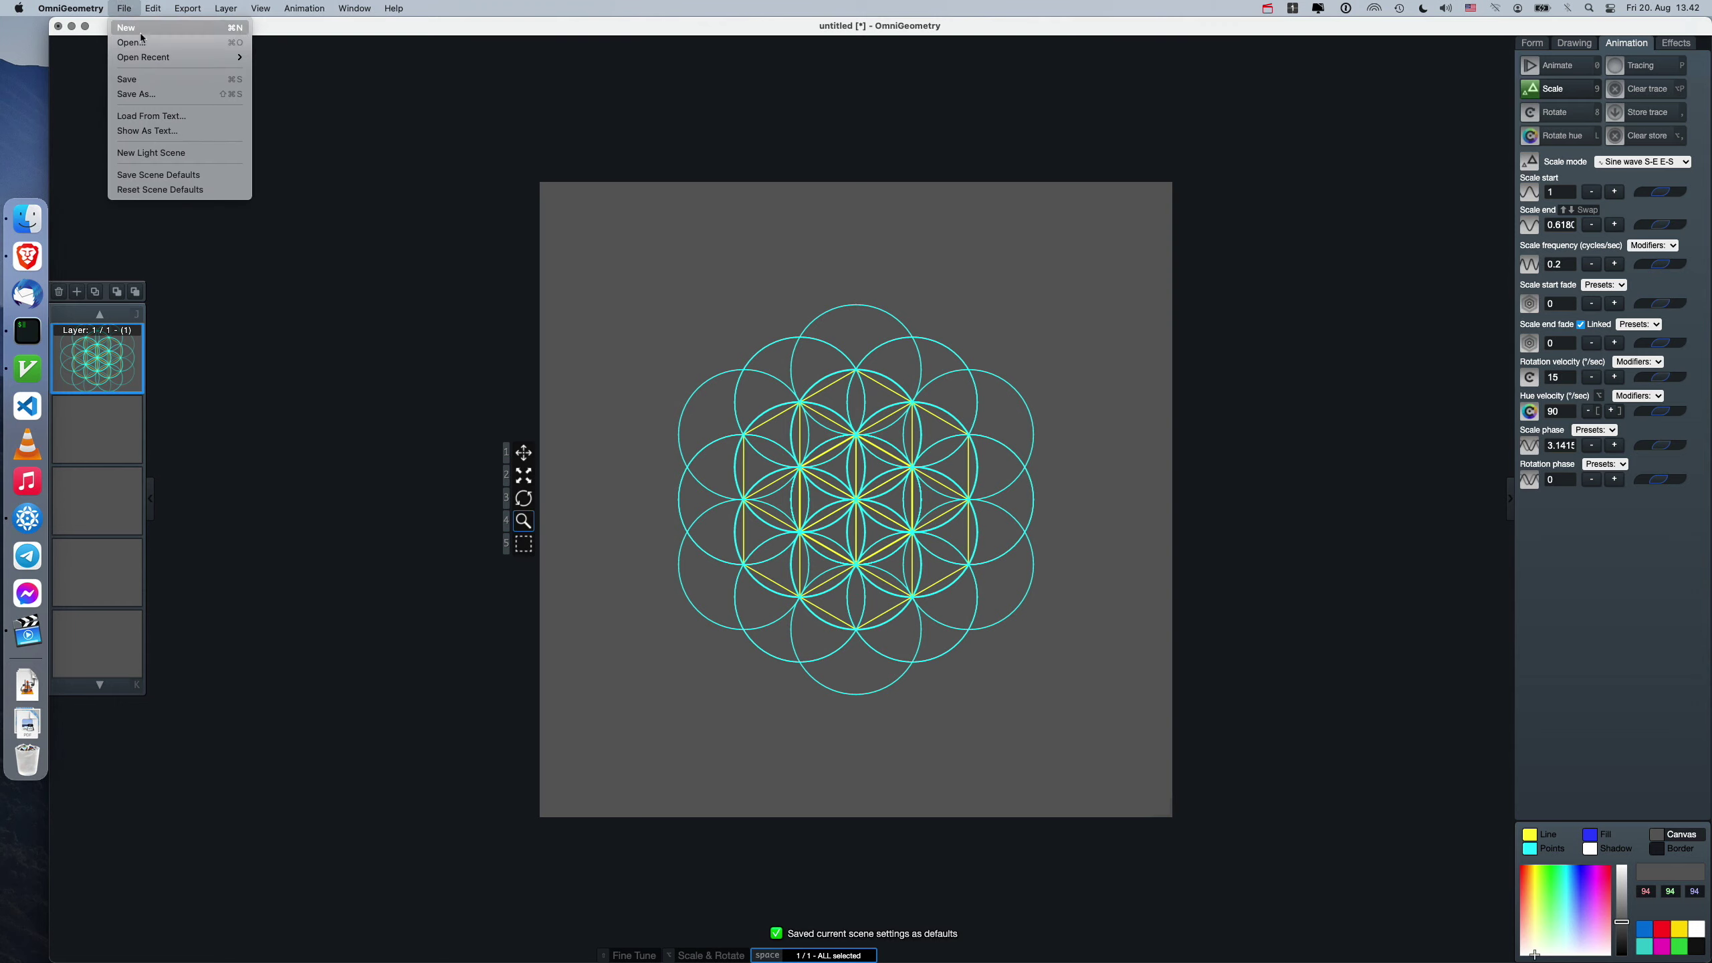
left_click(142, 28)
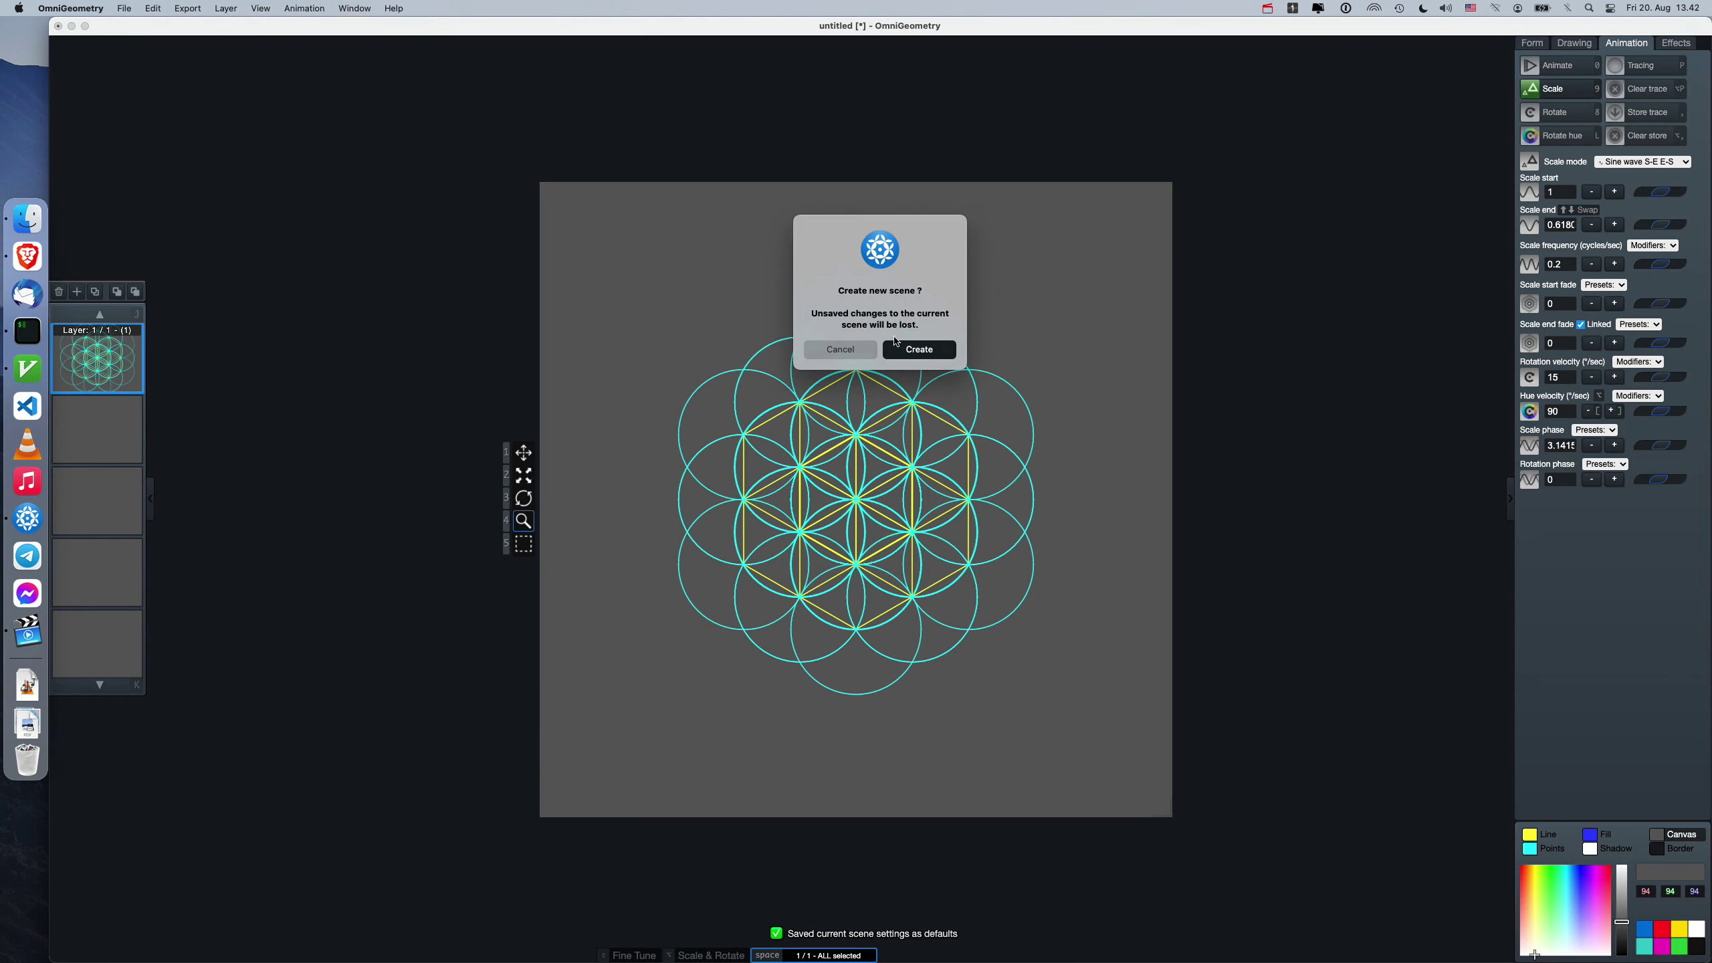
left_click(920, 350)
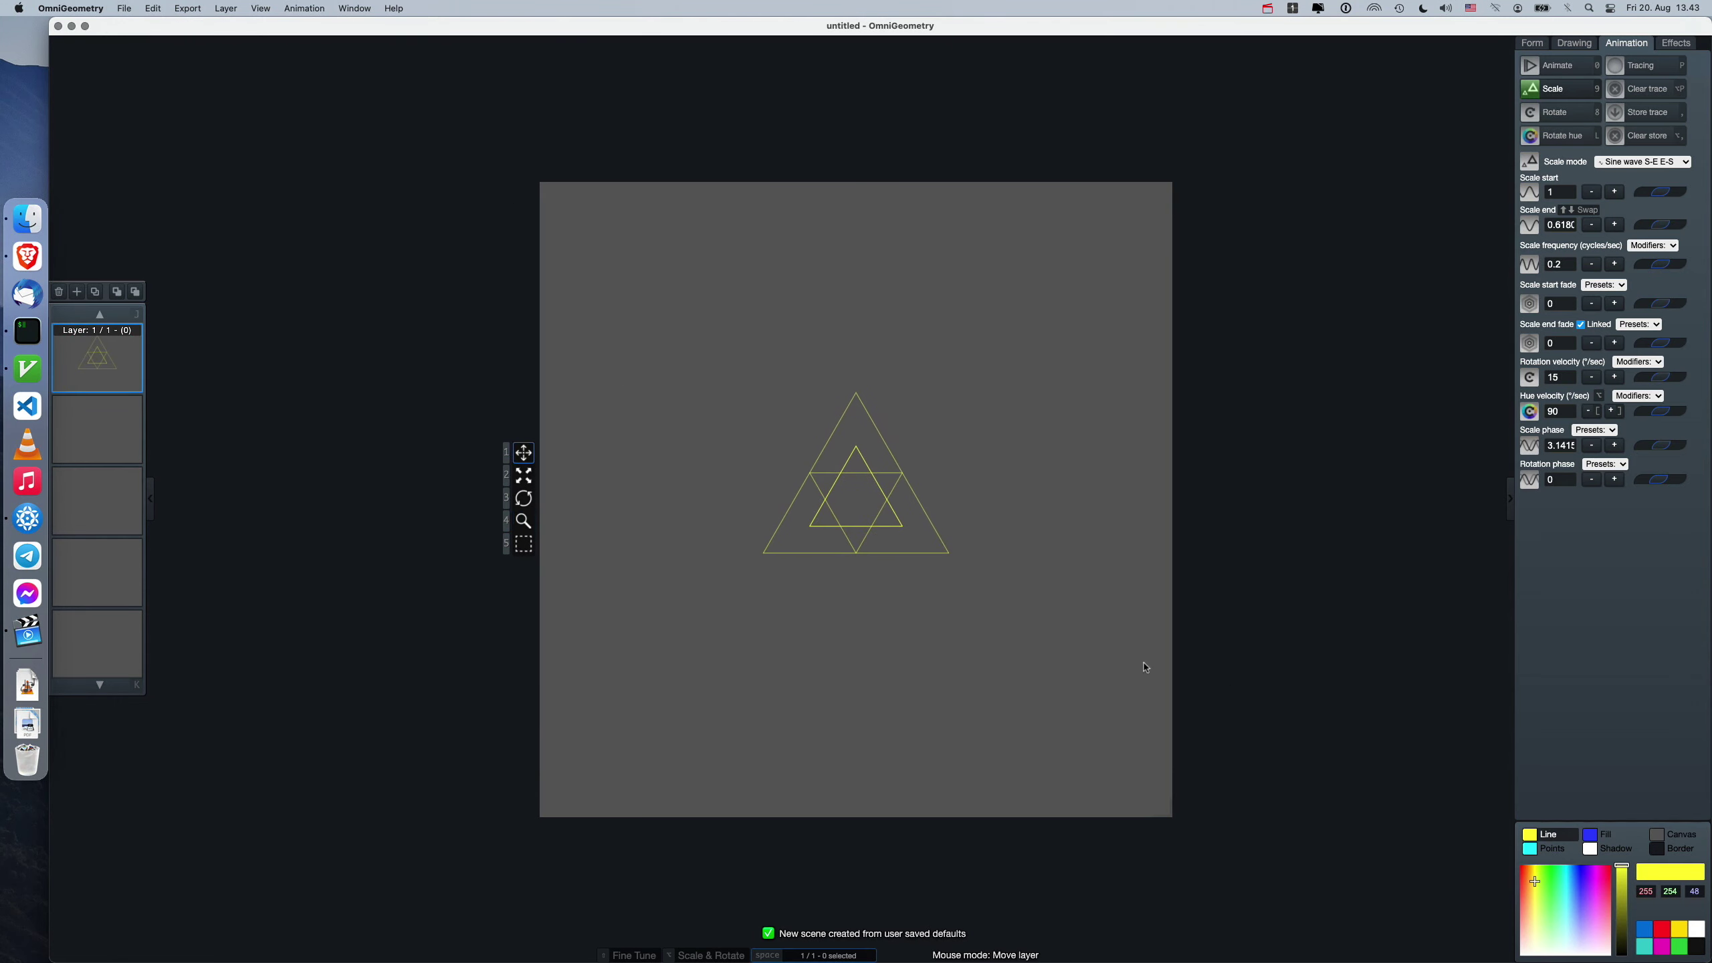
Raise the new scene's form to six points and turn on point drawing with a point radius of 64.
key("w")
key("w")
key("w")
key("t")
key("y")
key("y")
key("y")
key("y")
key("y")
key("y")
key("y")
key("y")
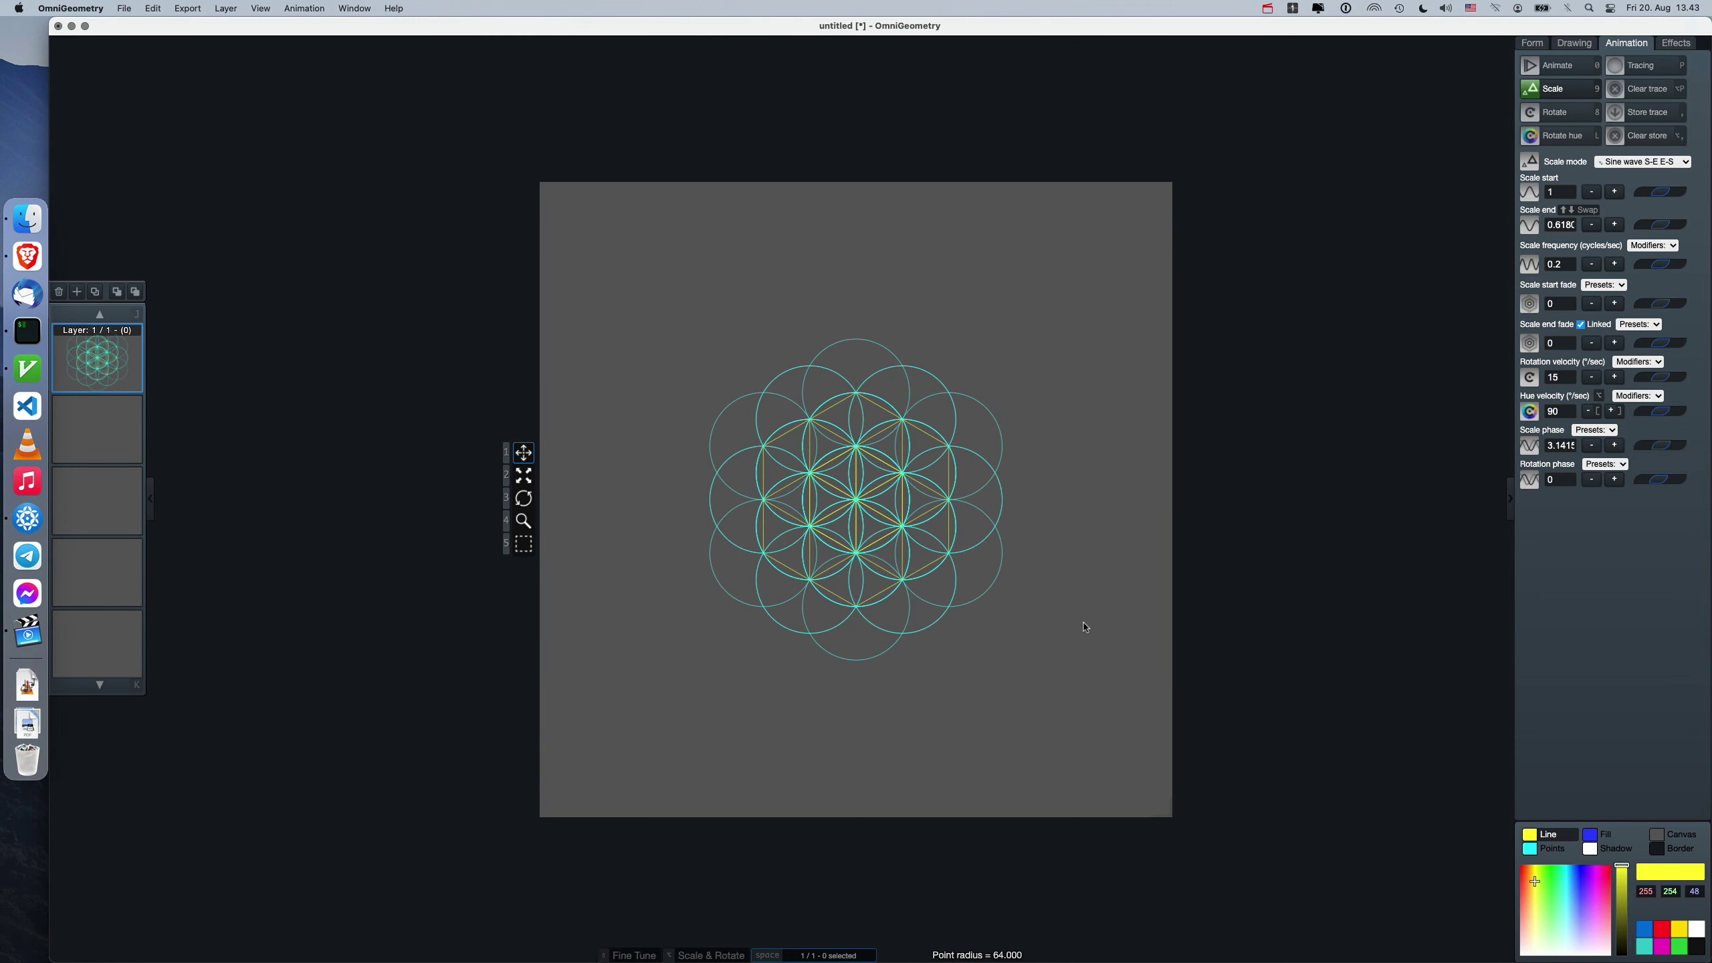
Trace the animated form while enlarging it to a point radius of 240, and stop the animation.
left_click(1569, 46)
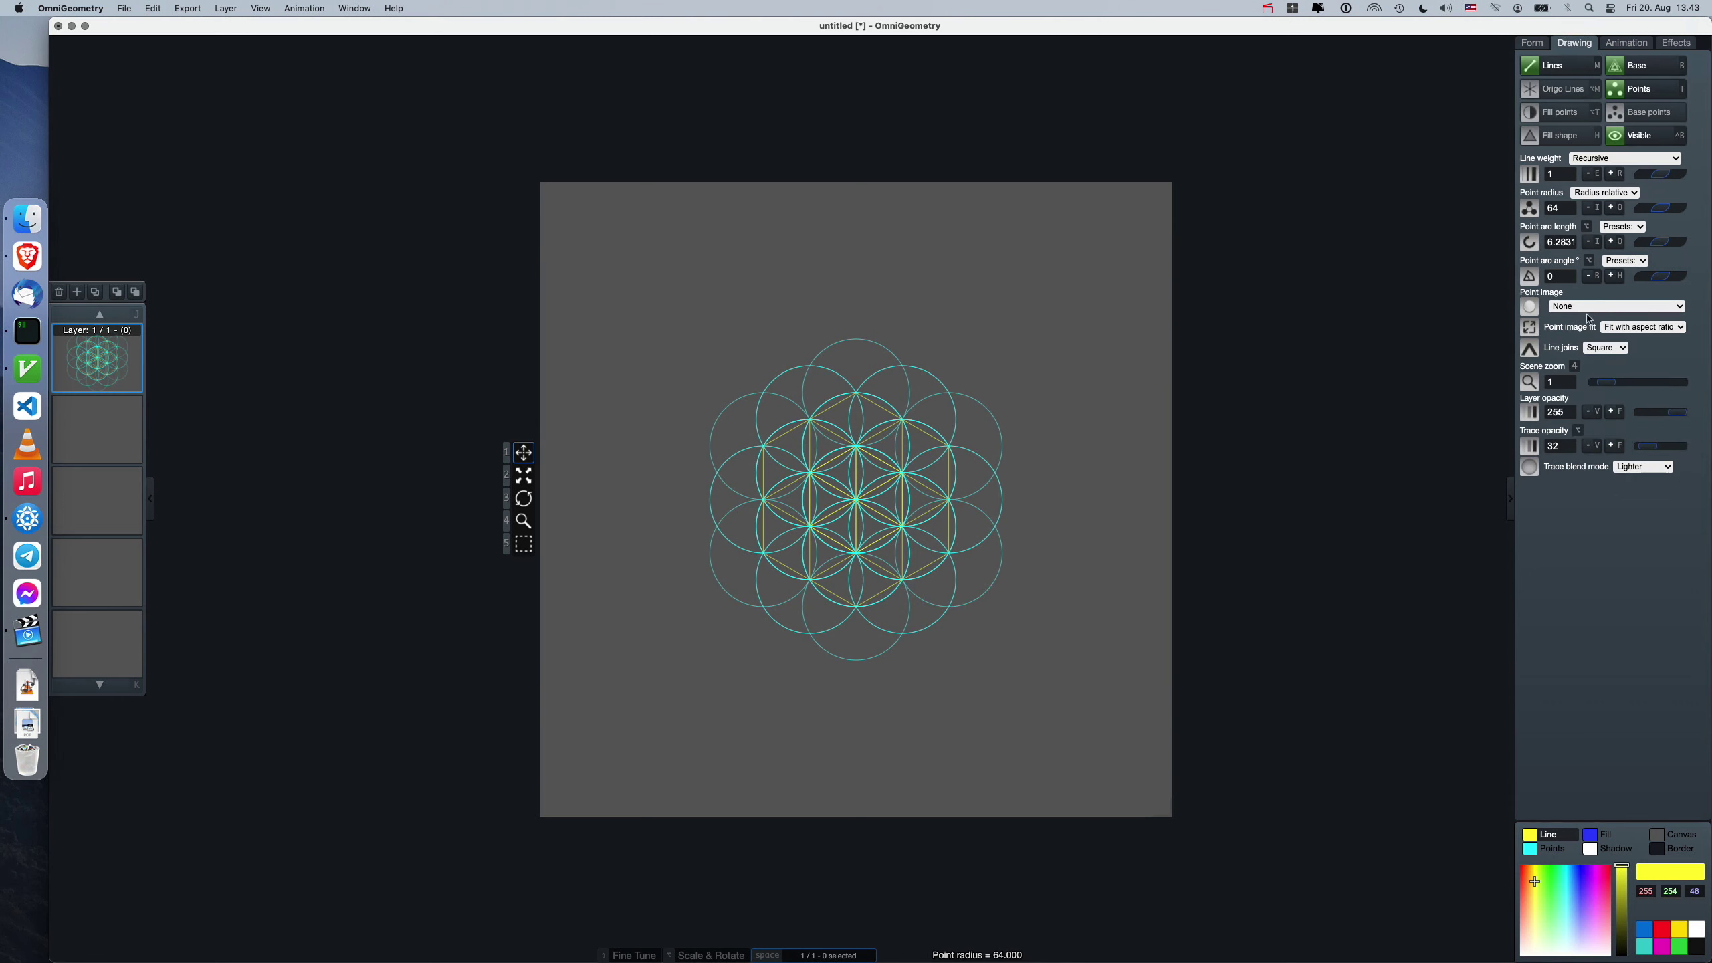
key("p")
key("p")
key("alt+p")
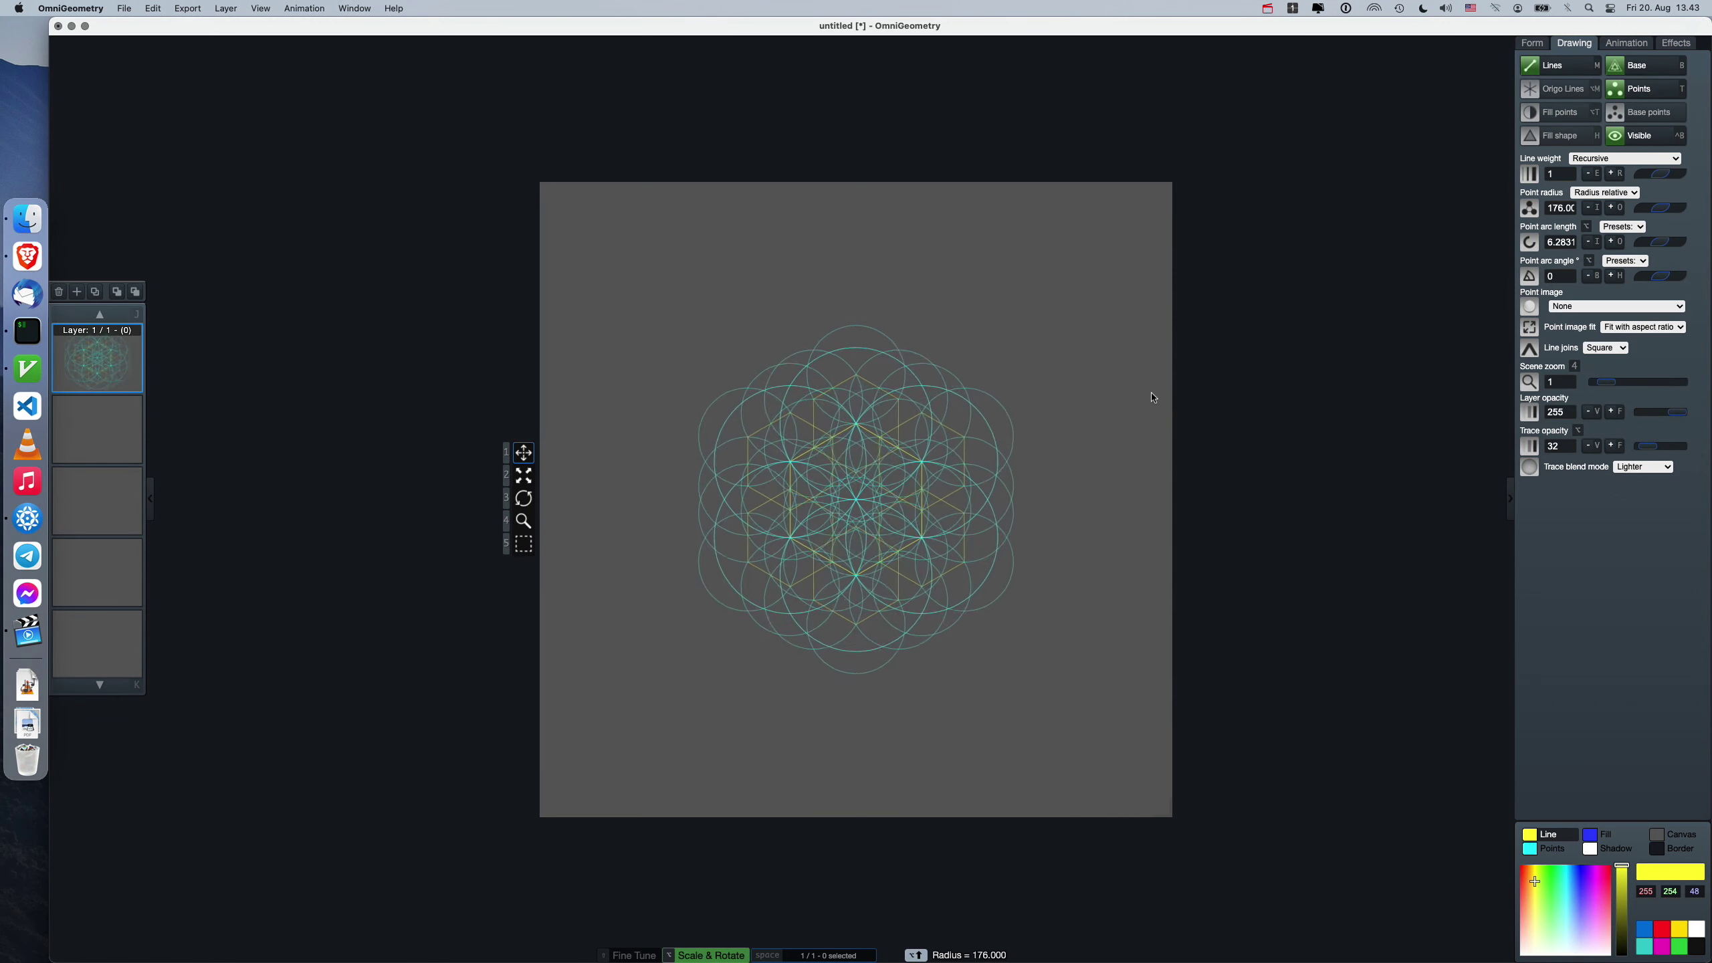
key("alt+p")
key("alt+p")
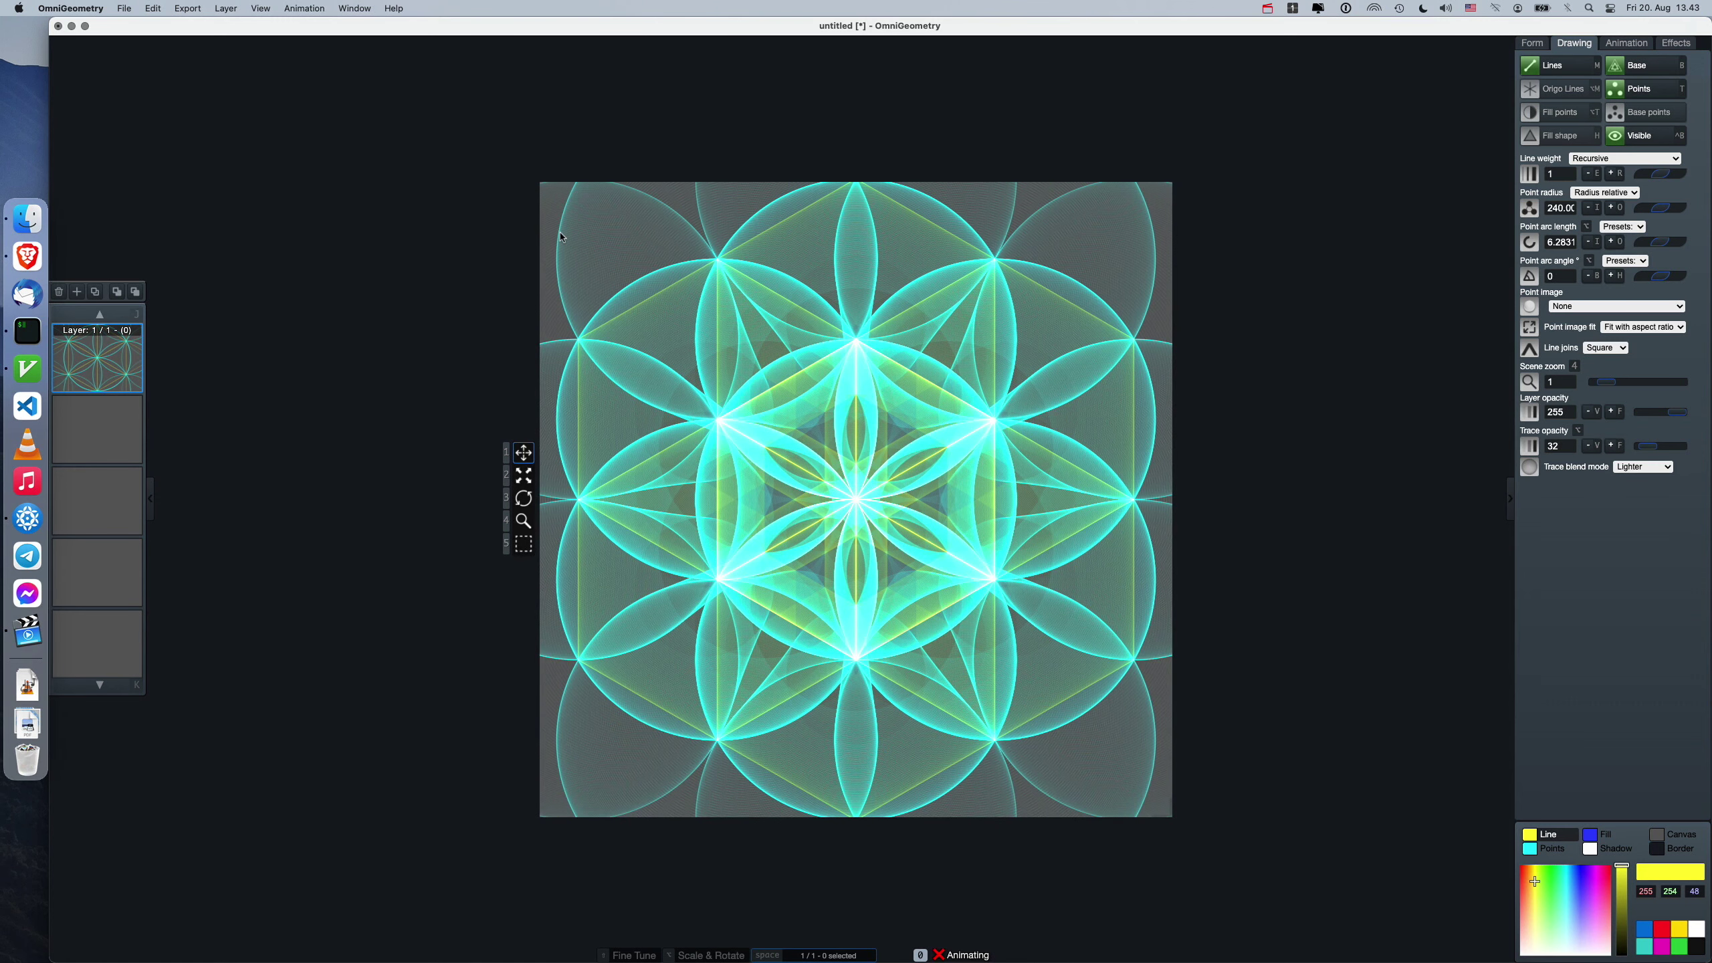
Reset the scene defaults to the original settings and create a new scene, discarding the unsaved changes.
left_click(151, 6)
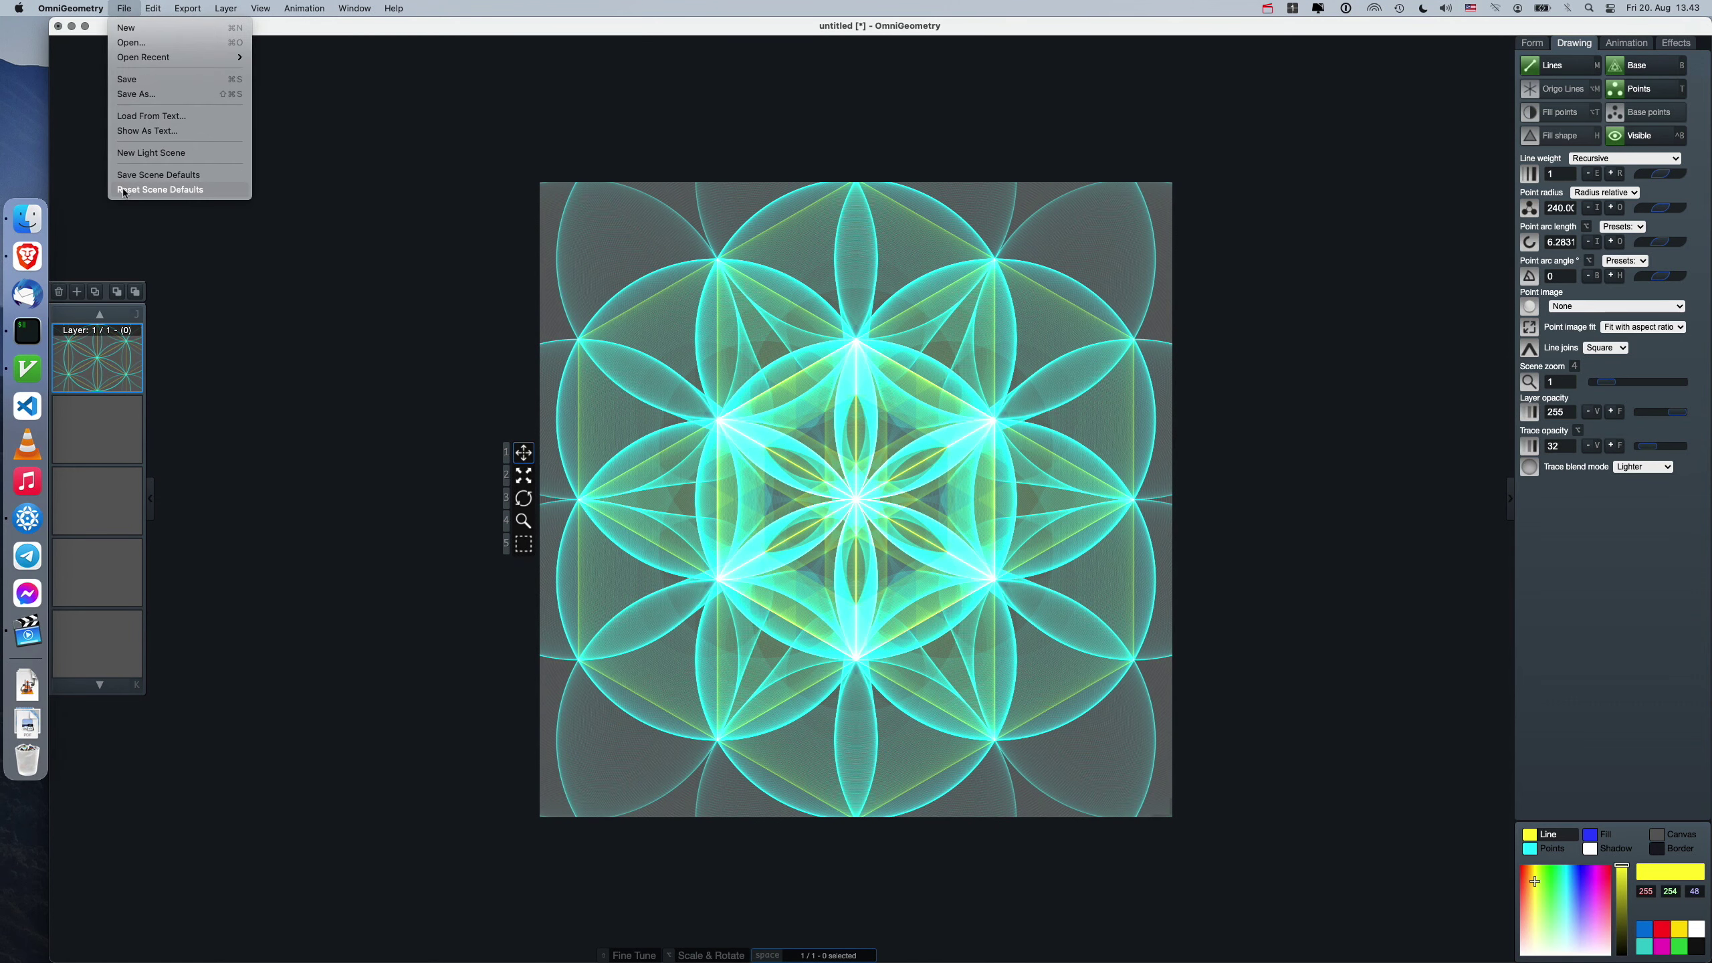
left_click(194, 191)
left_click(122, 7)
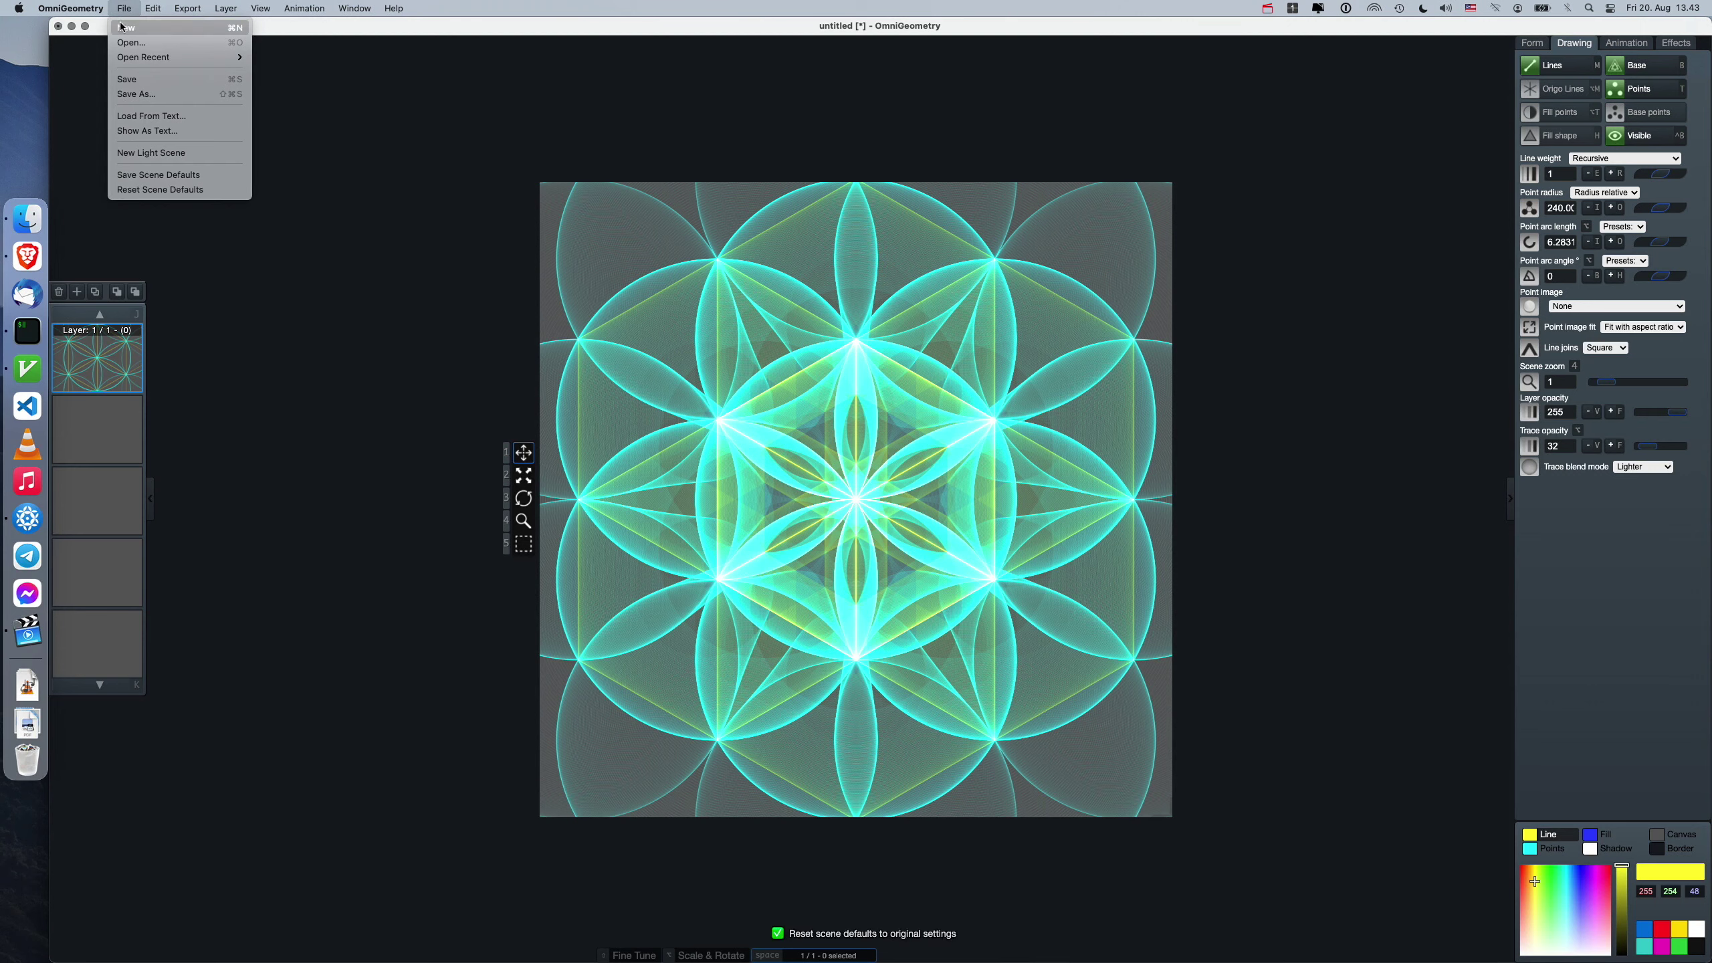
left_click(122, 26)
left_click(917, 348)
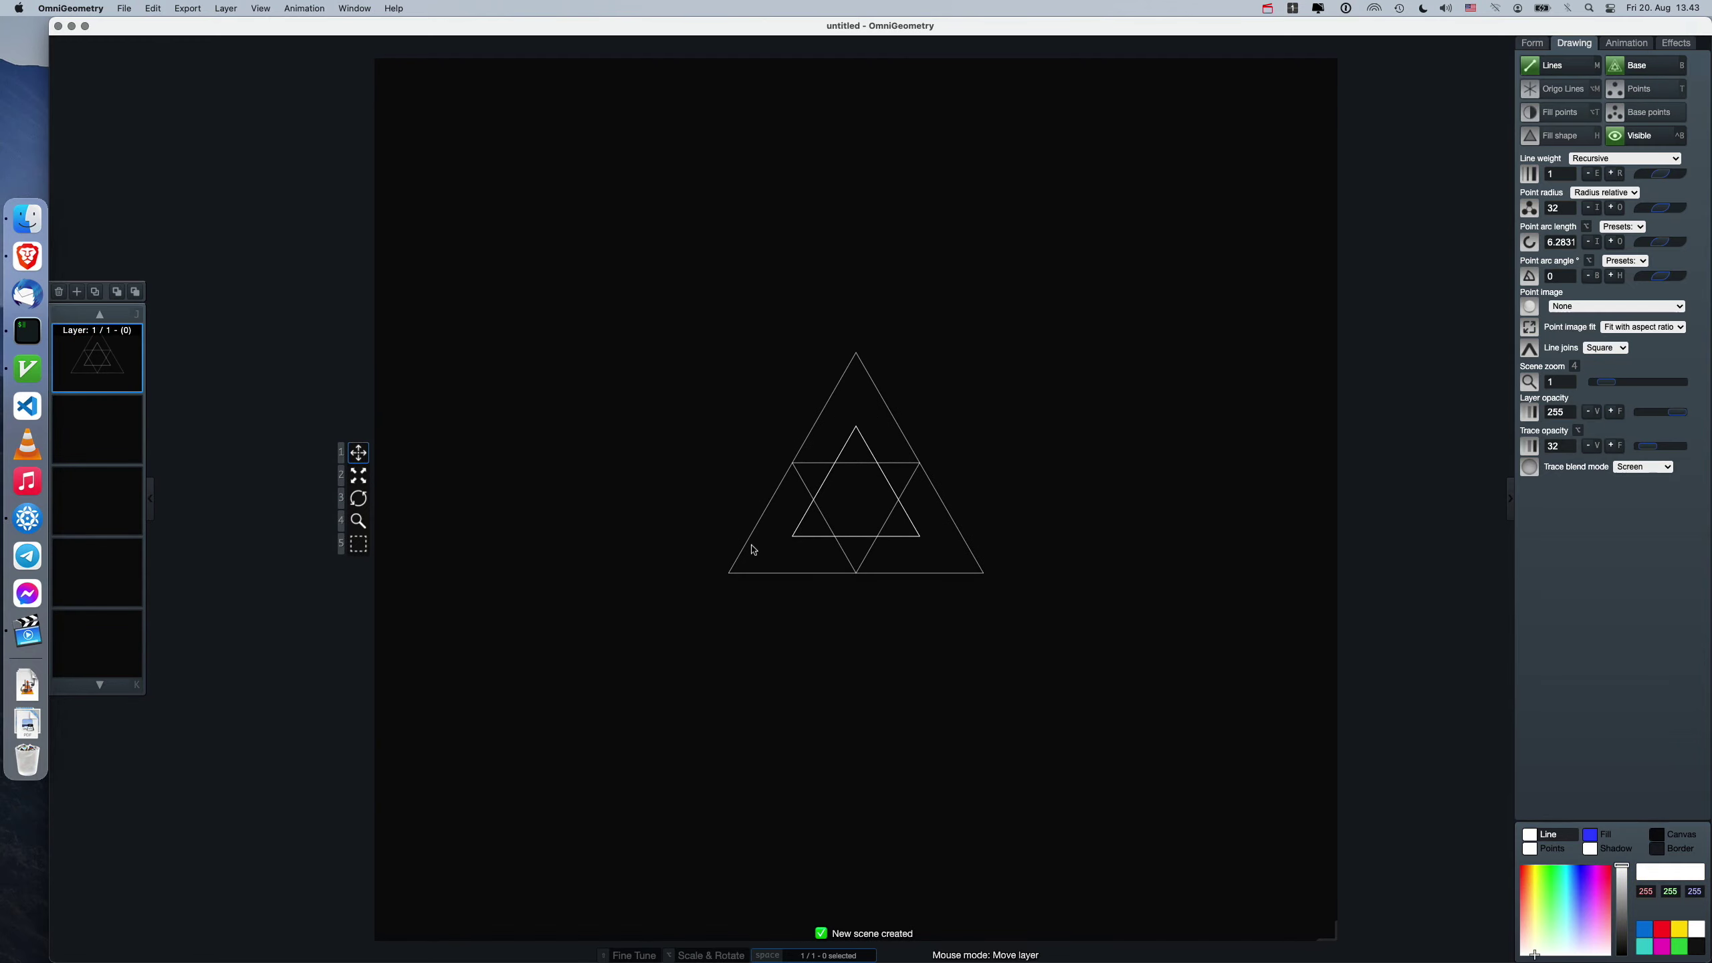
Build an enlarged six-point form with curved lines coloured 42, 212, 255, and set the trace blend mode to Lighter.
key("w")
key("w")
key("w")
key("2")
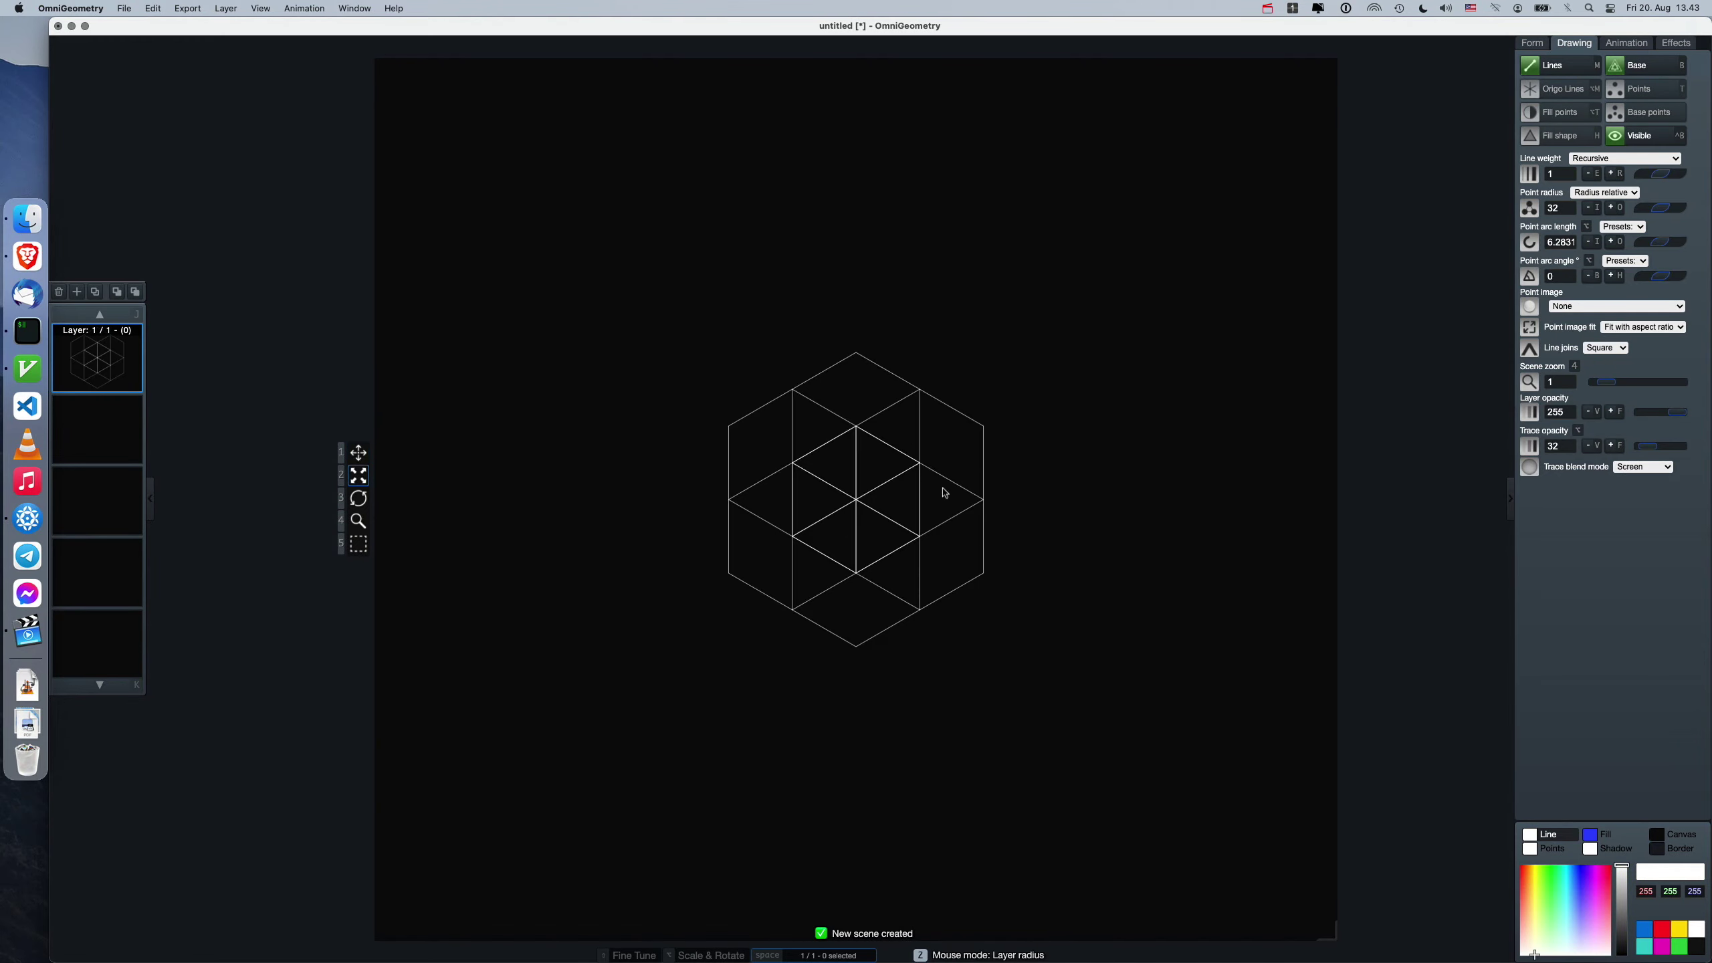
left_click_drag(859, 507, 897, 326)
left_click(1635, 479)
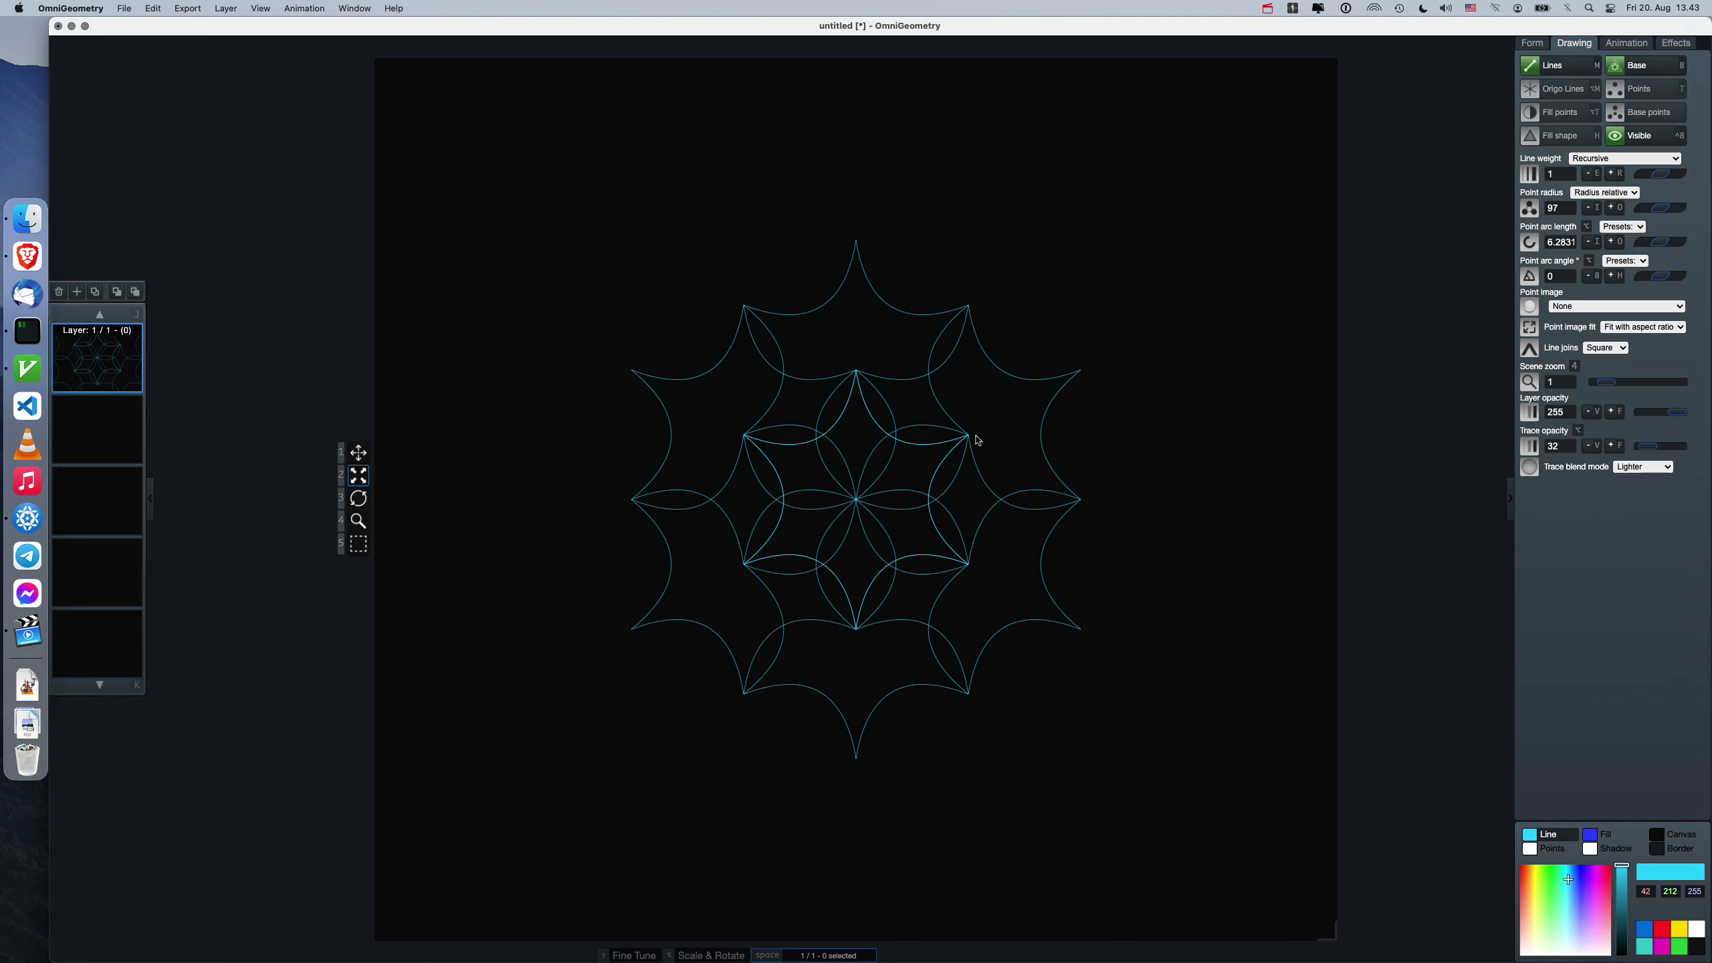
Set the scene zoom to about 1.28 and reduce the layer radius to 66.
key("4")
left_click_drag(927, 465, 907, 411)
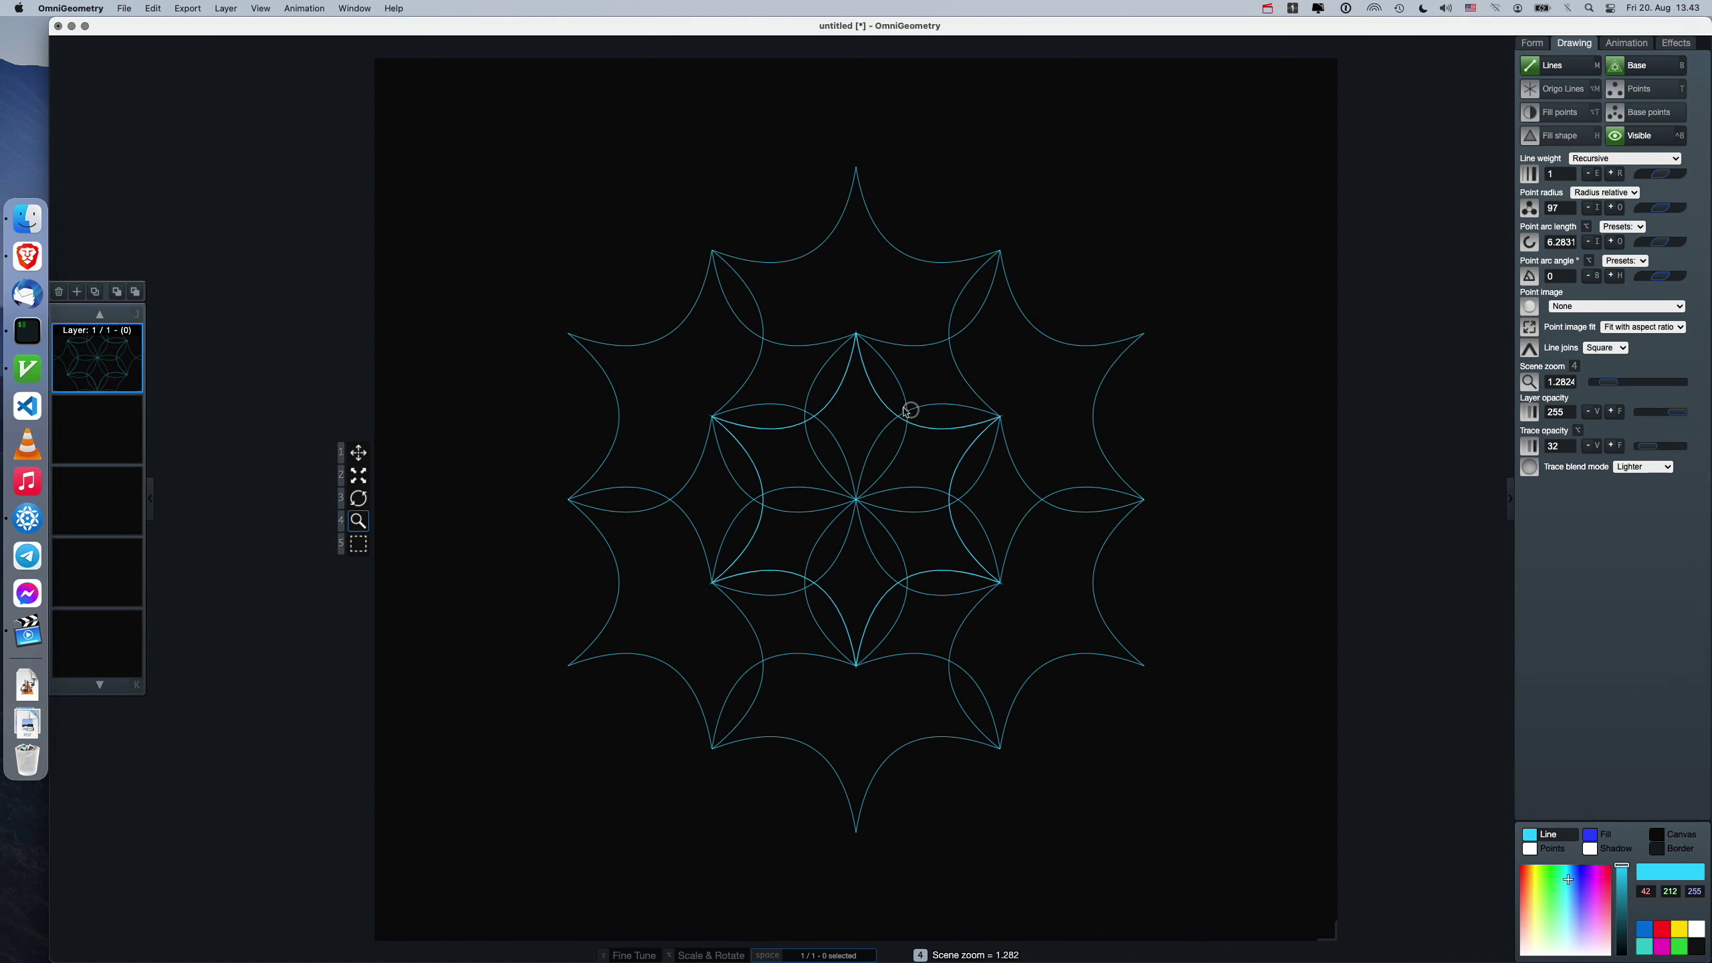
left_click(304, 8)
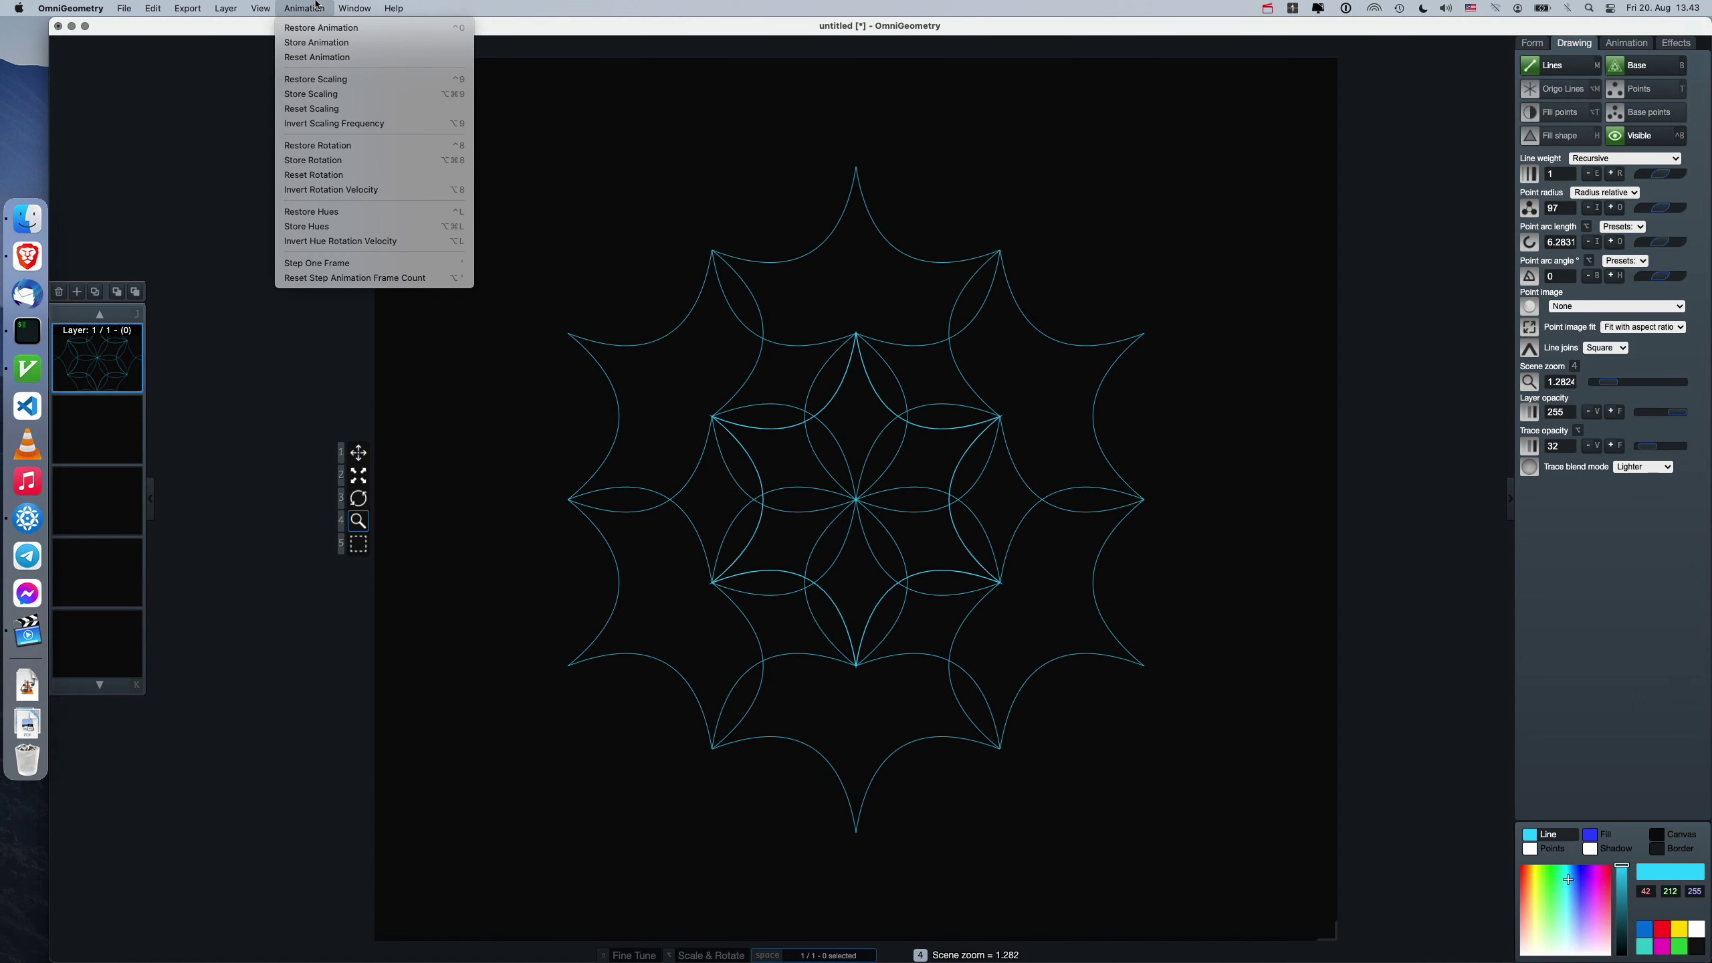
left_click(571, 205)
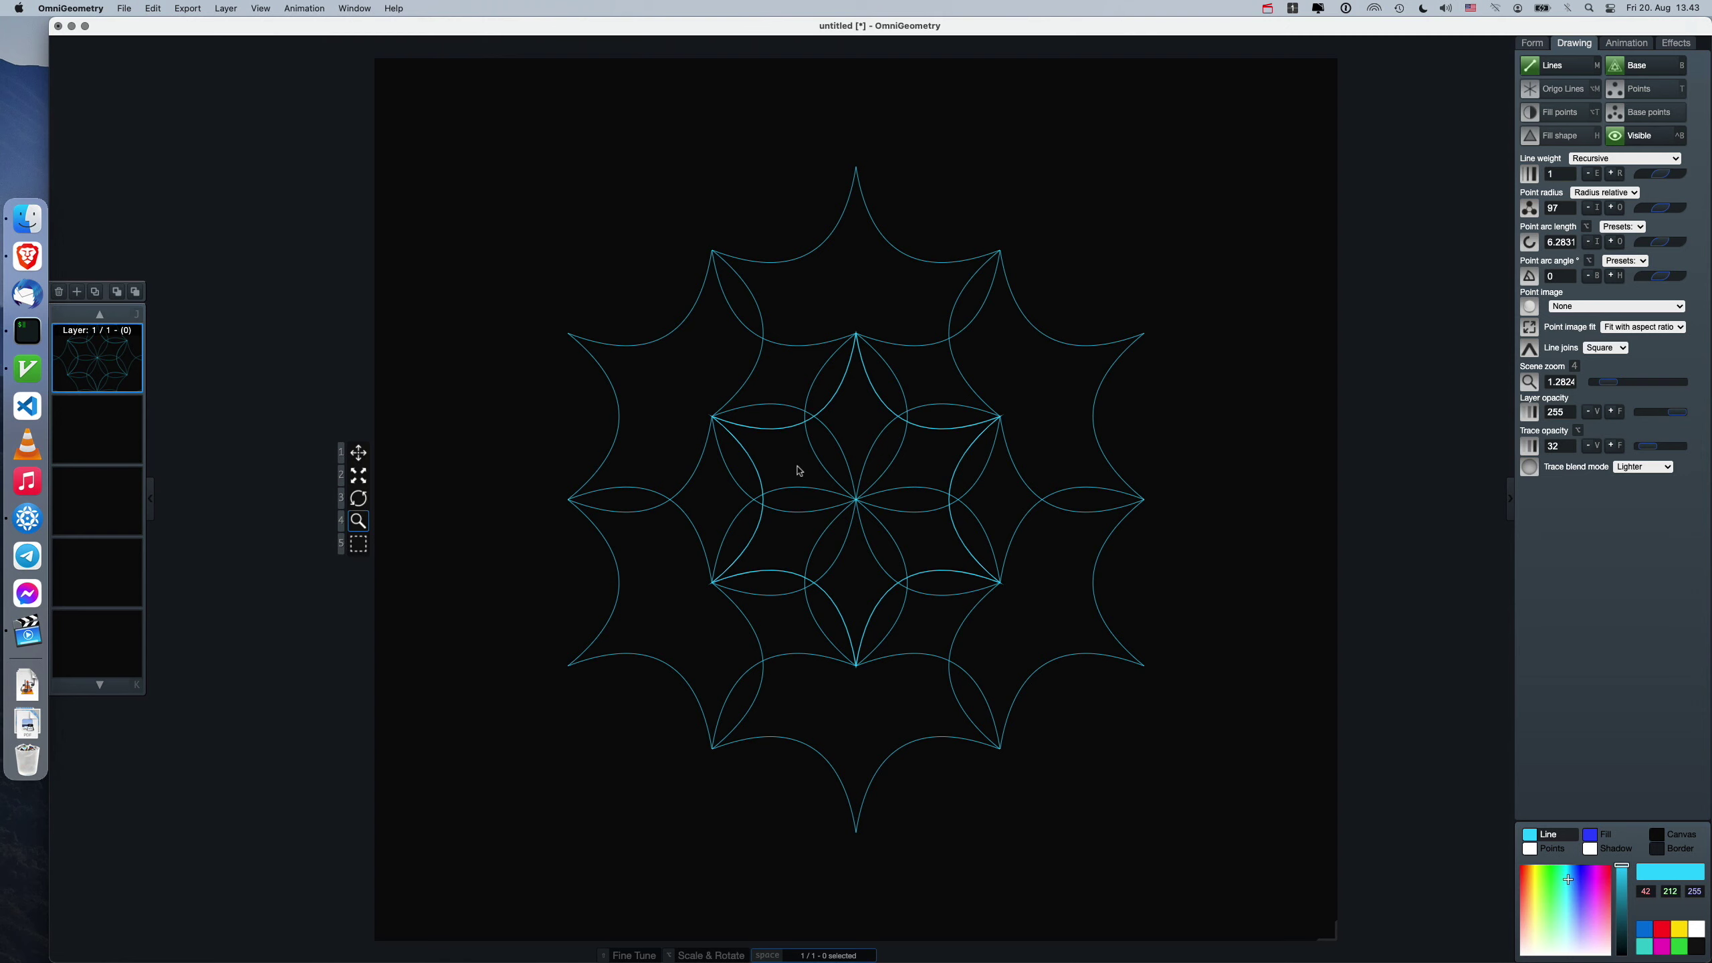
key("alt+Up")
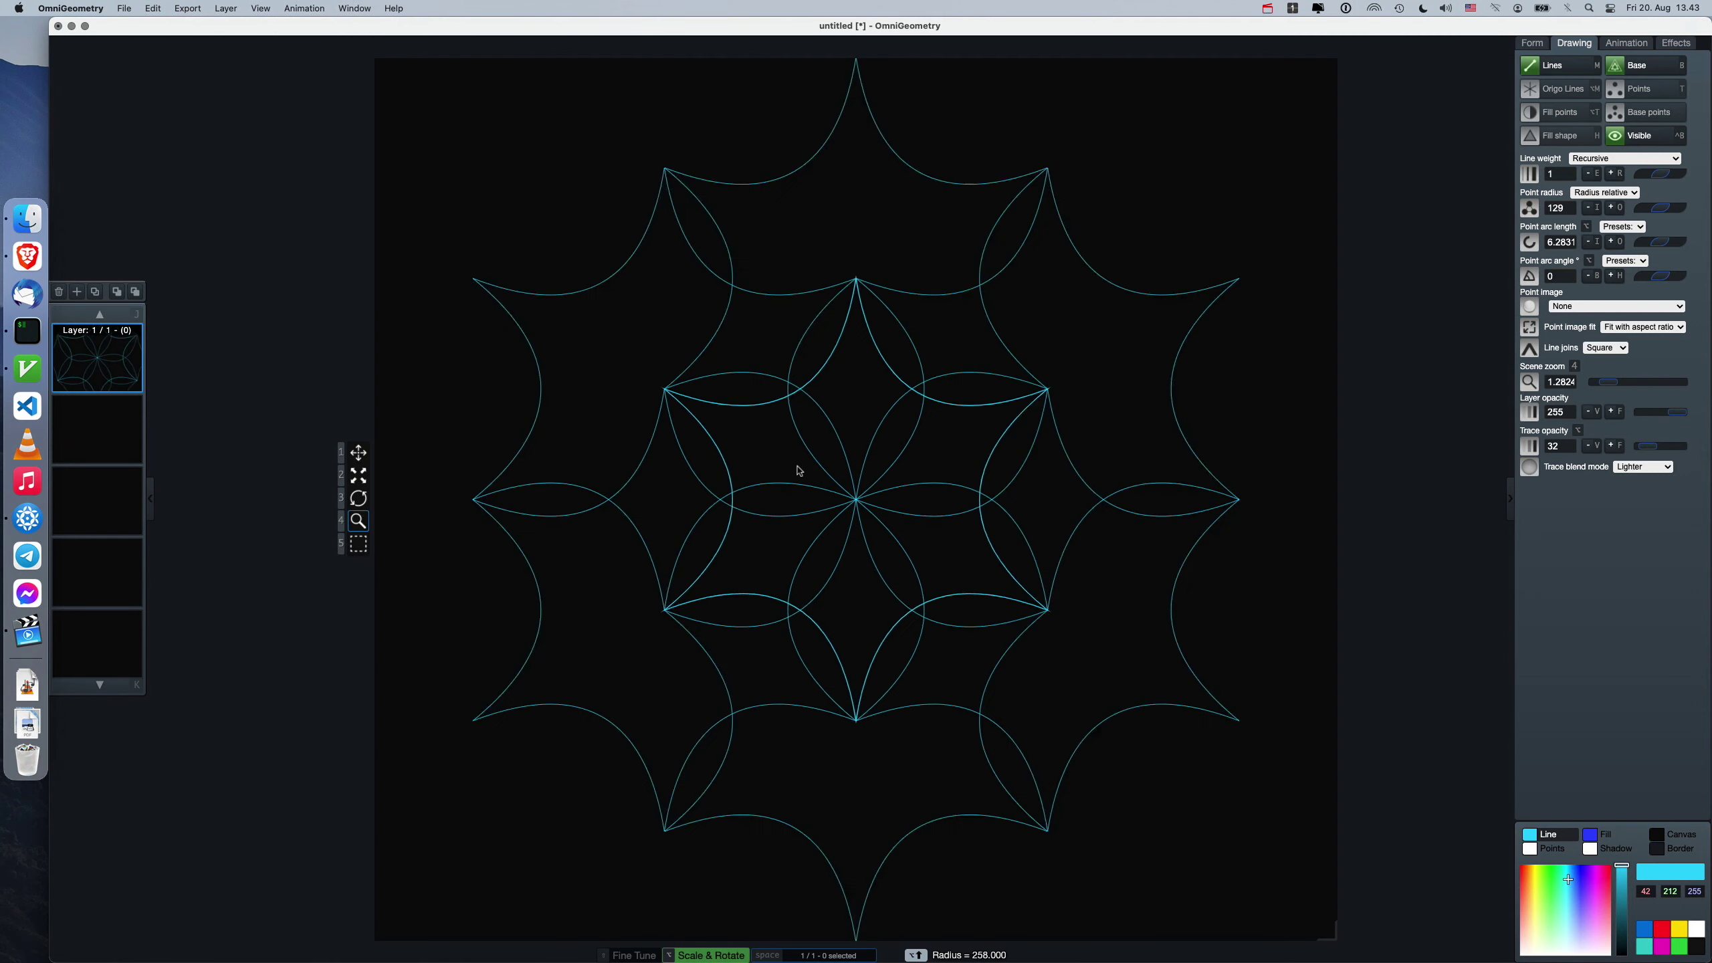
key("alt+Down")
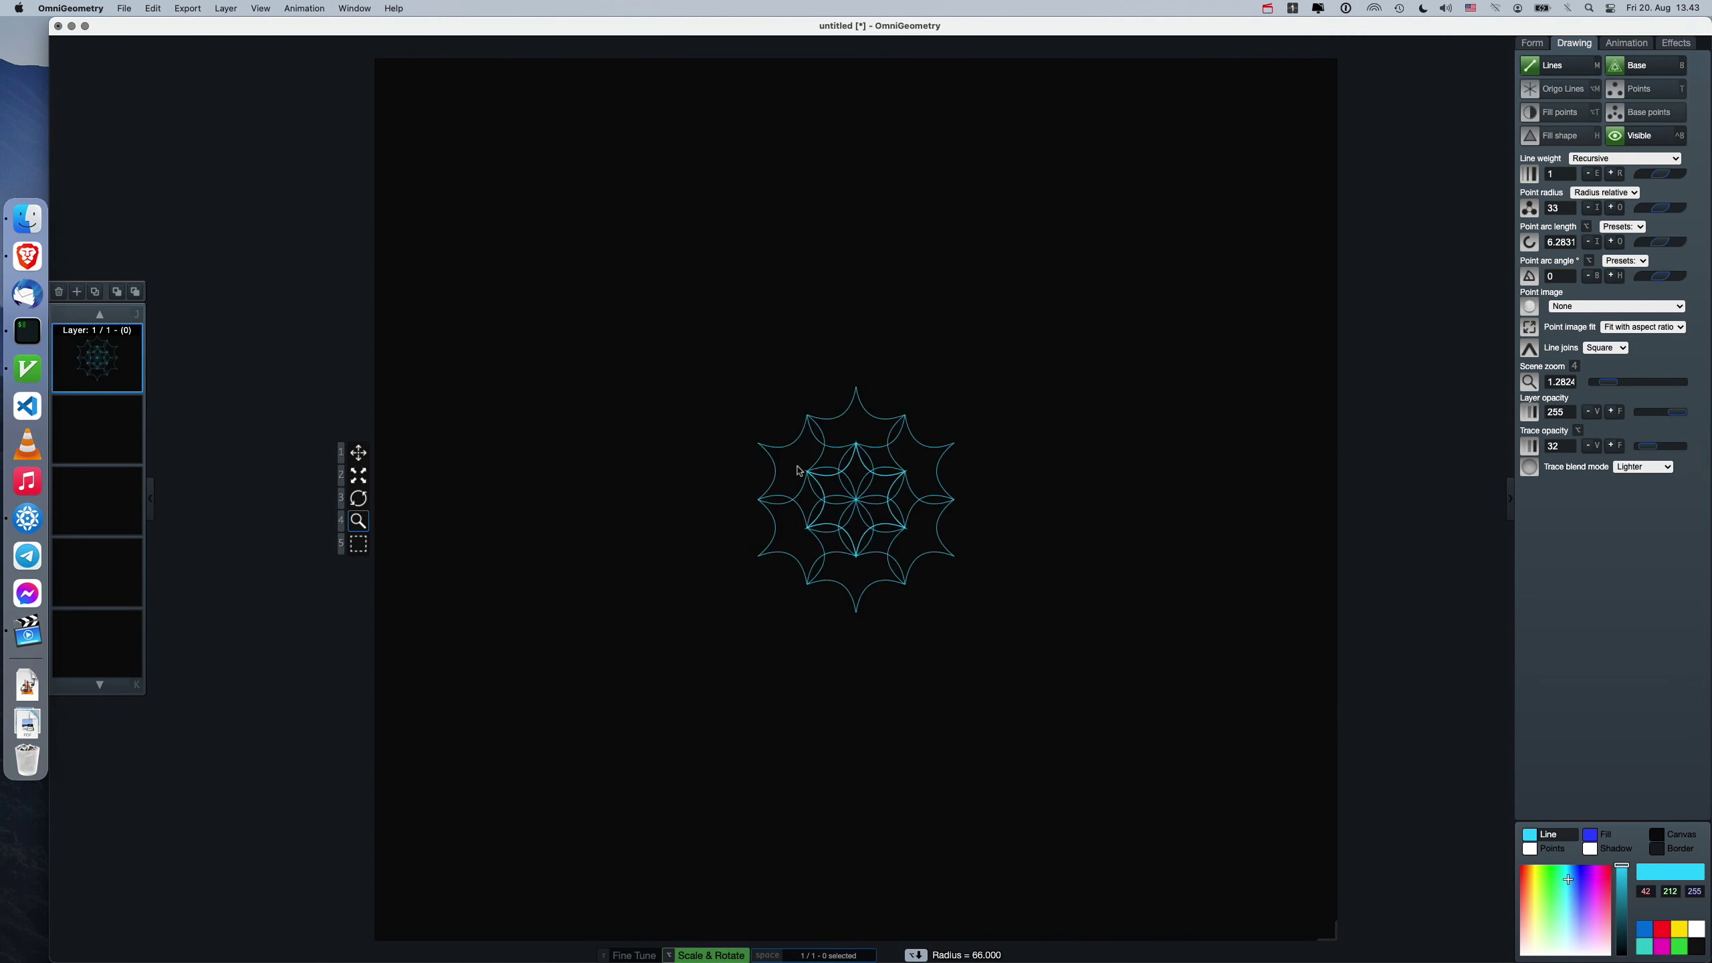
Animate the layer with saw wave scaling, swapped scale start and end values, and linked start and end fades of 0.2.
left_click(1627, 43)
left_click(1643, 161)
left_click(1638, 176)
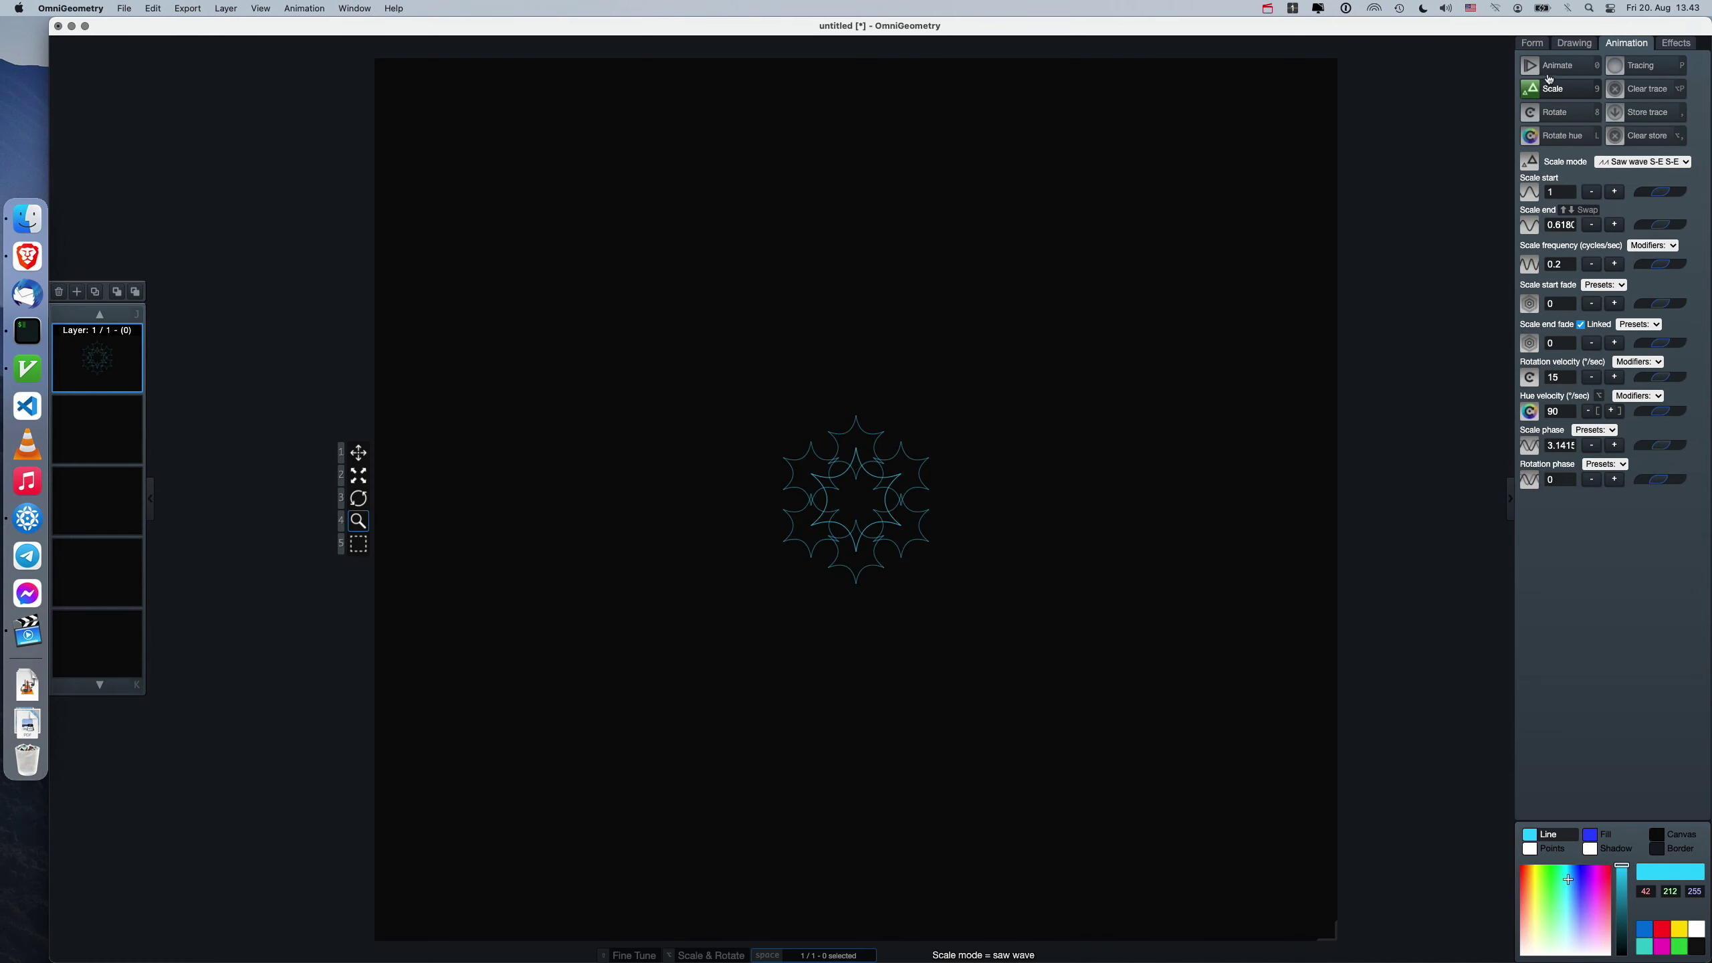
left_click(1580, 210)
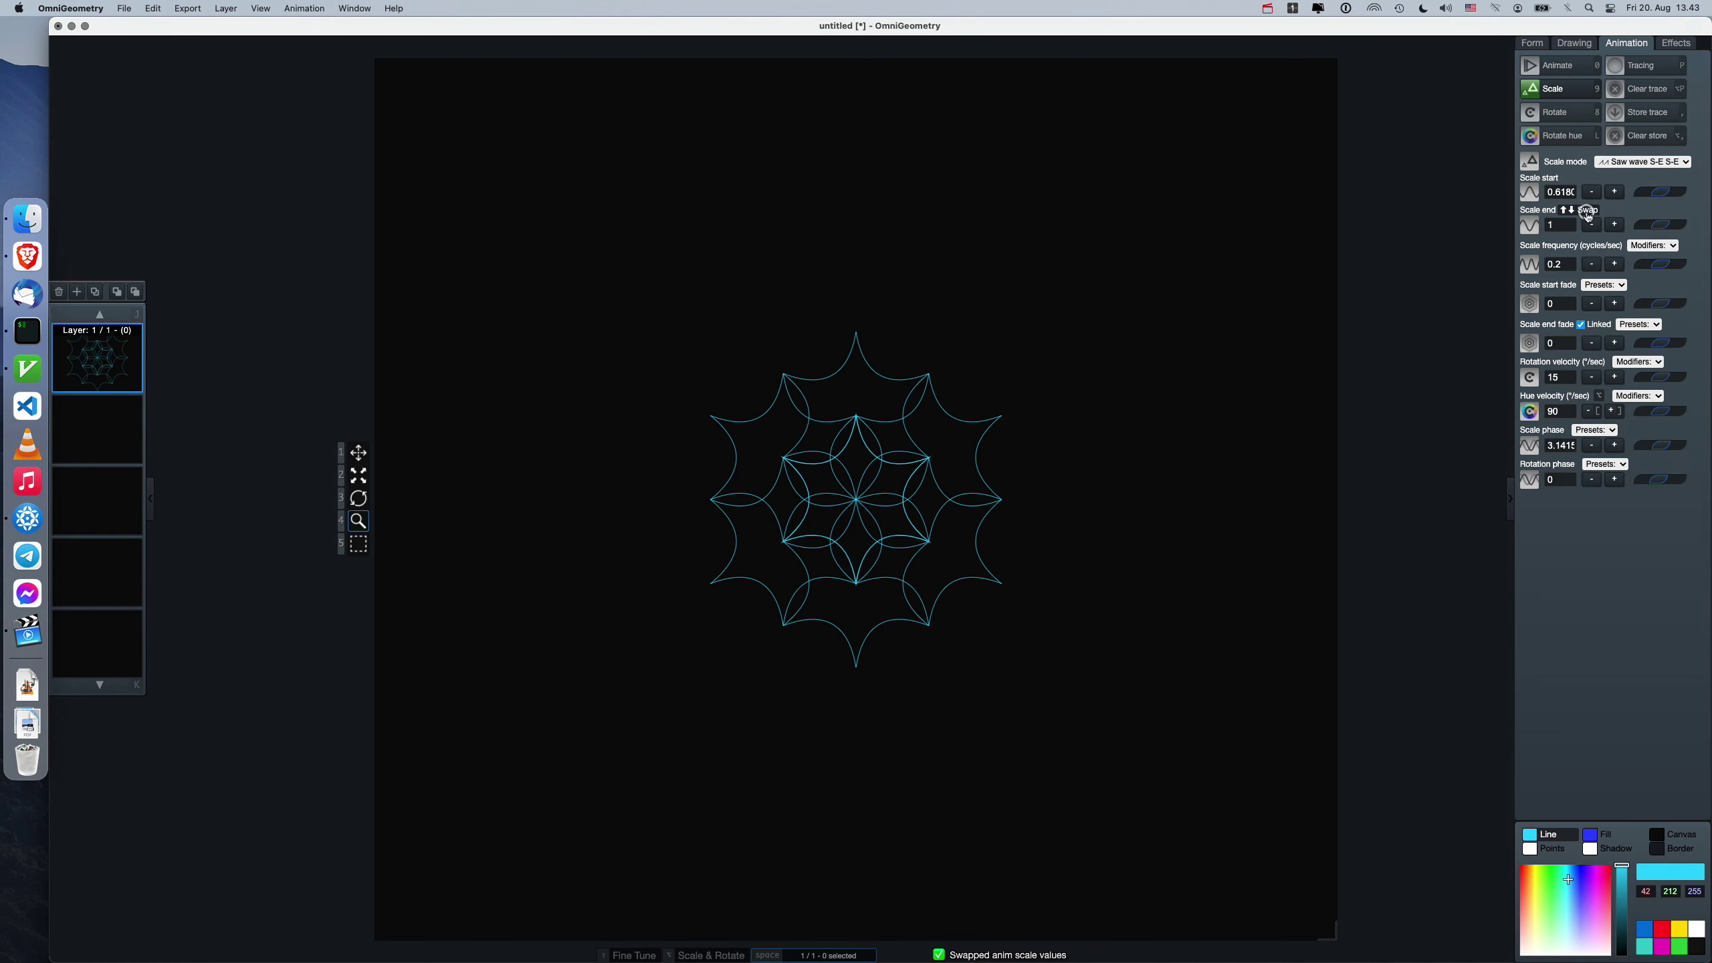
left_click(1568, 70)
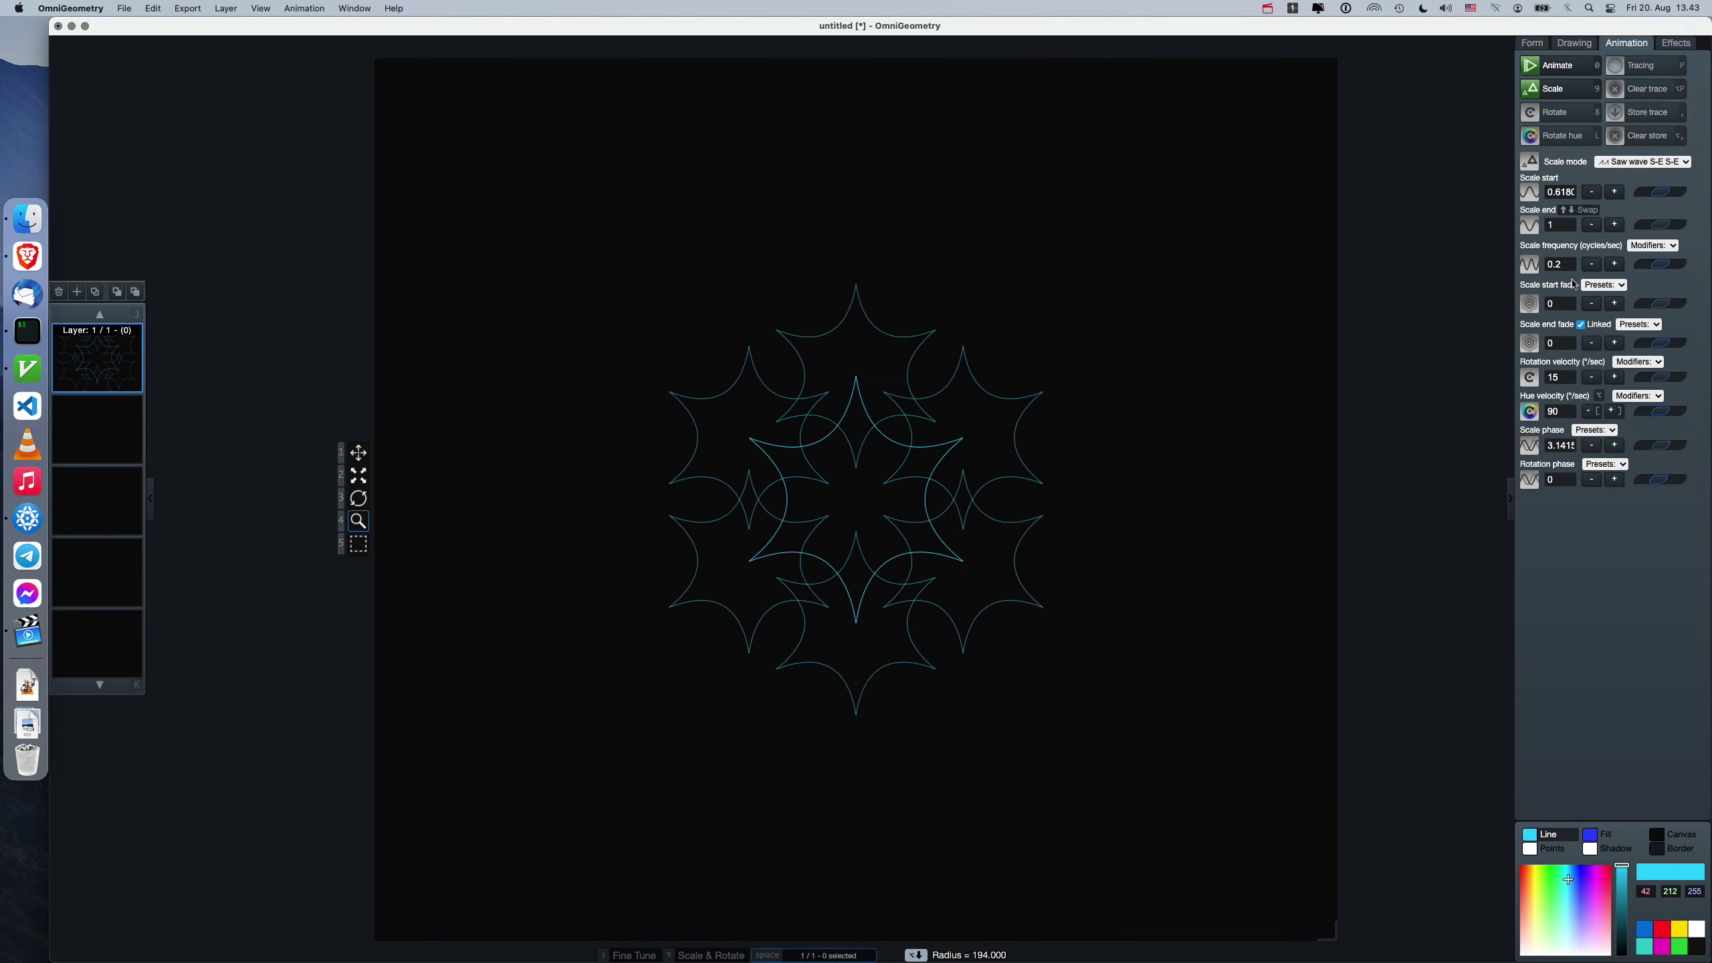
left_click(1612, 287)
left_click(1608, 314)
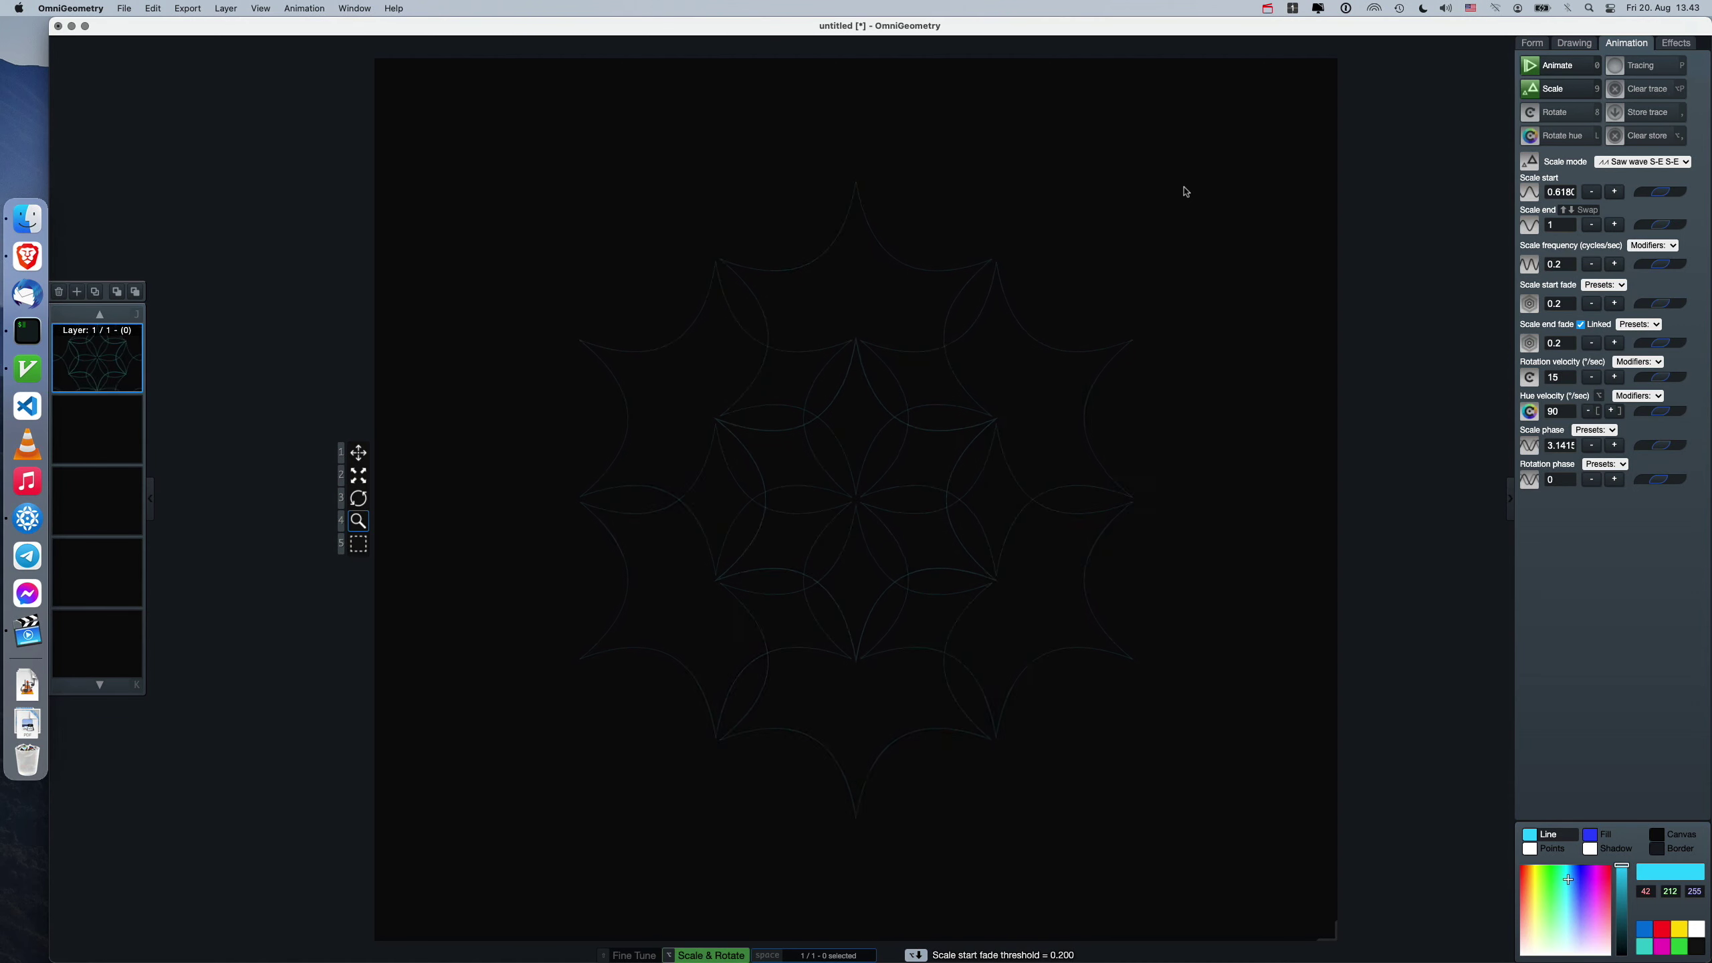
Copy the animating layer without its animation state until the scene has five layers.
key("alt+c")
key("alt+c")
key("alt+c")
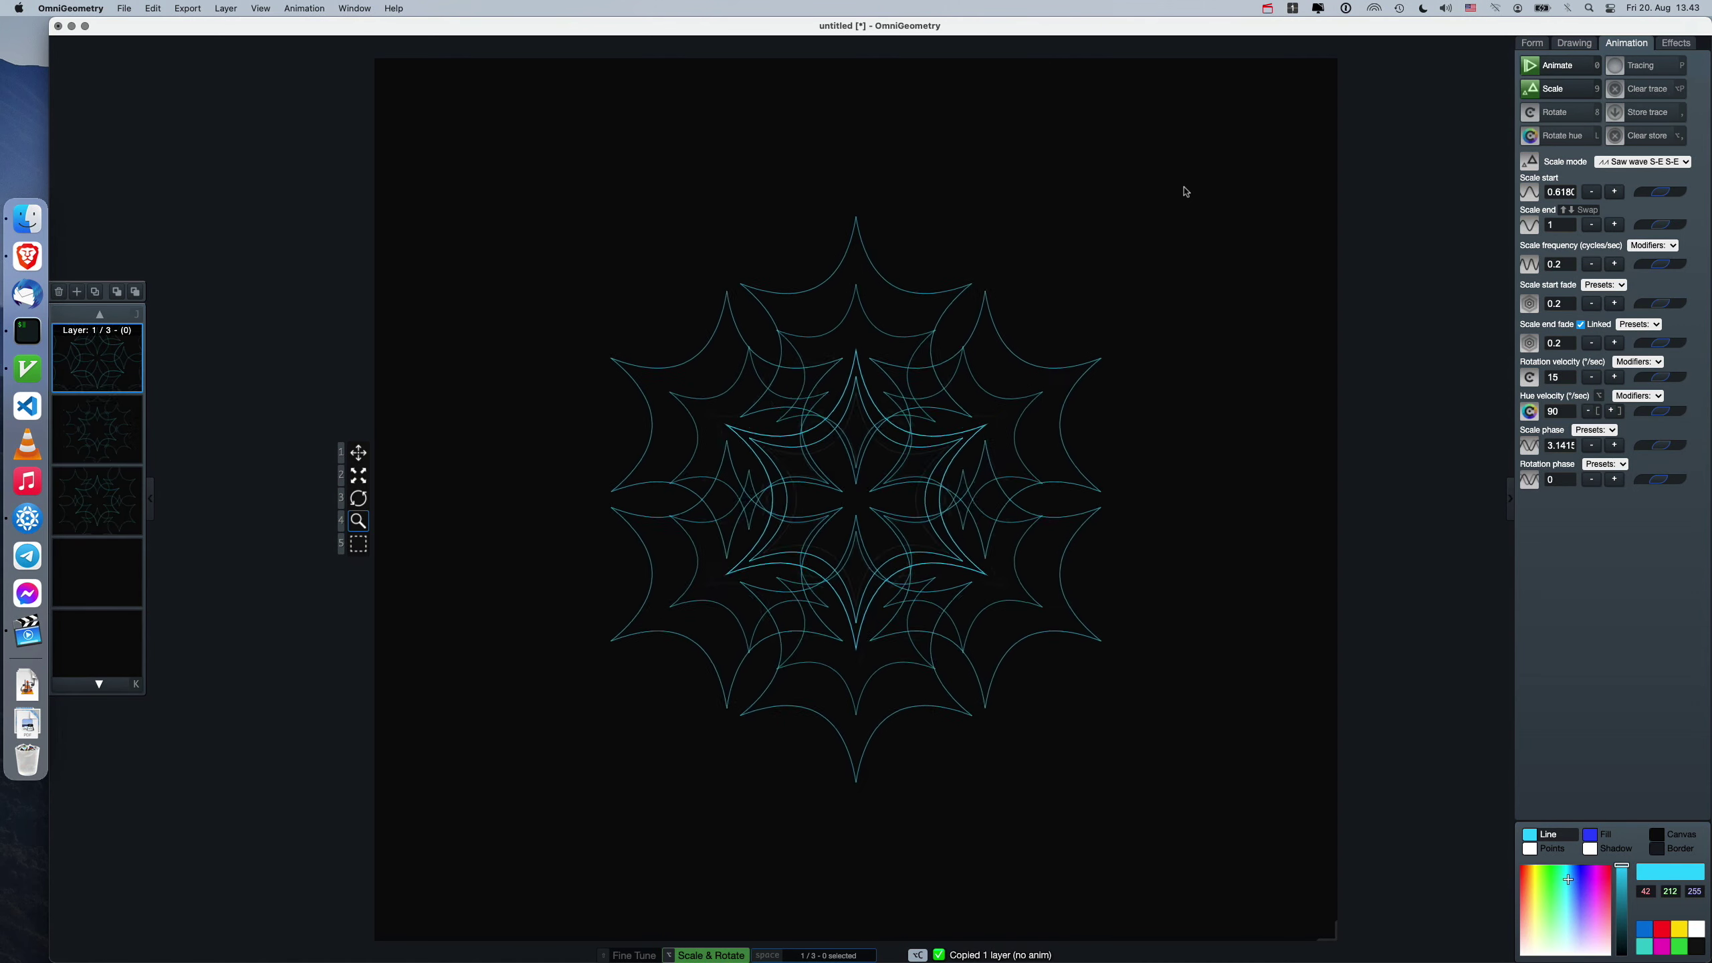
key("alt+c")
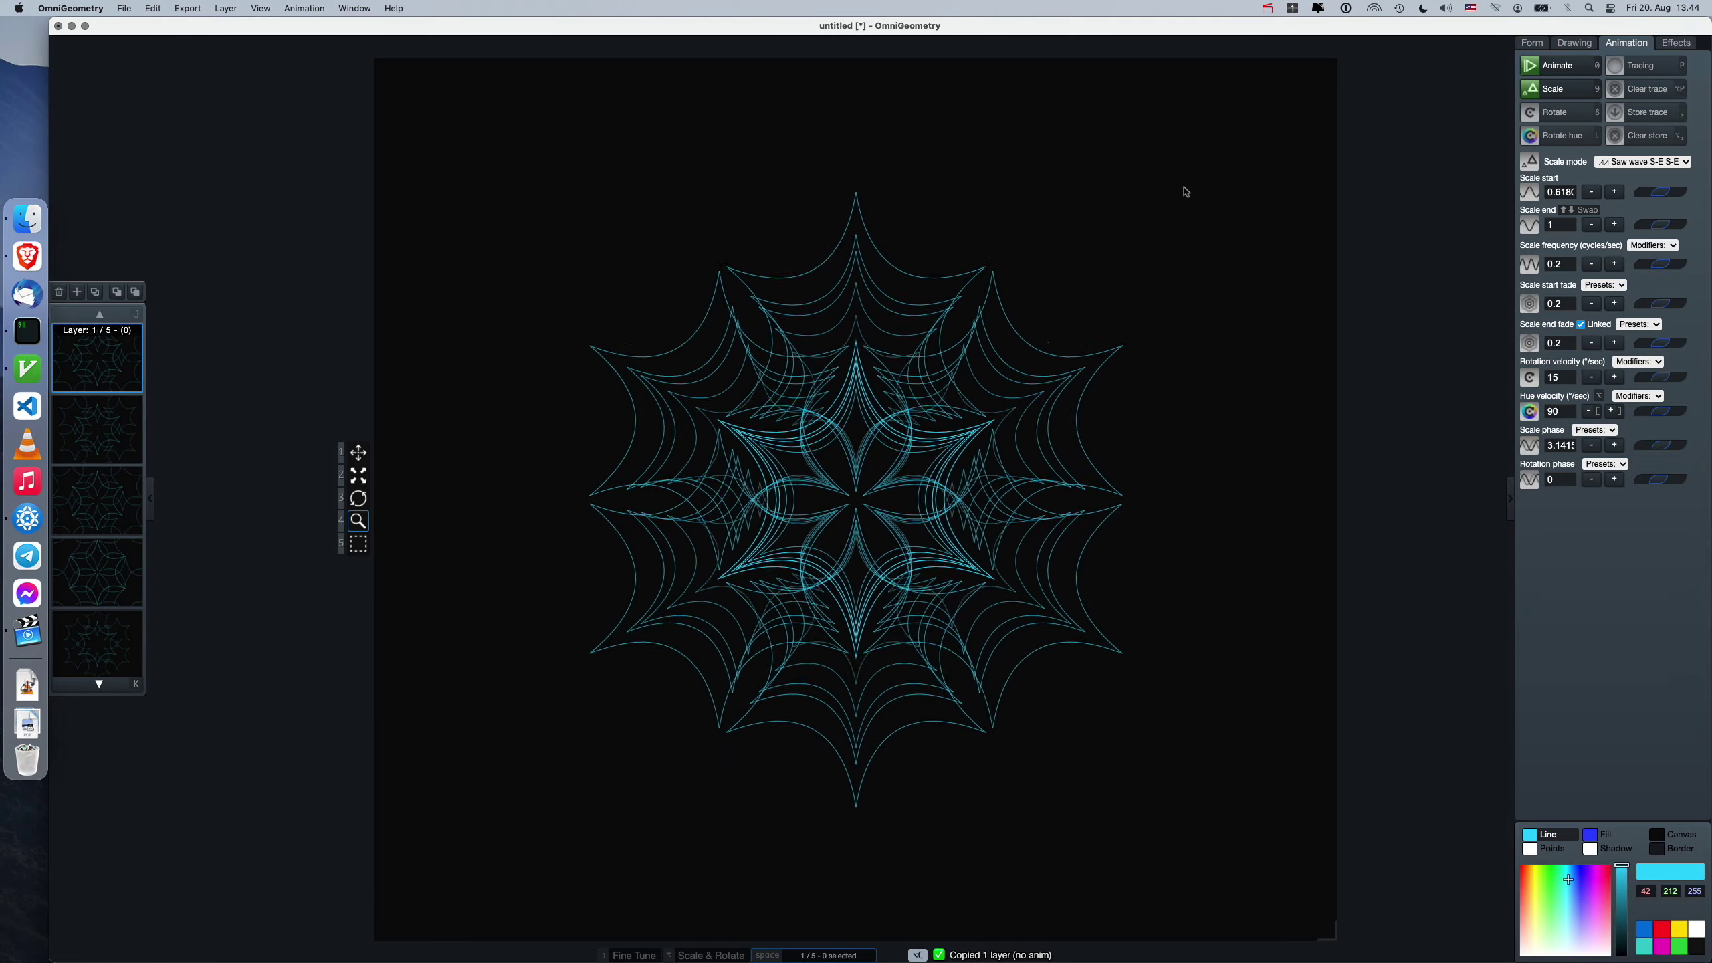
Select all five layers and increase the scene zoom to about 1.457.
key("space")
key("space")
key("space")
left_click_drag(971, 363, 1027, 229)
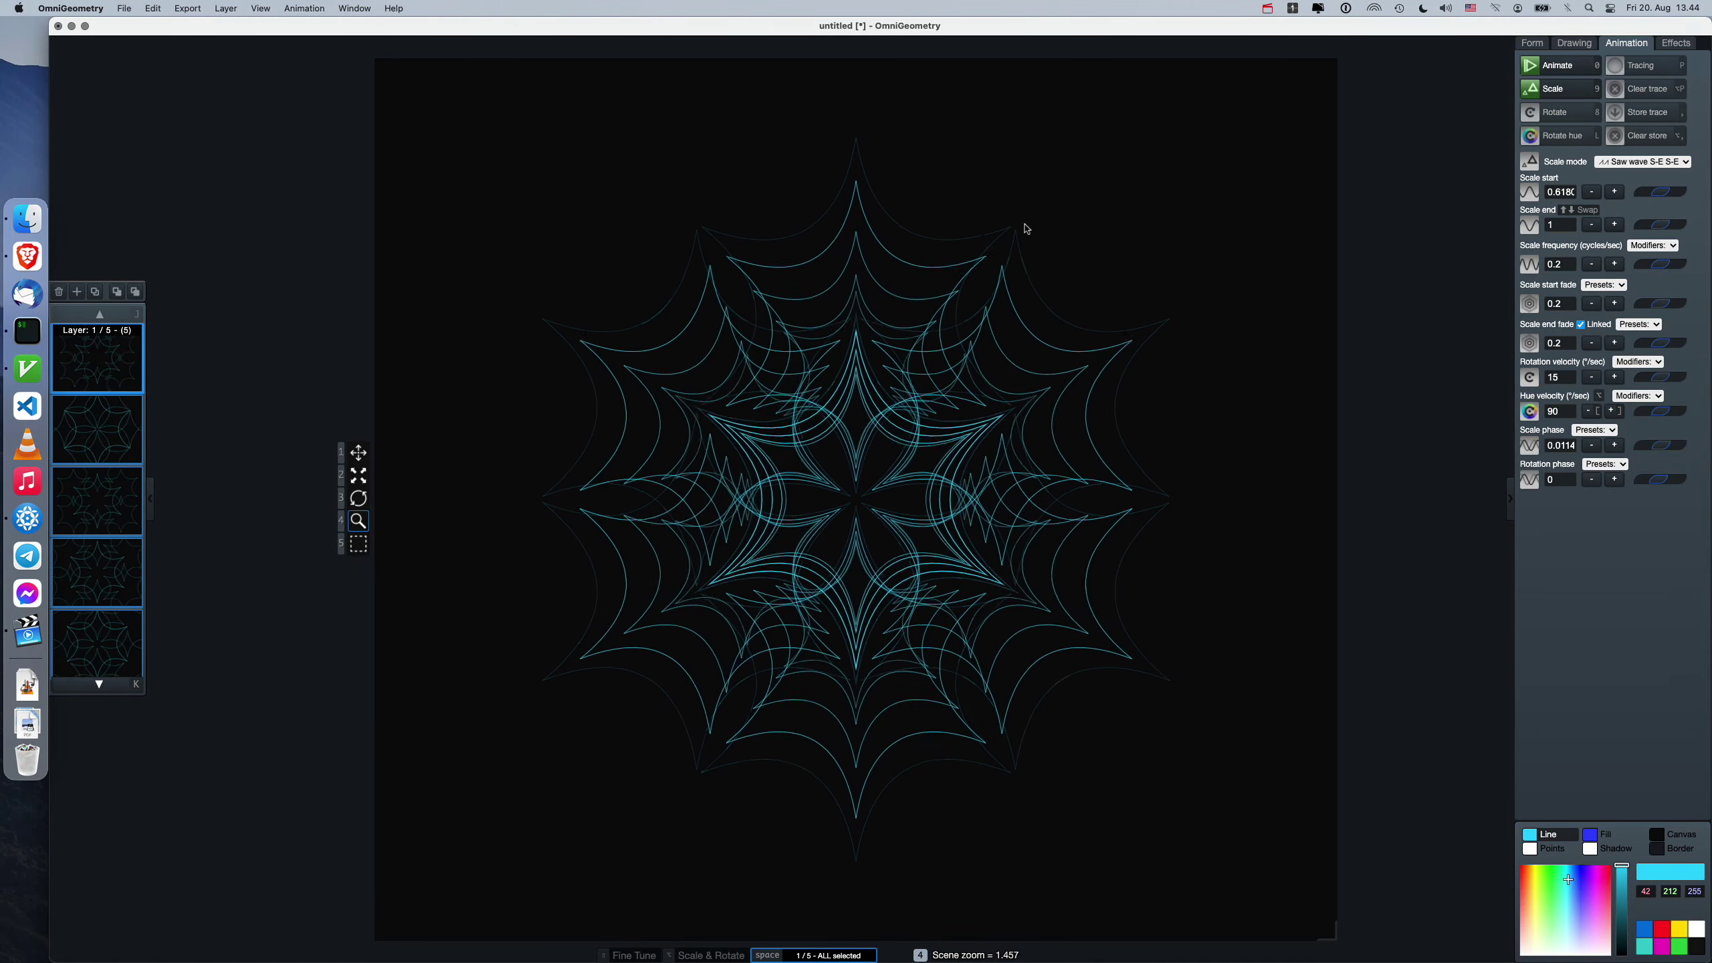
Turn on hue rotation and tracing for all layers, and stop the animation once the pattern is traced.
key("l")
key("p")
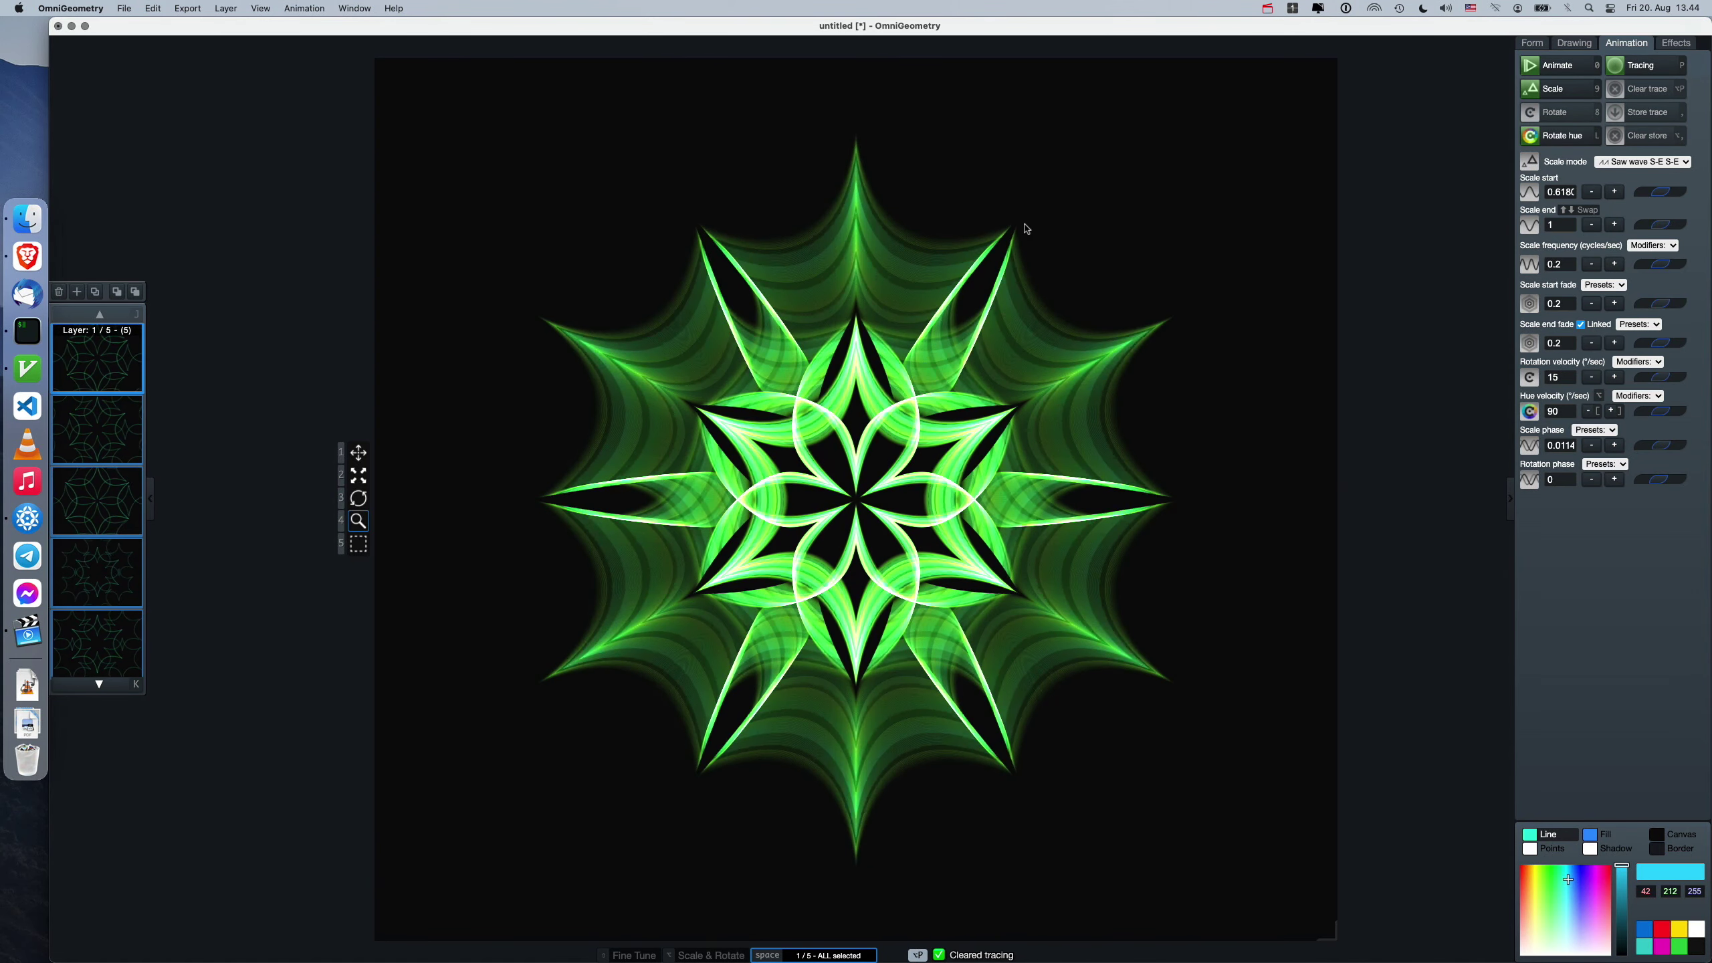
key("0")
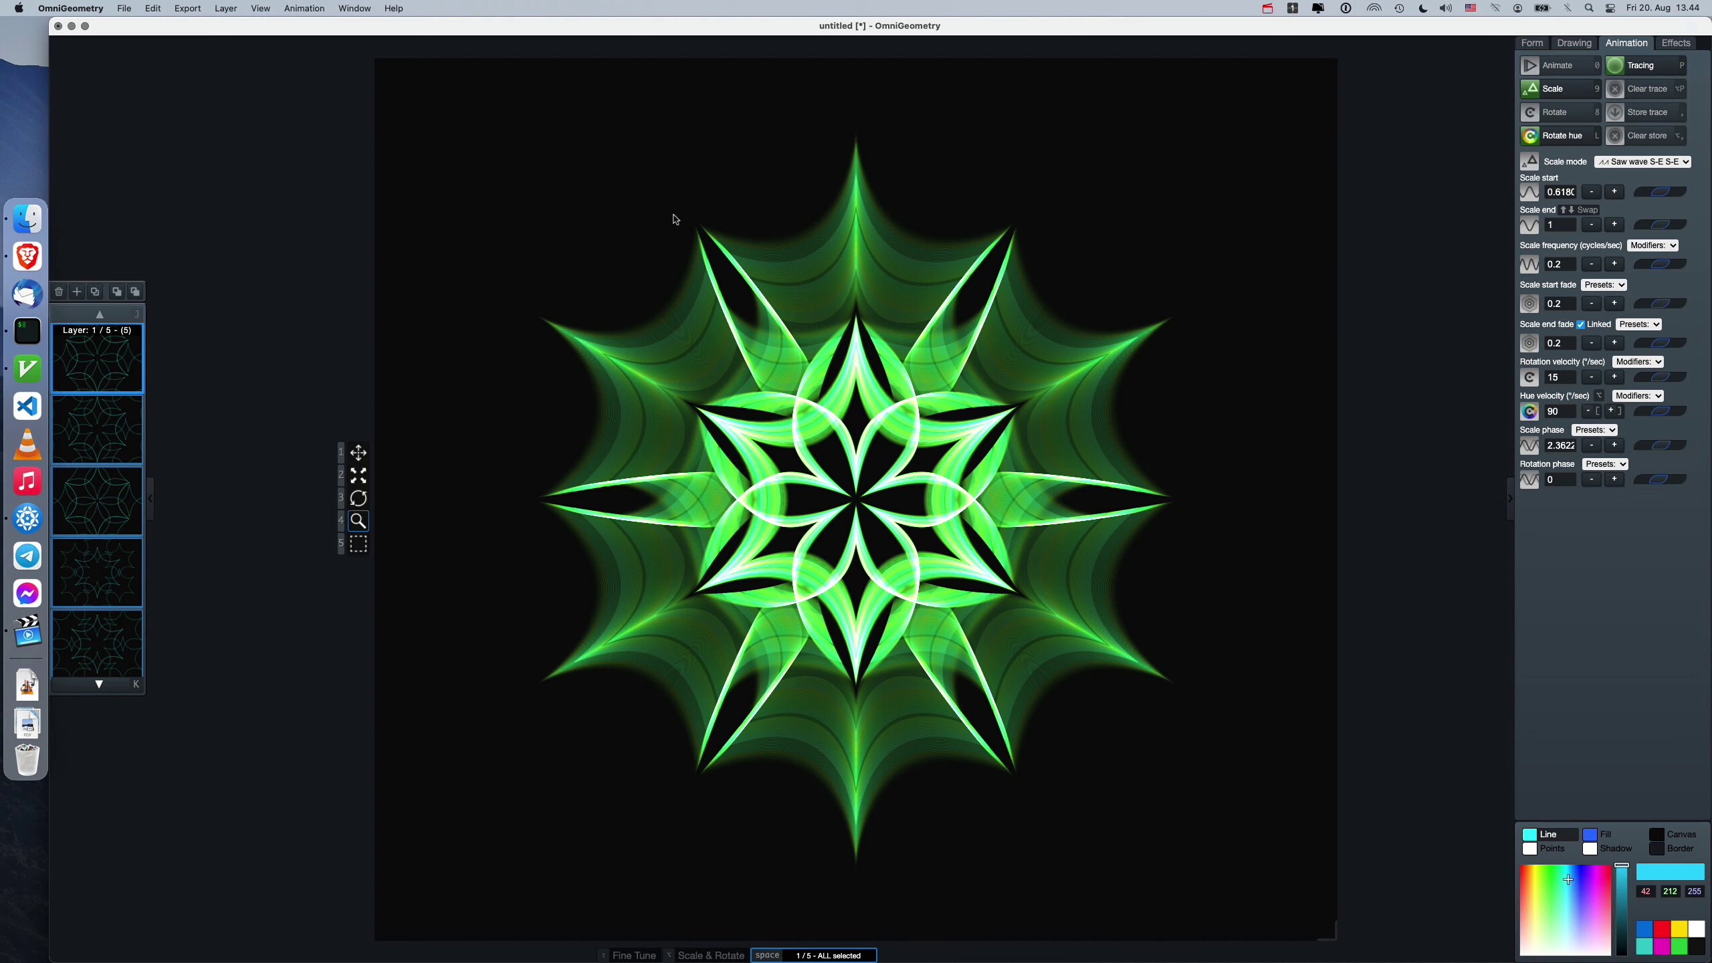
Save the traced scene as TraceSave in the Documents folder.
left_click(125, 7)
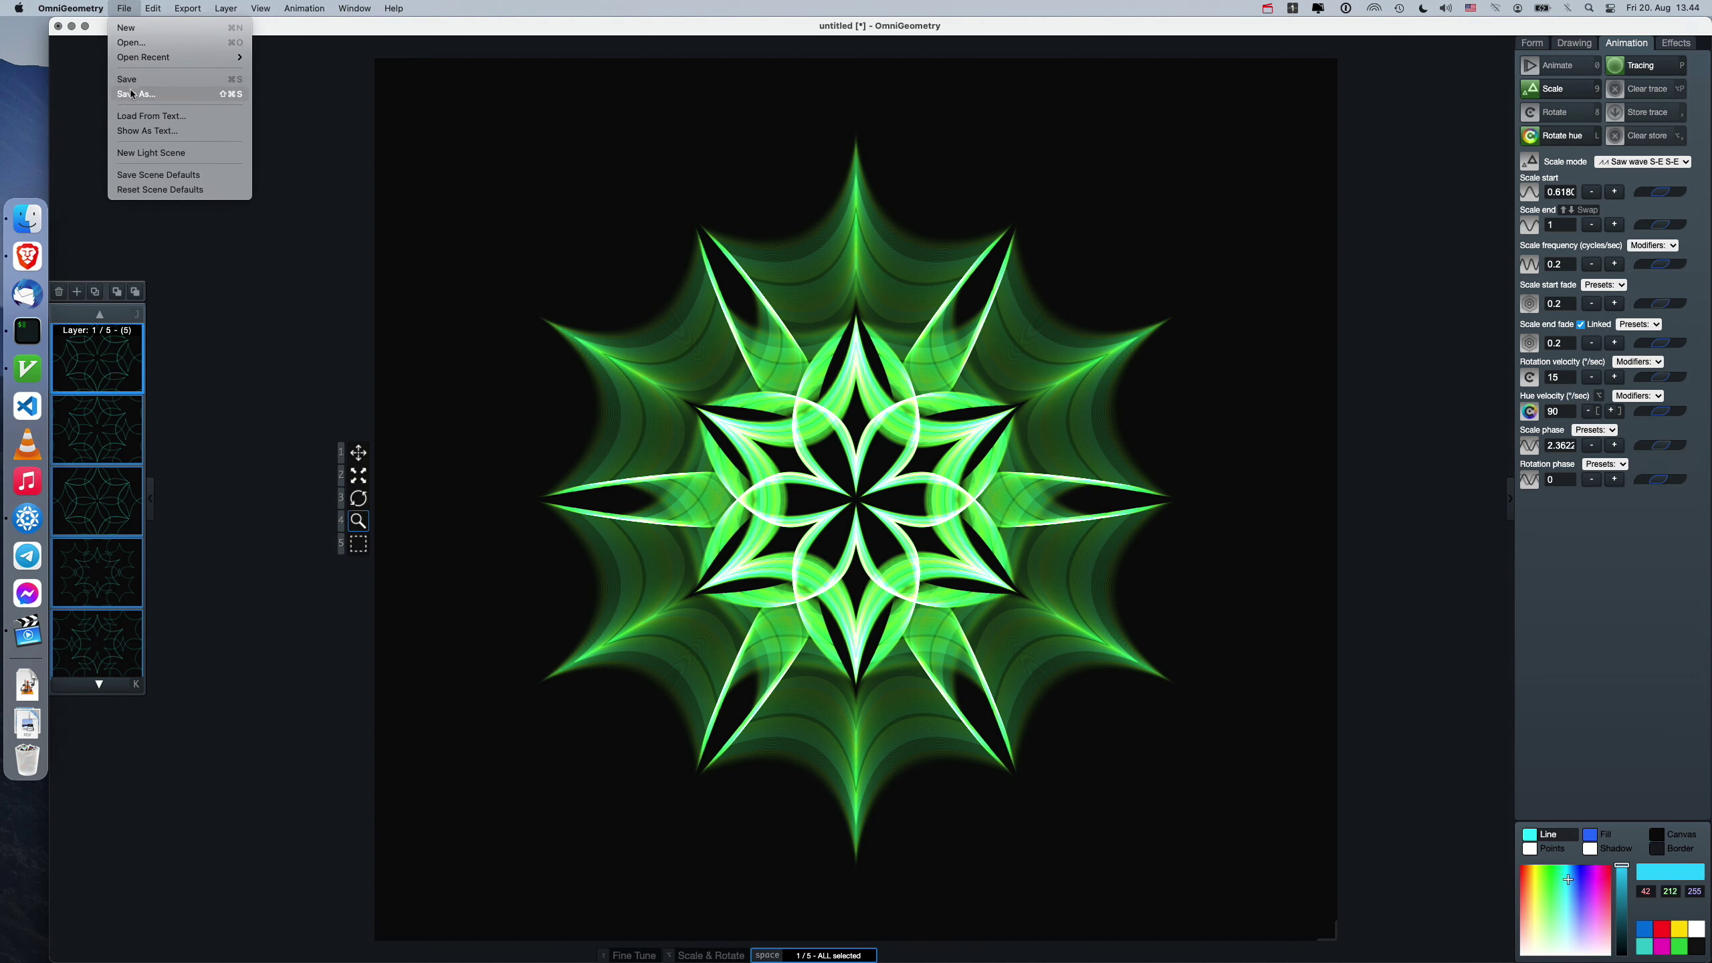
left_click(364, 142)
key("super+s")
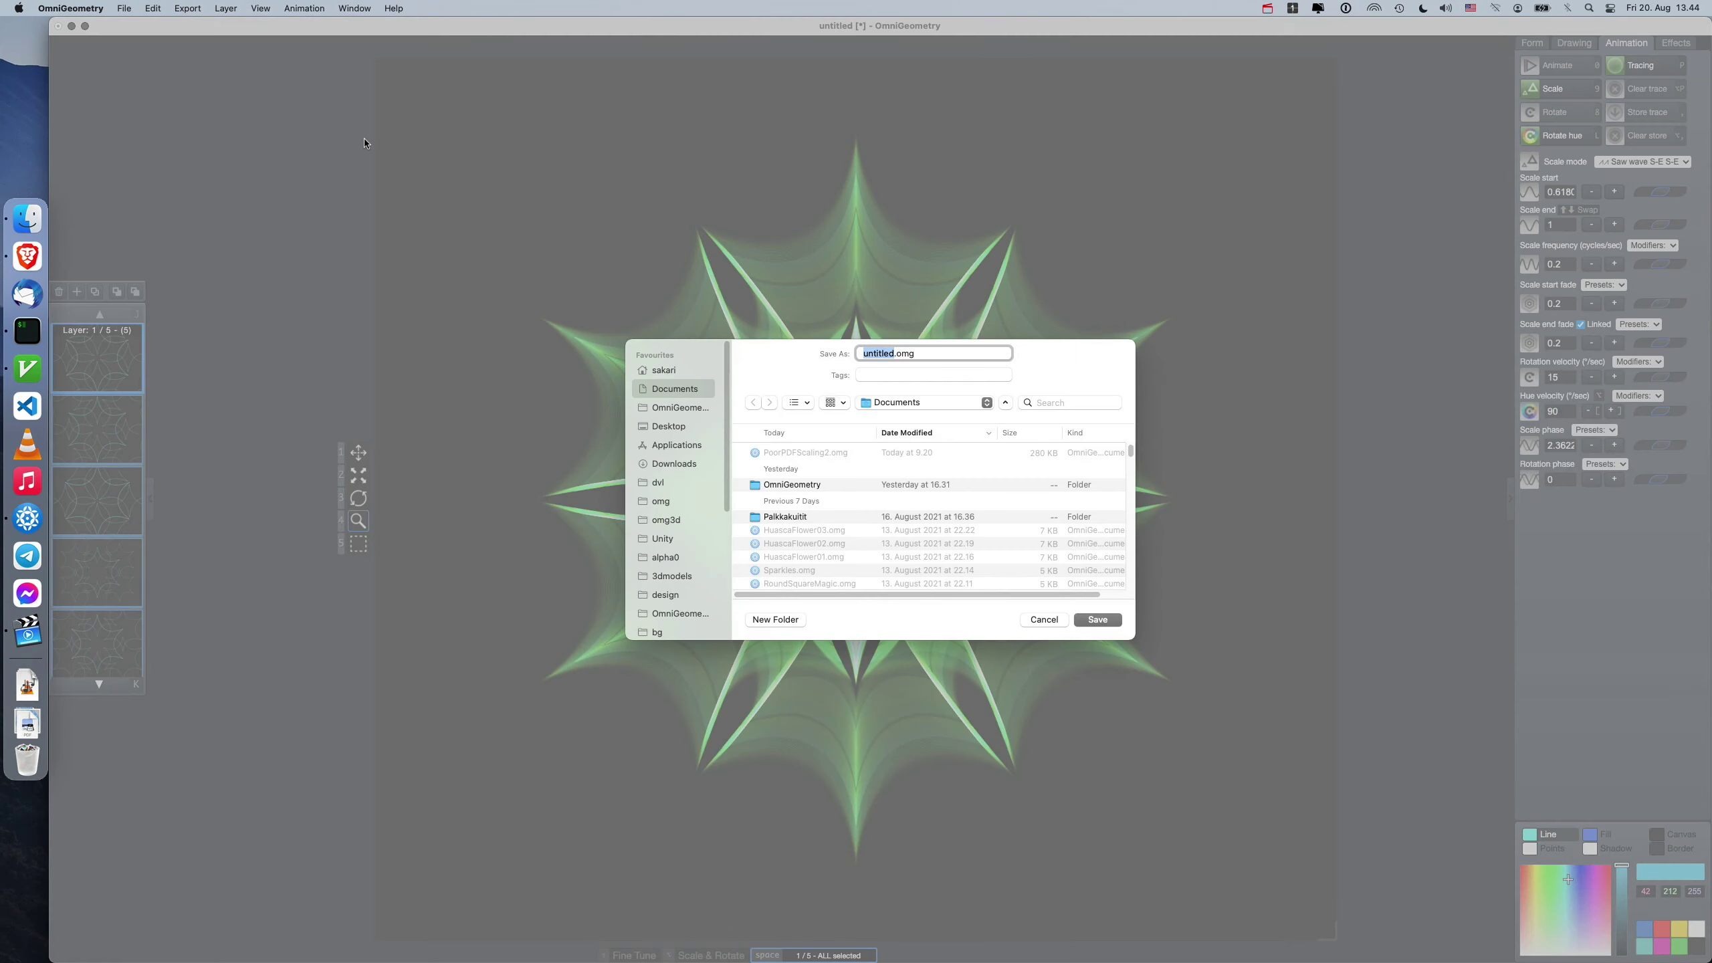
type("TraceSave")
key("Return")
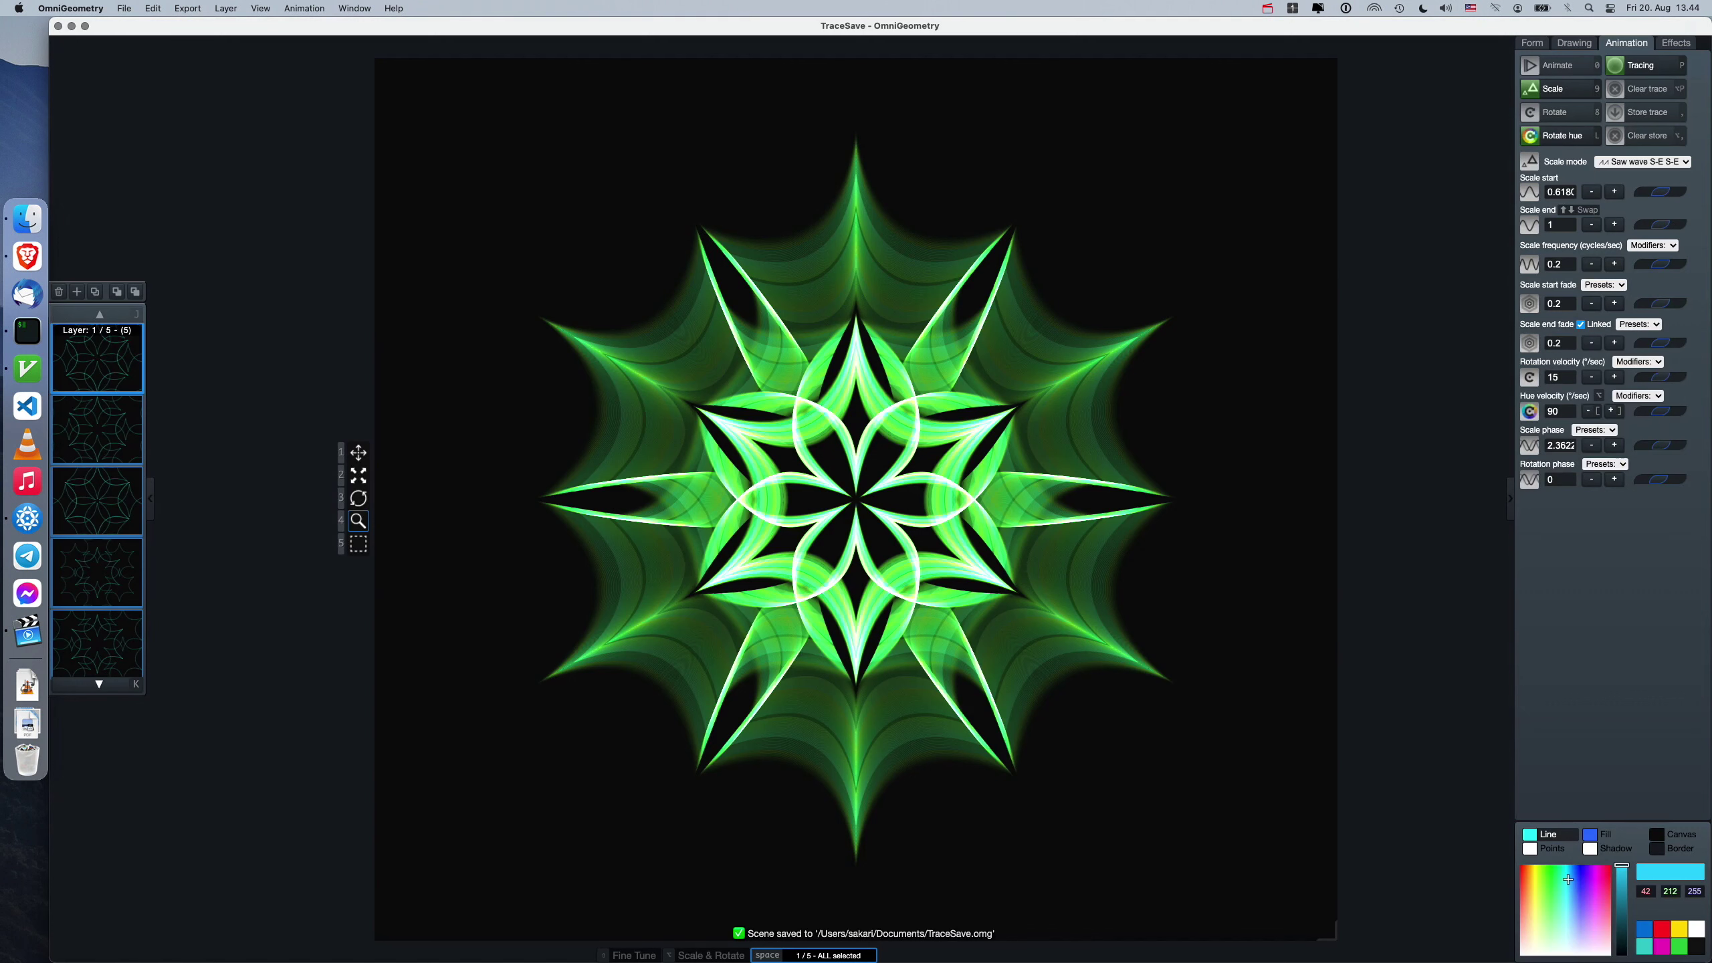
Create a new scene and reopen TraceSave.omg from the recent files.
left_click(125, 7)
left_click(130, 25)
left_click(125, 8)
mouse_move(202, 58)
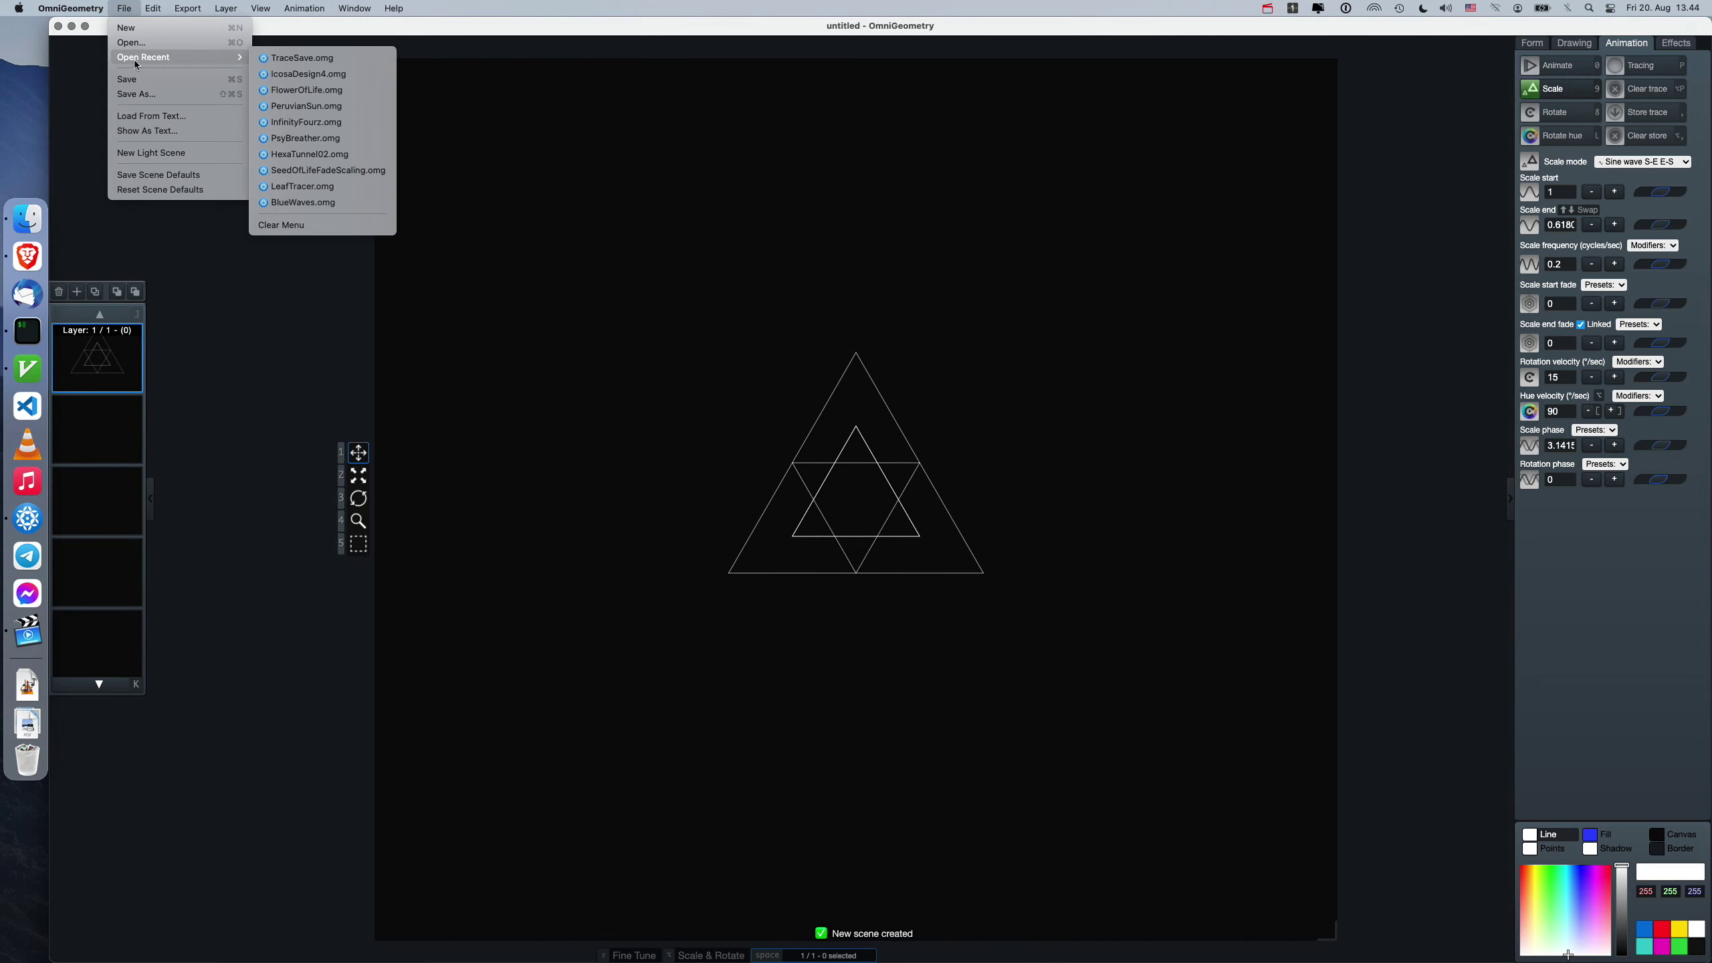
left_click(311, 61)
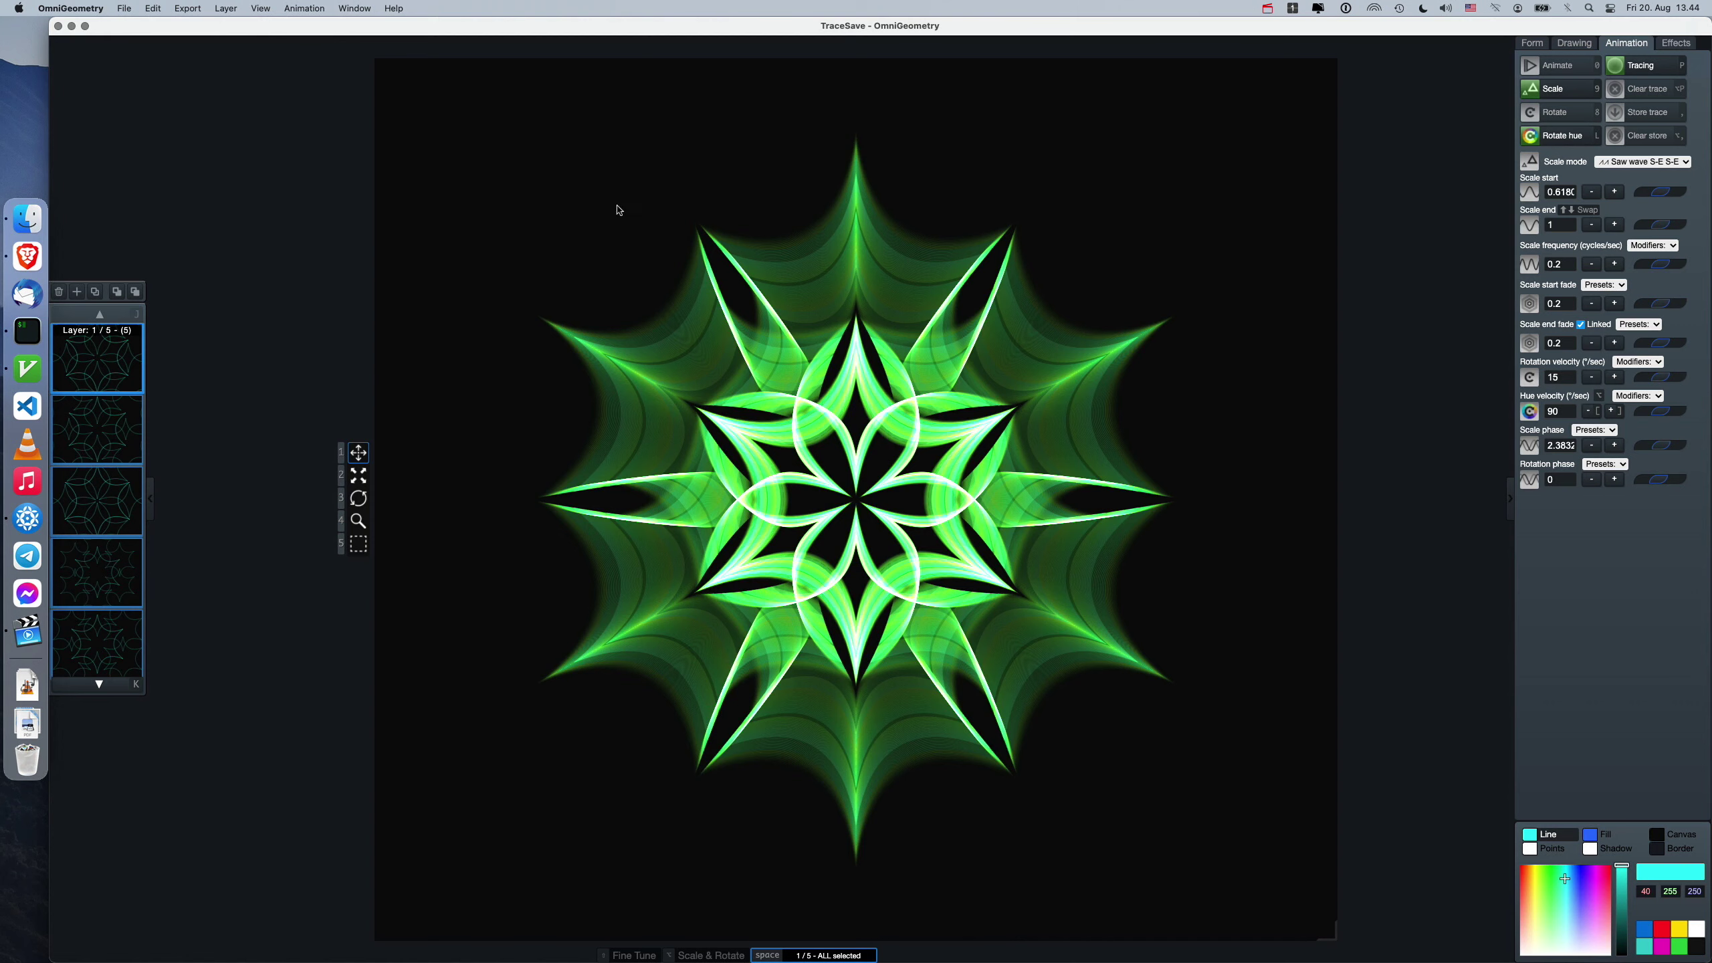
Clear the multiple layer selection and reduce the first layer's radius to 98.
key("space")
key("space")
key("space")
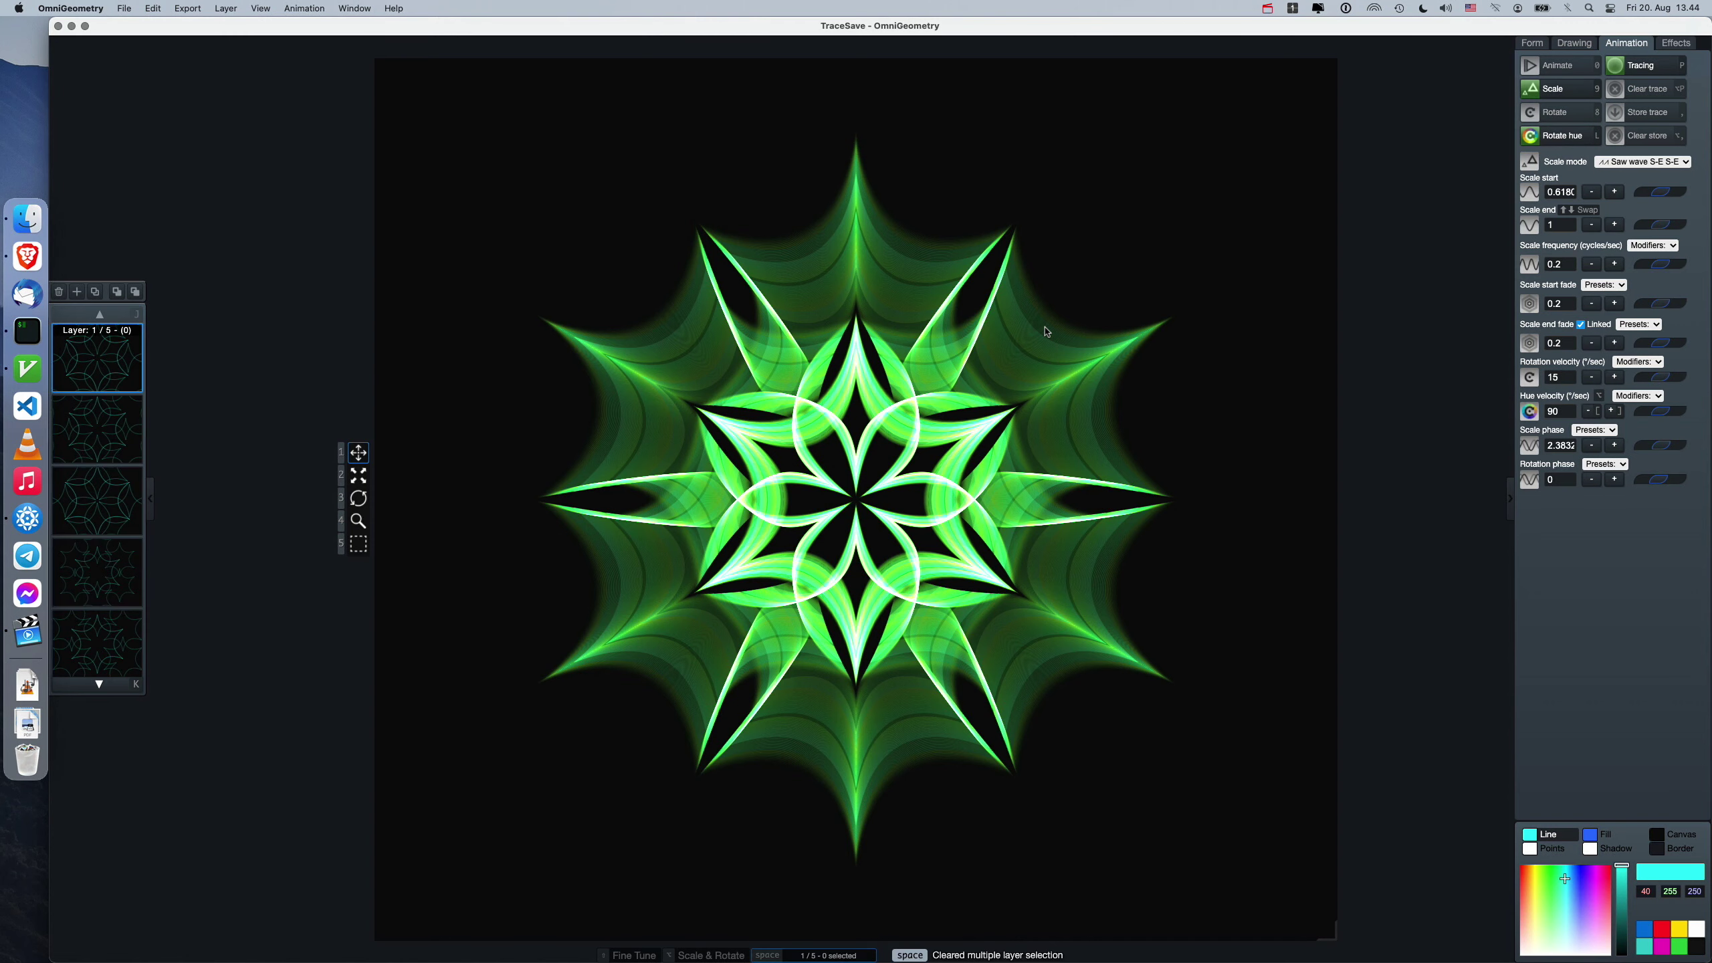
key("alt+Down")
key("alt+Down")
key("alt+Down")
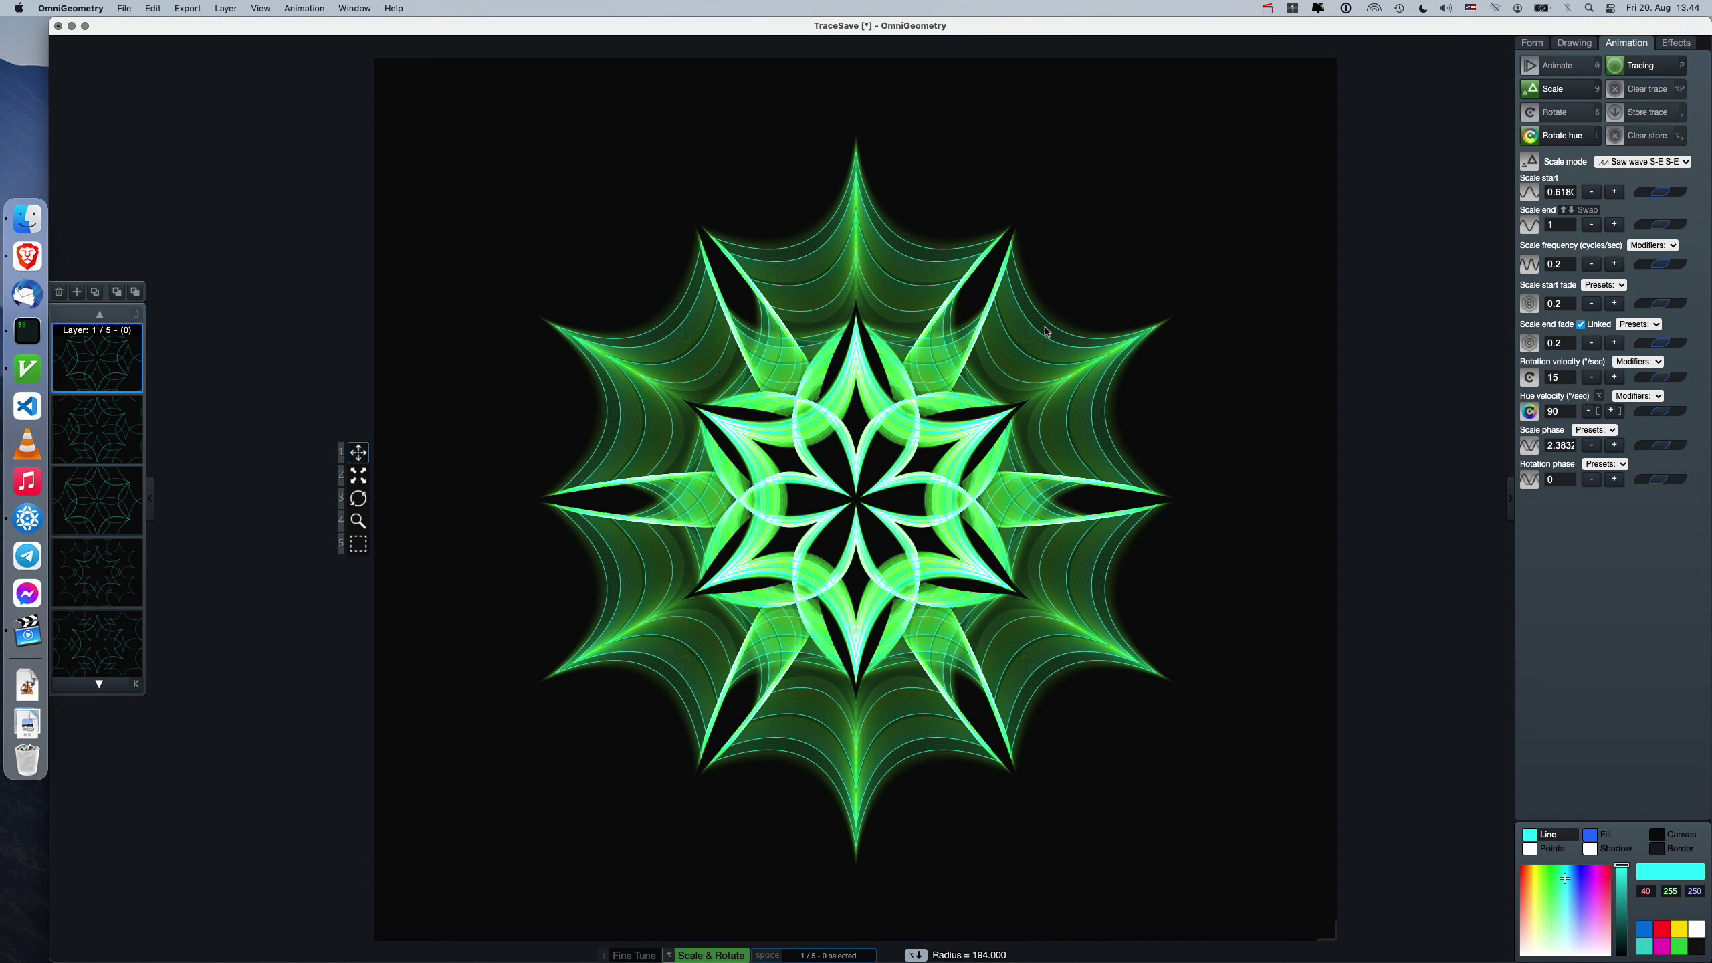
key("alt+Down")
key("alt+Down")
key("alt+Down")
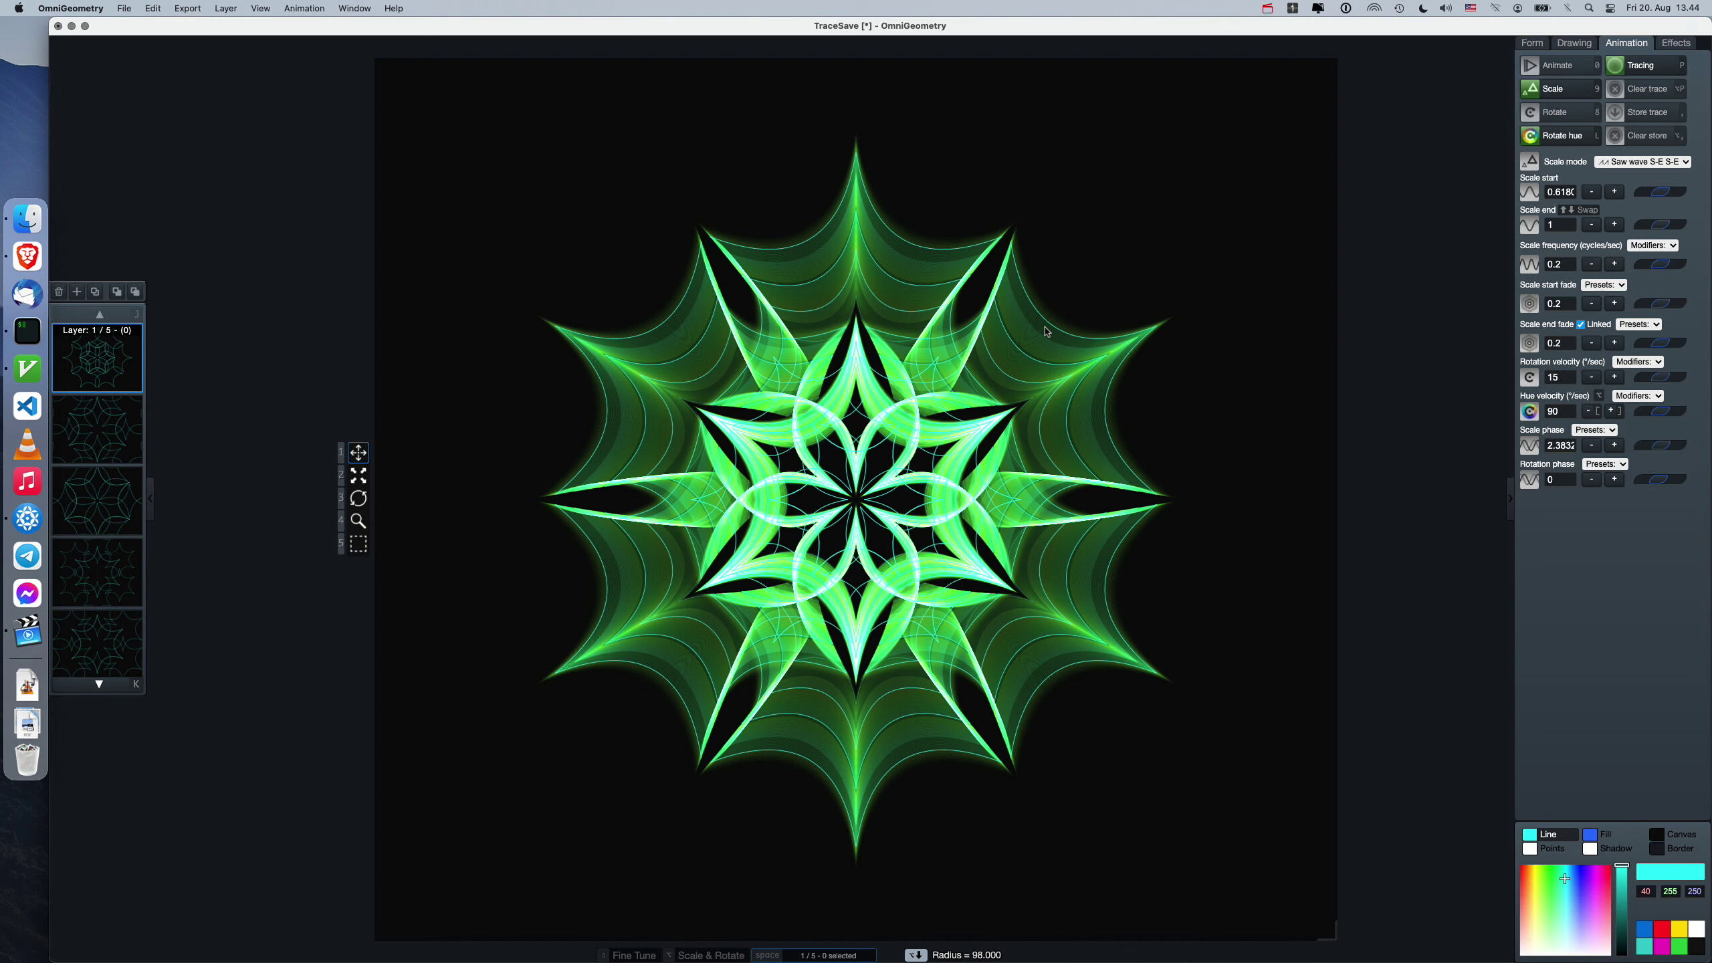
Resume the animation with tracing off, clear the tracing, and rotate the colour hues.
key("comma")
key("alt+p")
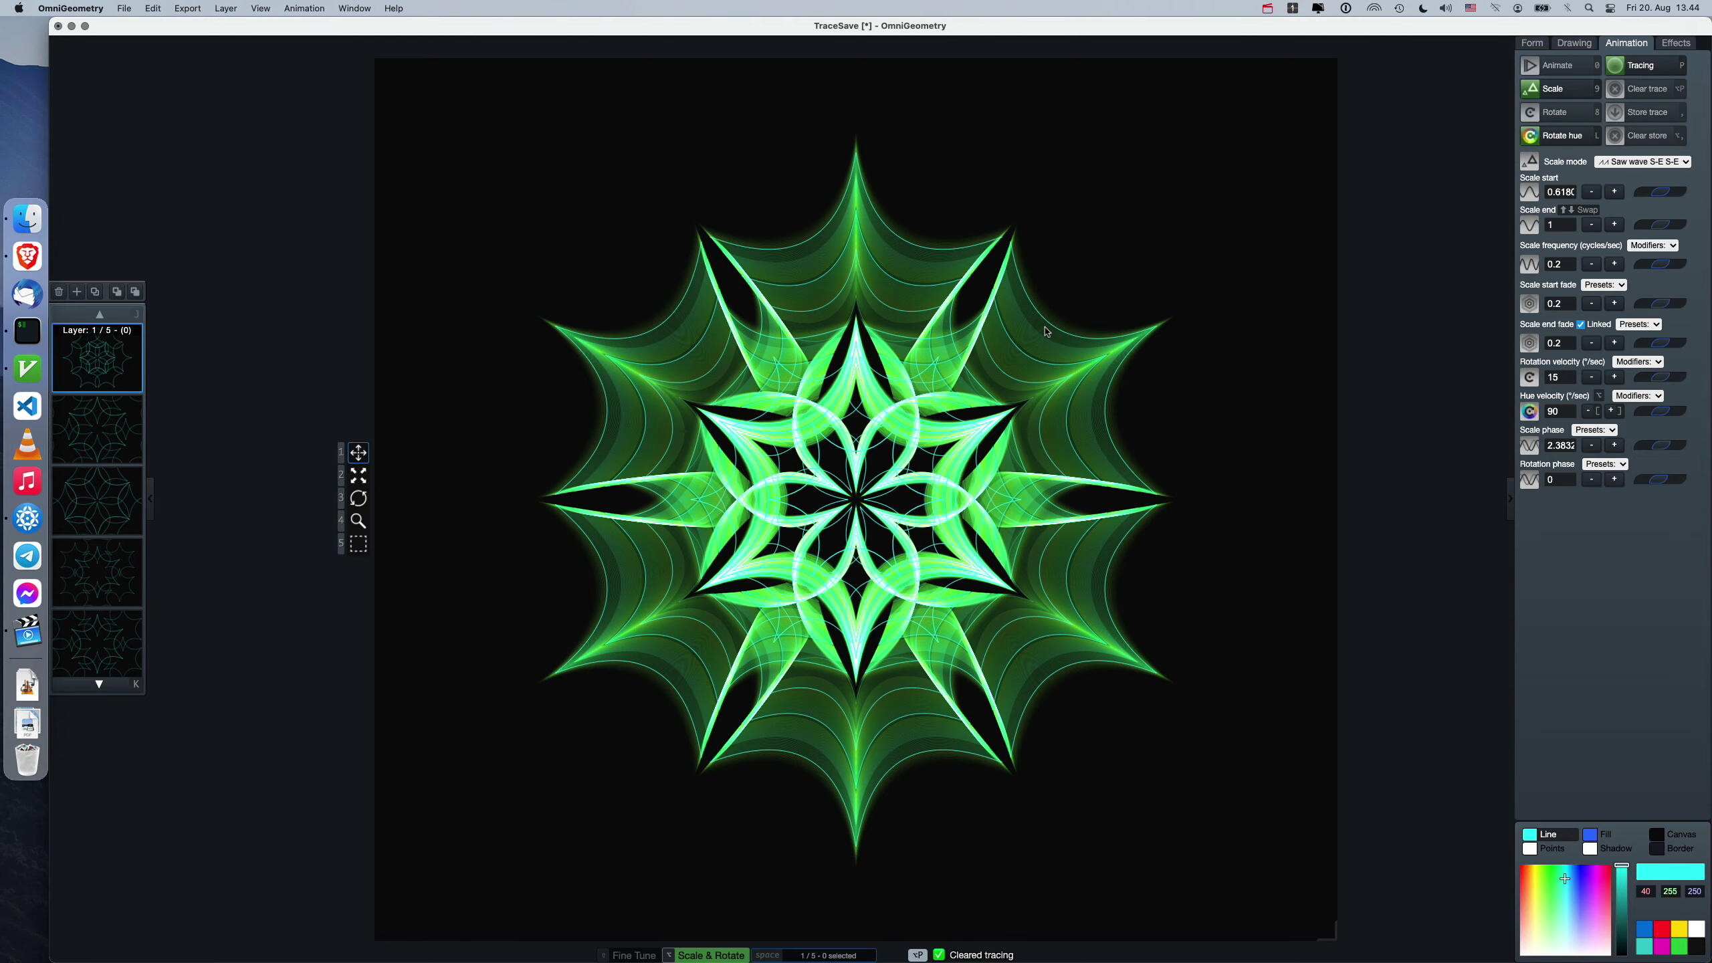
key("0")
key("p")
key("alt+p")
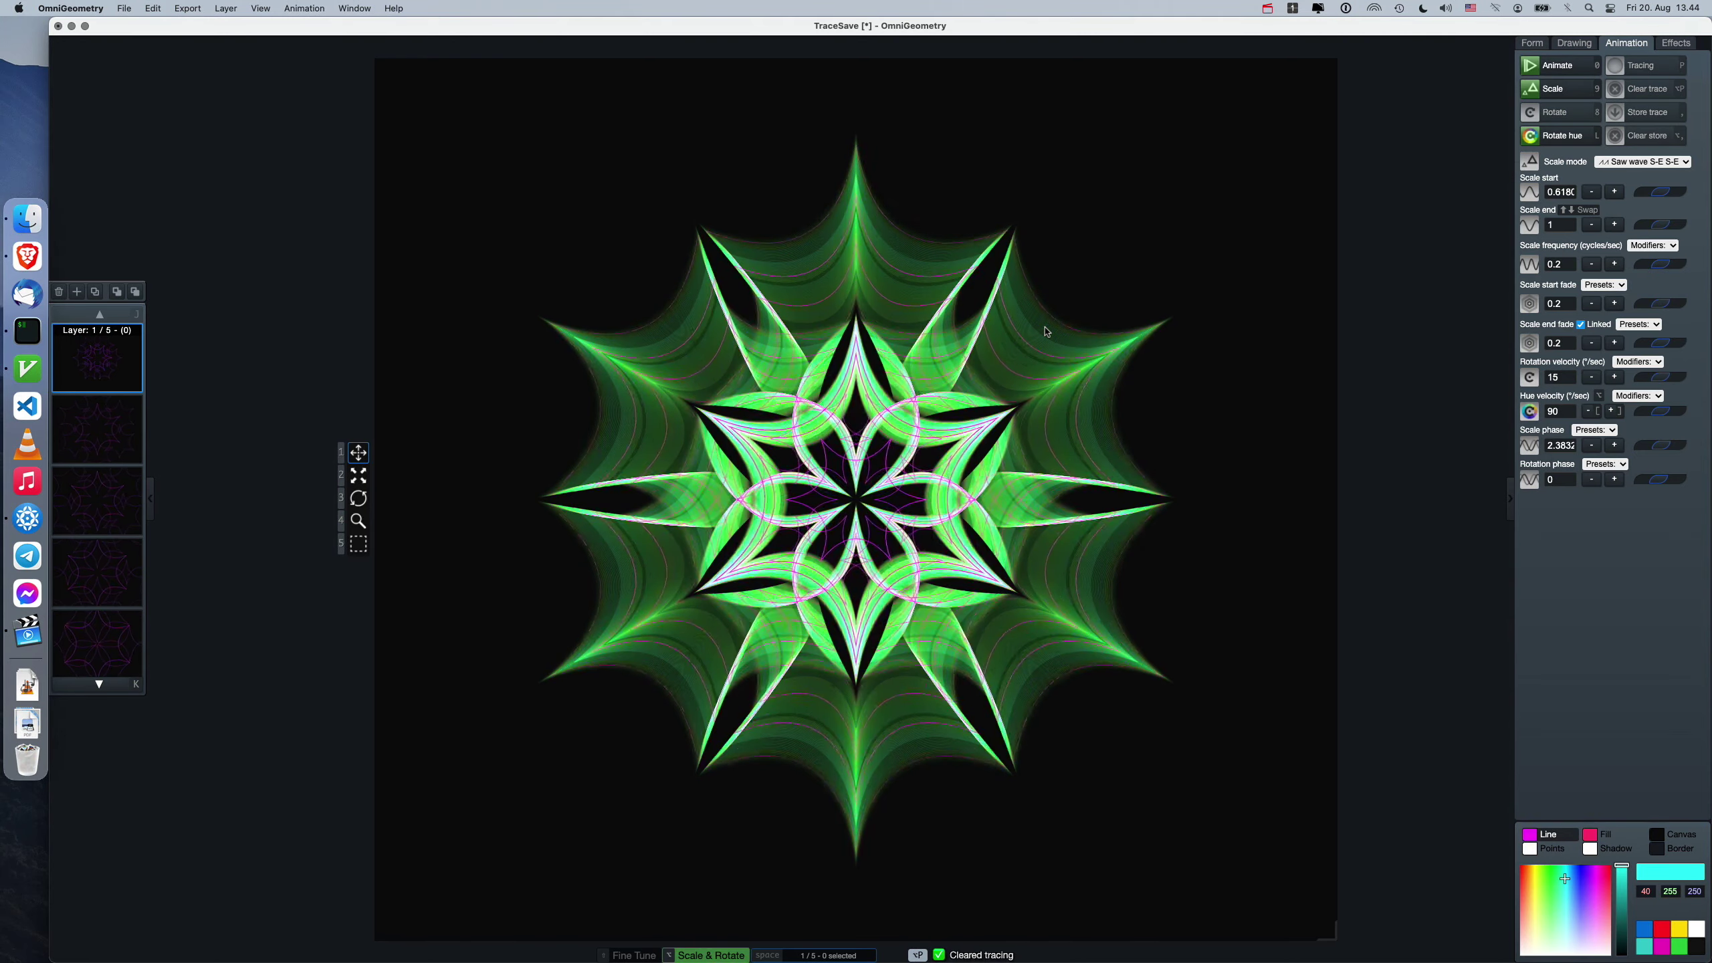
key("bracketleft")
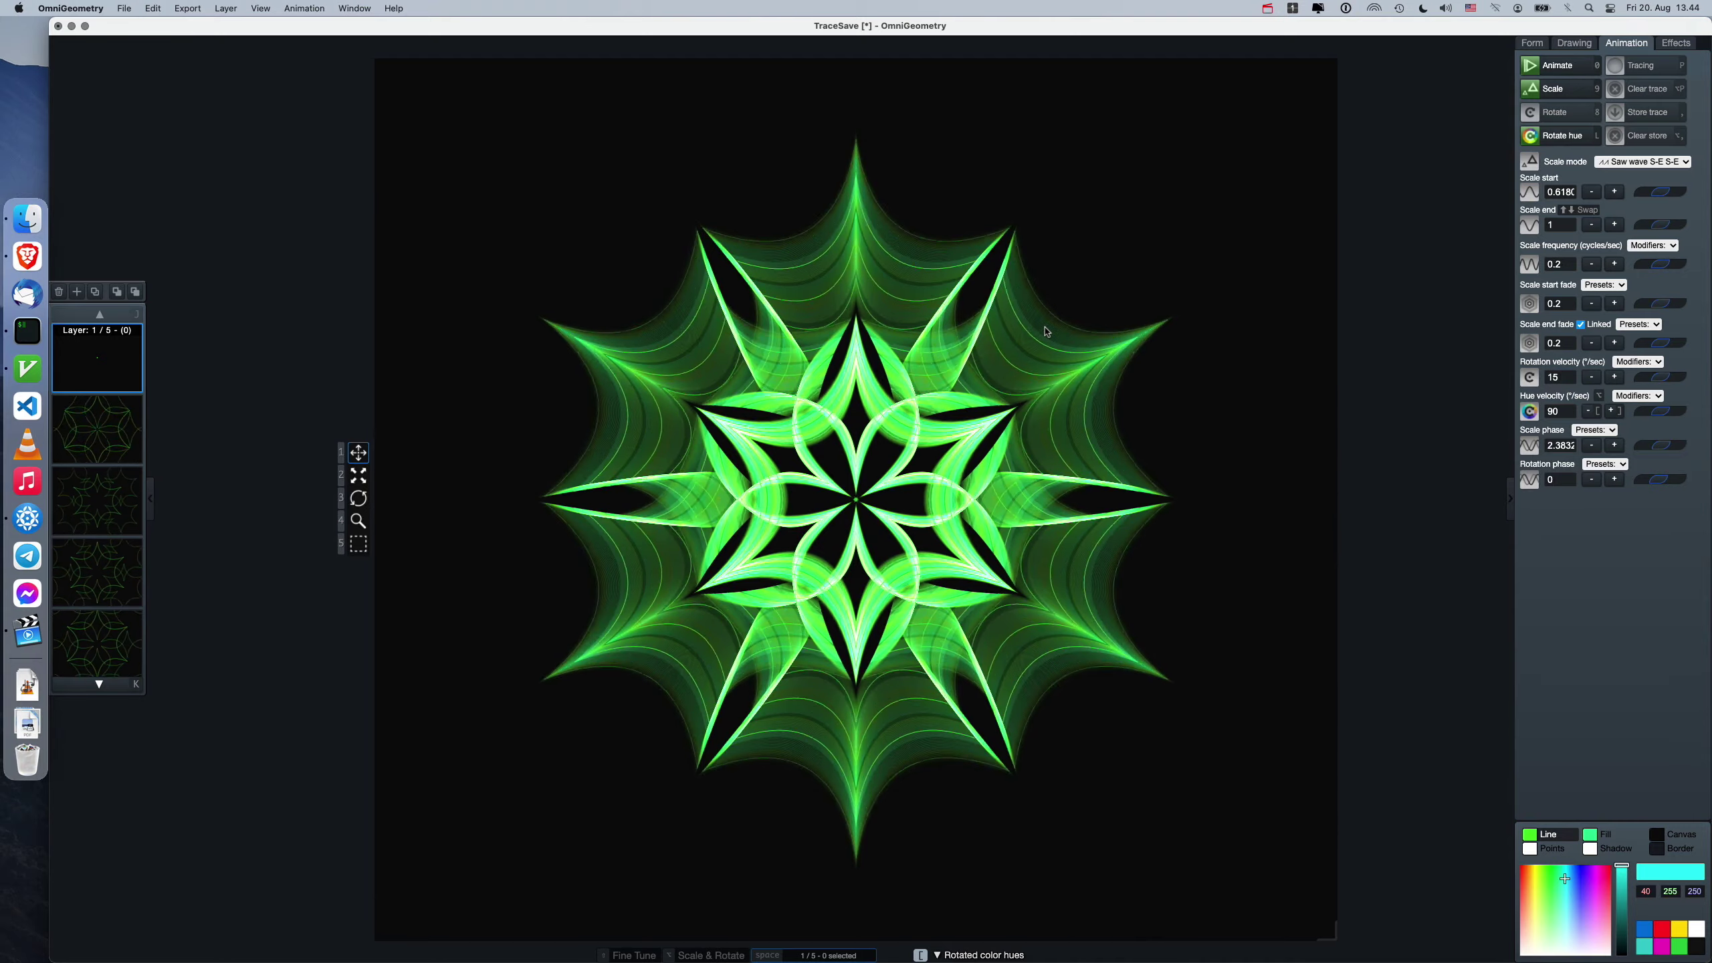
Select all layers, turn off curve drawing, and reduce the radius to -126.
key("space")
key("alt+Up")
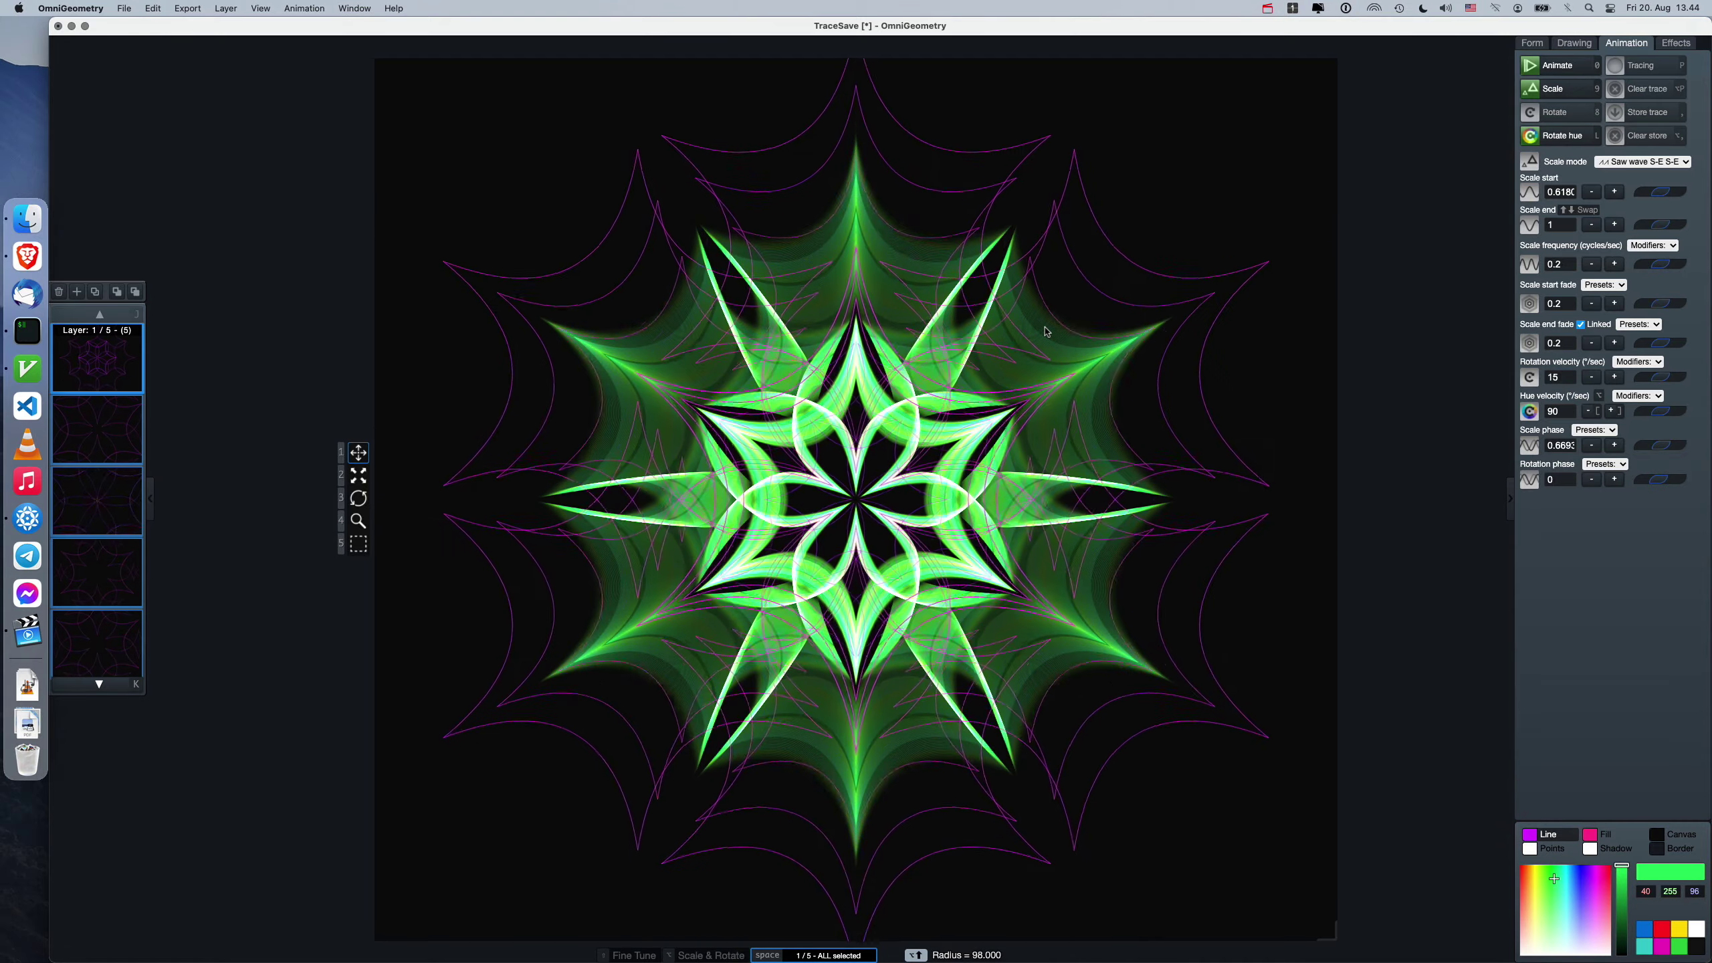
key("g")
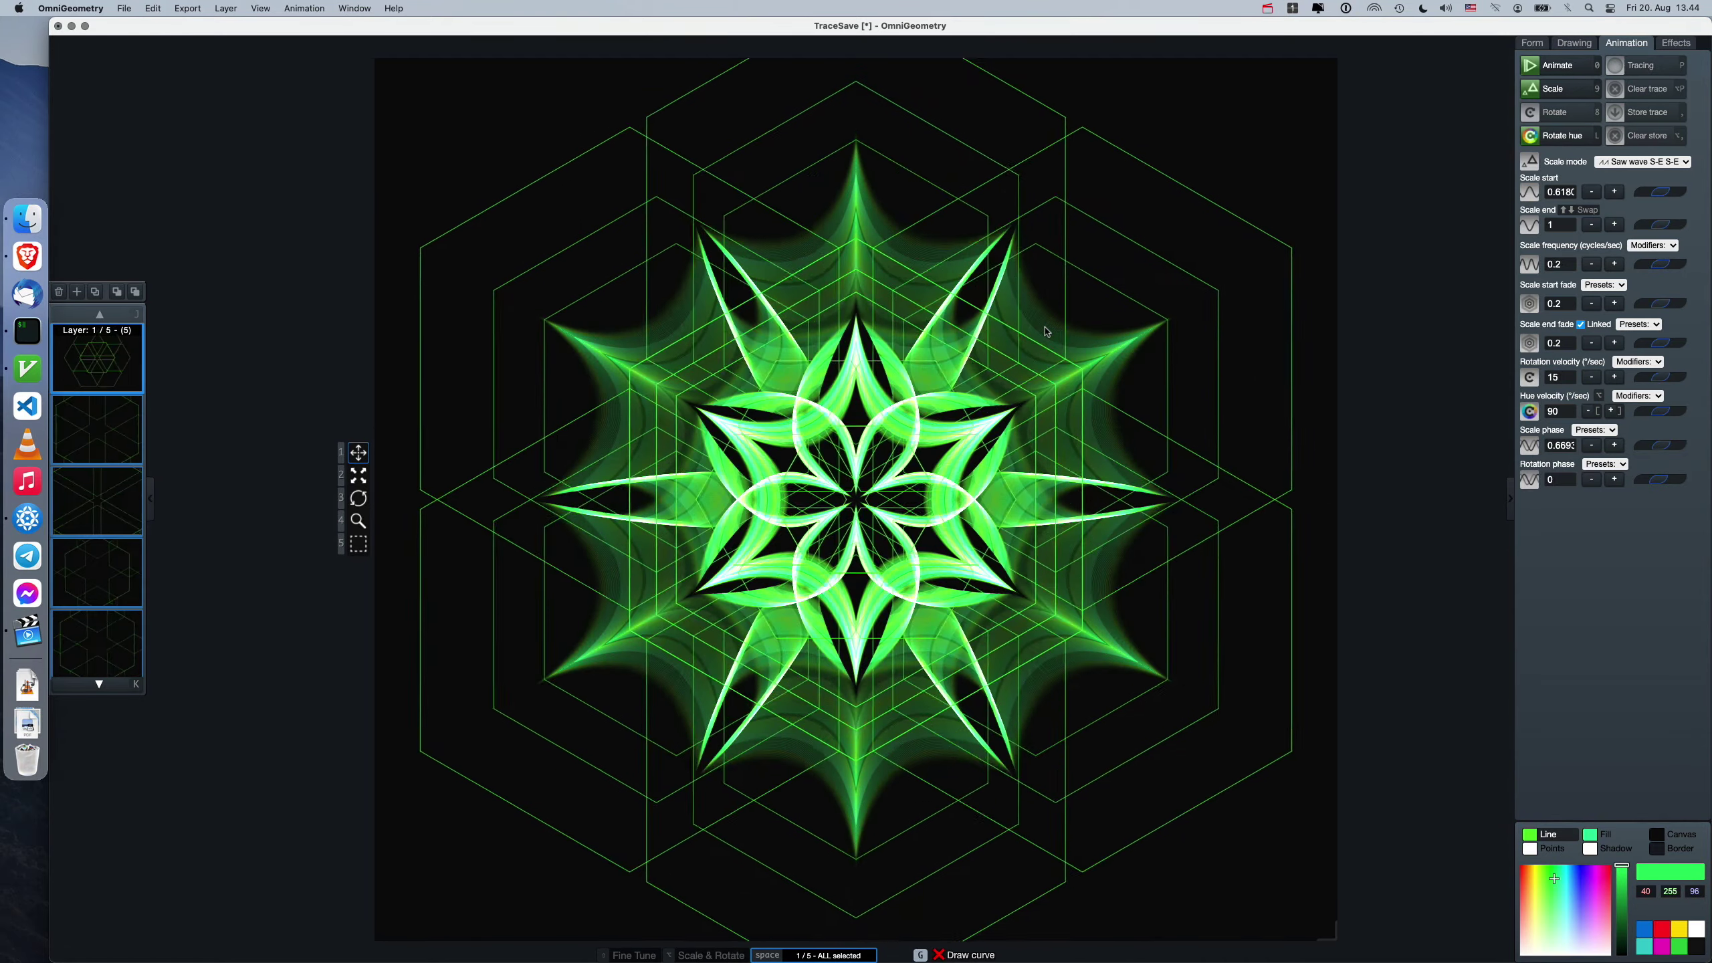
key("alt+Down")
key("alt+Down")
key("alt+Down")
key("alt+Down")
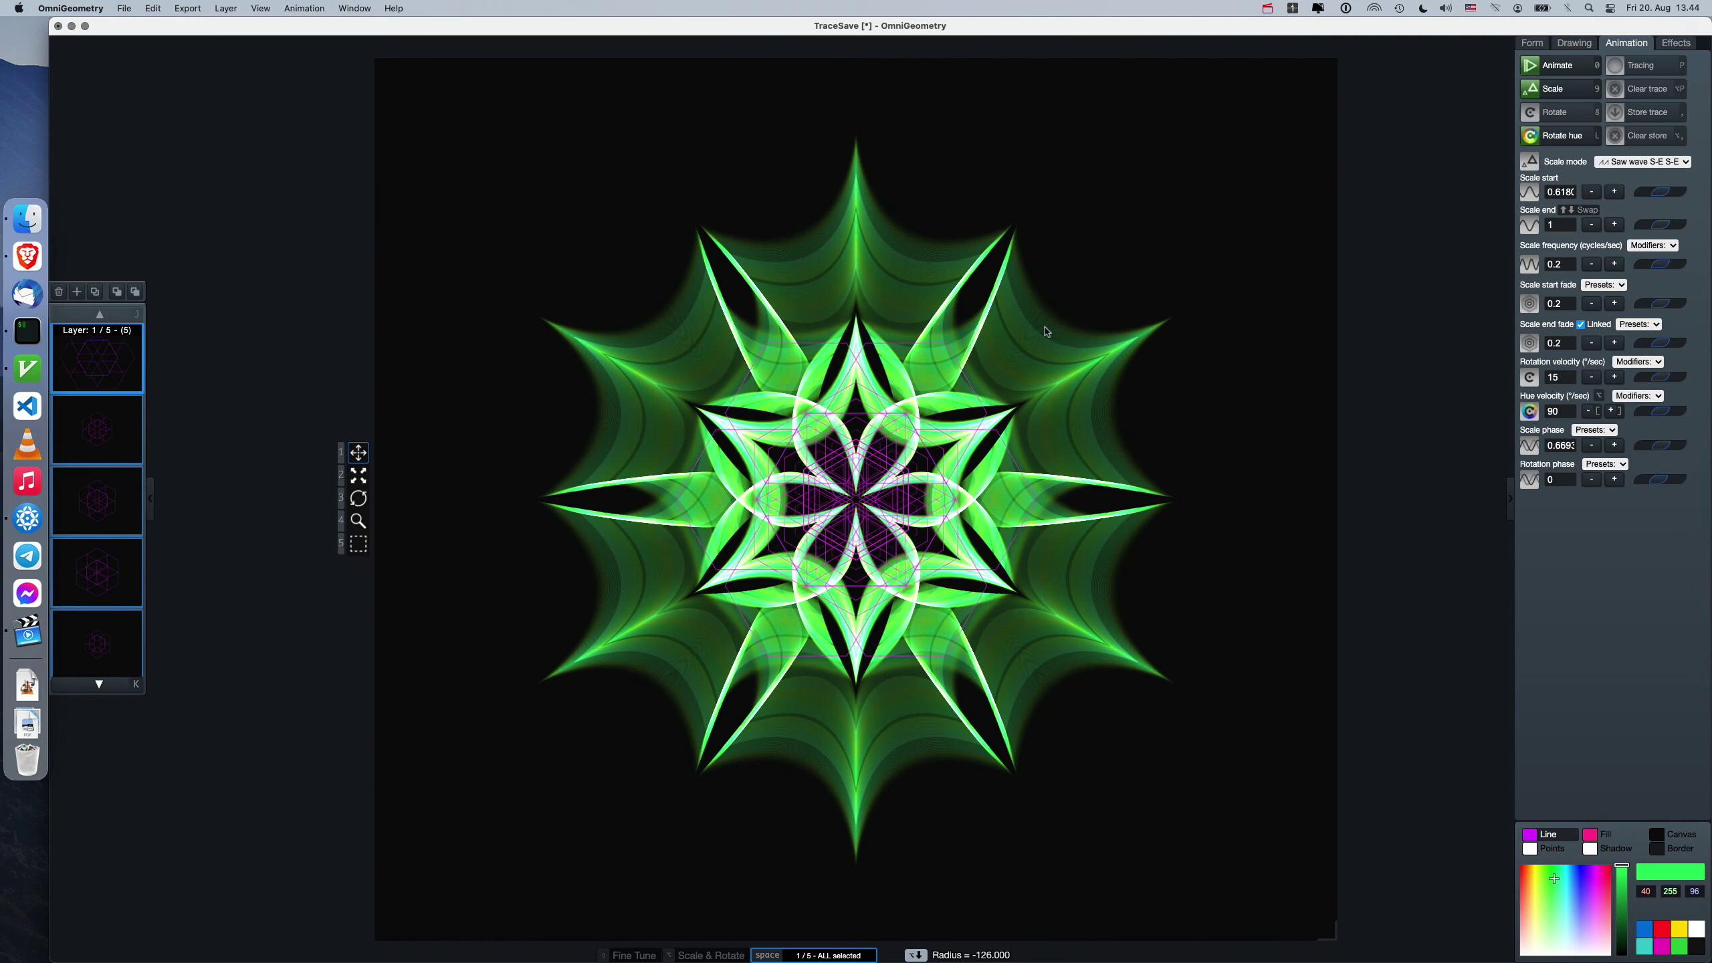
Lower the opacity of all layers and trace the smaller animated forms, stopping once the centre is filled.
key("p")
key("p")
key("alt+p")
key("shift+v")
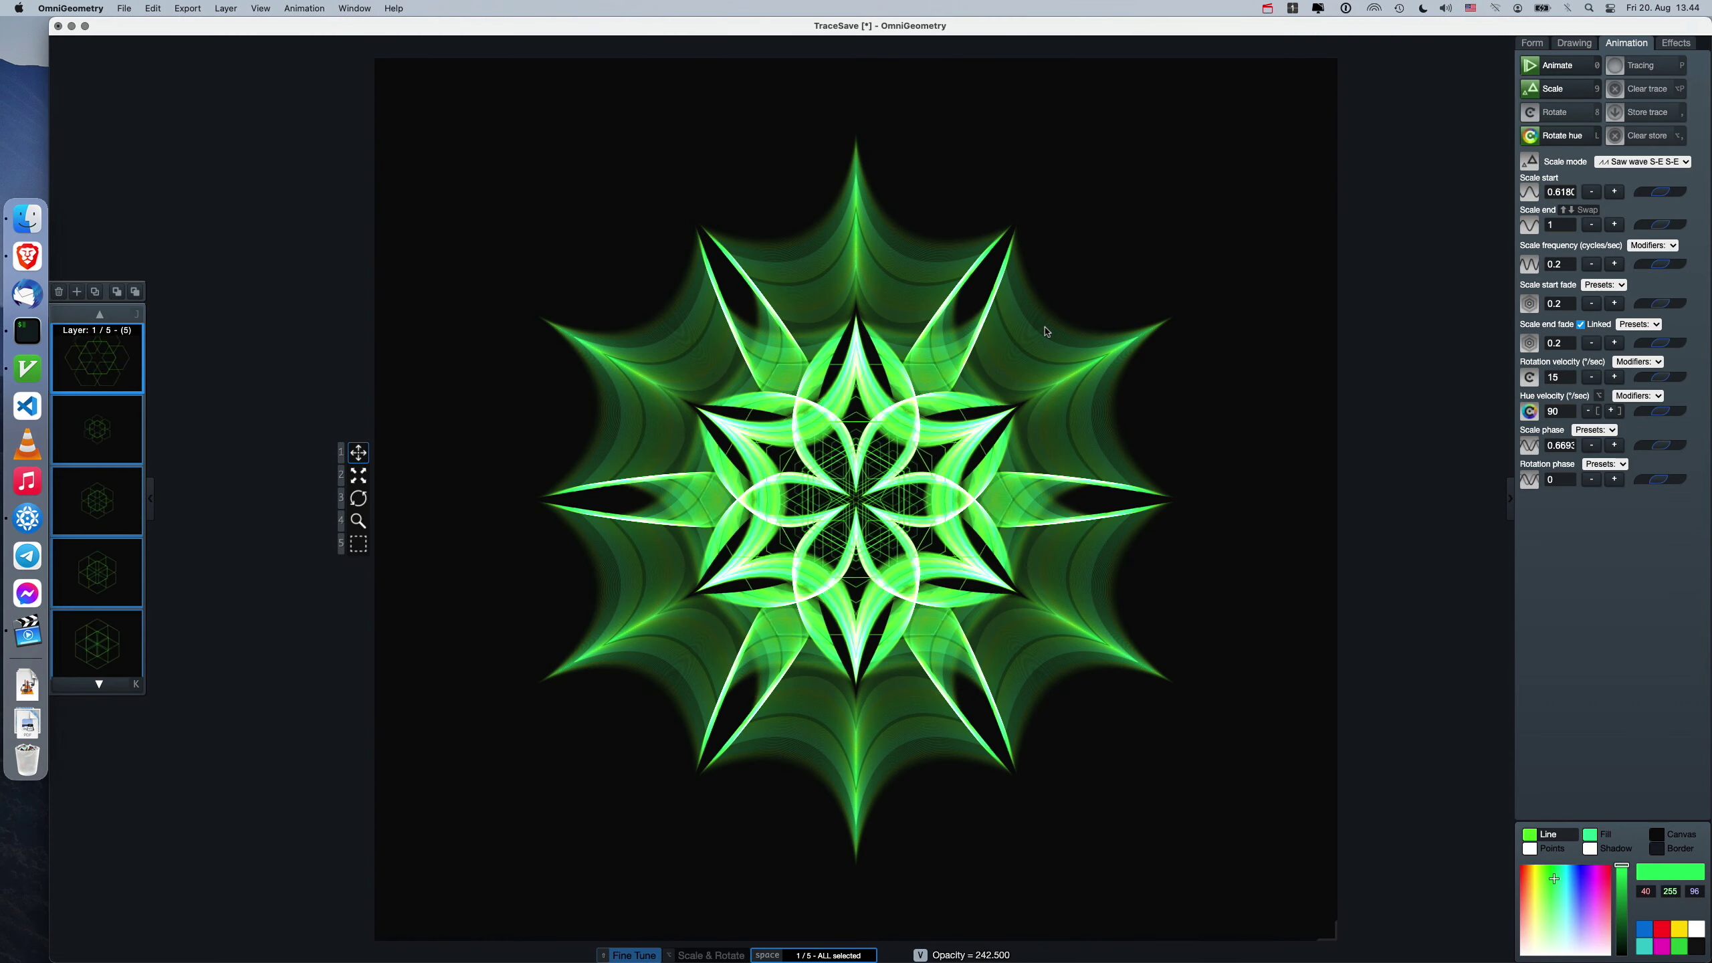
key("p")
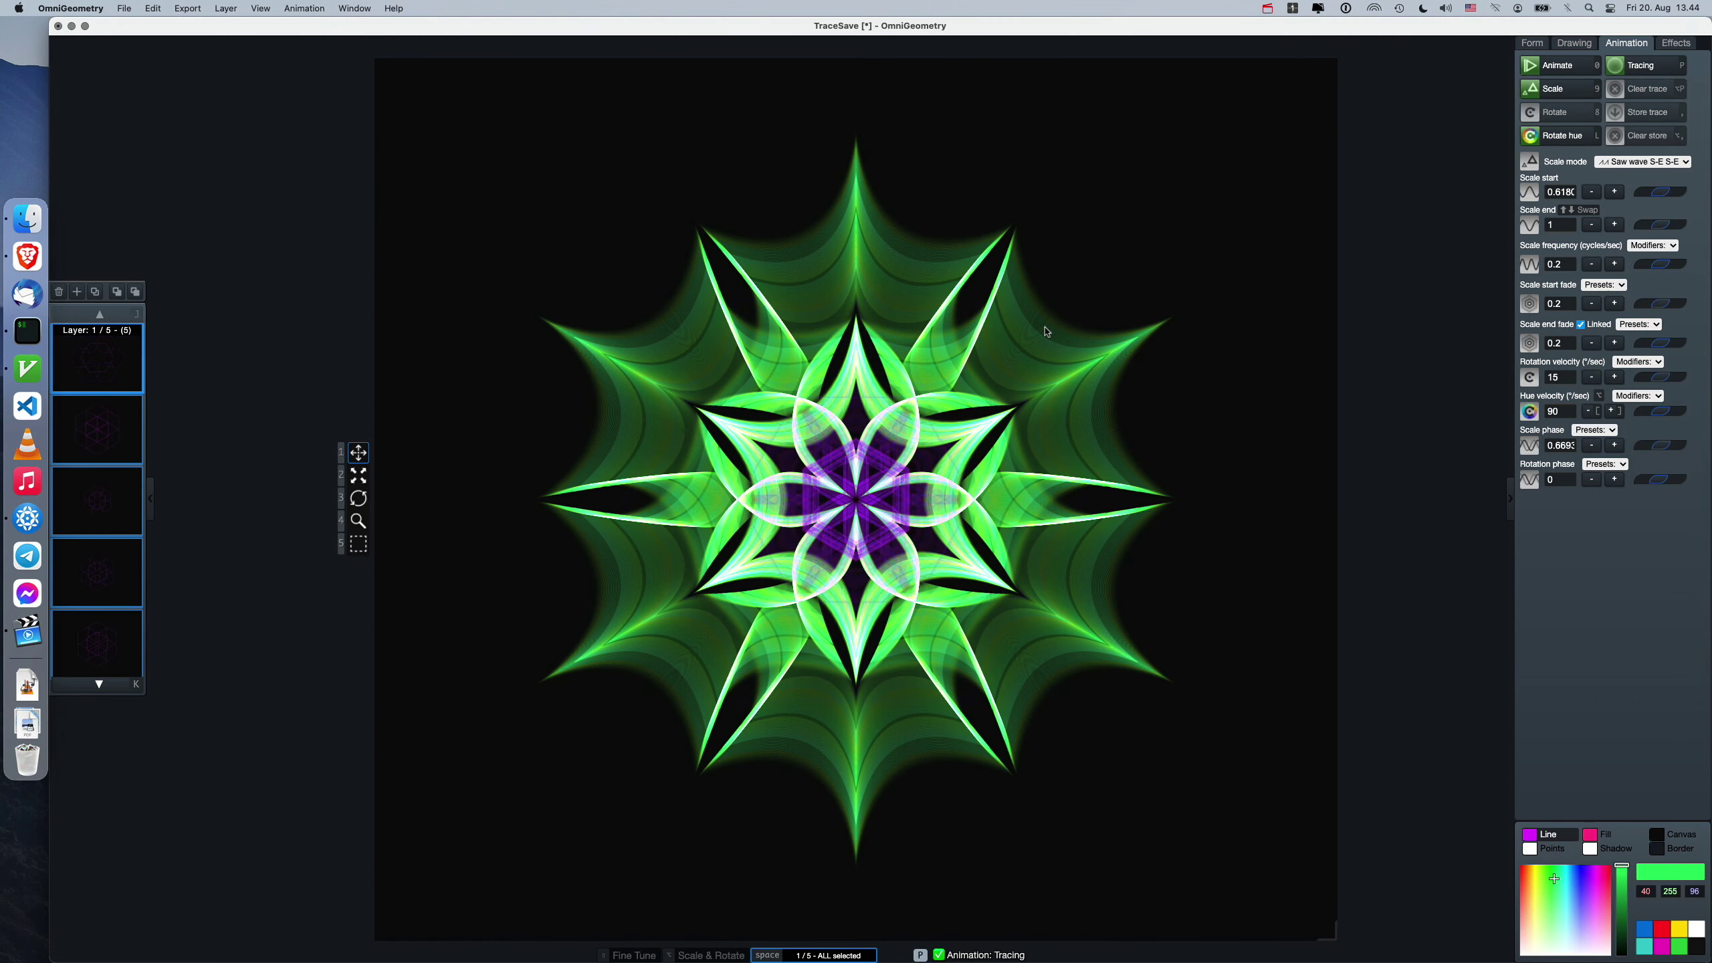
key("0")
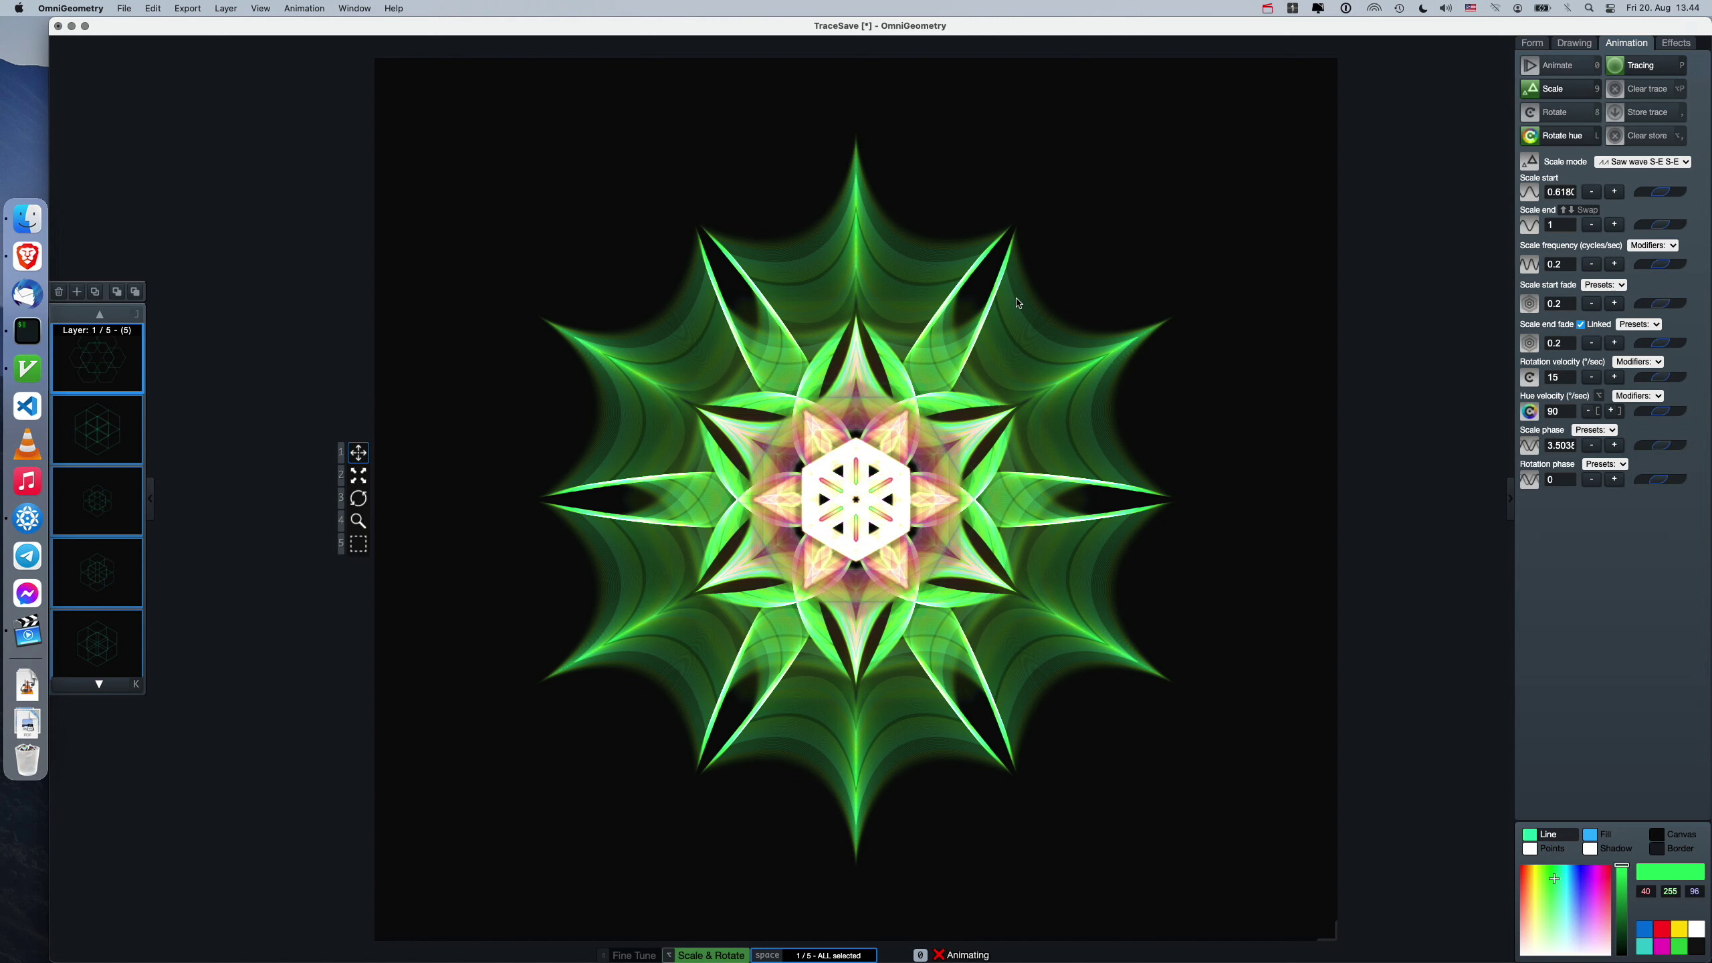
Restart the animation, clear the new tracing, and stop once the centre pattern is traced again.
key("0")
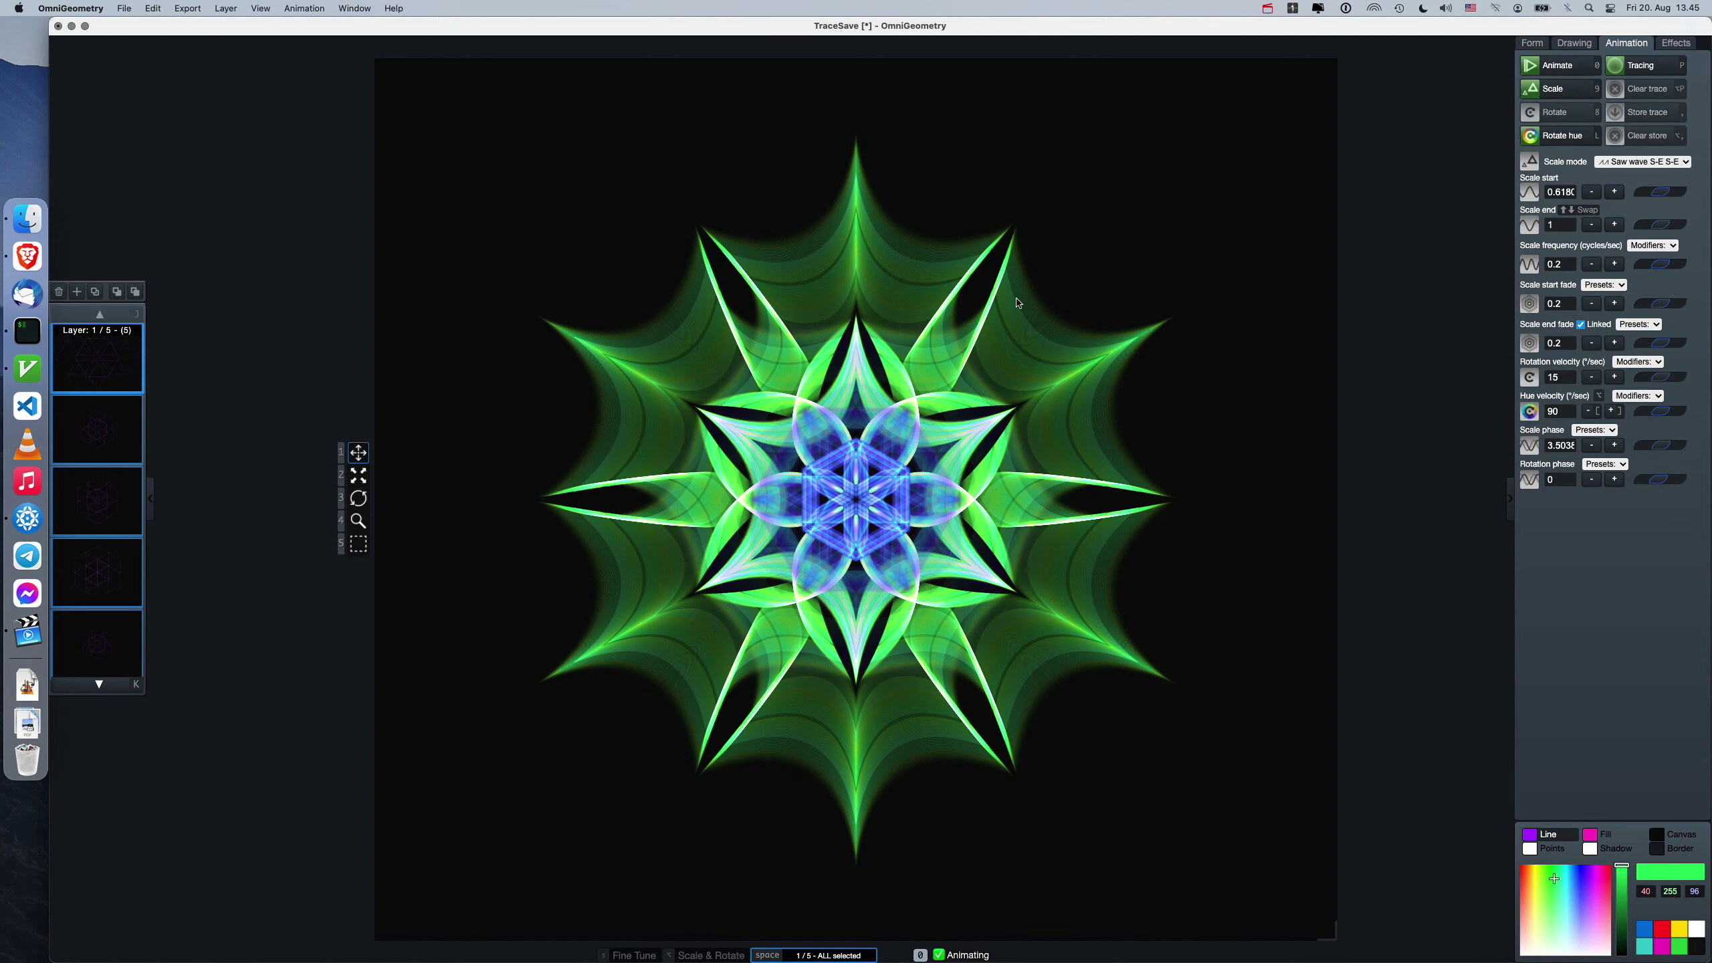
key("alt+p")
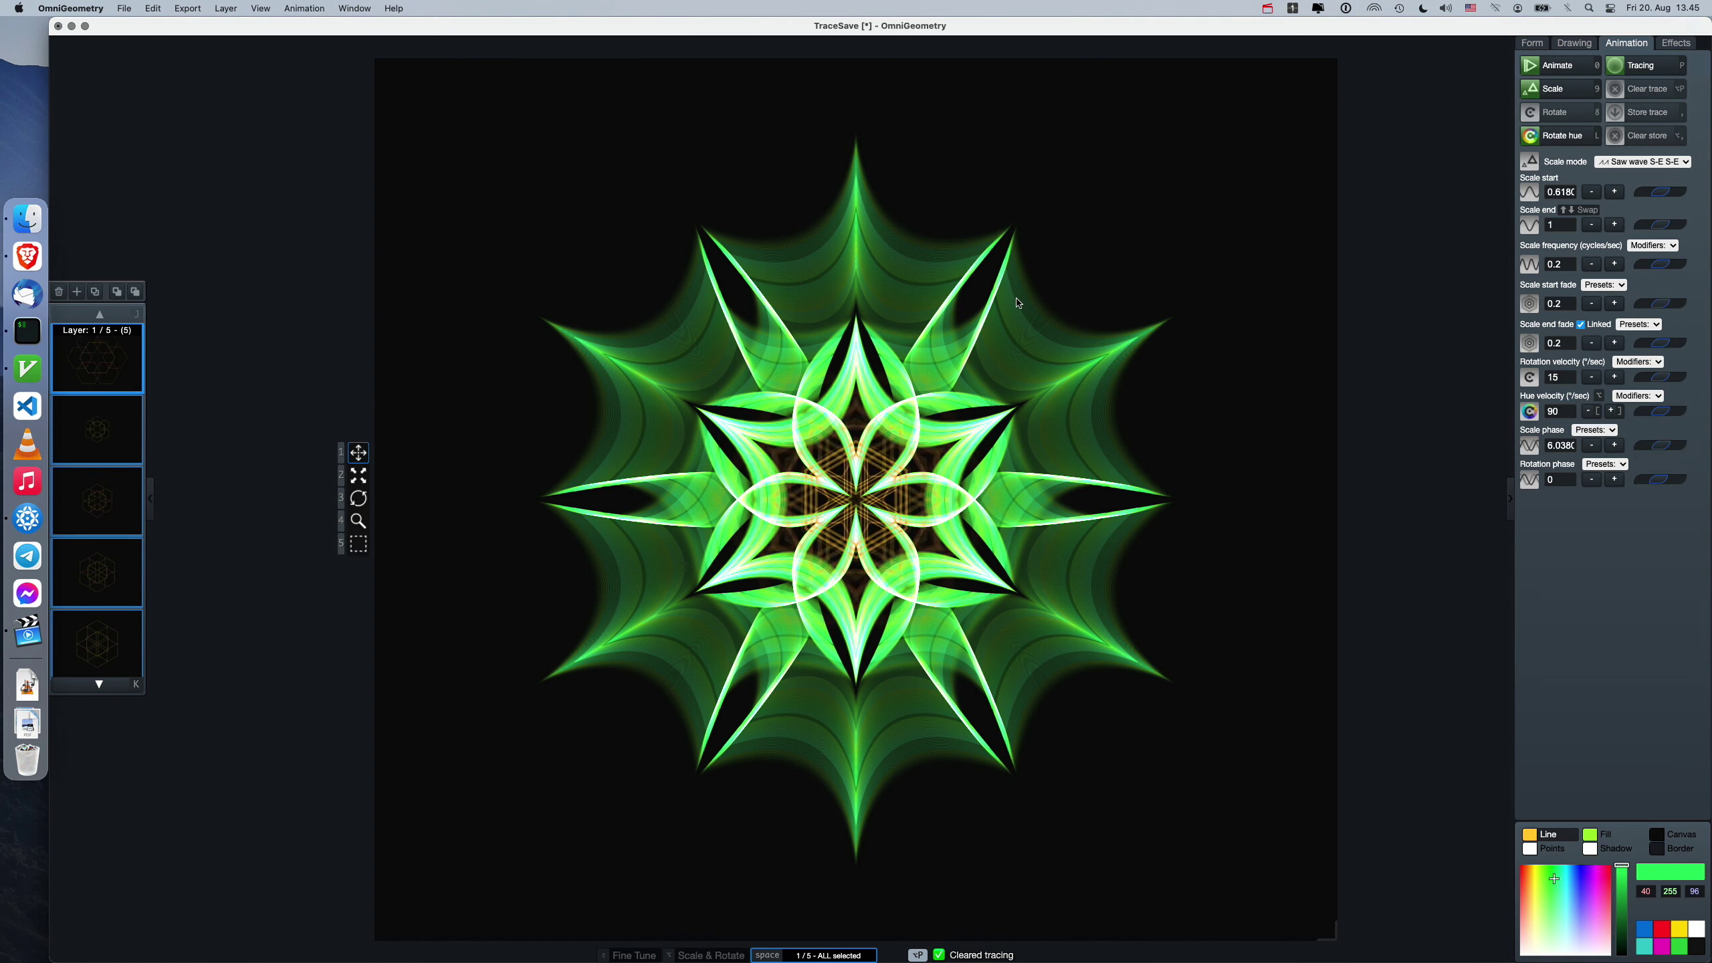
key("0")
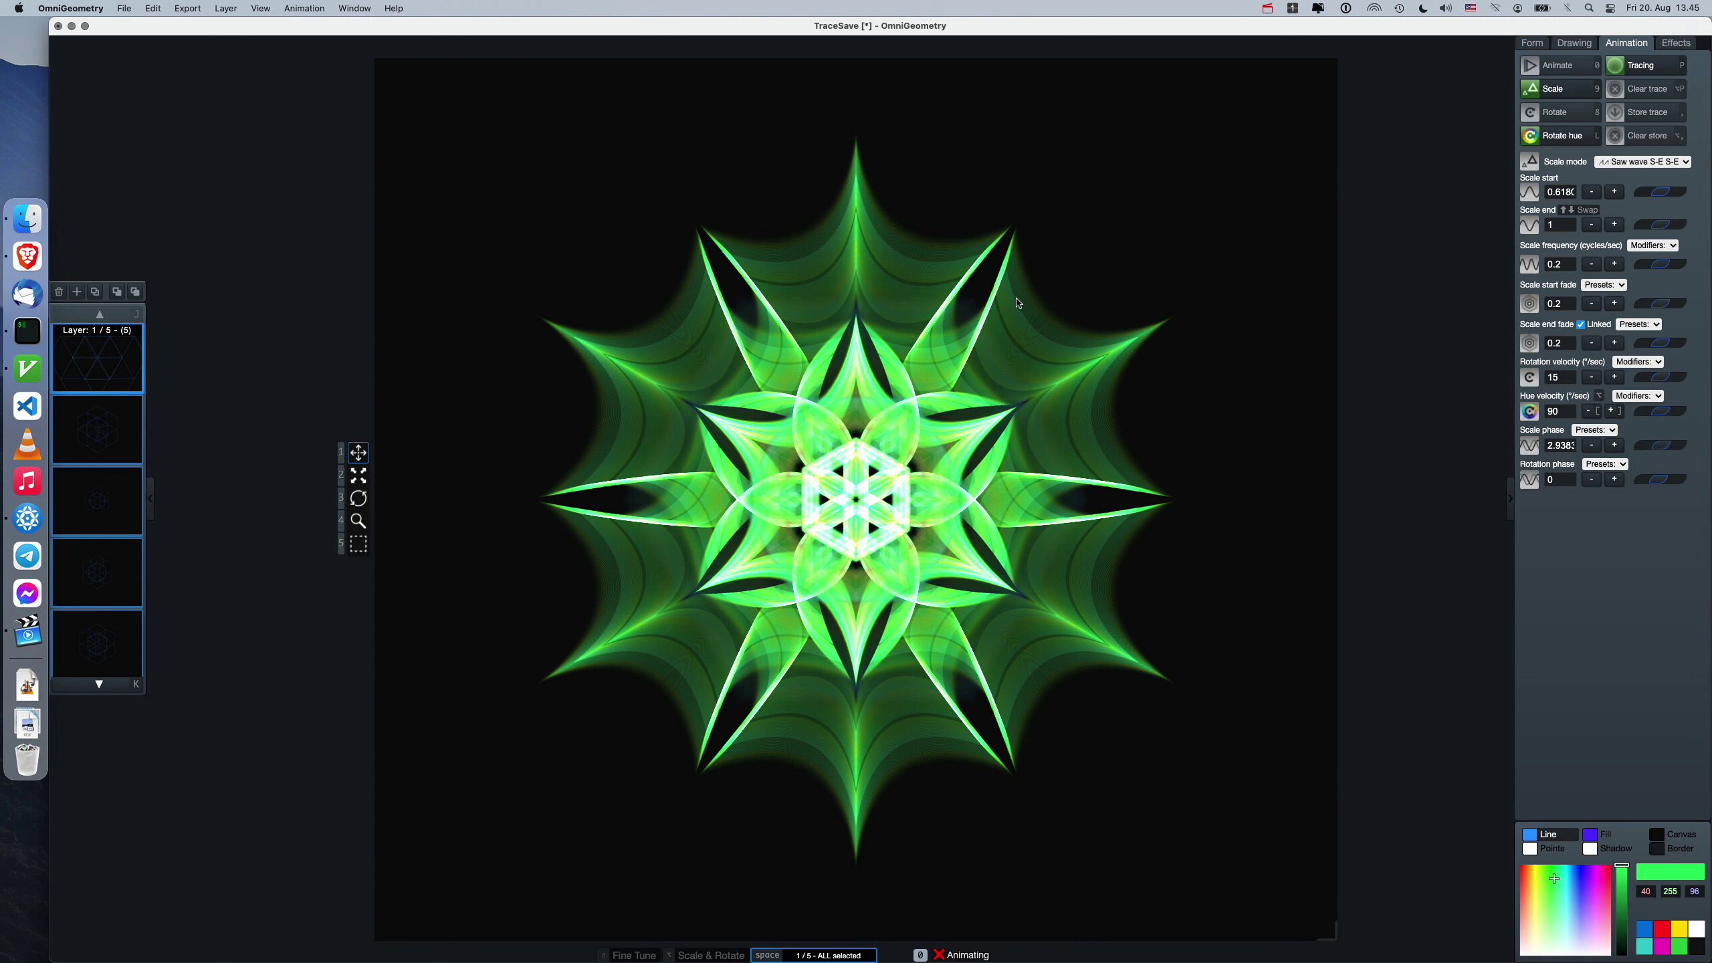
Save the updated TraceSave scene and reopen it from the recent files after starting a new scene.
left_click(124, 7)
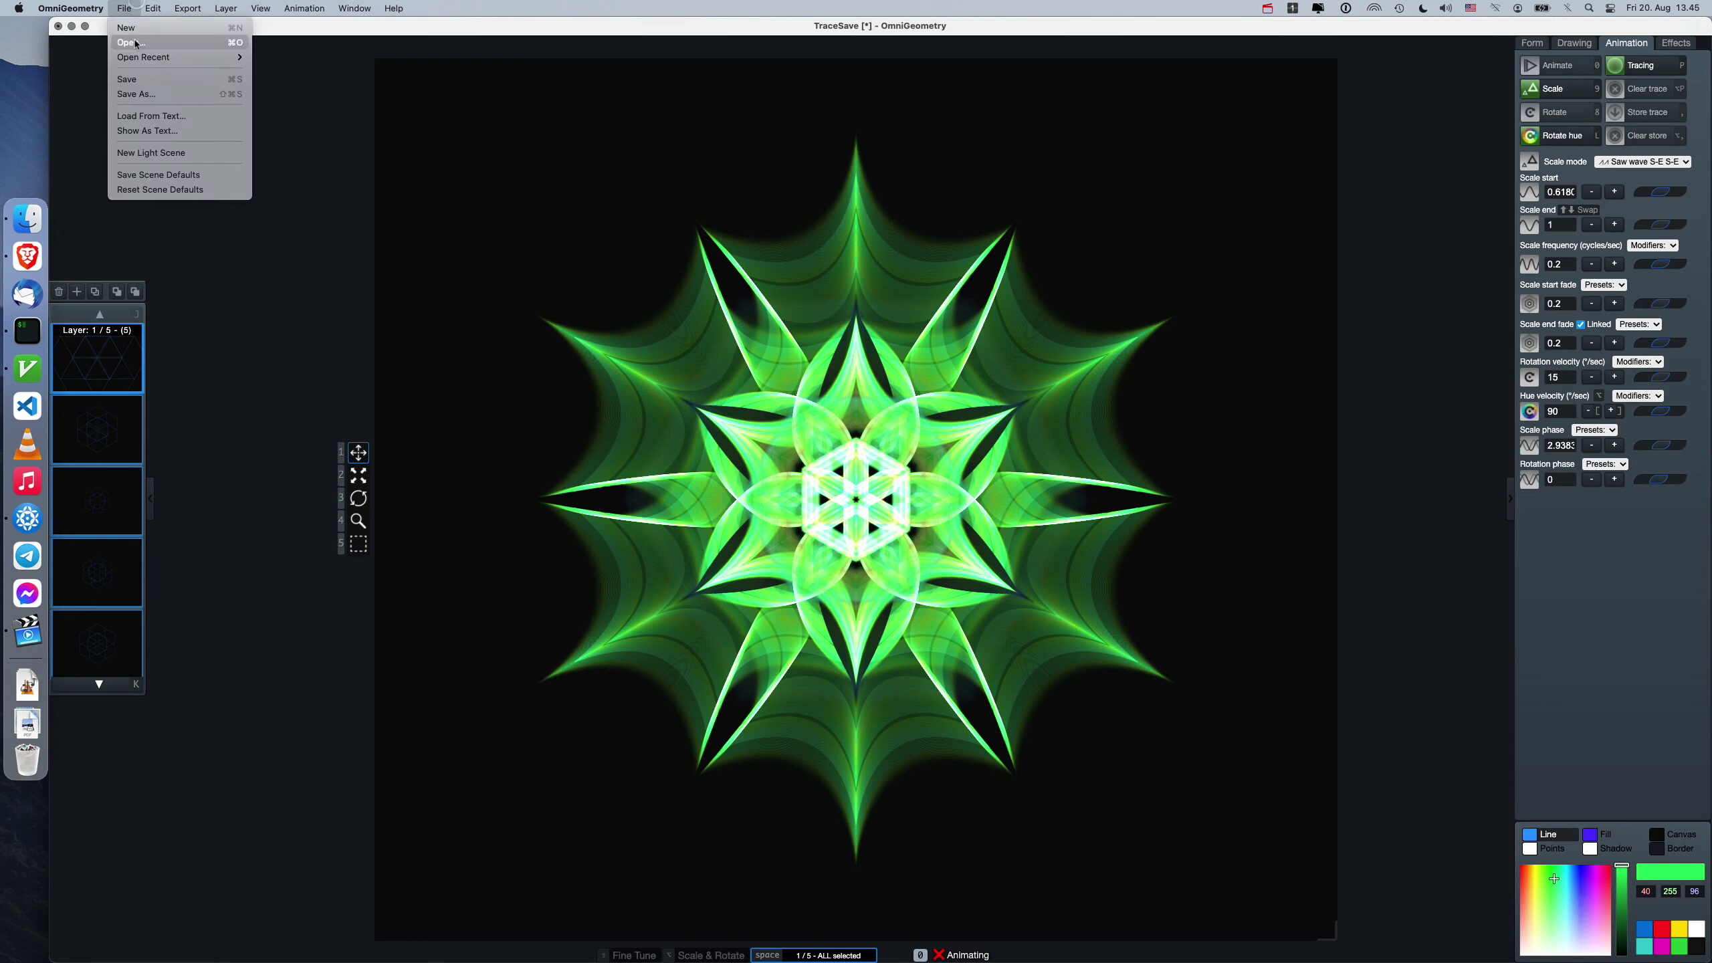
left_click(135, 79)
left_click(123, 8)
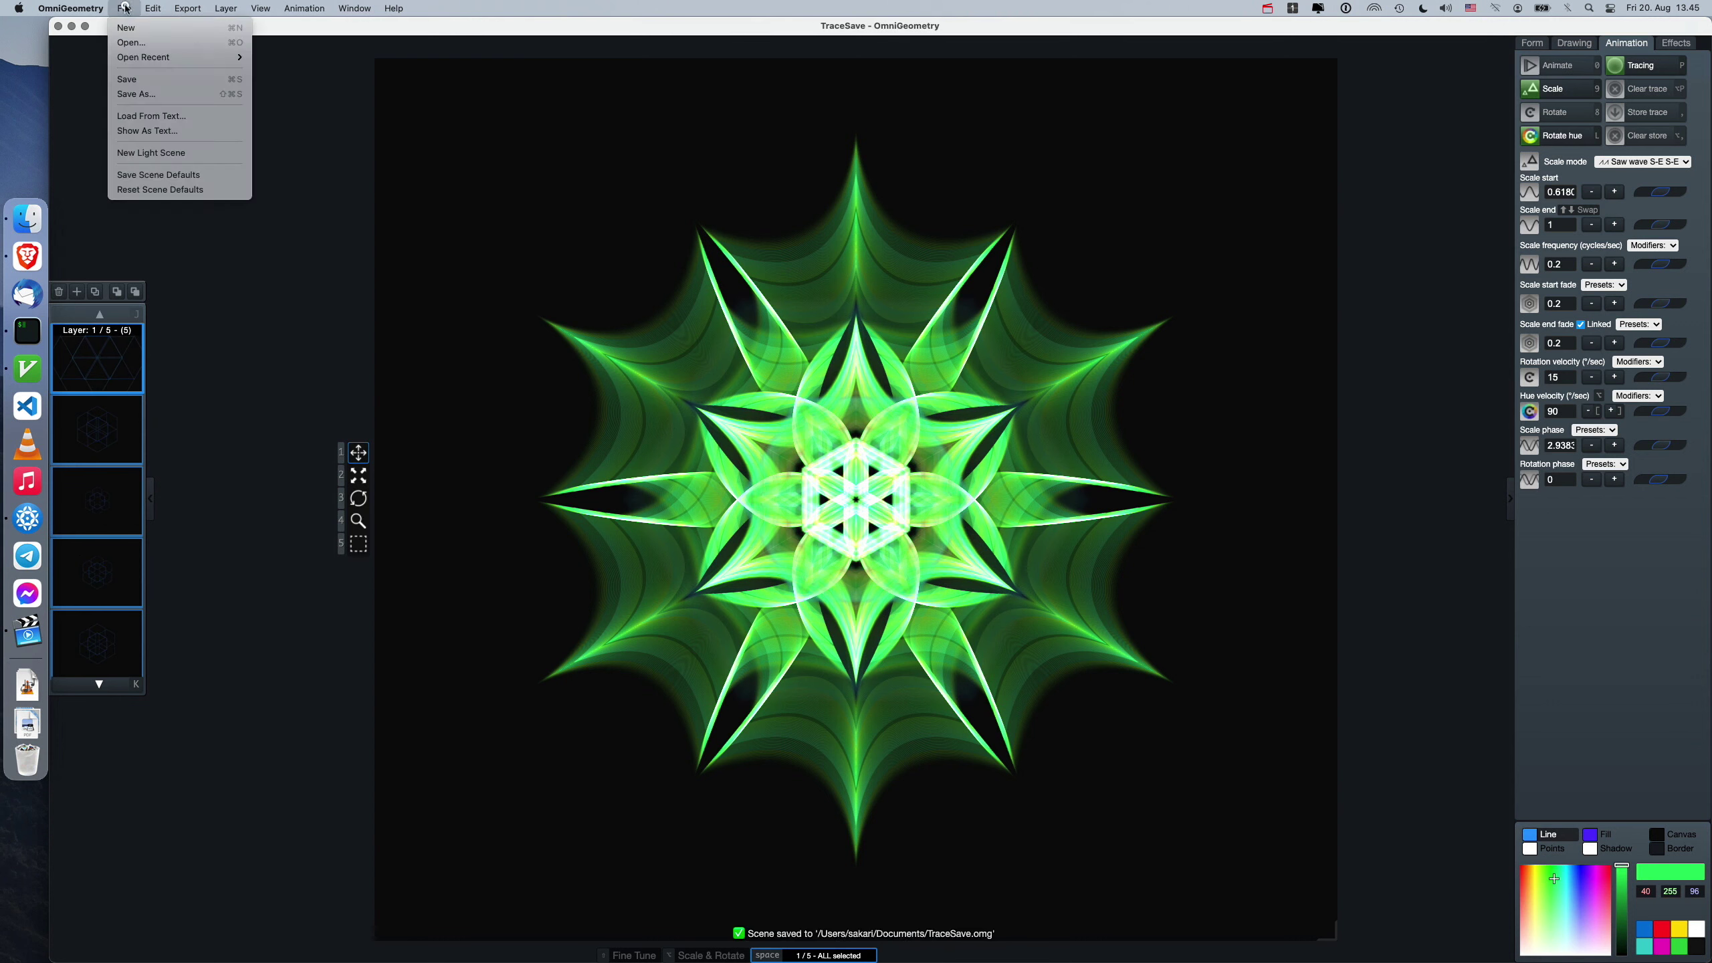
left_click(126, 27)
left_click(123, 8)
mouse_move(168, 57)
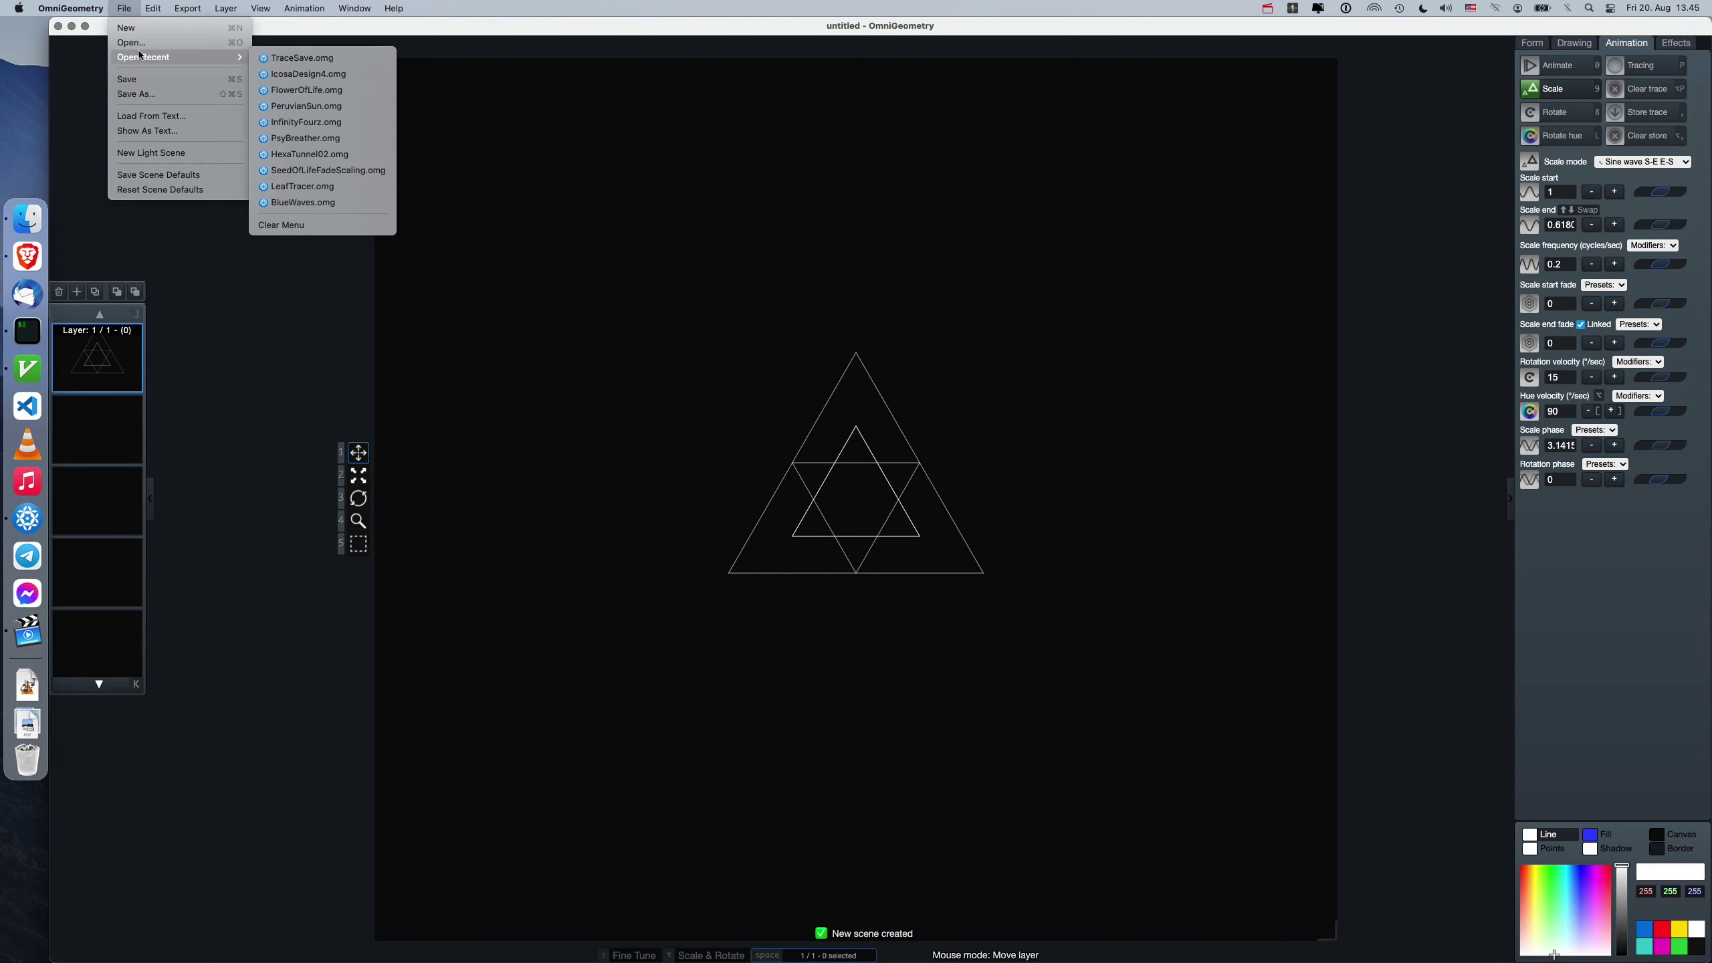
left_click(284, 66)
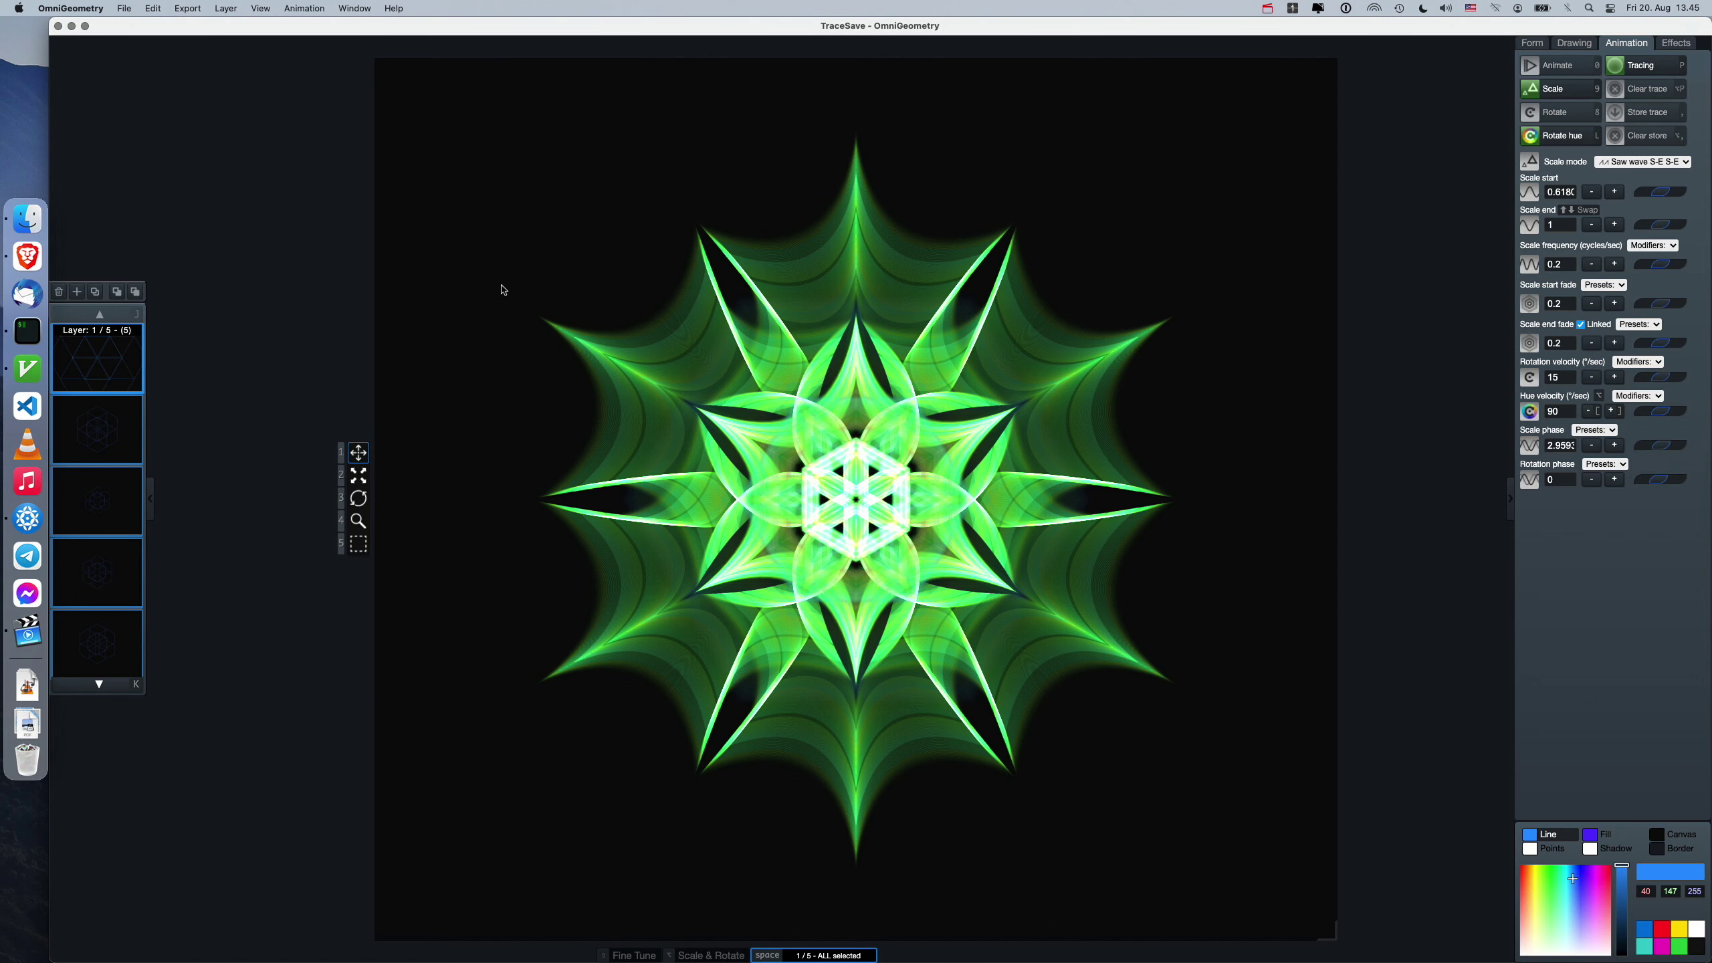
Create a new scene and enlarge its form, with the number of points set to 3.
left_click(124, 8)
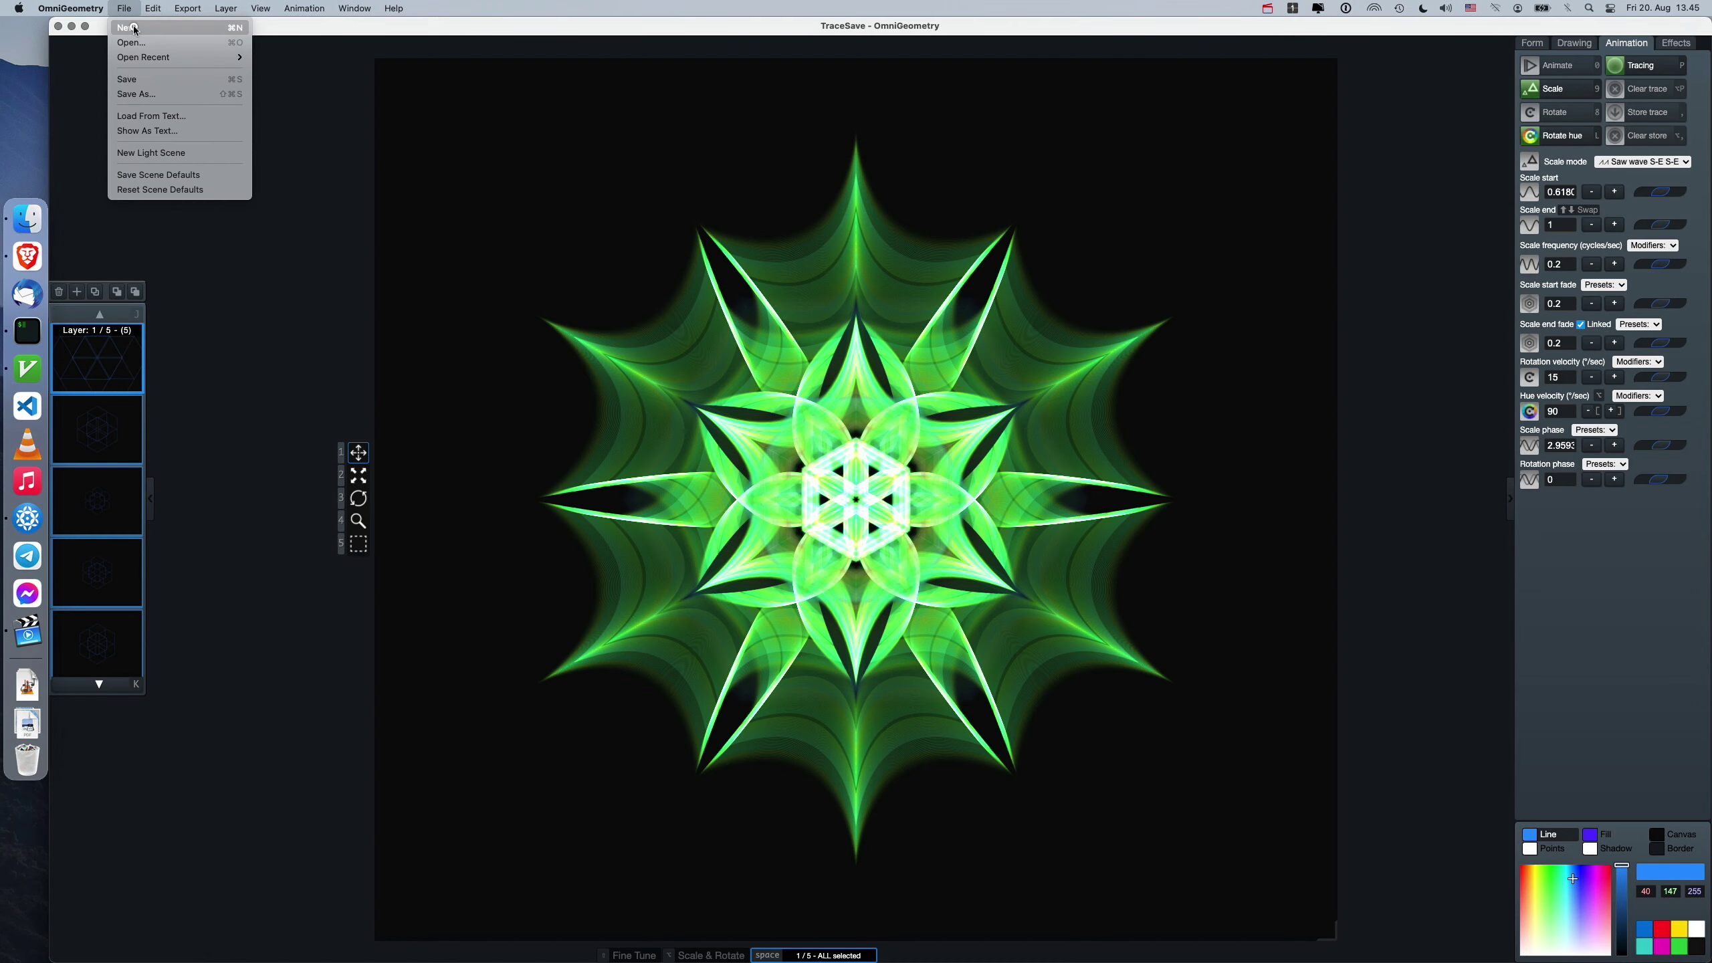
left_click(134, 28)
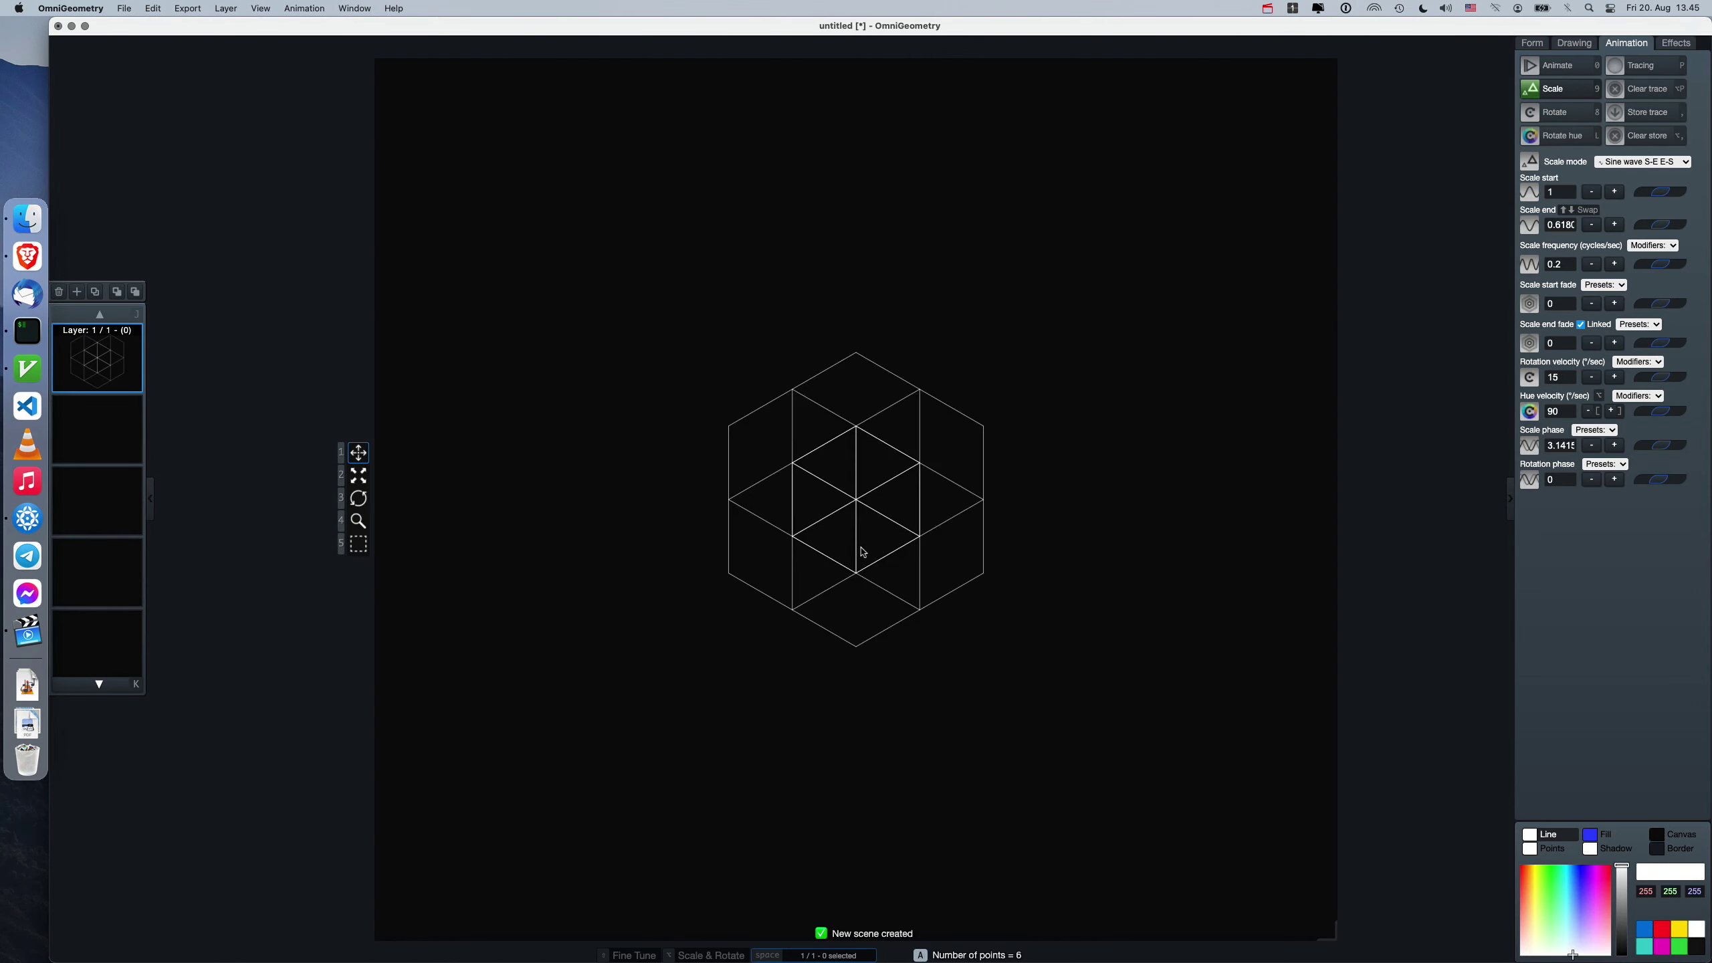
key("2")
left_click_drag(863, 538, 850, 389)
key("z")
key("z")
key("z")
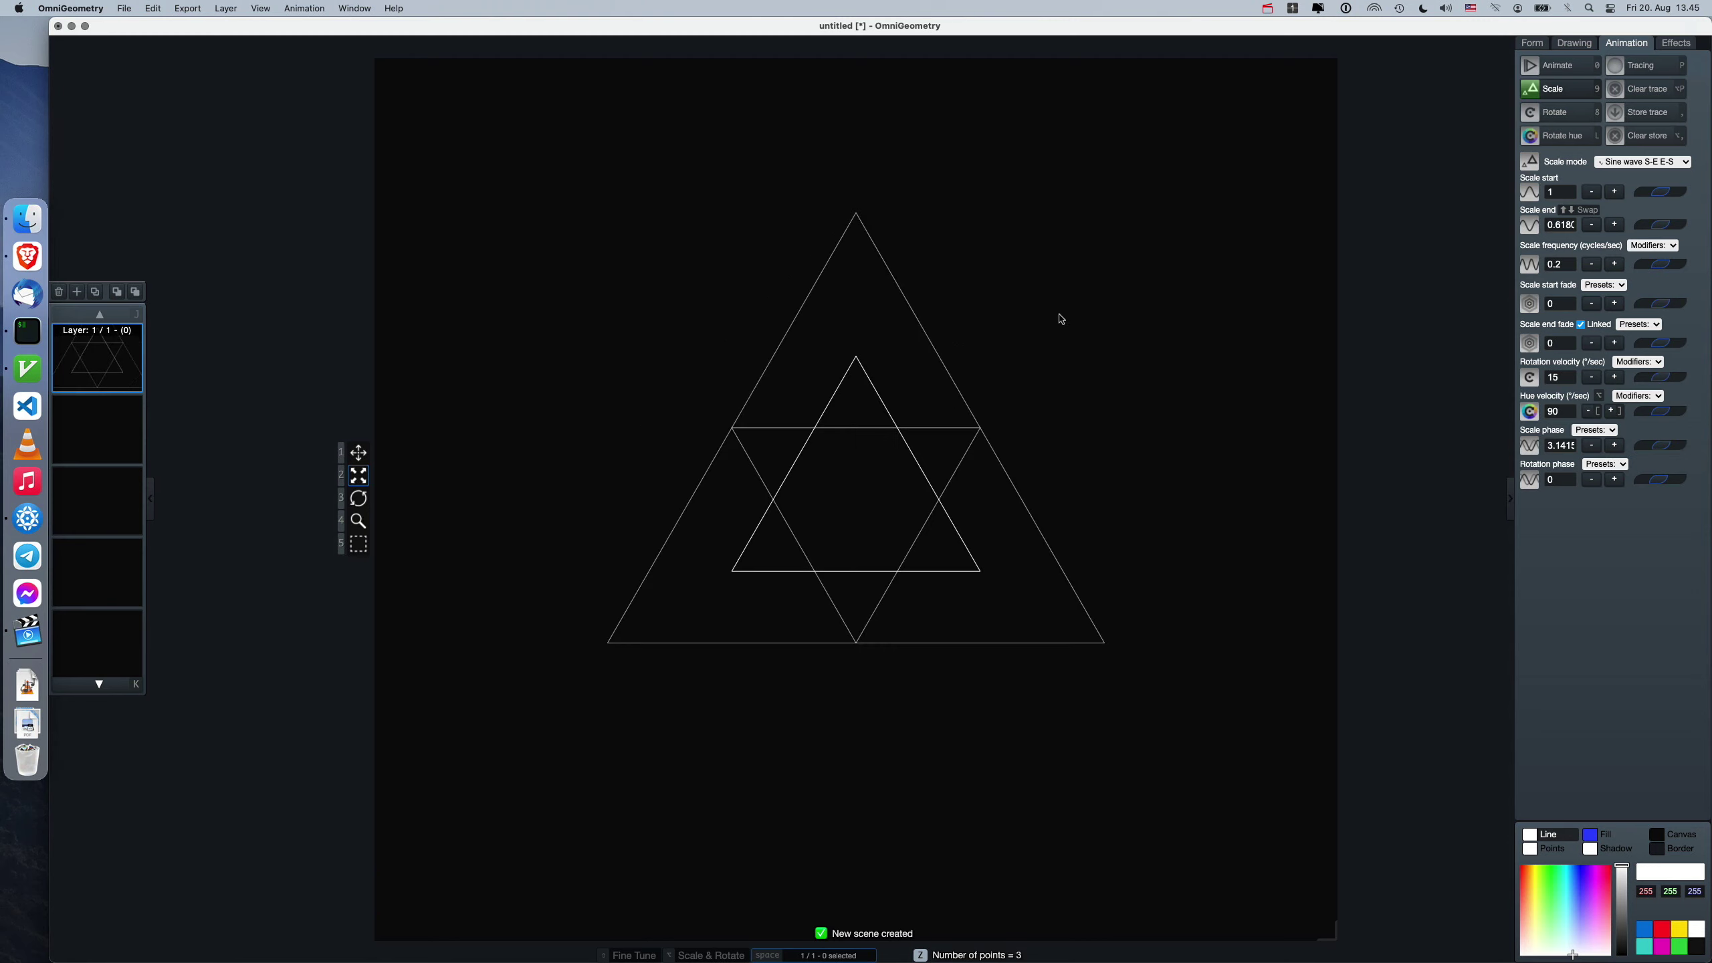
Rotate the enlarged triangular form to an angle of 315.
key("alt+Left")
key("alt+Left")
key("alt+Left")
key("alt+Right")
key("alt+Left")
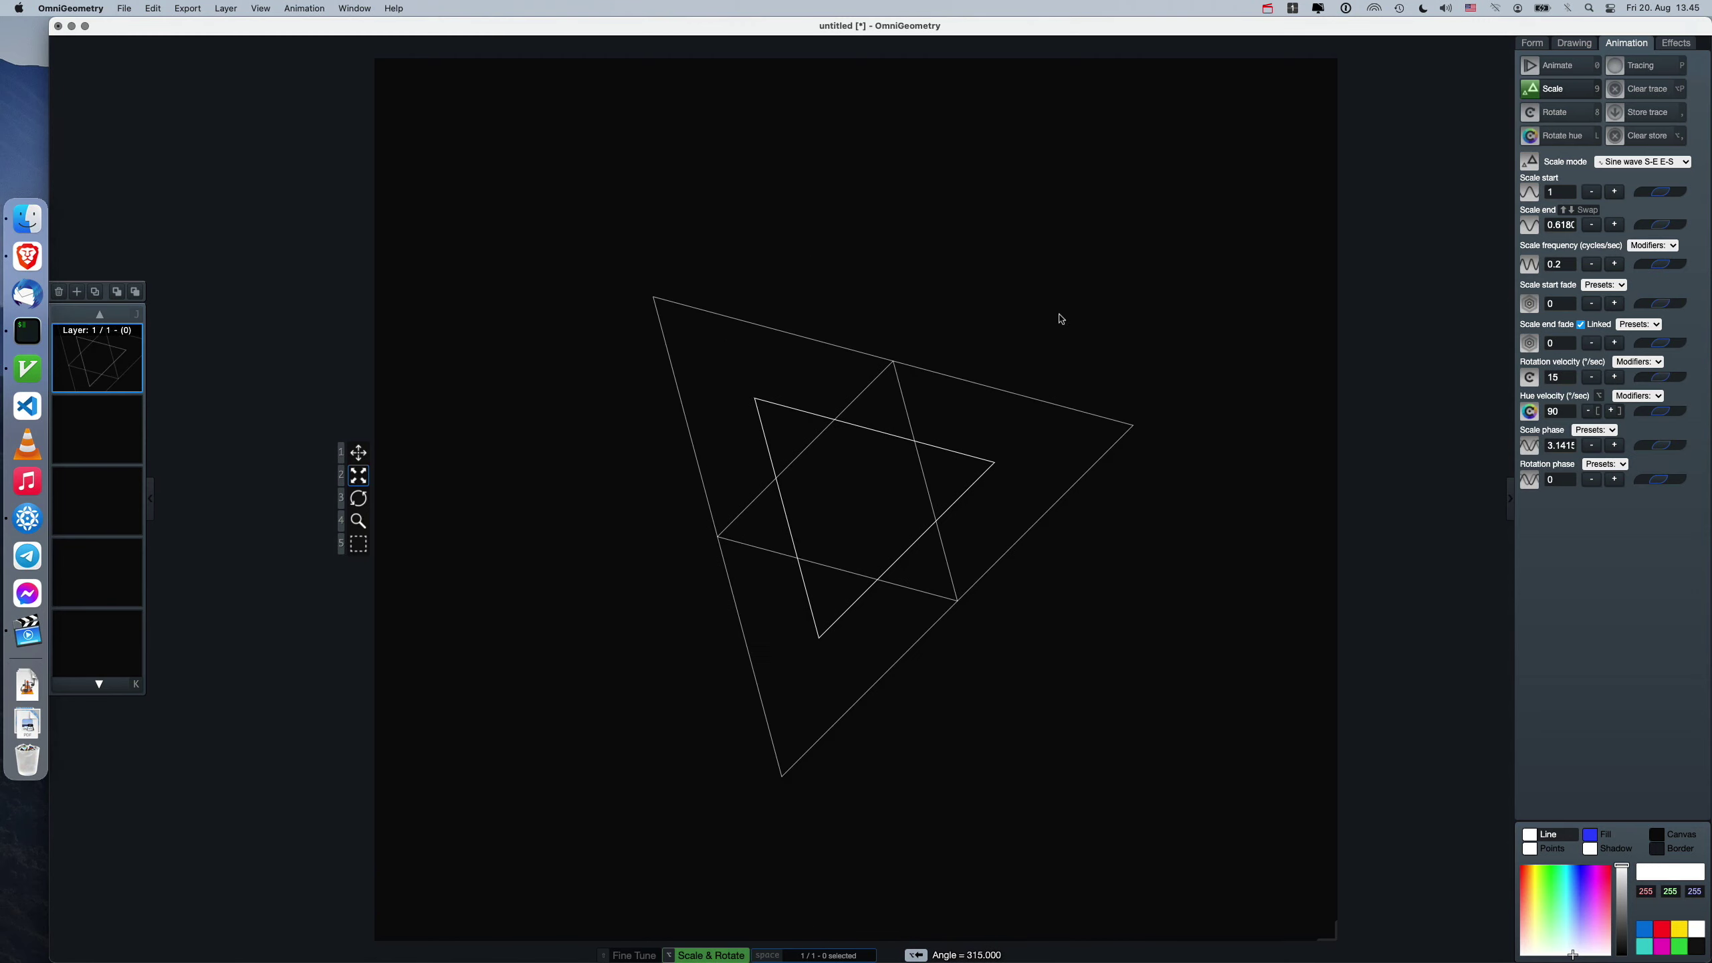
Keep the form at three points and copy the layer along its vertex points until there are four layers.
key("a")
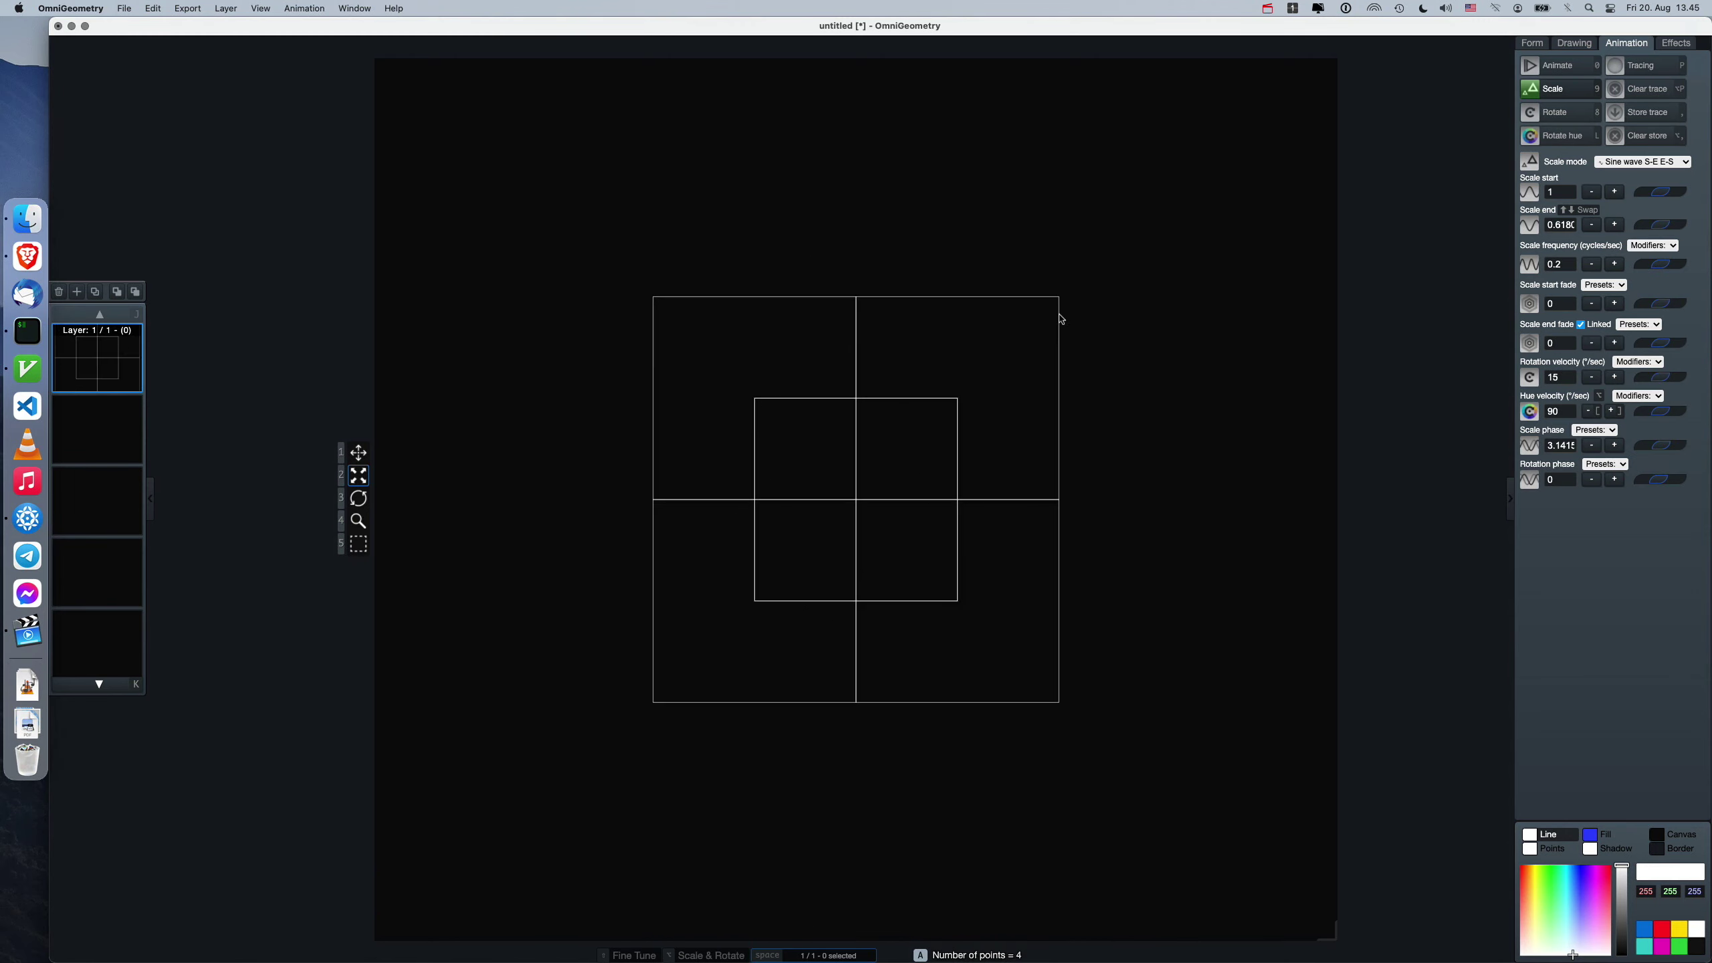
key("z")
key("period")
key("period")
key("period")
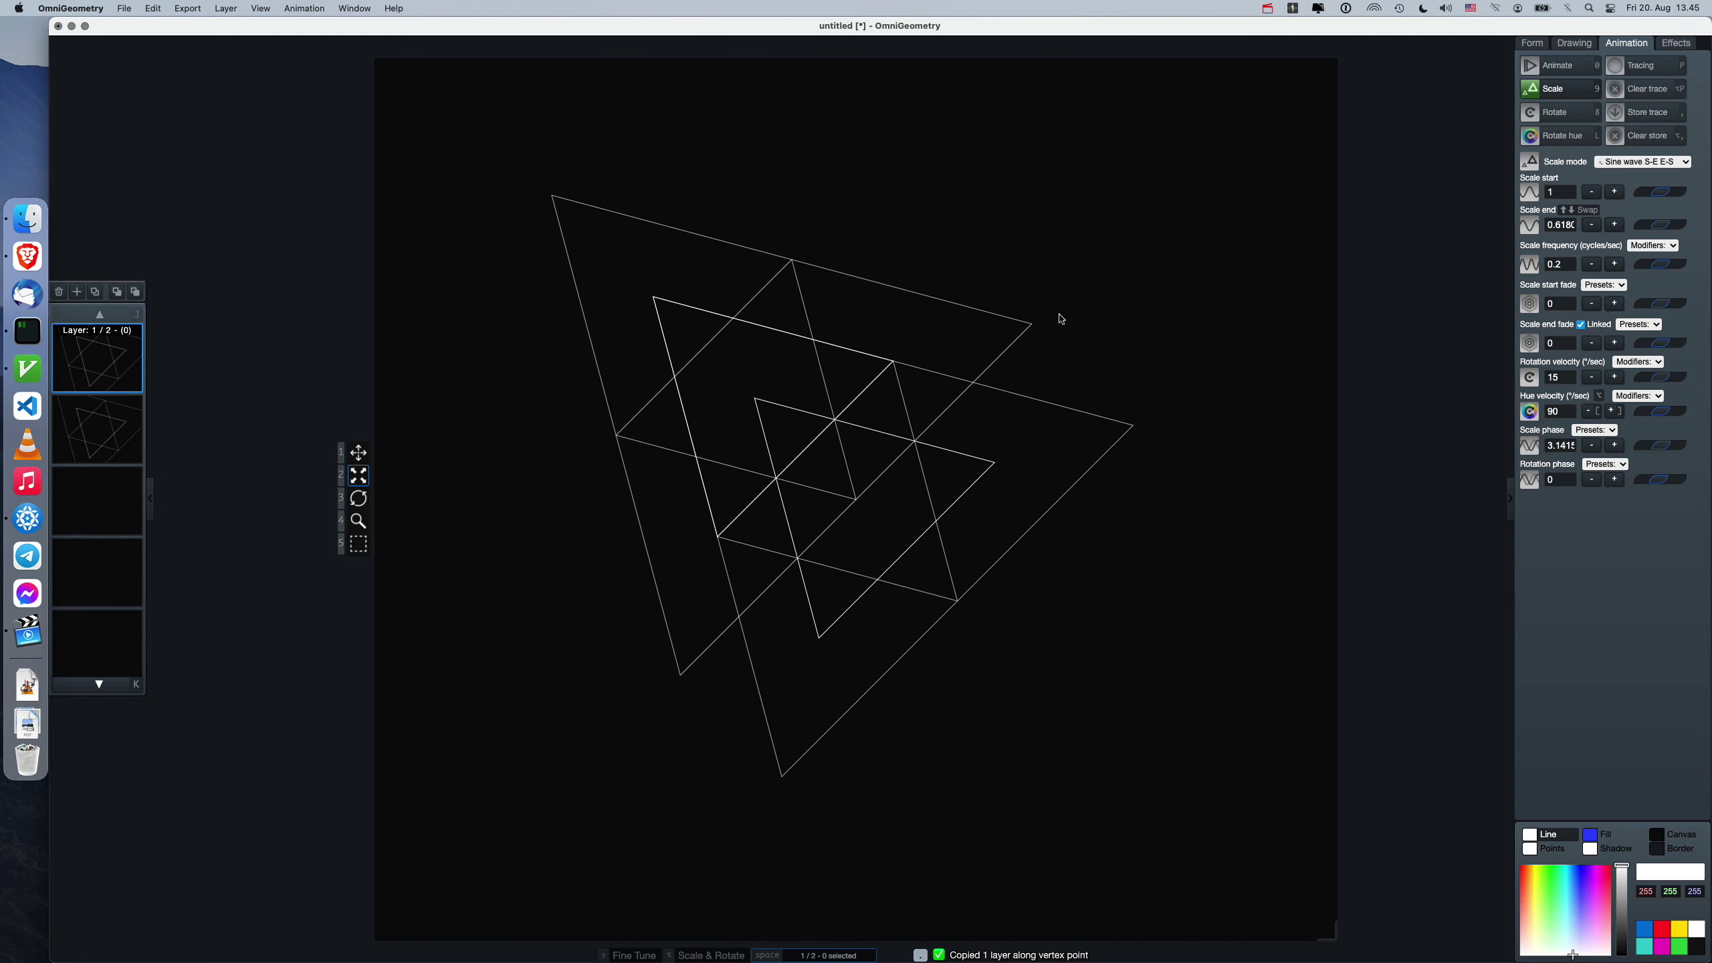
Rotate the first layer's triangular form to an angle of 45.
key("alt+Right")
key("alt+Right")
key("alt+Right")
key("alt+Right")
key("alt+Right")
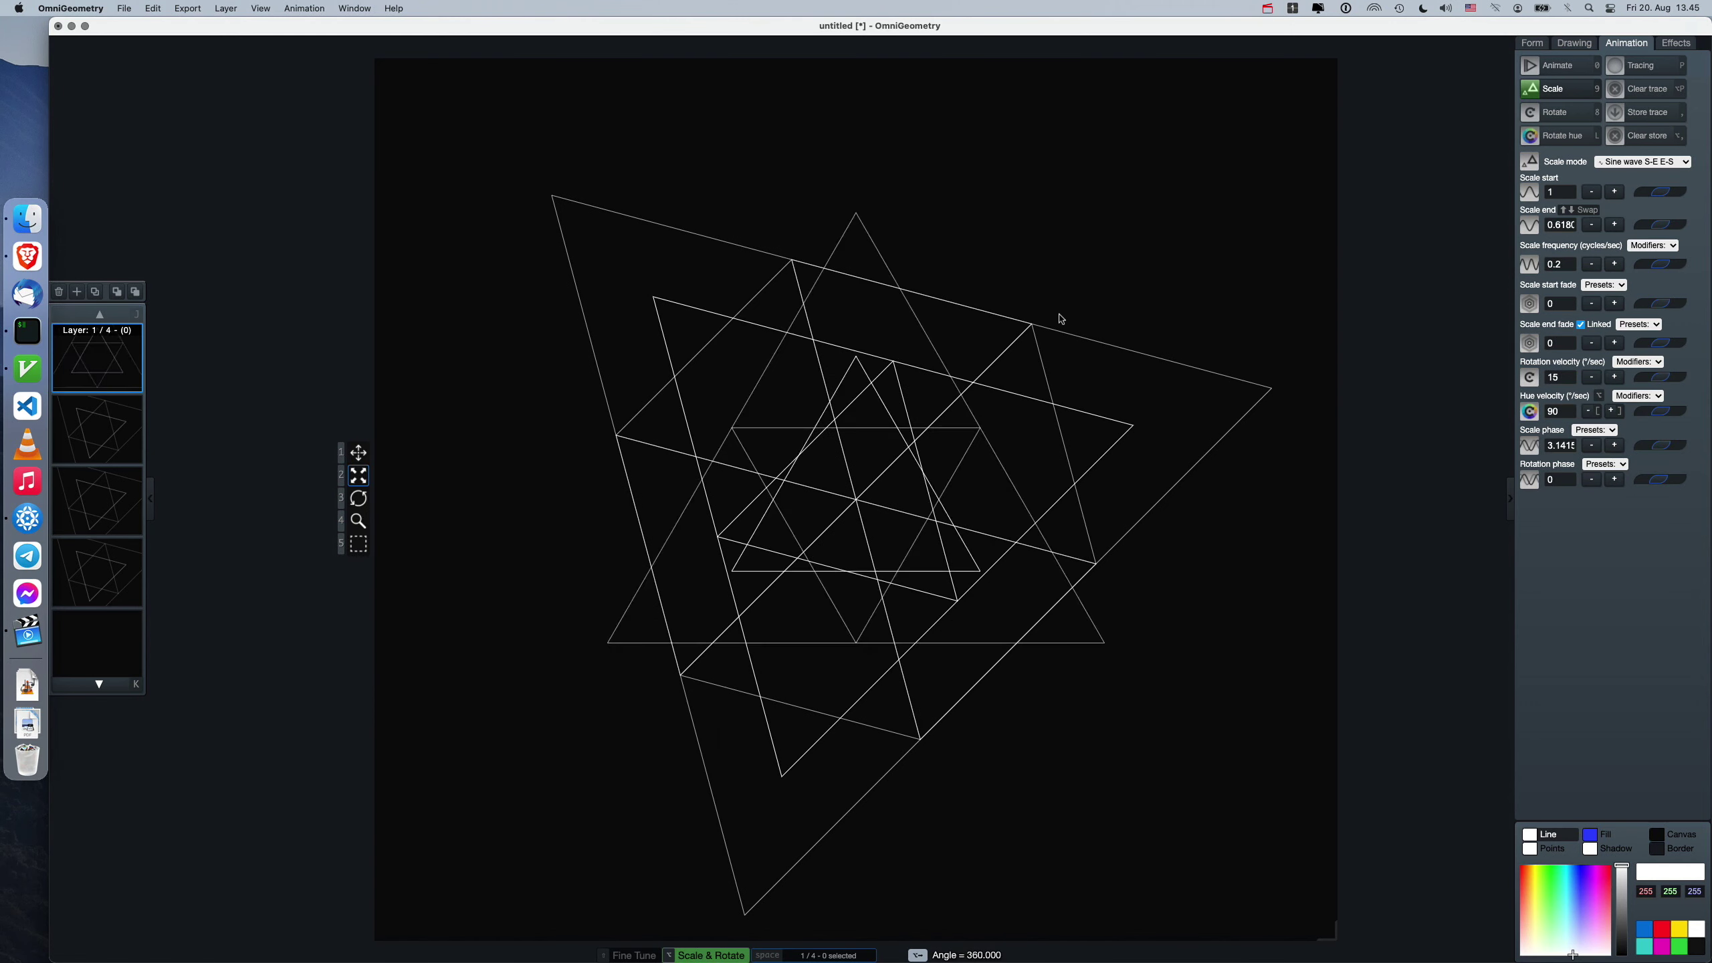
key("alt+Right")
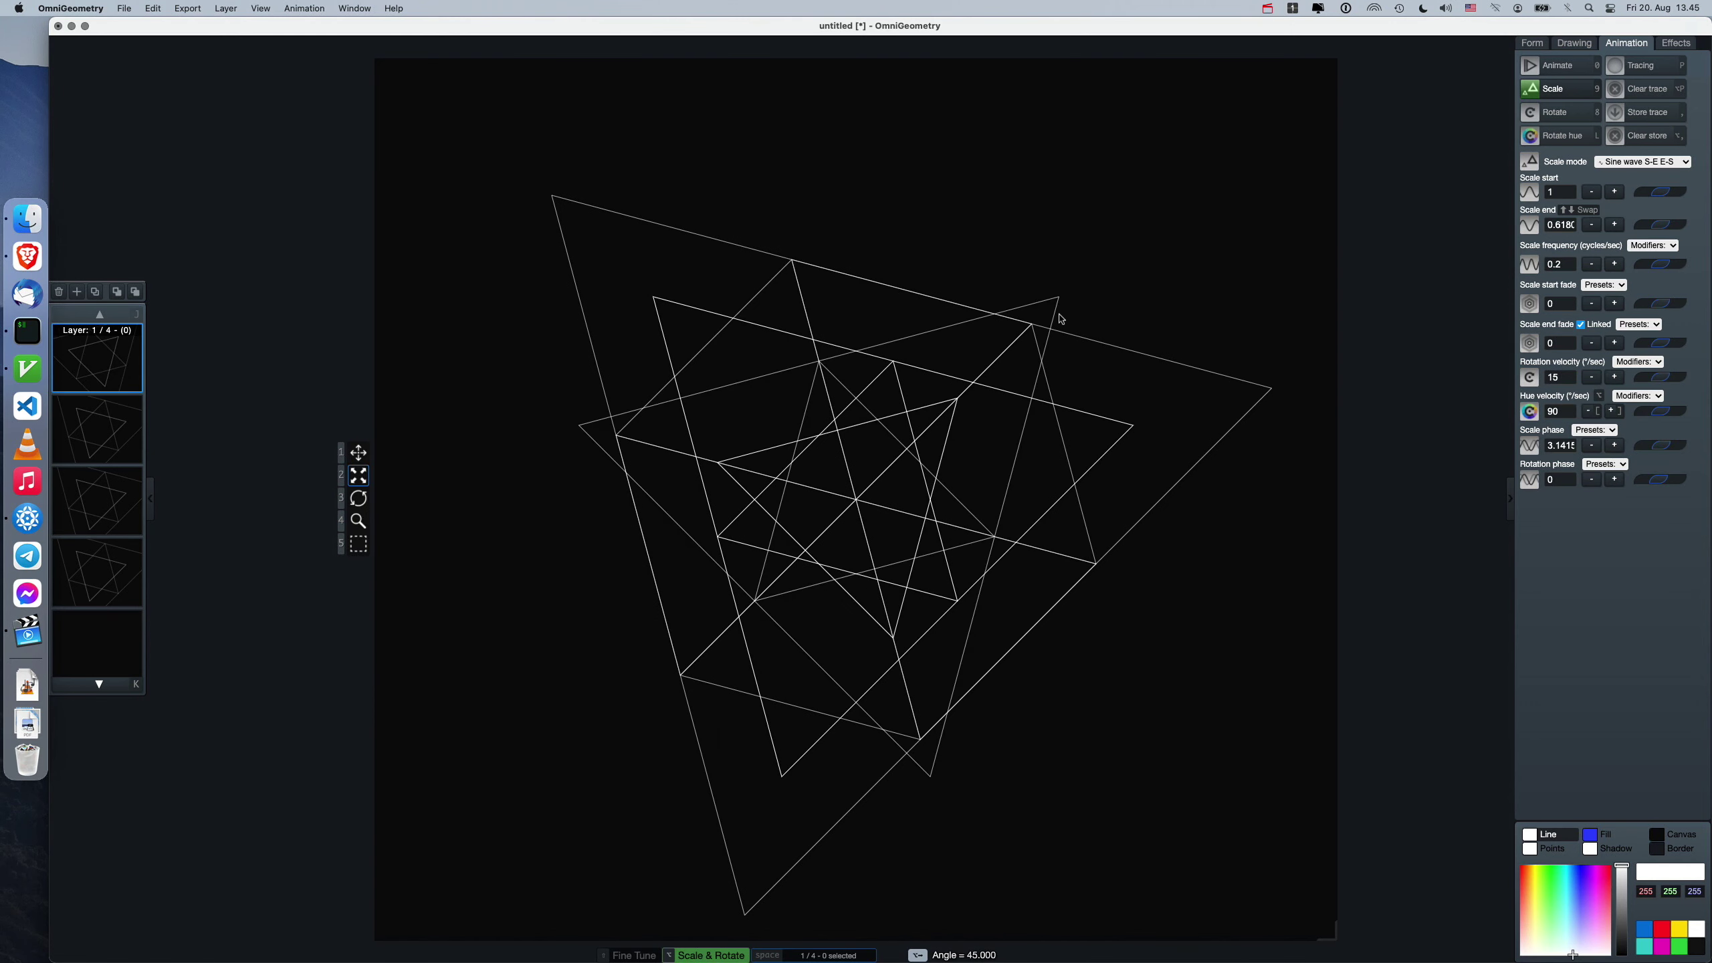
Copy the rotated first layer along its vertex points until there are seven layers.
key("period")
key("period")
key("period")
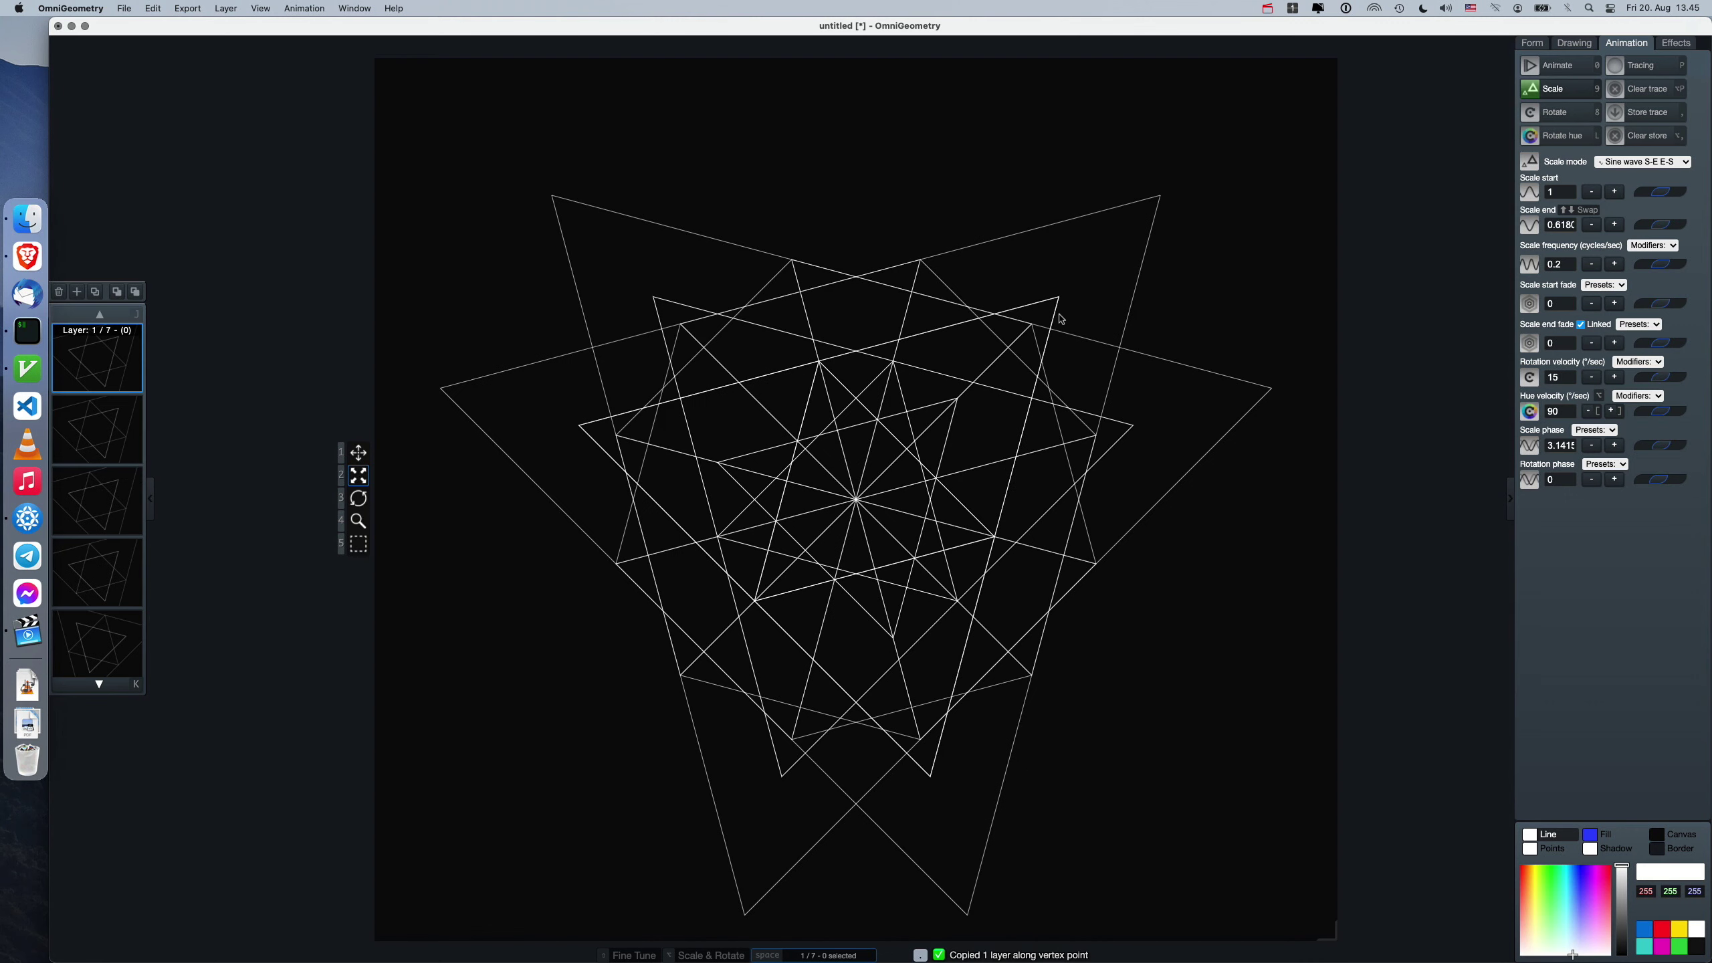
Rotate the first layer's triangular form to an angle of 345 and copy it along its vertex points until there are ten layers.
key("alt+Left")
key("alt+Left")
key("alt+Left")
key("alt+Left")
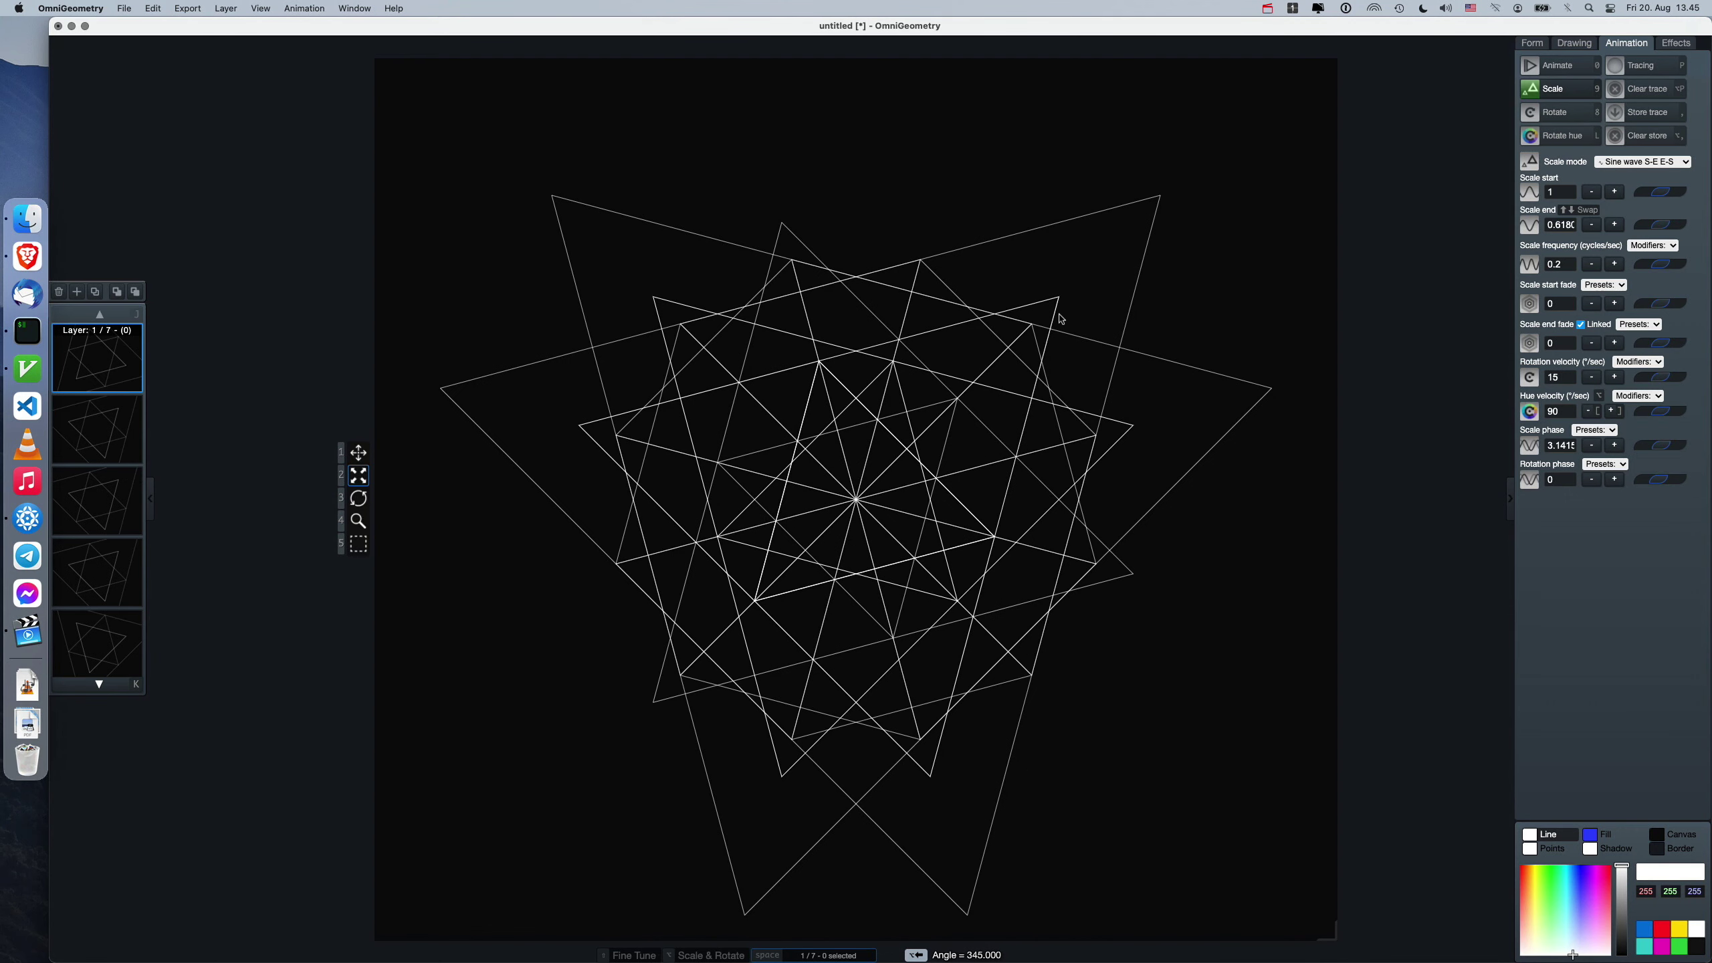
key("period")
key("period")
key("period")
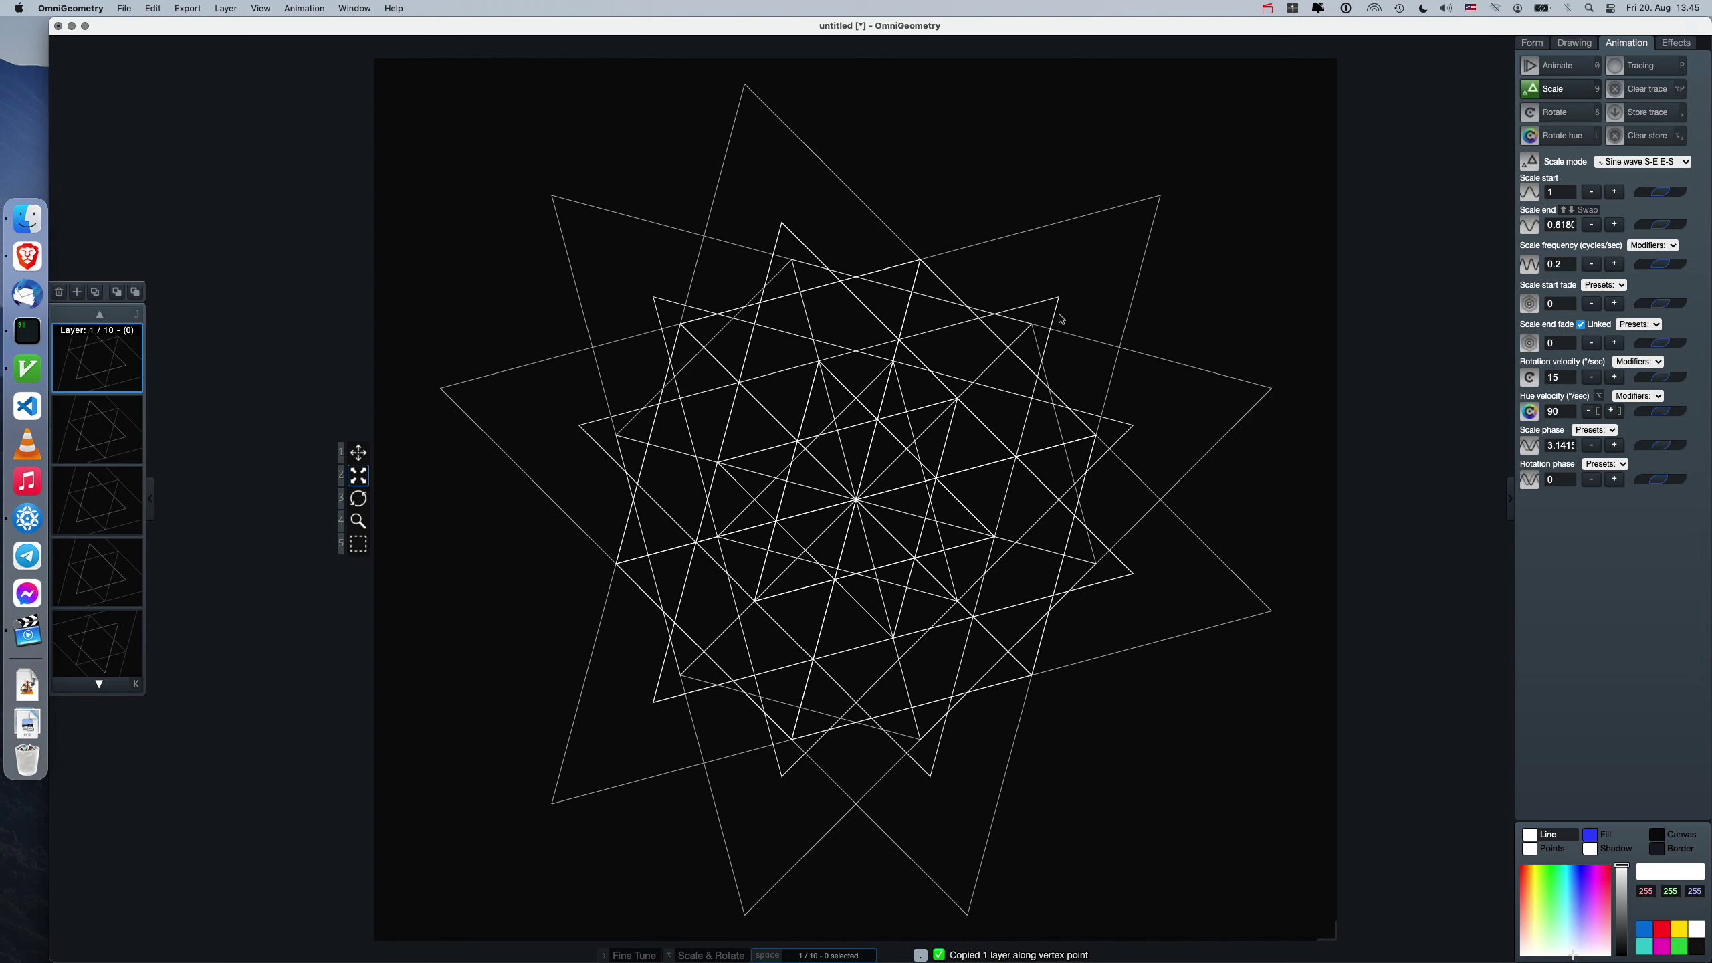
Rotate the first layer's form two increments back the other way and copy it along its vertex points until there are thirteen layers.
key("alt+Right")
key("alt+Right")
key("period")
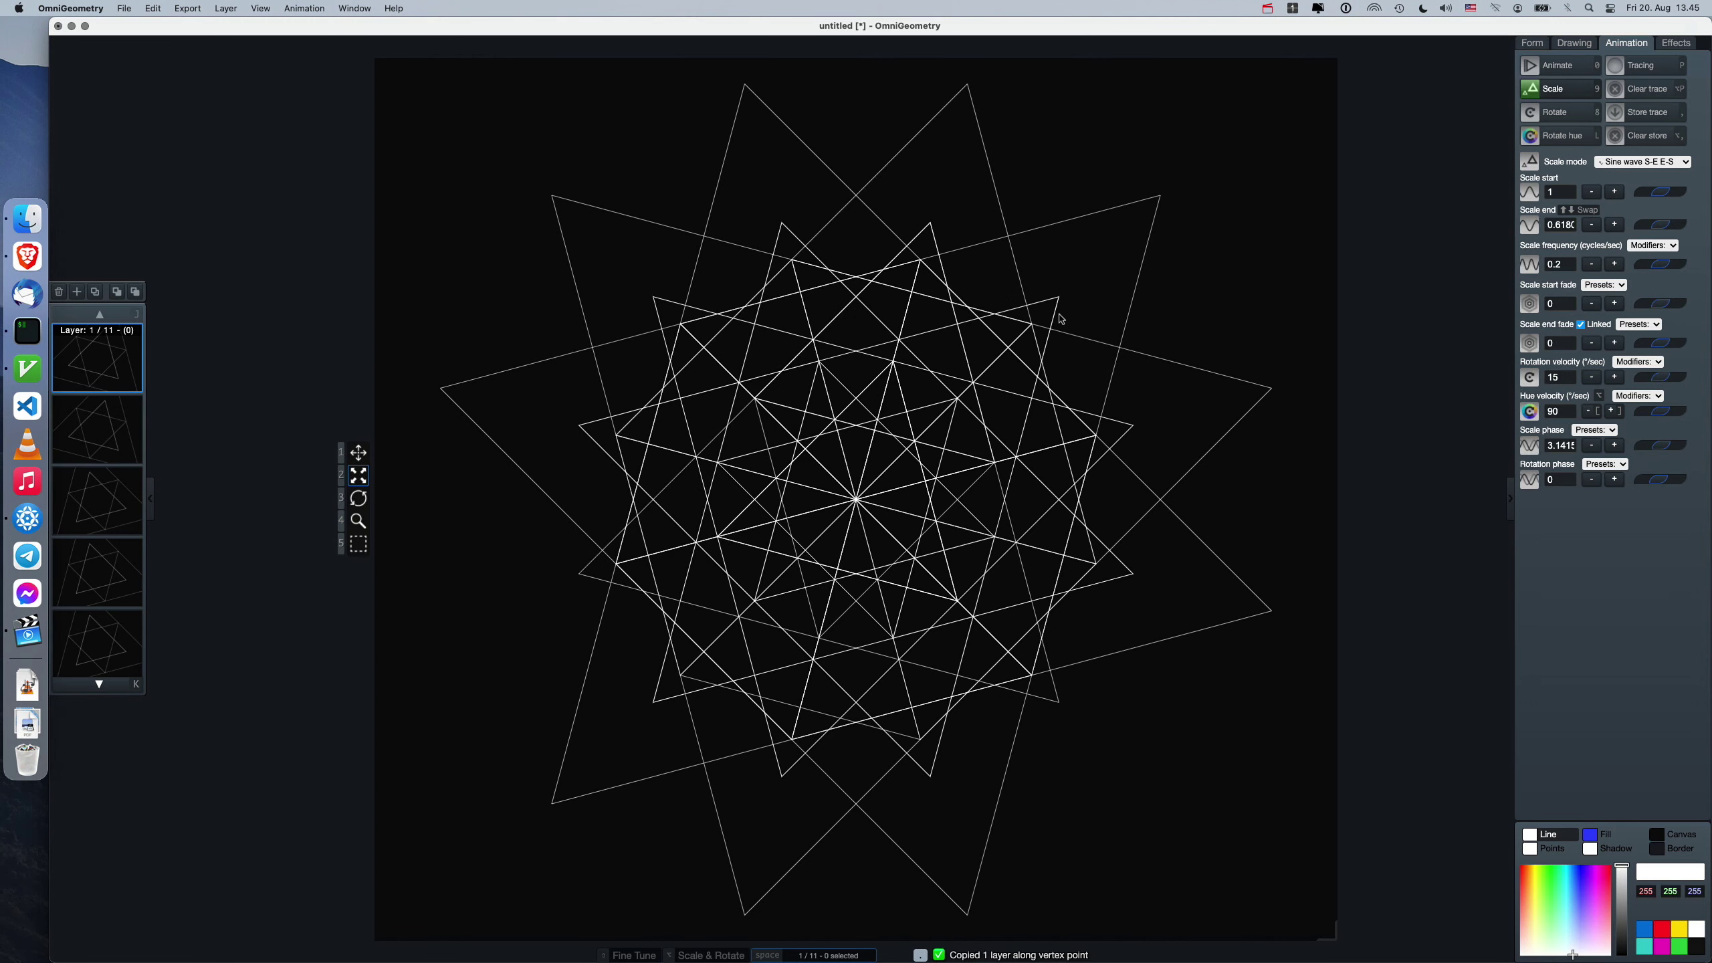
key("period")
key("period")
Select all thirteen layers and set their recursion depth to 2.
key("super+a")
key("space")
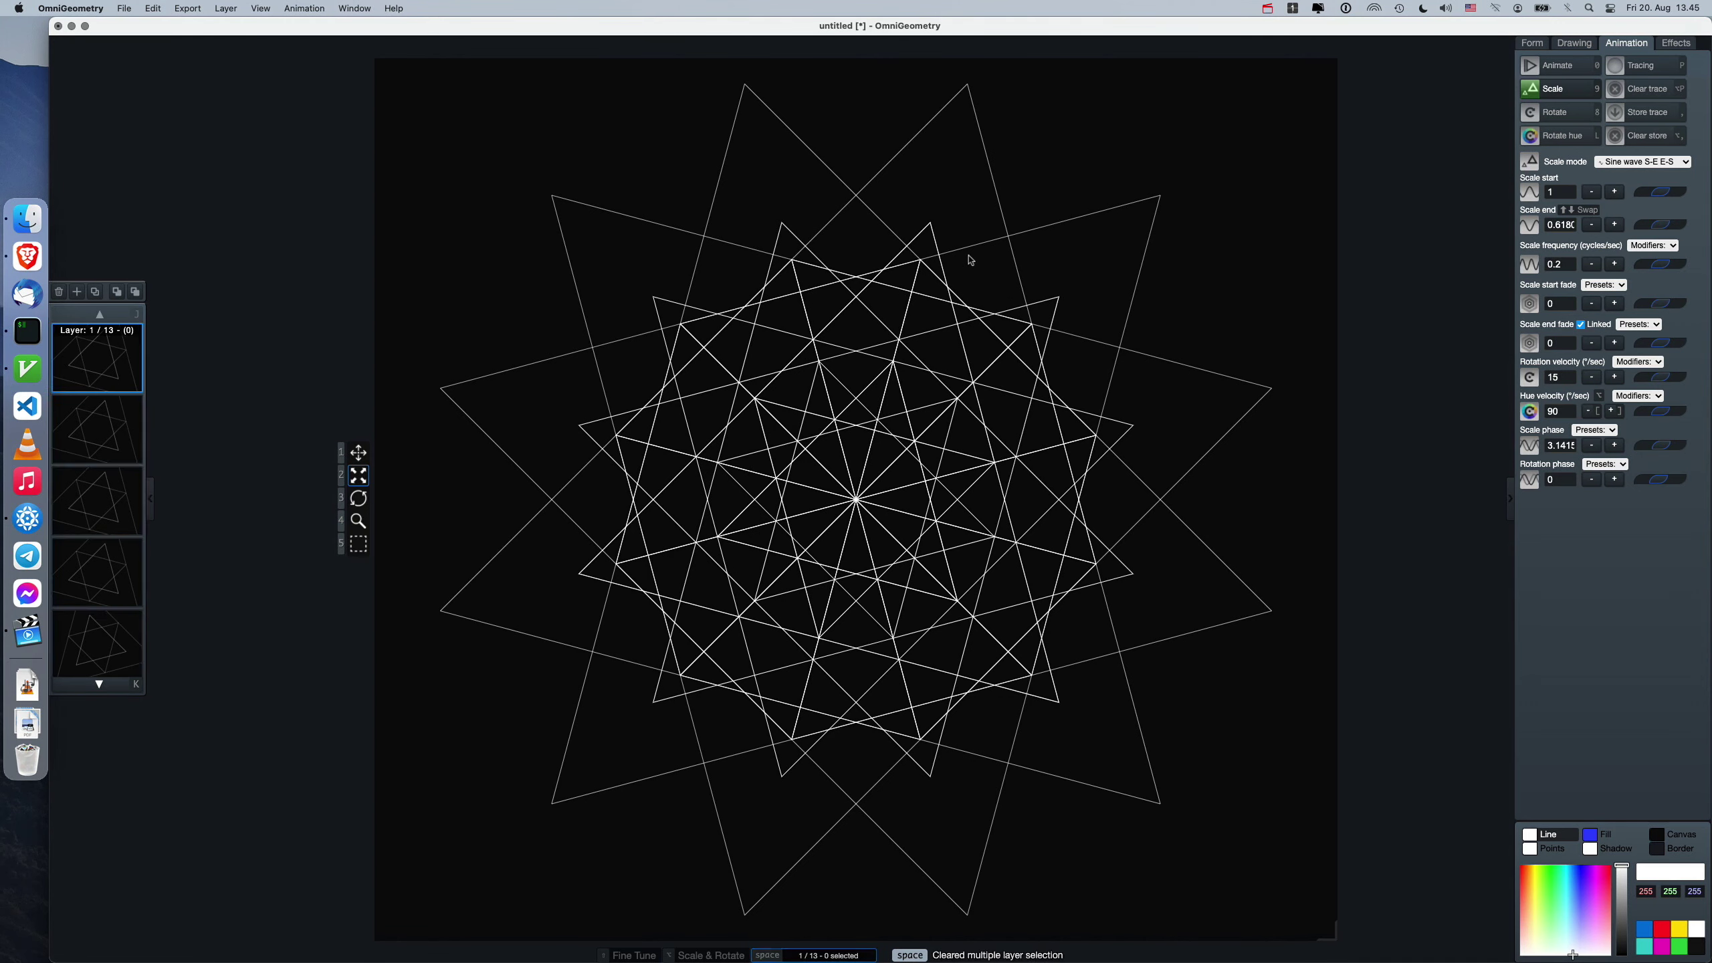
key("super+a")
key("s")
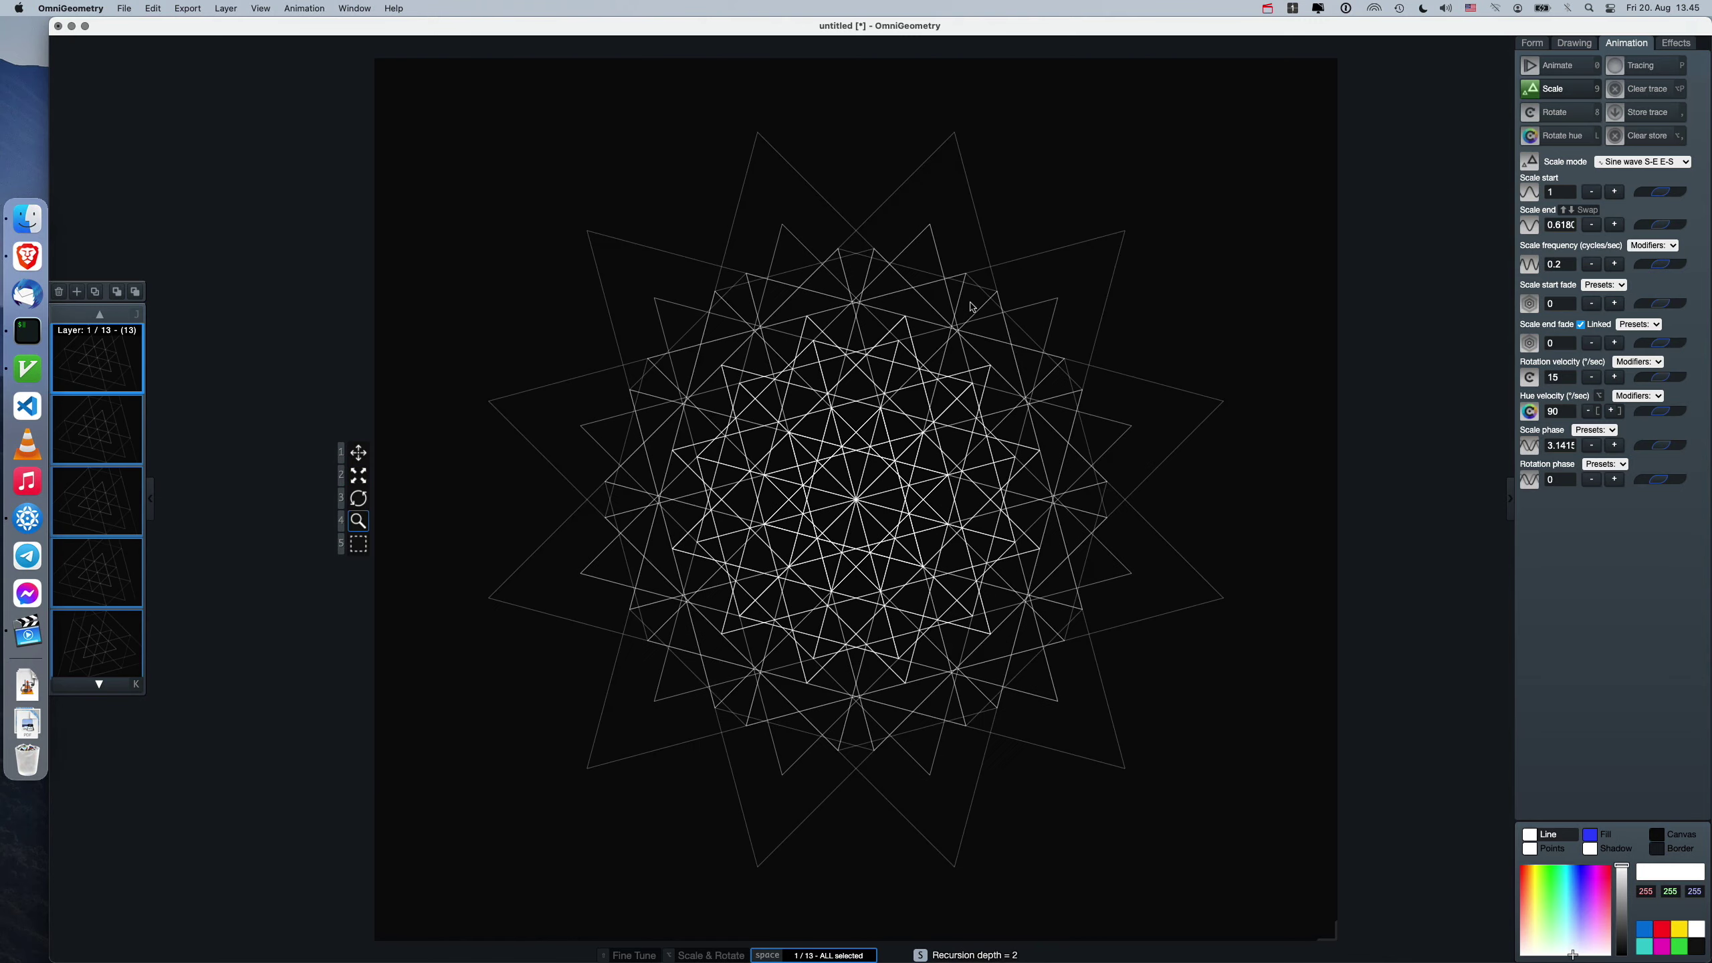
Adjust the child radius of all layers until the inner triangles' points meet at the centre of the pattern.
key("q")
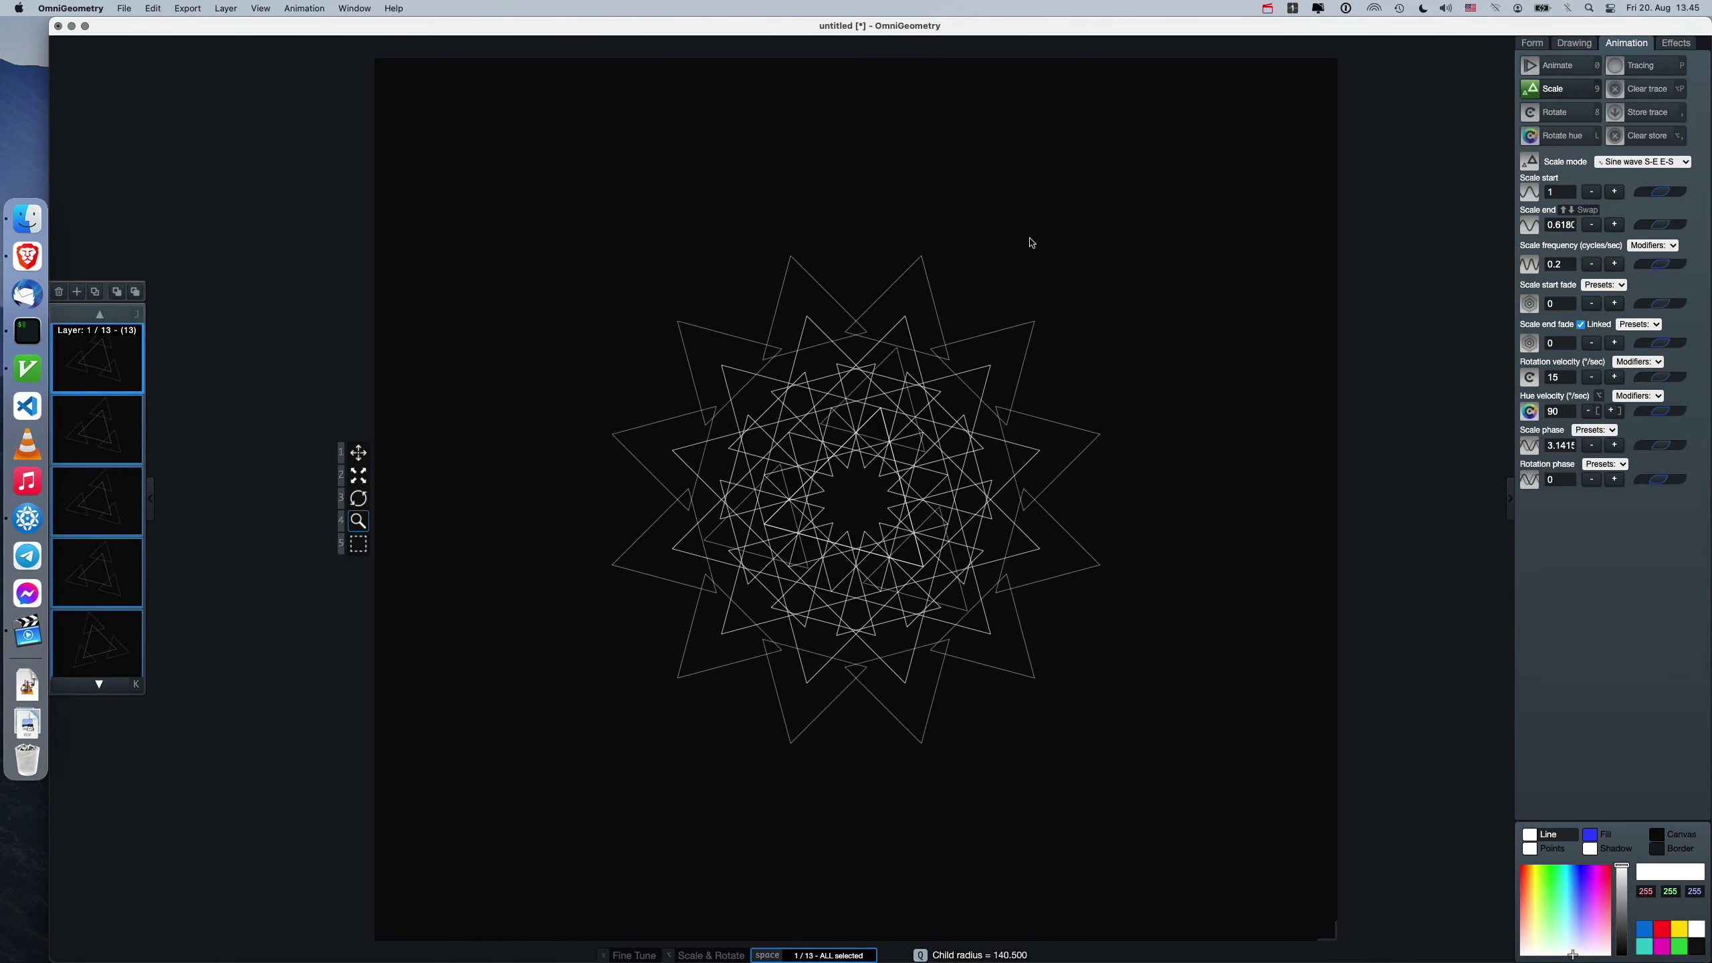
key("w")
key("w")
key("w")
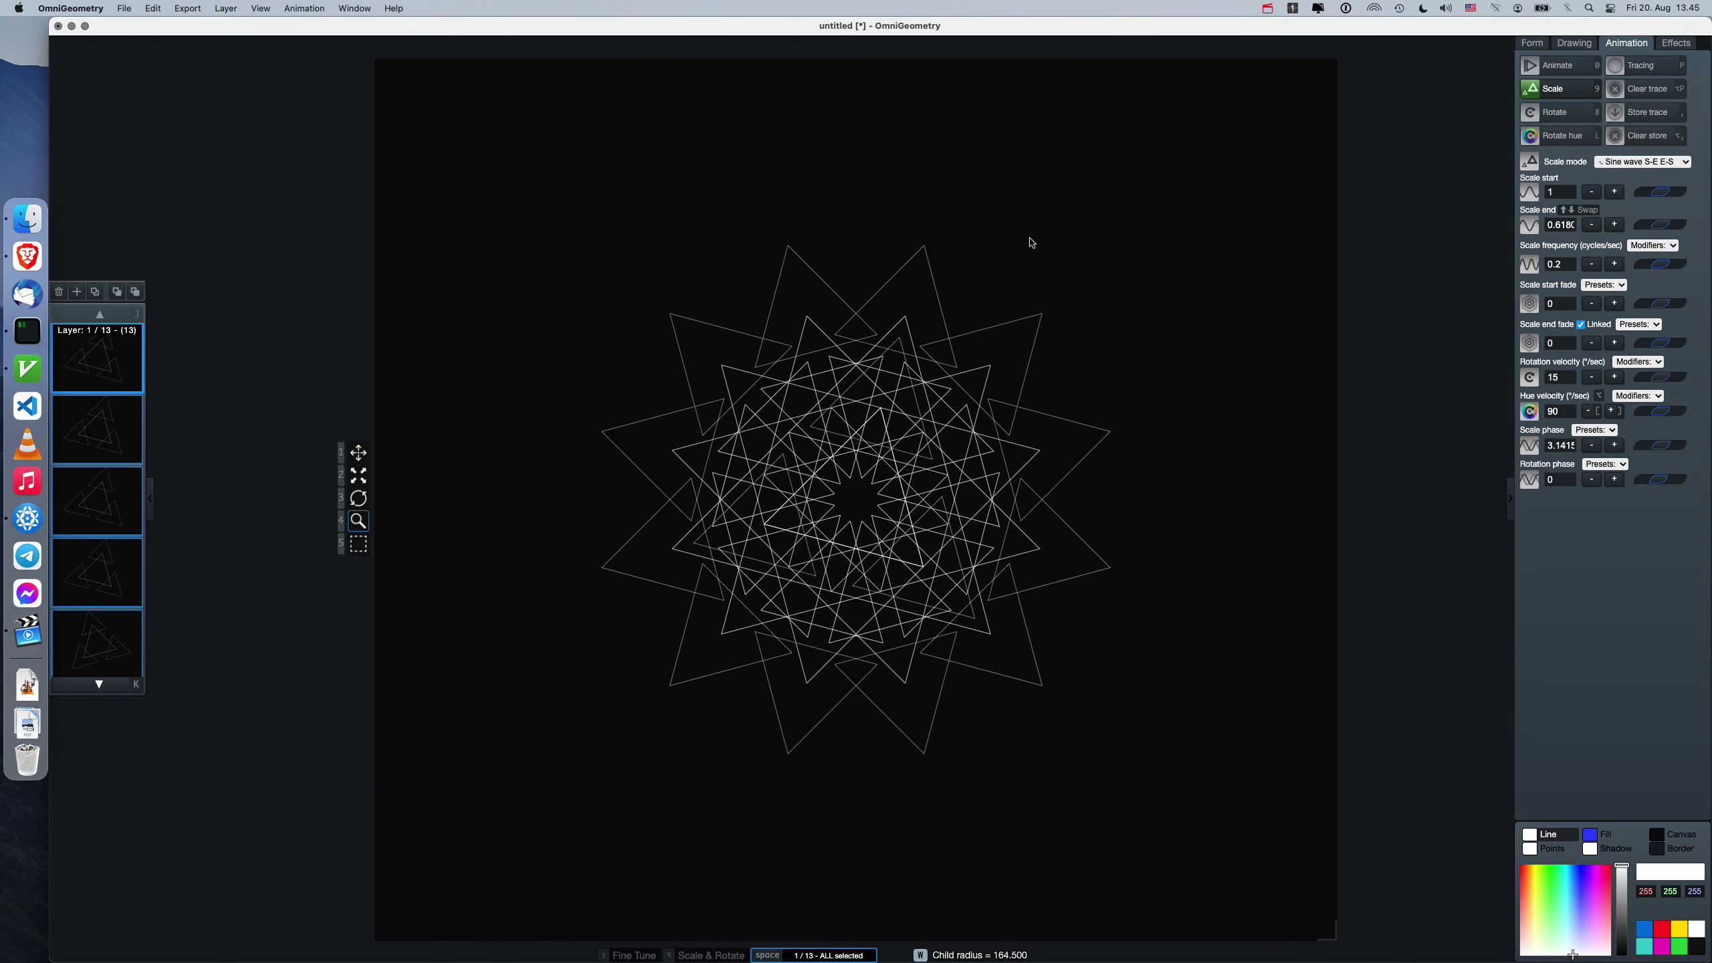
key("w")
key("w")
key("w")
key("w")
key("w")
key("w")
Try curve drawing on all selected layers and return them to straight lines.
mouse_move(900, 382)
left_mouse_down()
mouse_move(901, 335)
mouse_move(883, 383)
left_mouse_up()
key("g")
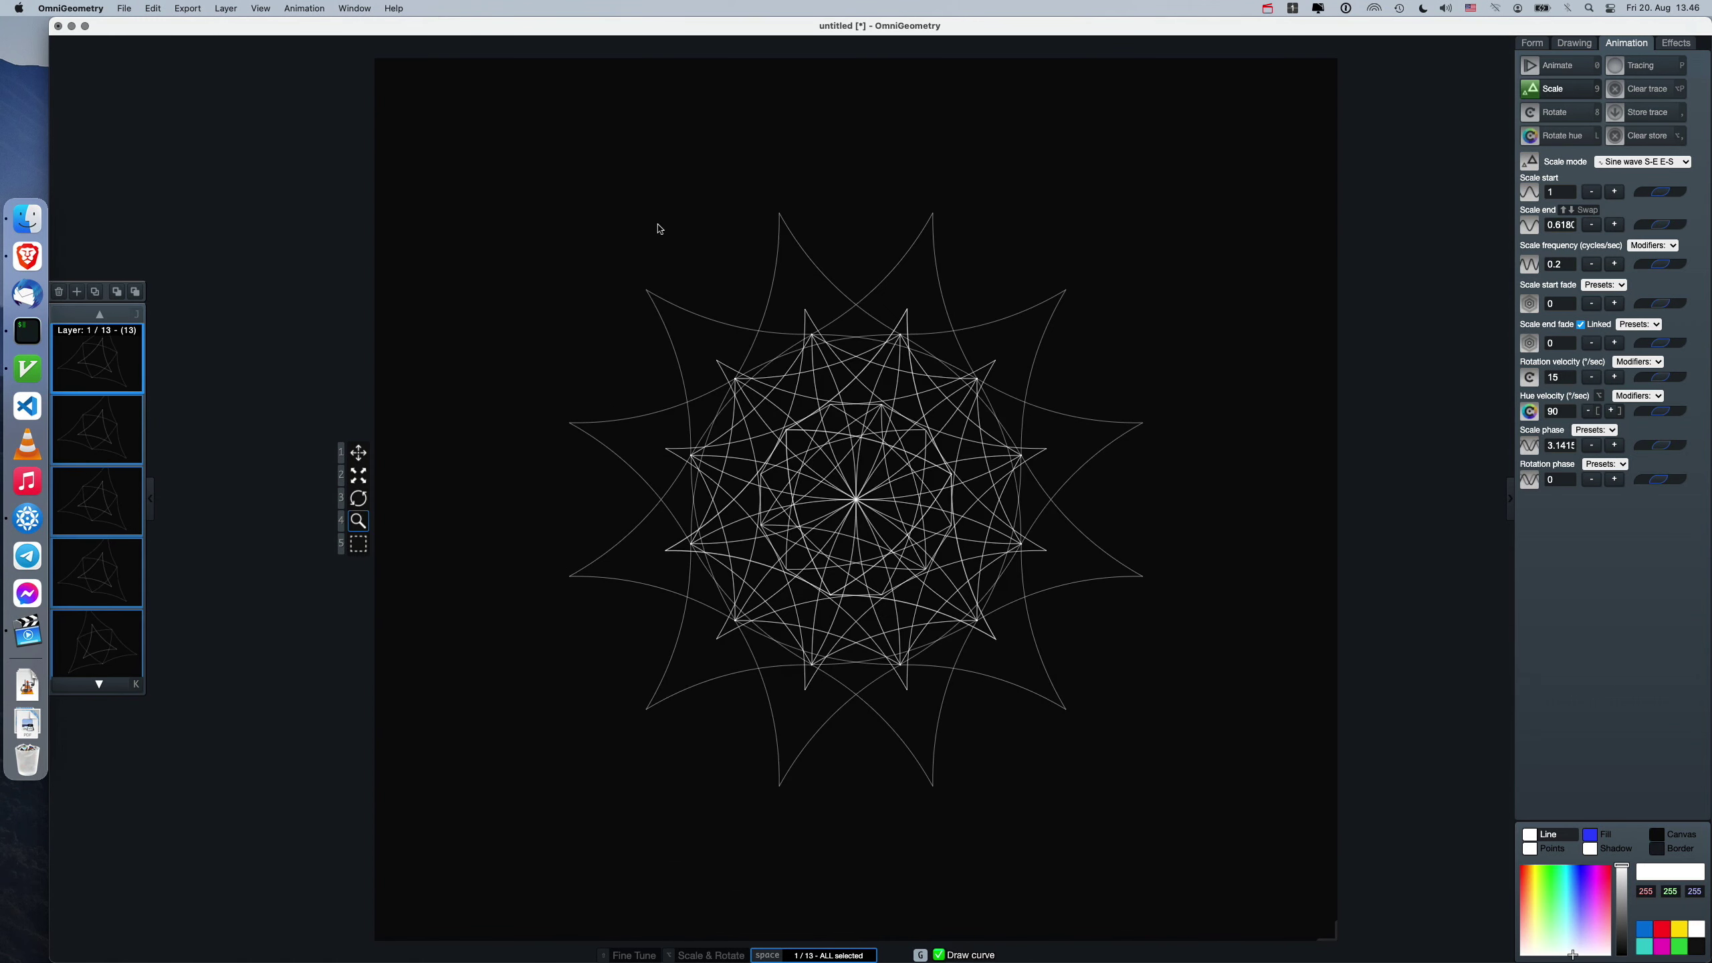
key("g")
Examine the version and licence details in the application's About window and close it.
left_click(70, 8)
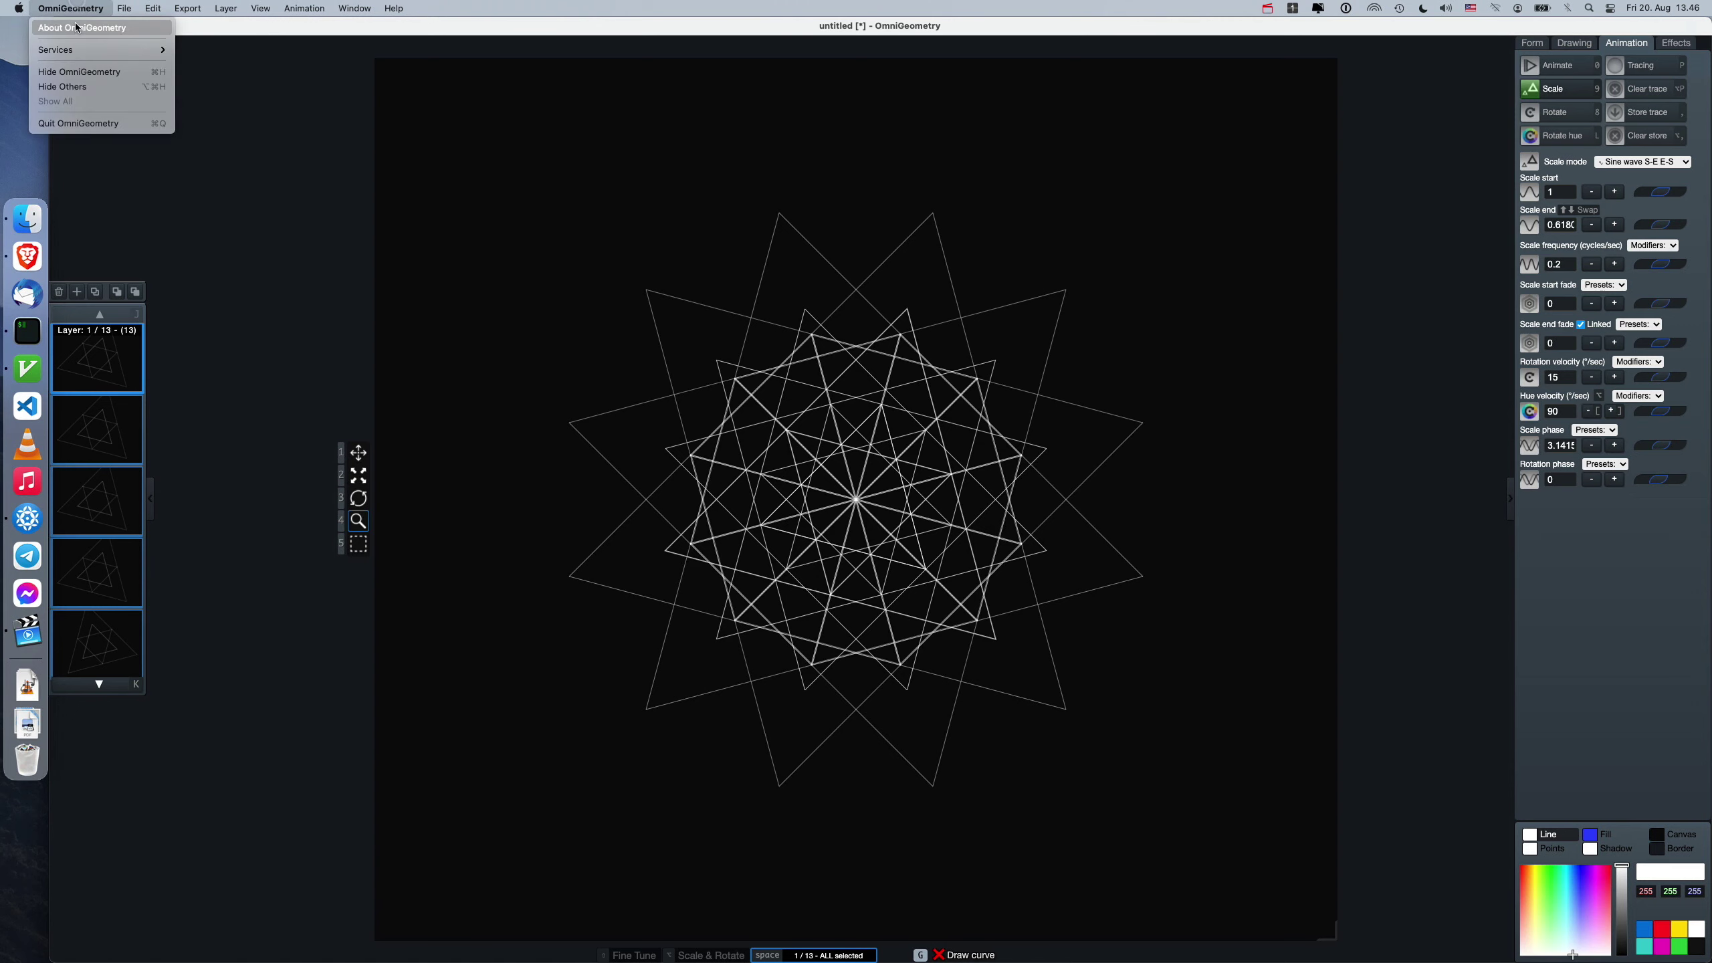
left_click(74, 23)
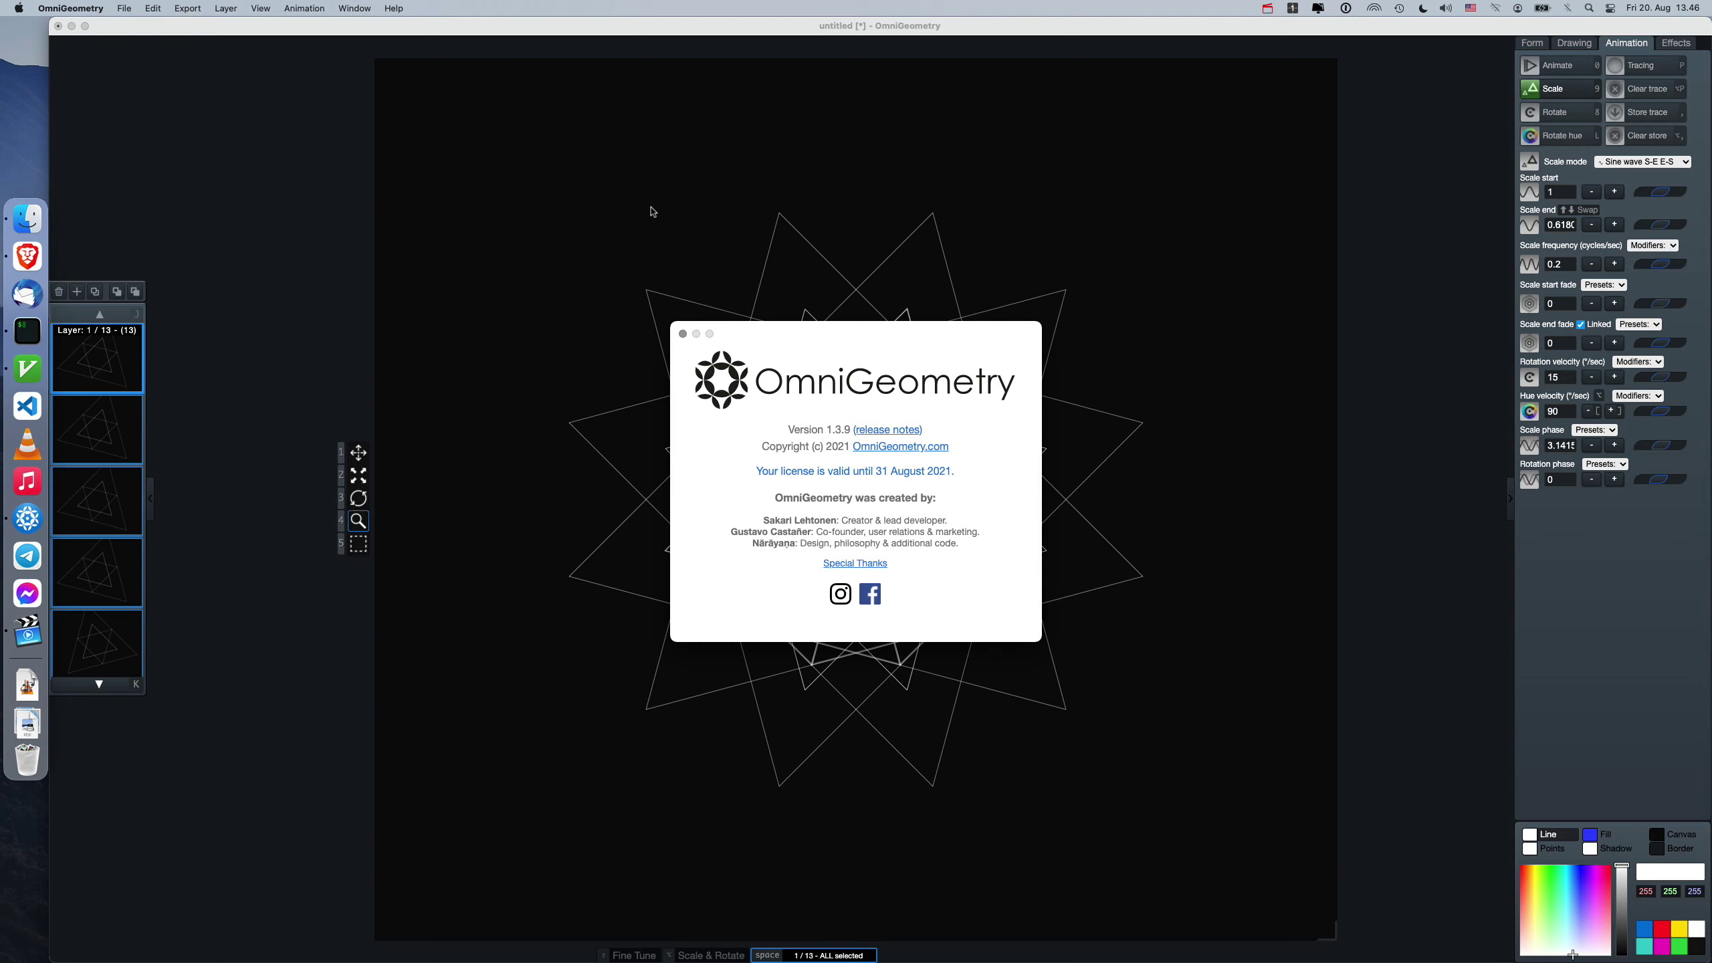
left_click(683, 333)
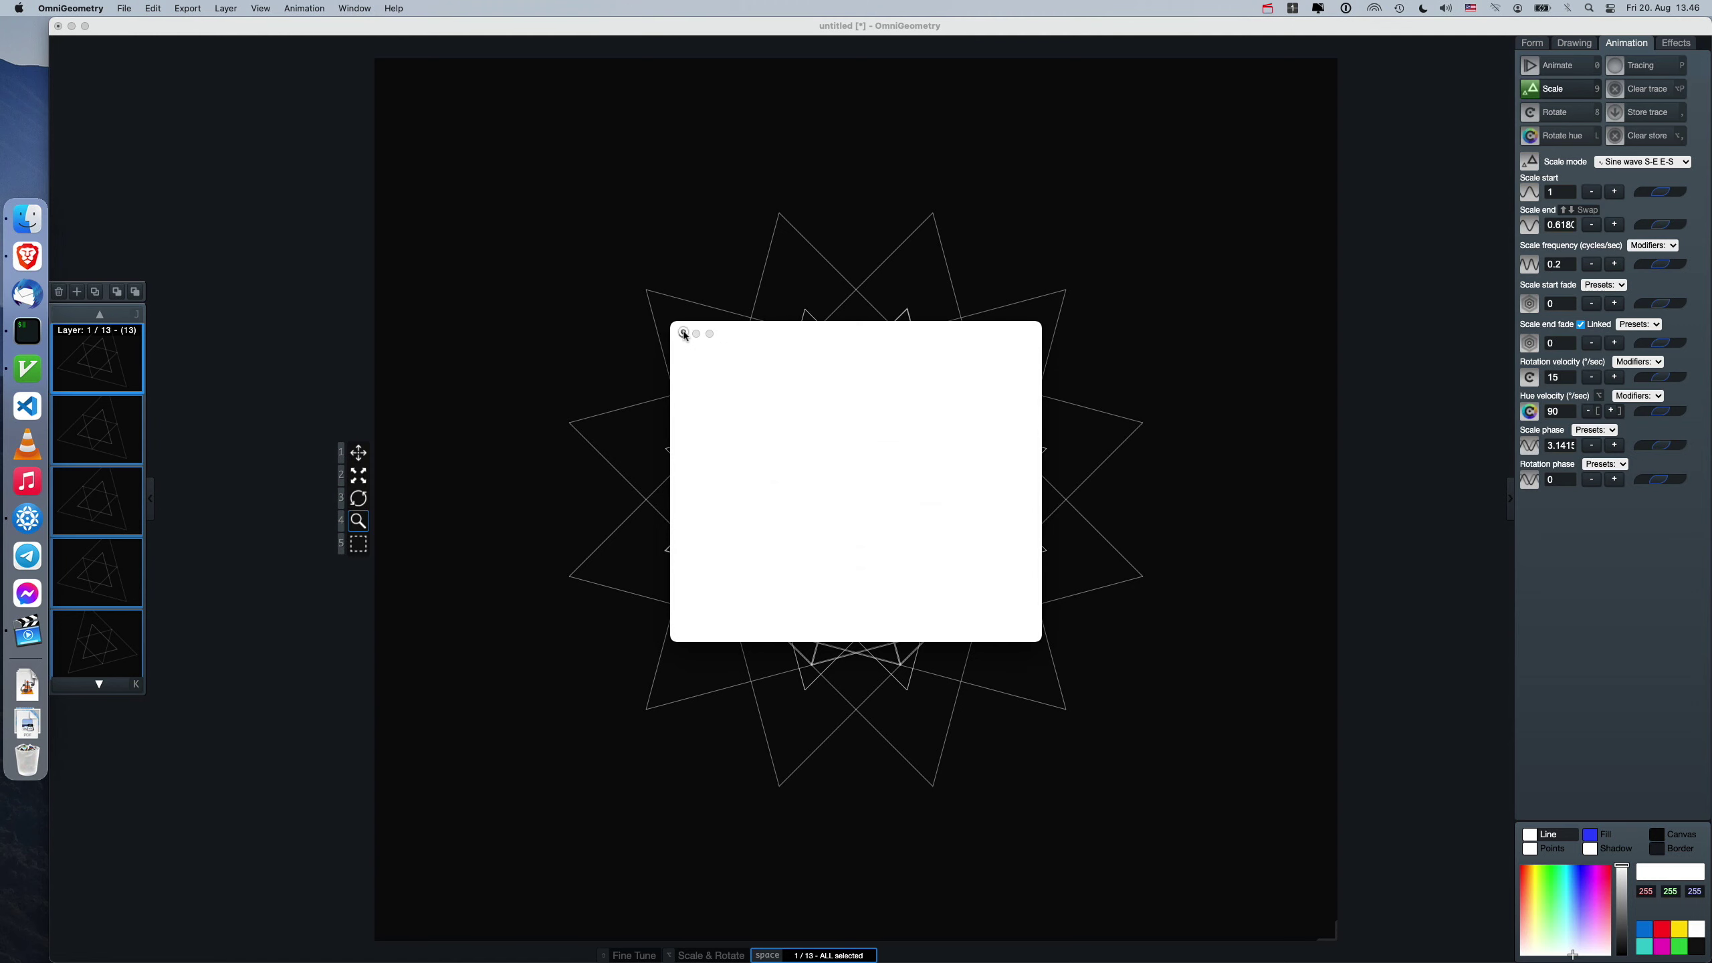
left_click(101, 5)
left_click(530, 225)
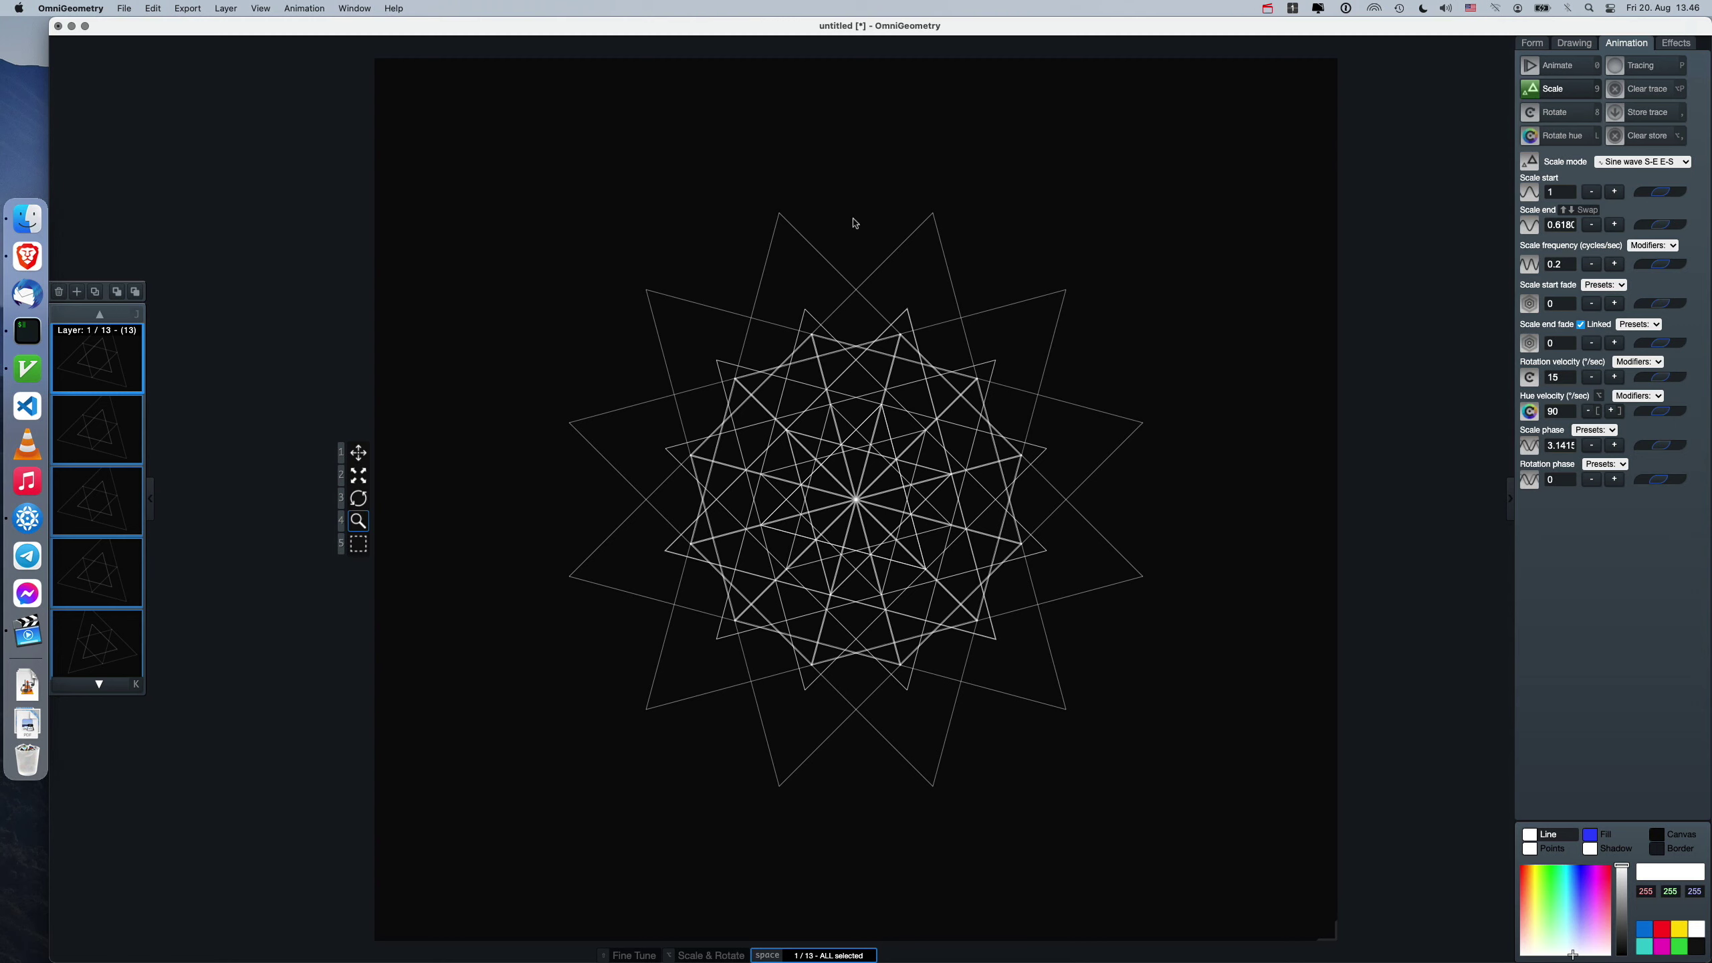
Vary the recursion depth of all selected layers and reduce their child radius to 138.5.
key("a")
key("a")
key("a")
key("z")
key("z")
key("z")
key("z")
key("a")
key("s")
key("q")
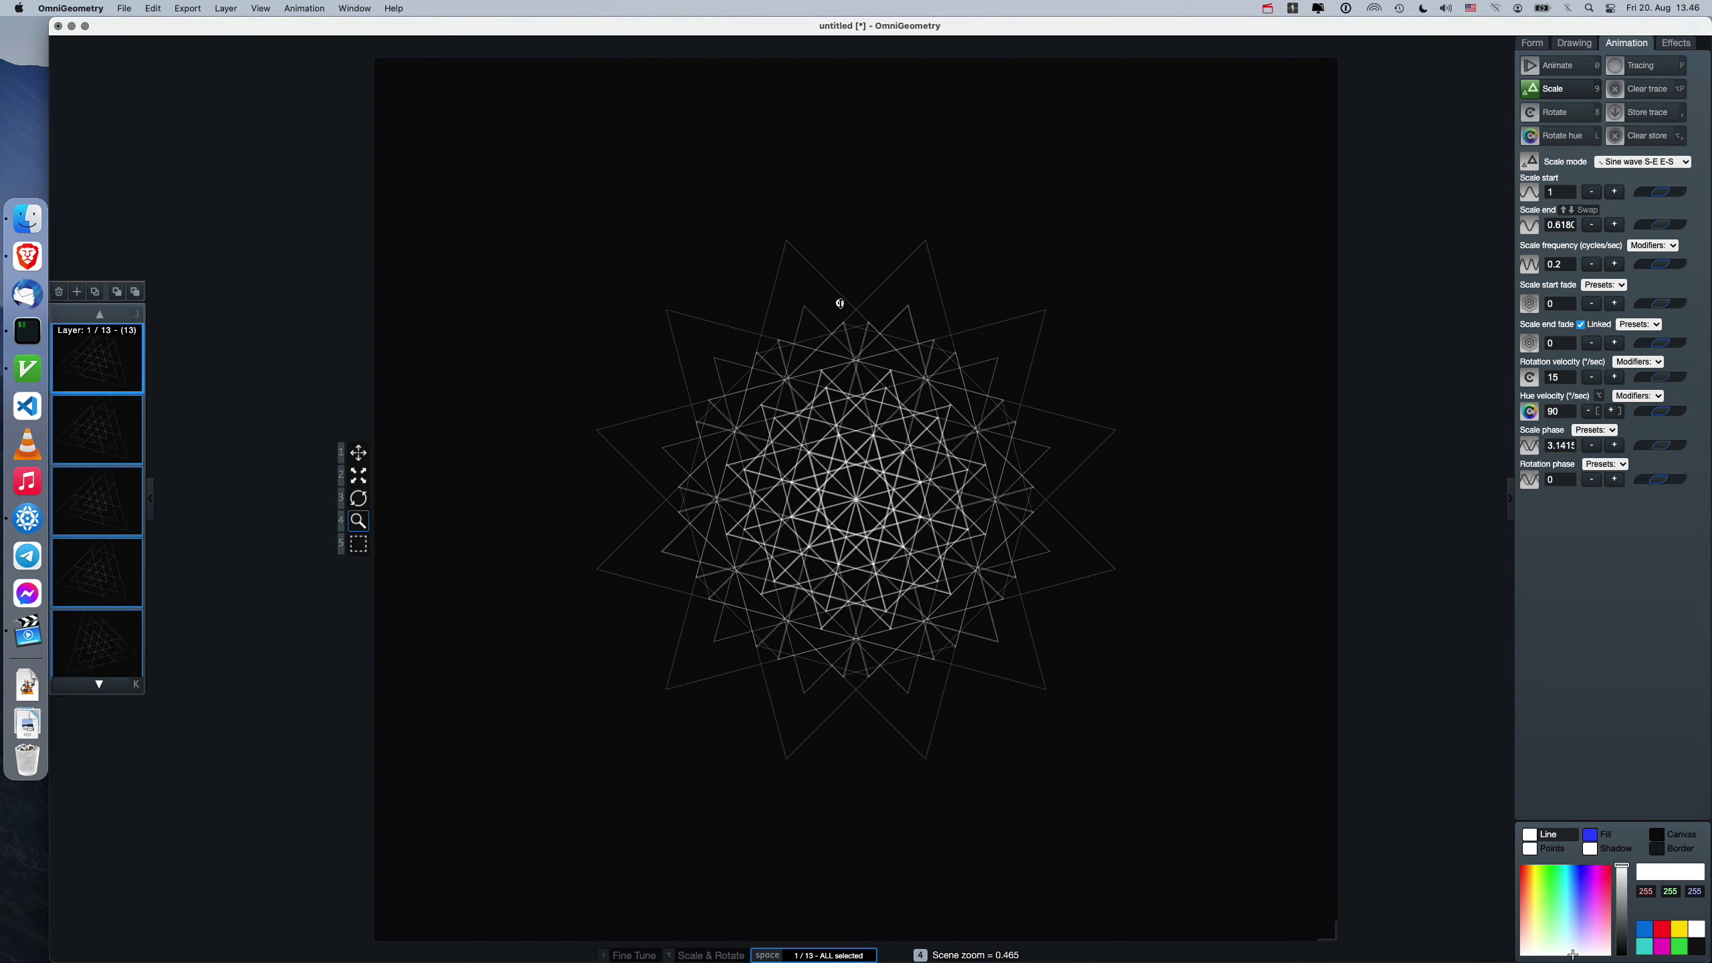
scroll(841, 307, "down", 10)
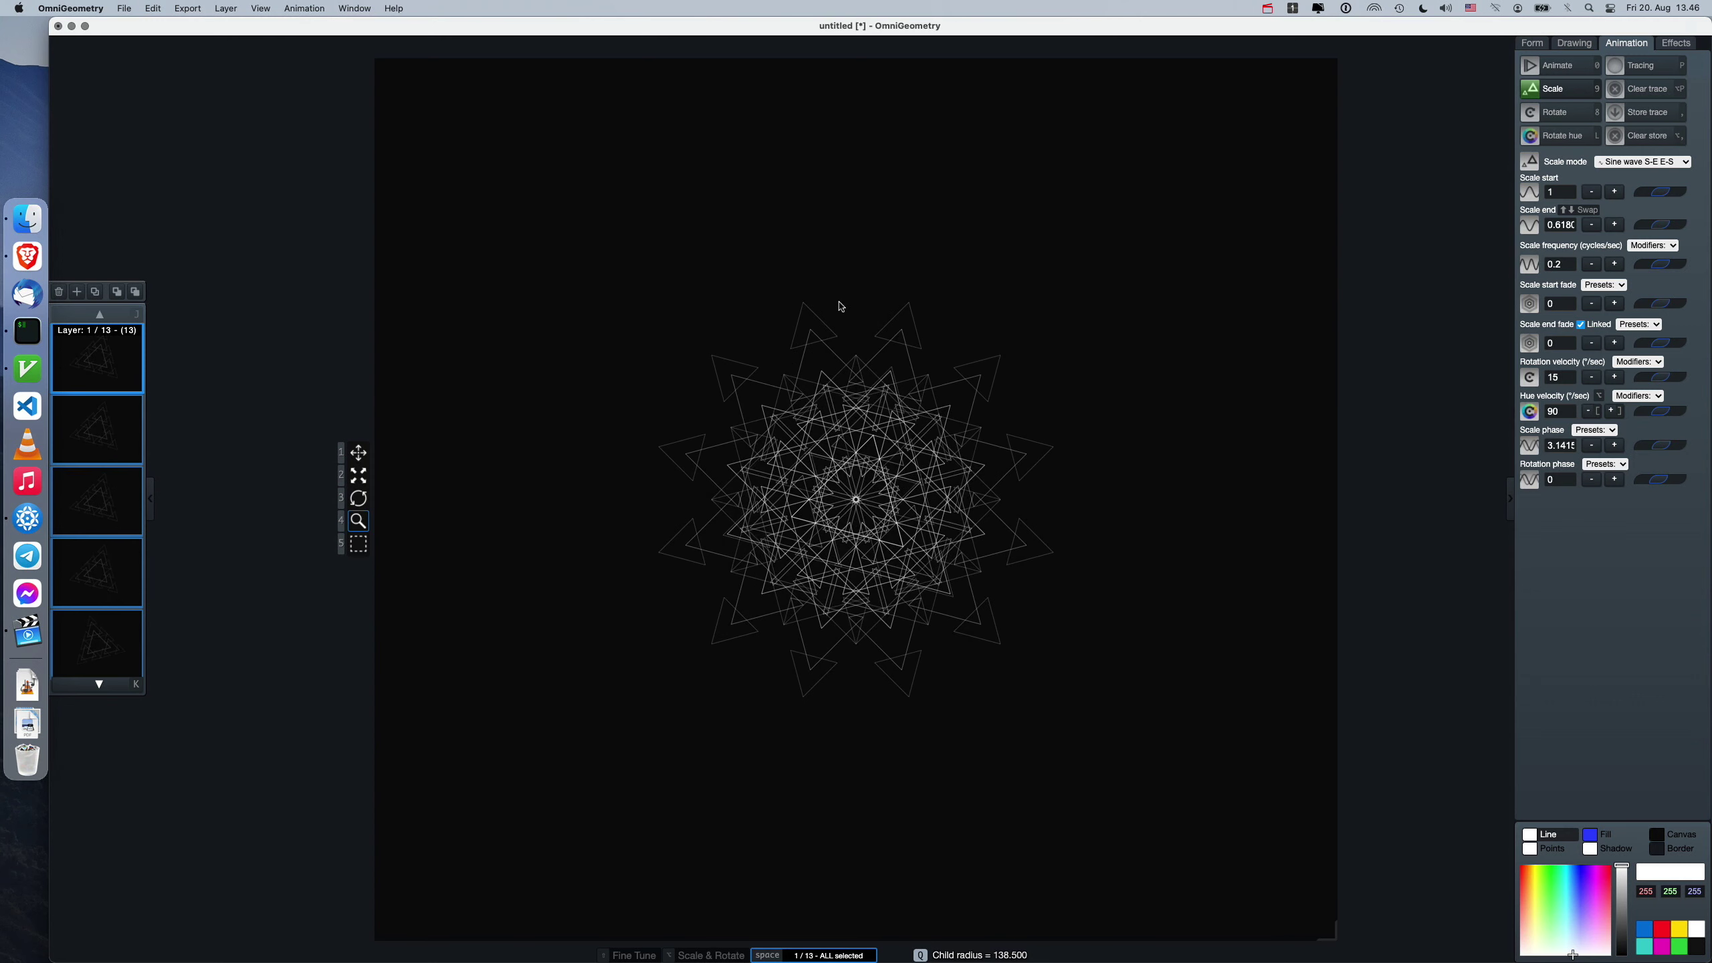
Set the line colour of all layers to blue (36, 143, 255) and their recursion depth to 3.
key("4")
scroll(864, 446, "up", 5)
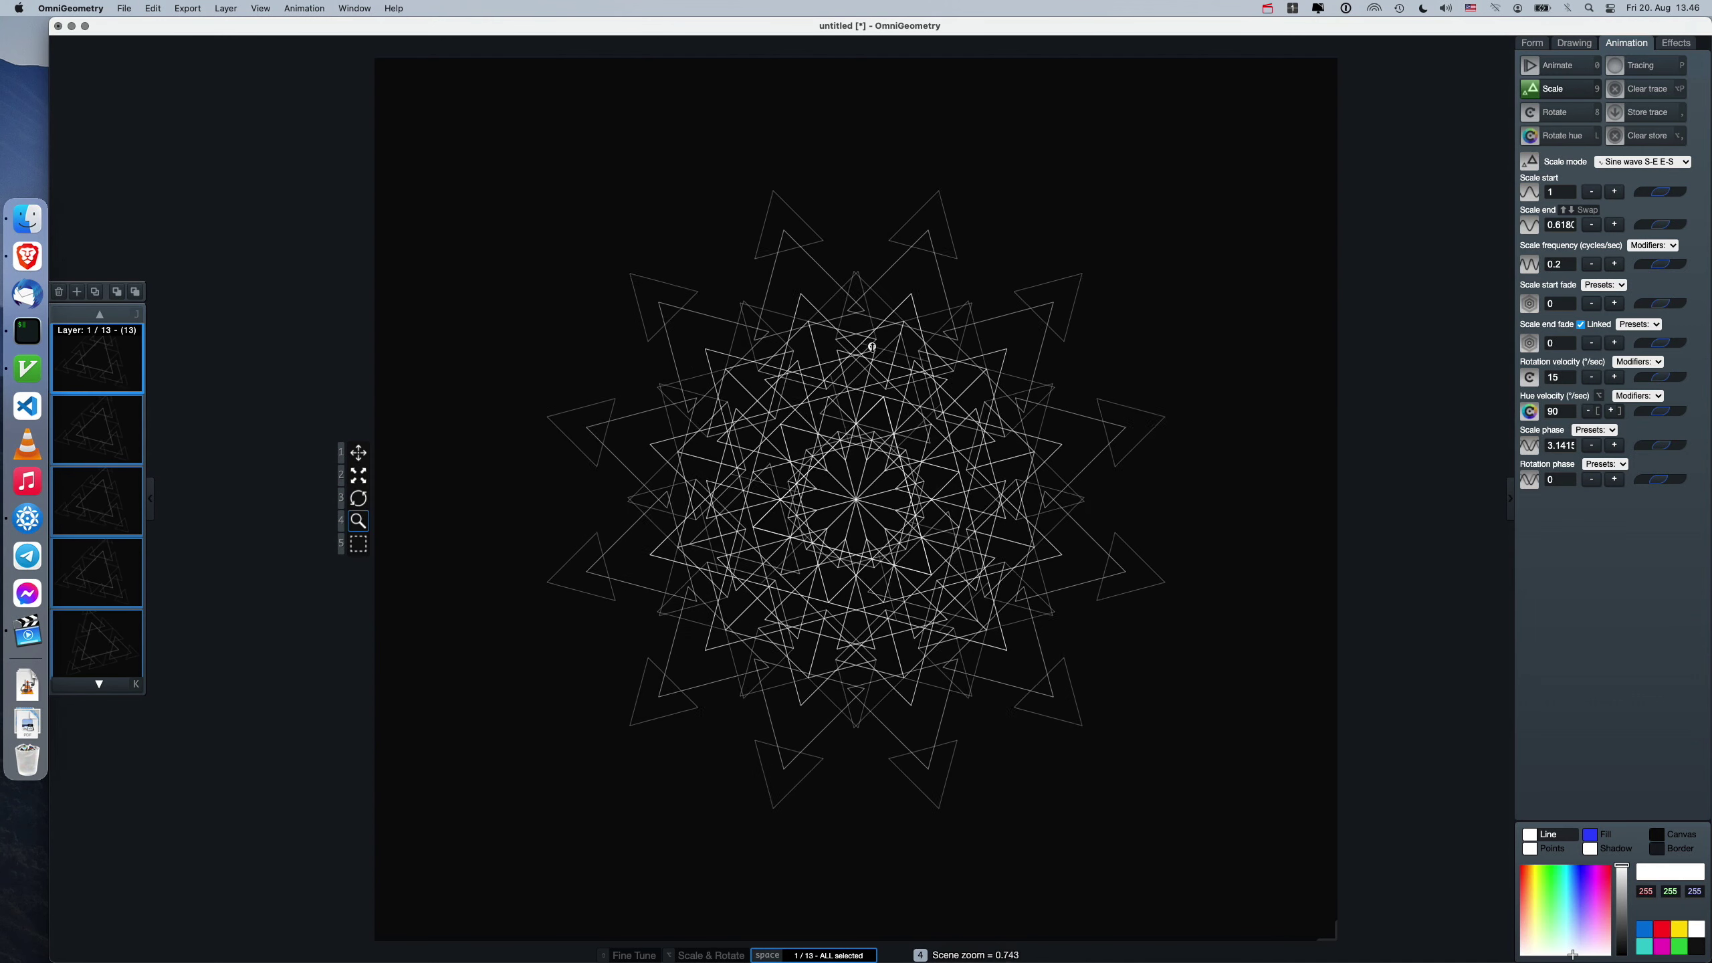
left_click(1572, 877)
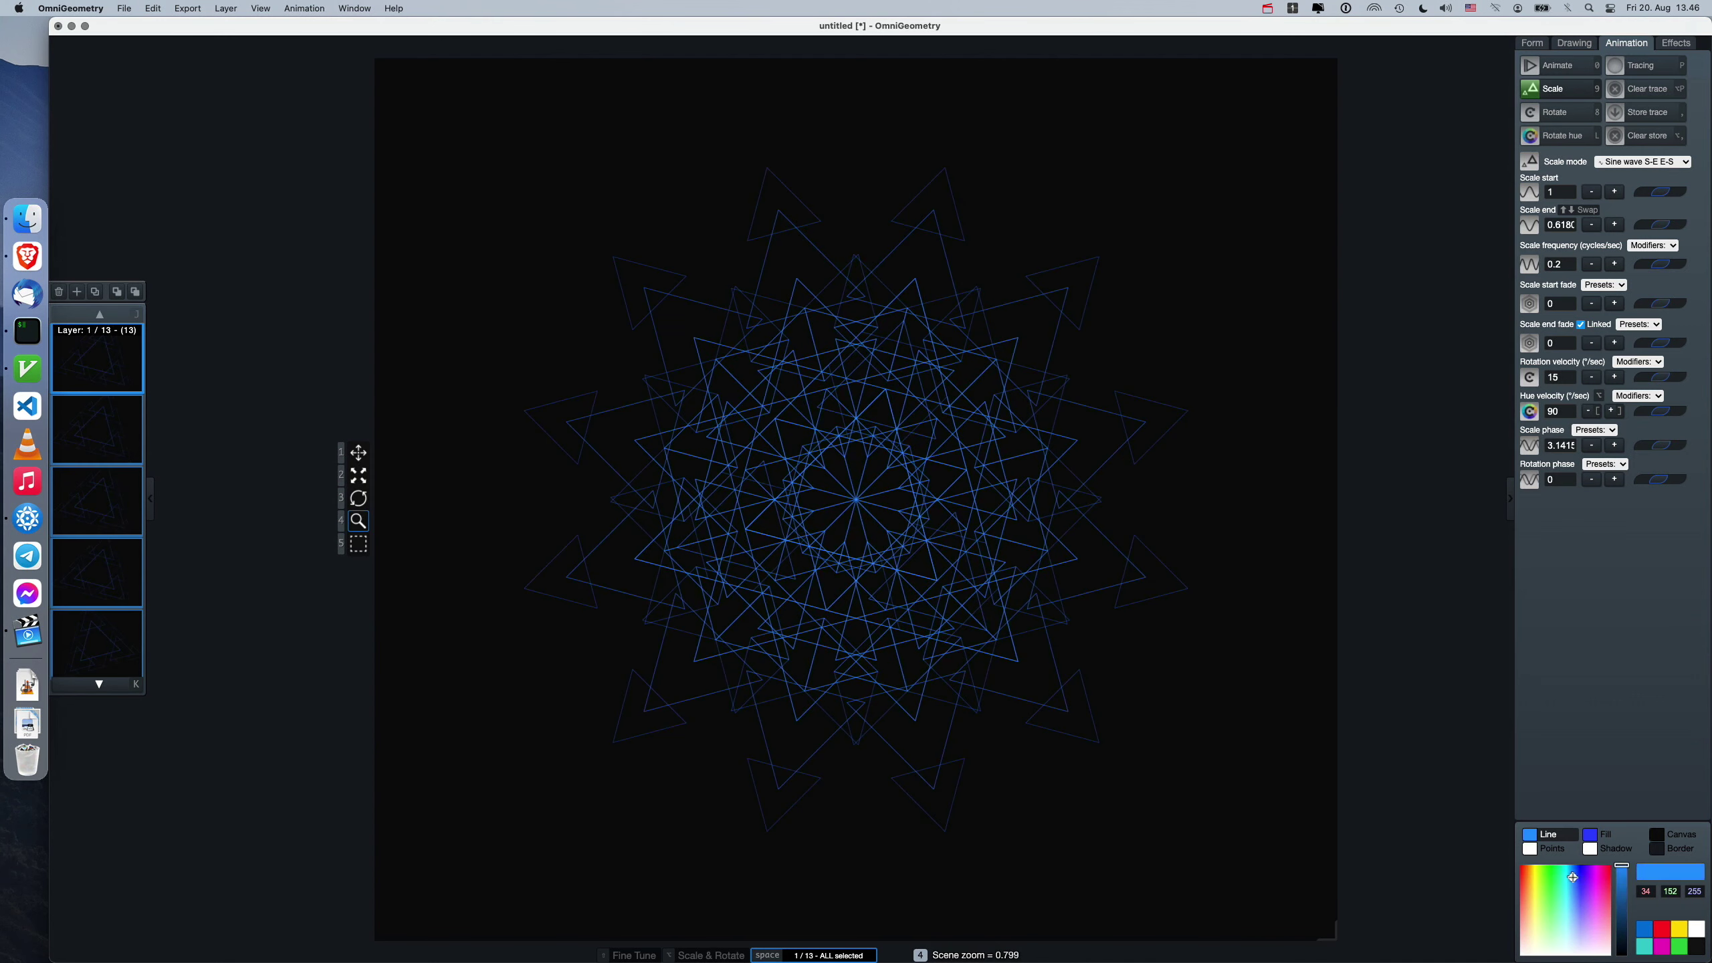
key("s")
key("s")
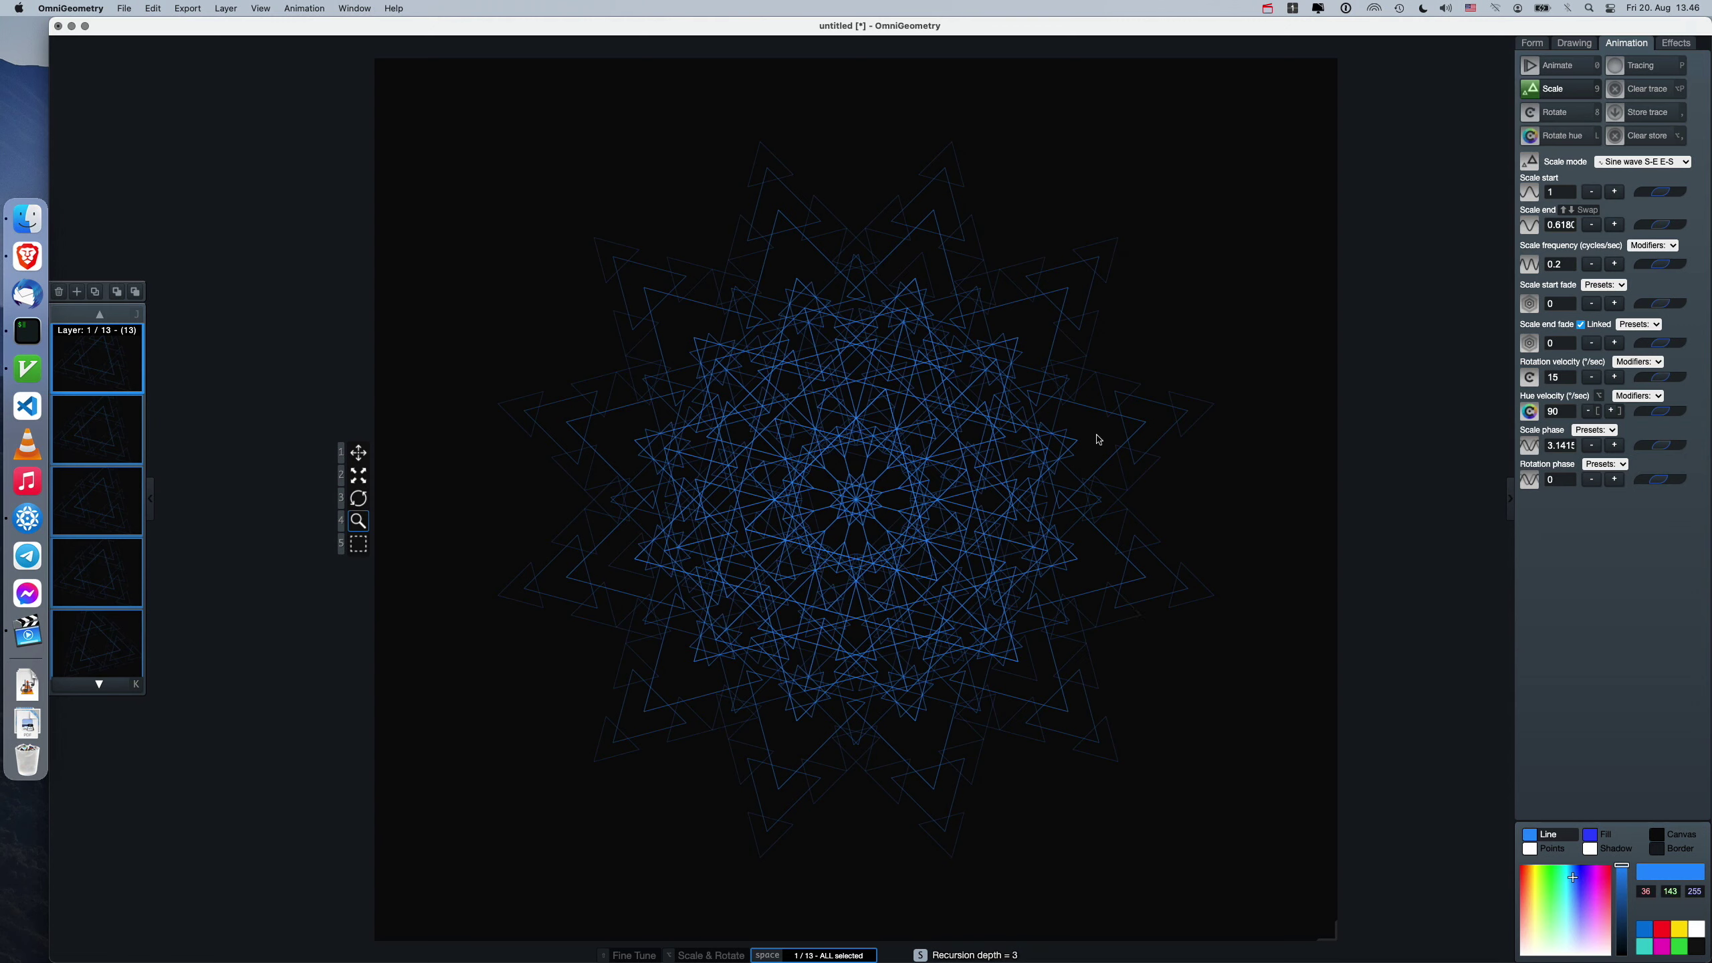